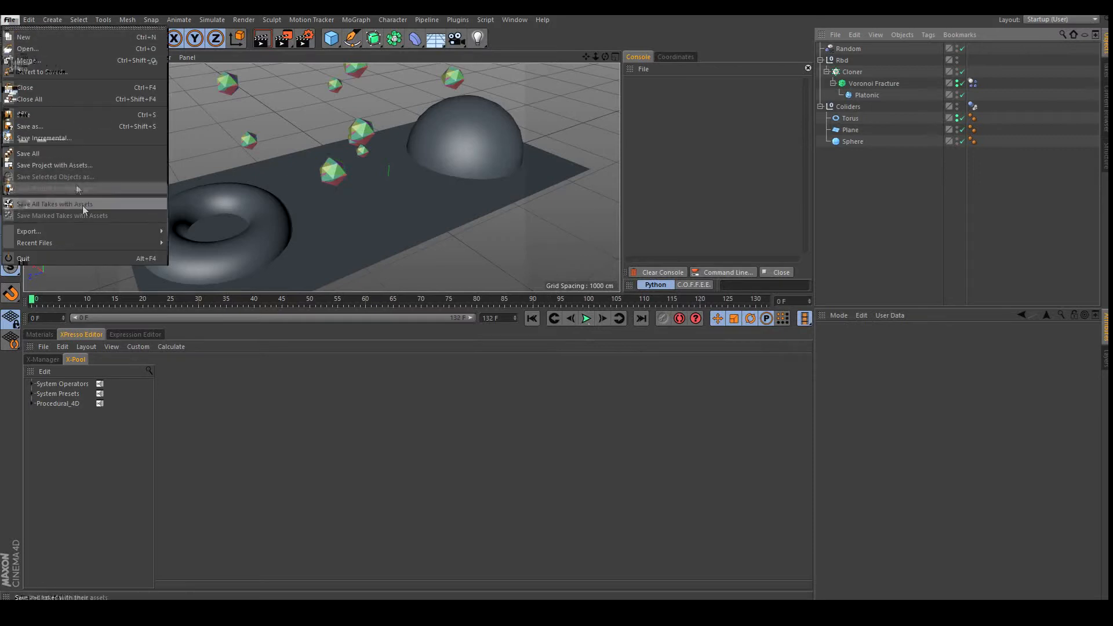
# Save the scene with Save As in the Procedural_4D project folder
pyautogui.click(78, 125)
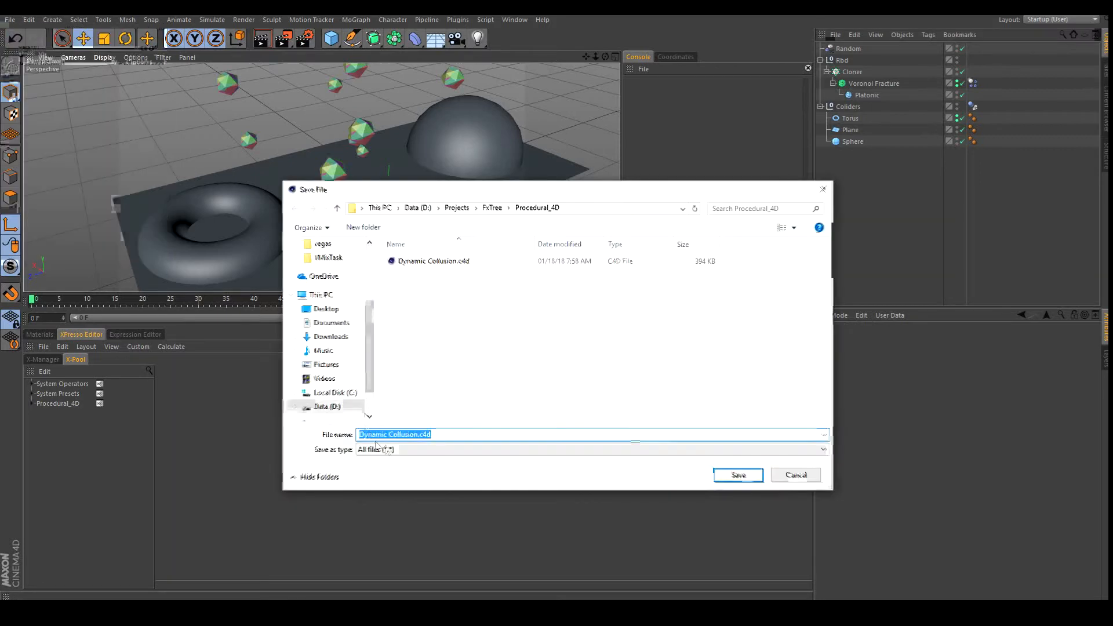
pyautogui.click(420, 434)
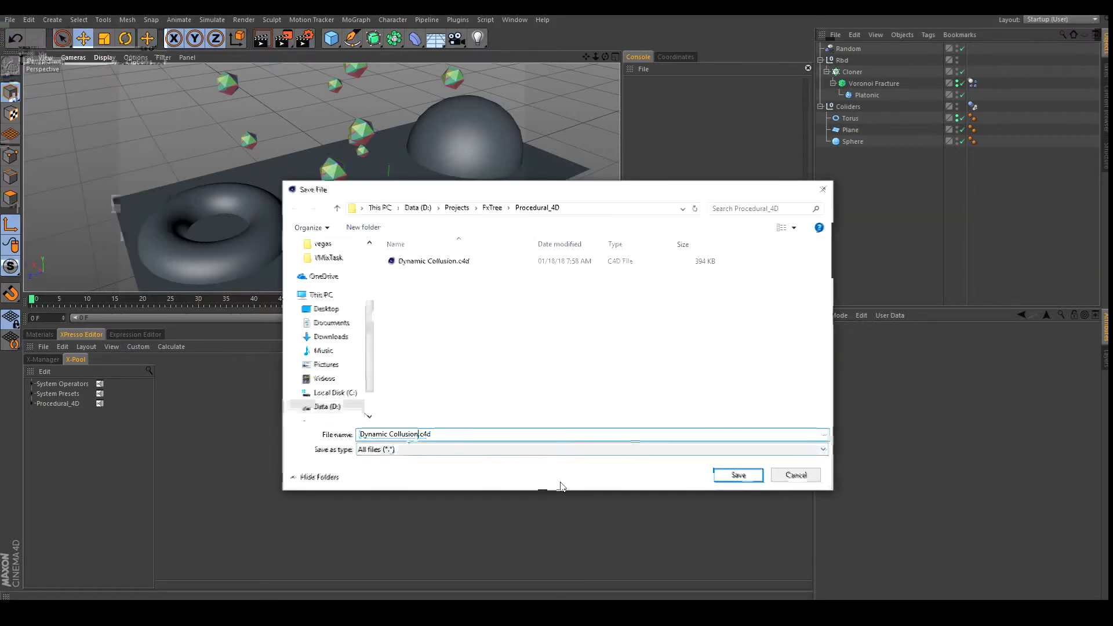
pyautogui.click(738, 475)
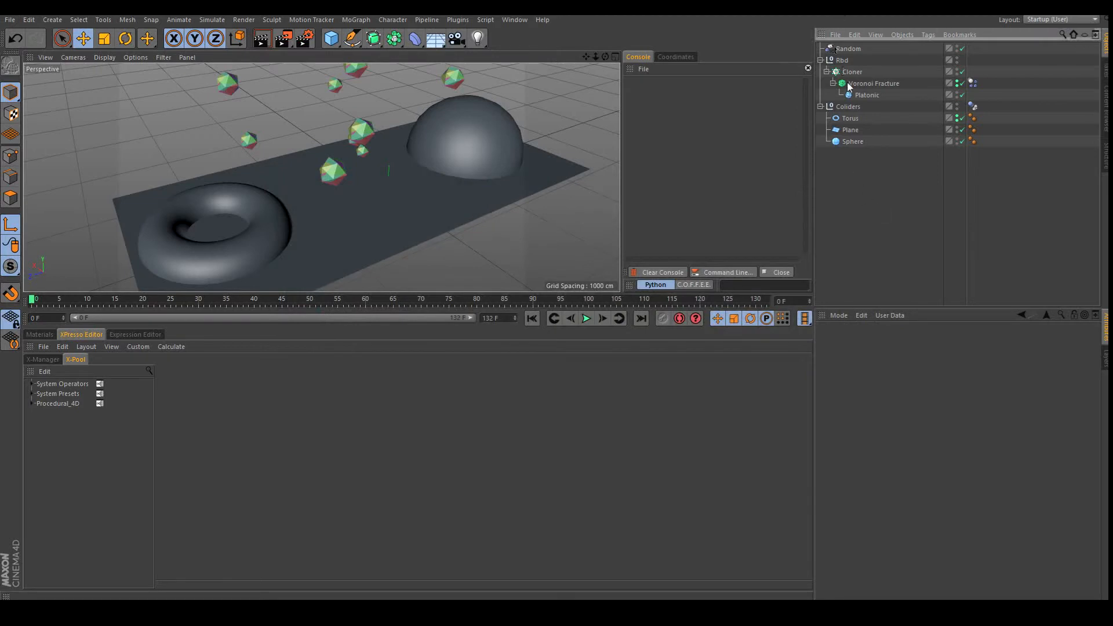
# Move the Voronoi Fracture out of the Cloner directly under the Rbd null and delete the Cloner
pyautogui.click(849, 84)
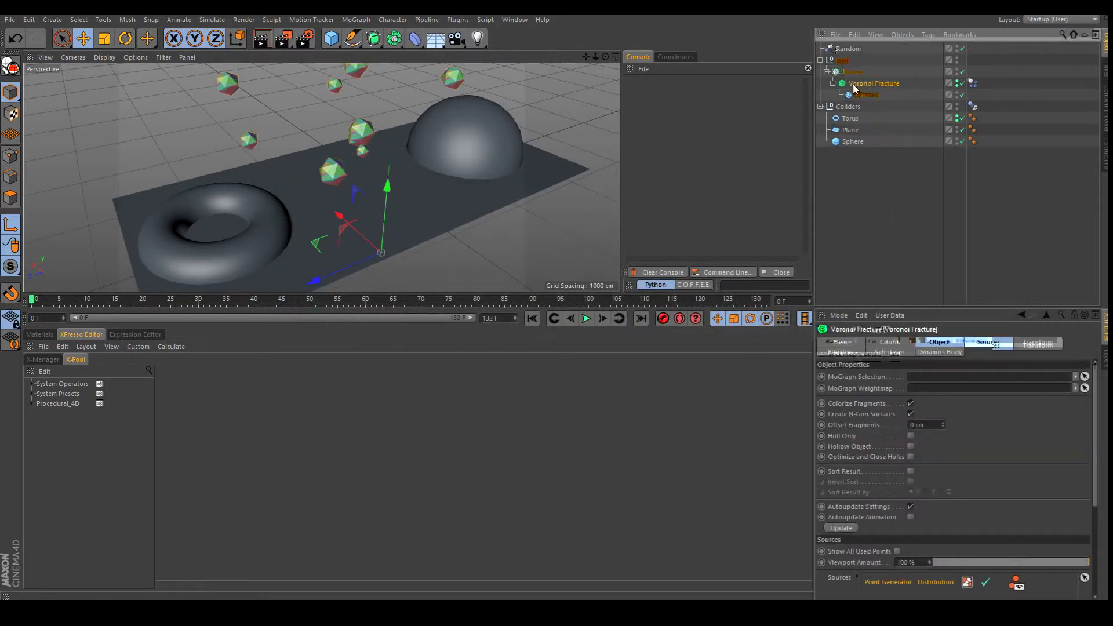
pyautogui.moveTo(856, 90); pyautogui.dragTo(857, 71)
pyautogui.click(852, 95)
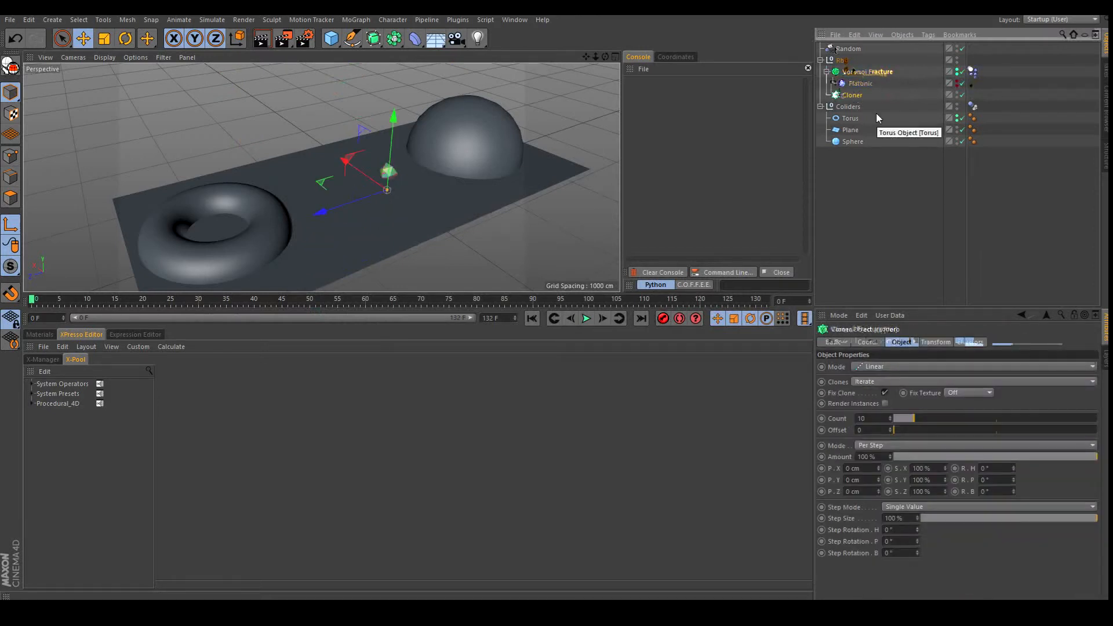
pyautogui.press('Delete')
# Delete the Random effector from the scene
pyautogui.click(843, 61)
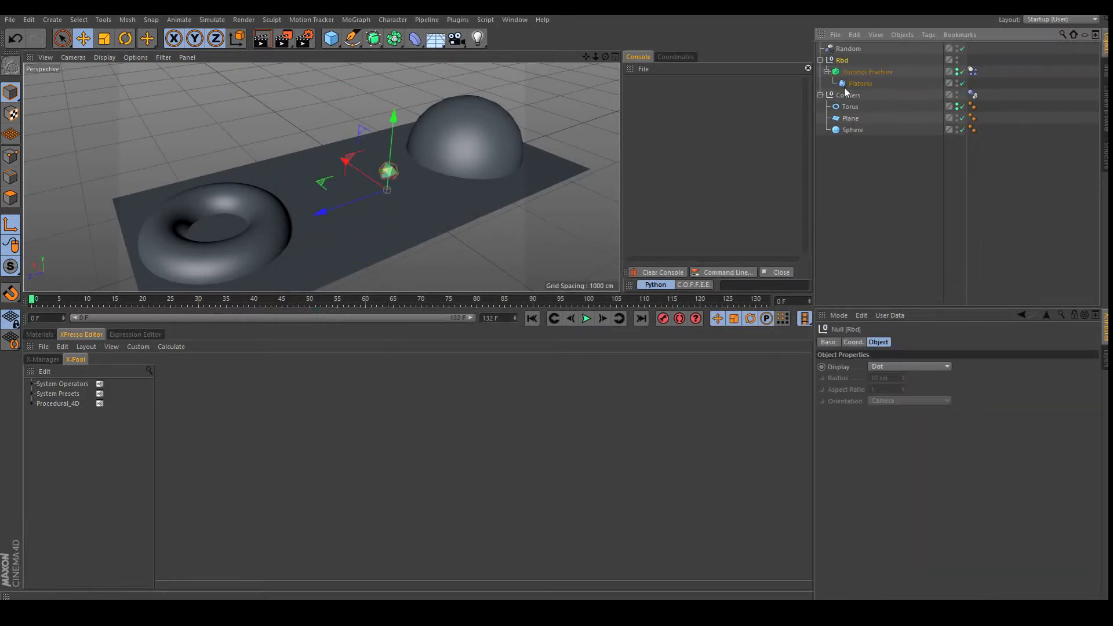
pyautogui.click(848, 95)
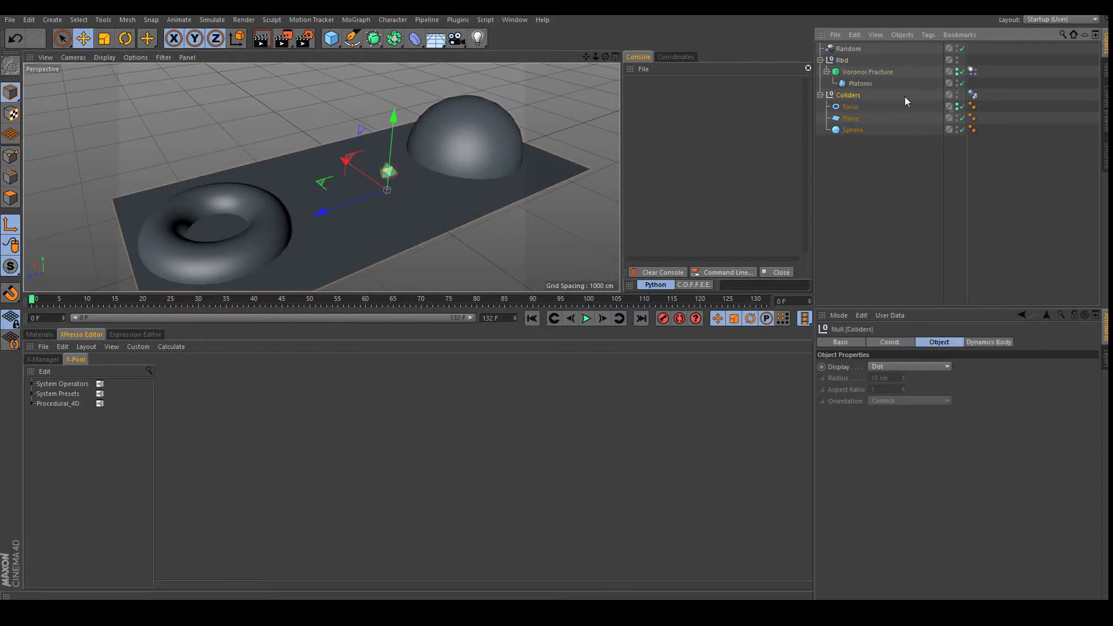
pyautogui.click(861, 154)
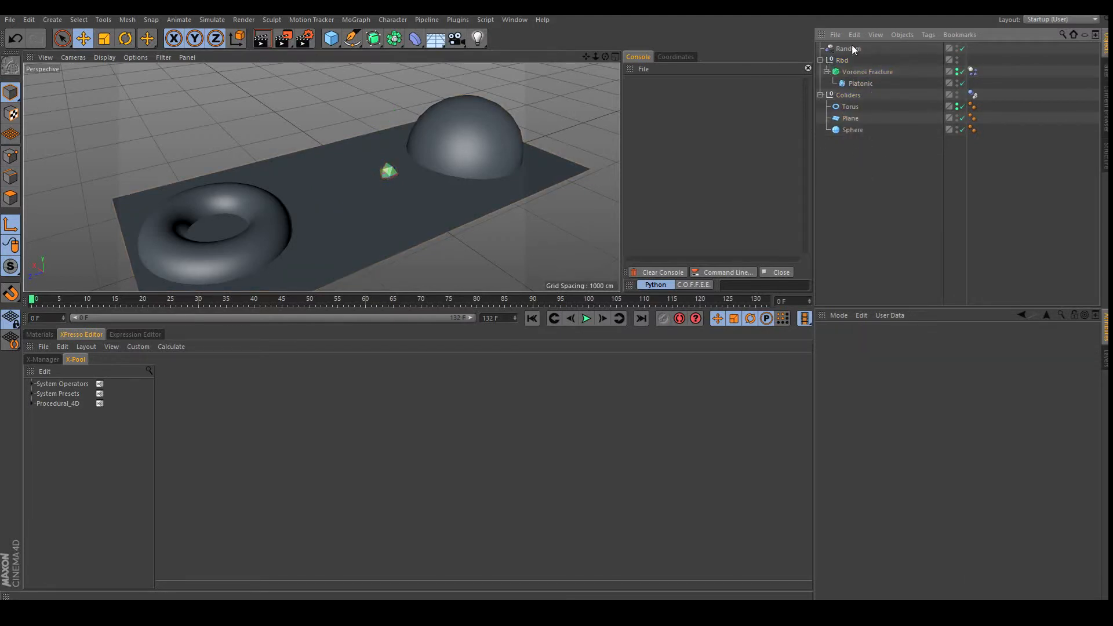
pyautogui.click(850, 49)
pyautogui.press('Delete')
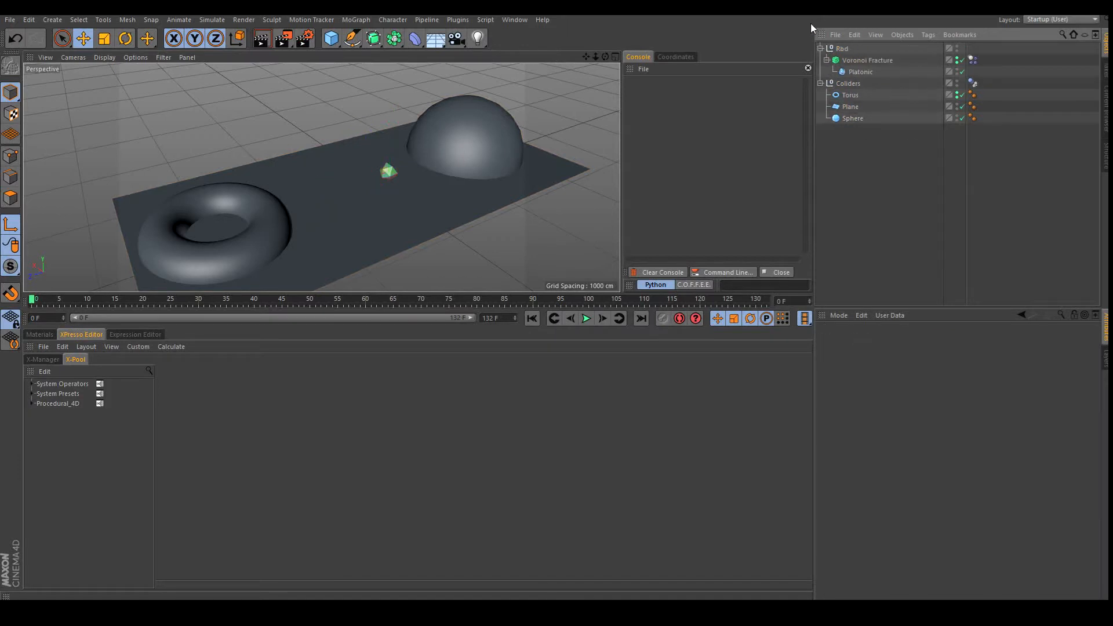
pyautogui.click(846, 51)
pyautogui.click(864, 153)
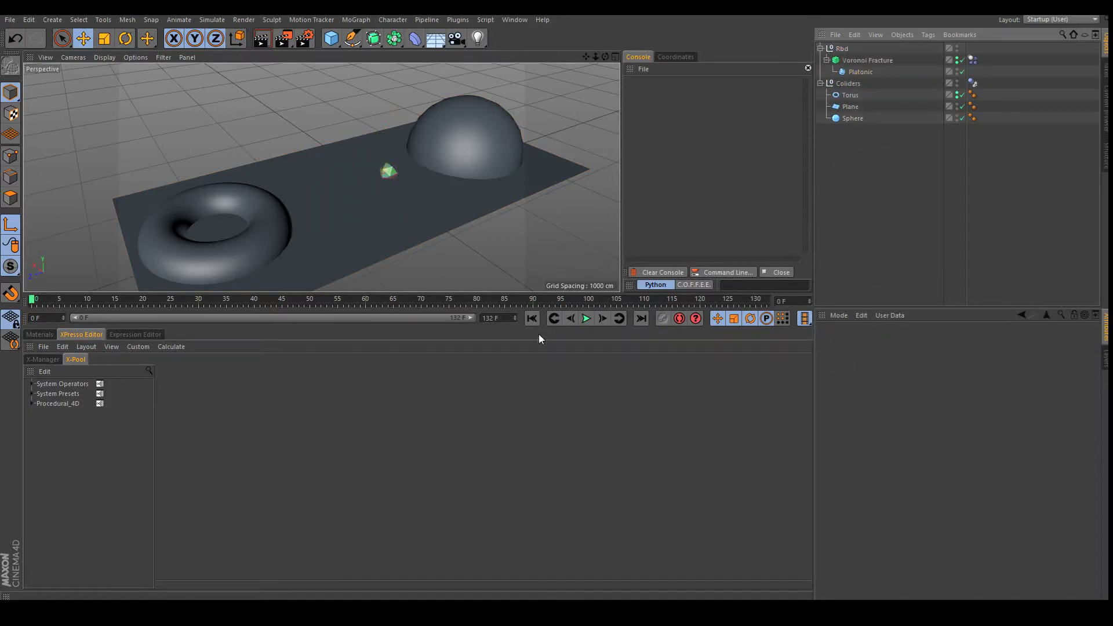
# Play the fracture simulation to check it and return to the first frame
pyautogui.click(587, 319)
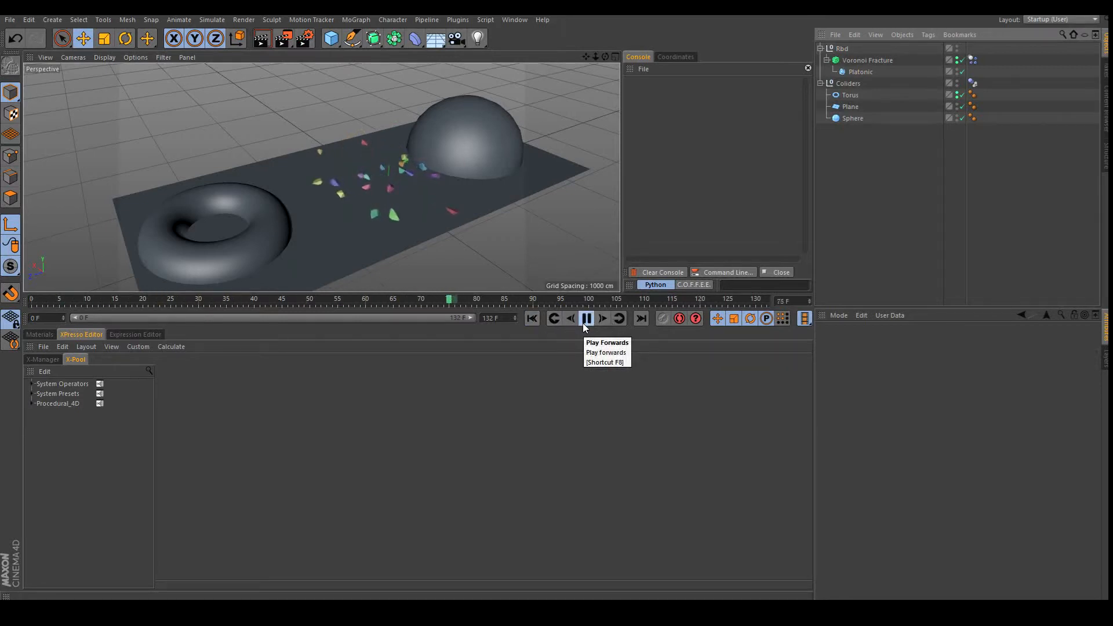
pyautogui.click(585, 320)
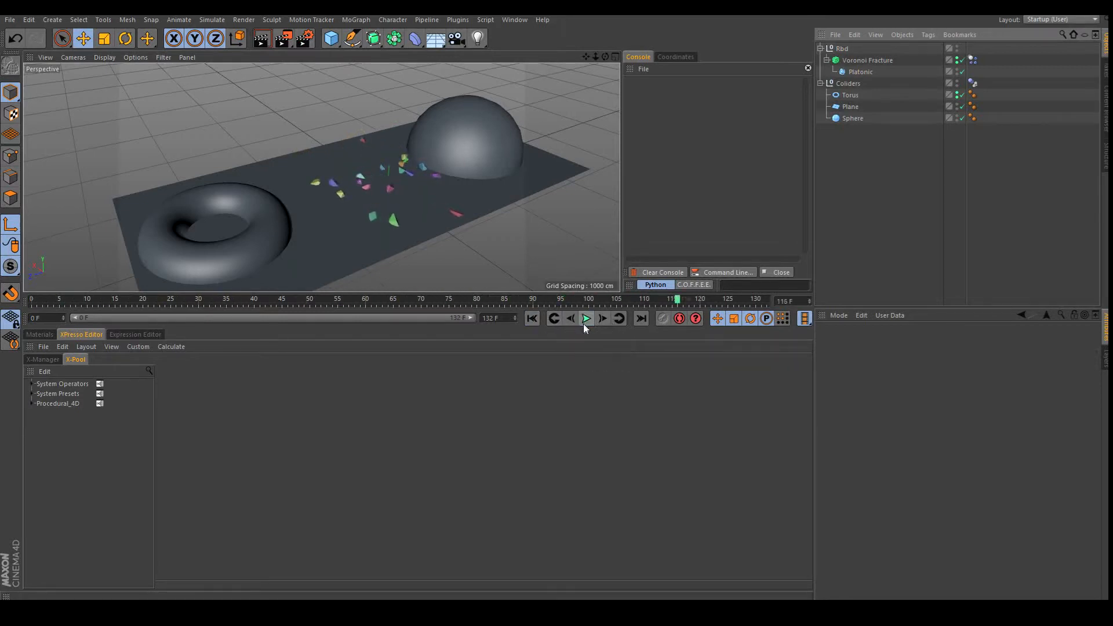
pyautogui.click(533, 320)
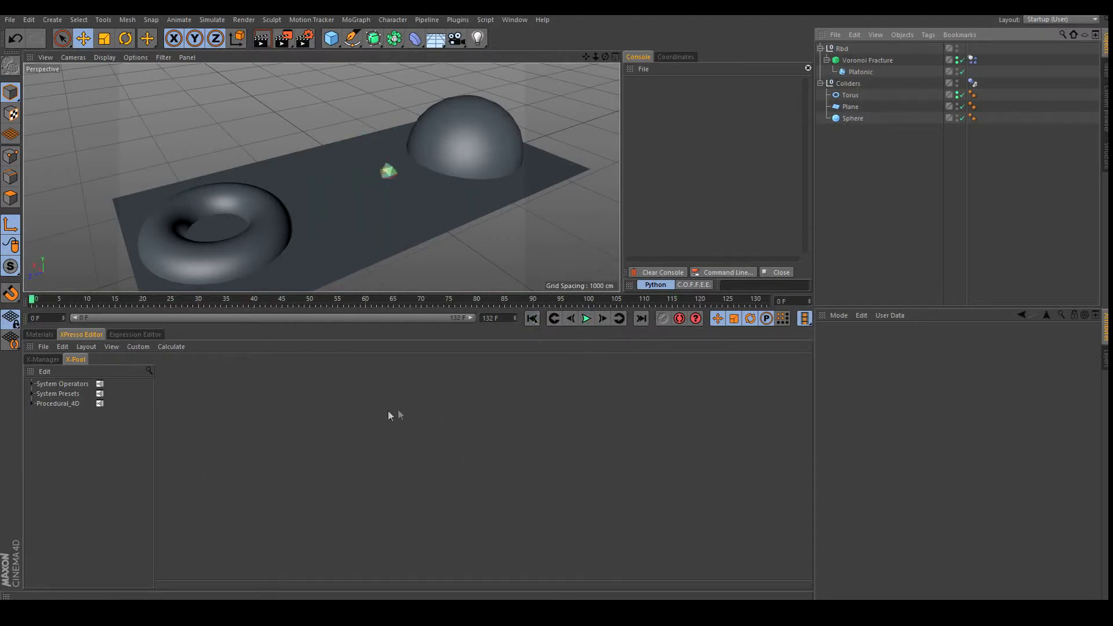
# Add a null object named expresoo and place it at the end of the object hierarchy
pyautogui.moveTo(331, 38); pyautogui.dragTo(362, 61)
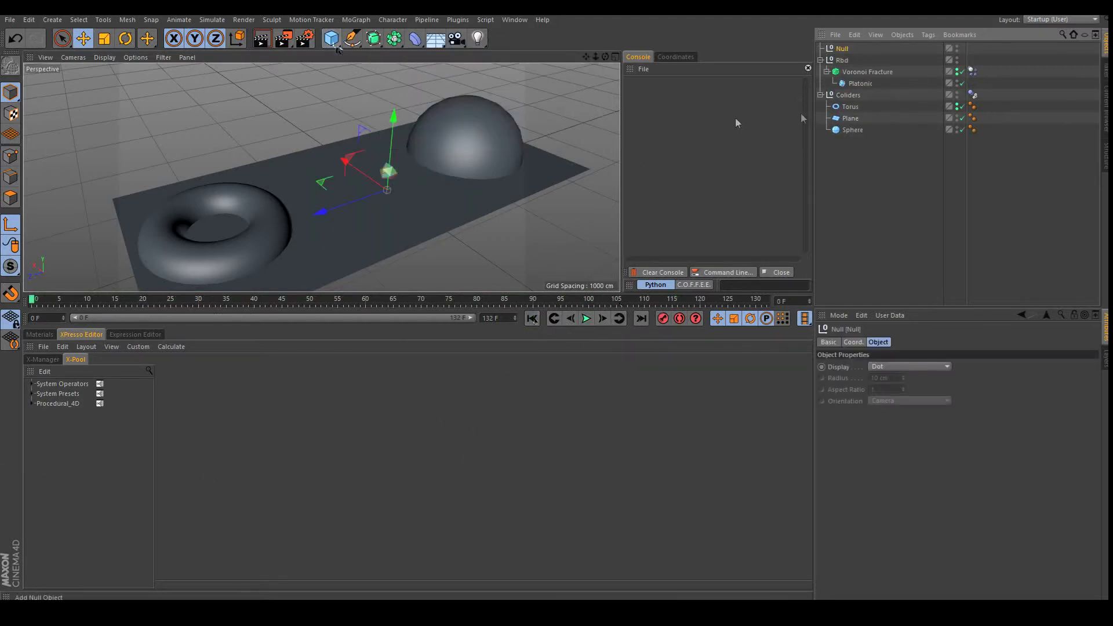
pyautogui.doubleClick(843, 49)
pyautogui.write('Expresso')
pyautogui.press('Return')
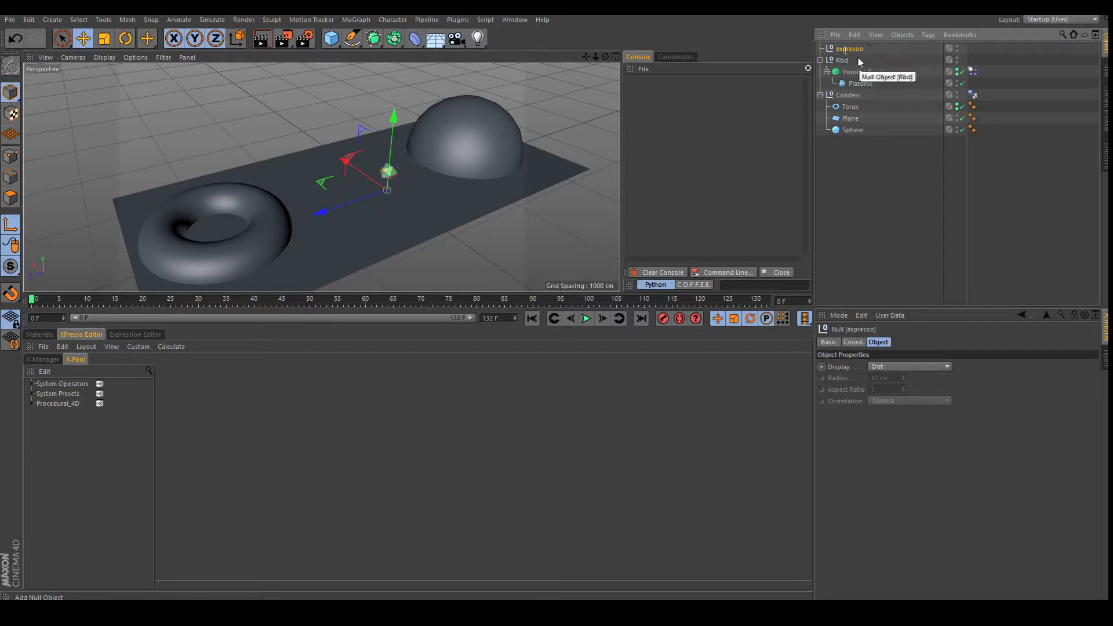
pyautogui.moveTo(848, 50); pyautogui.dragTo(857, 168)
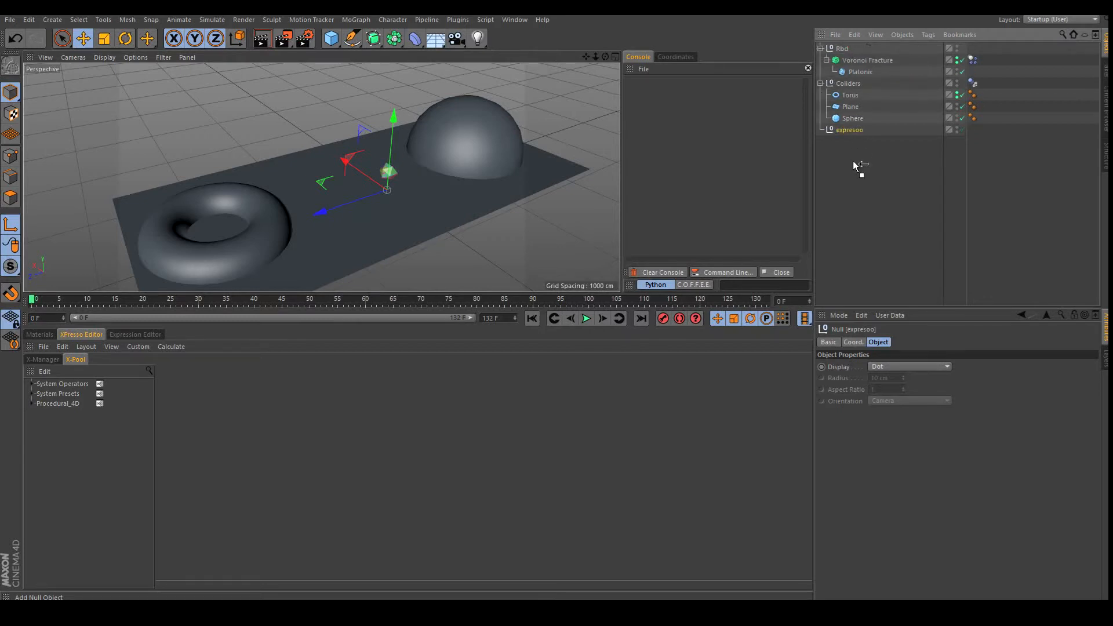
# Add an XPresso tag to the expresoo null
pyautogui.rightClick(857, 131)
pyautogui.moveTo(976, 137)
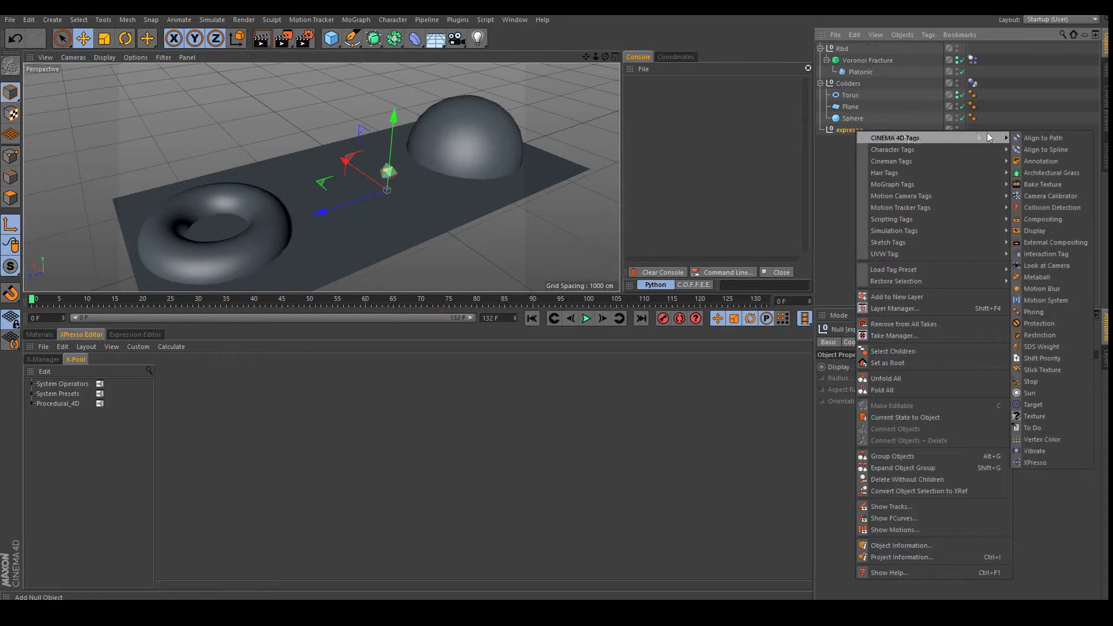
pyautogui.click(1041, 462)
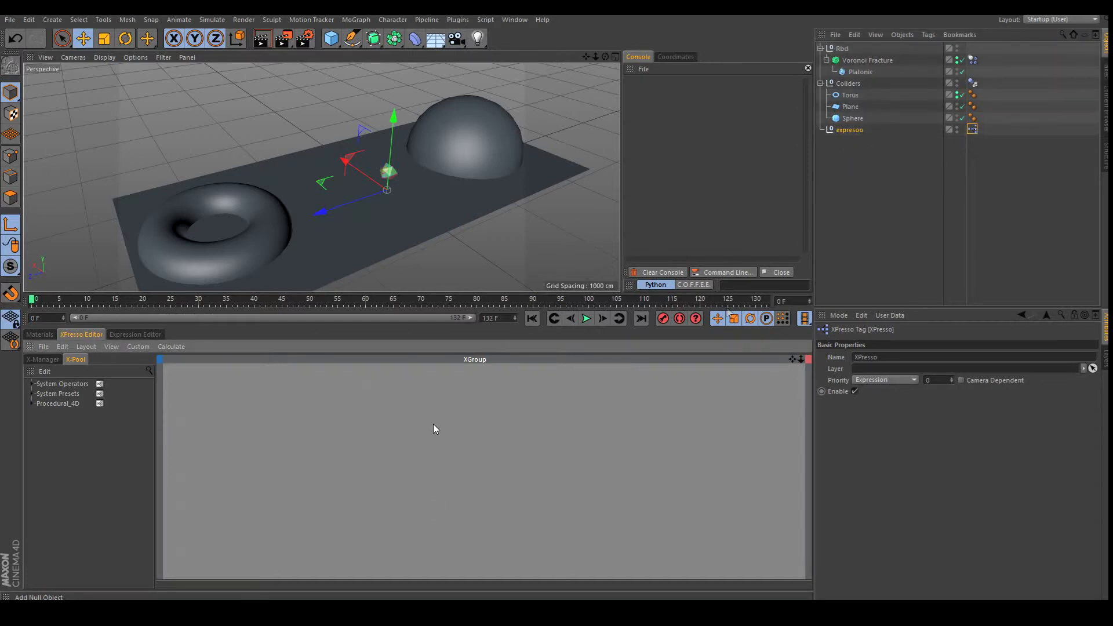
pyautogui.click(853, 189)
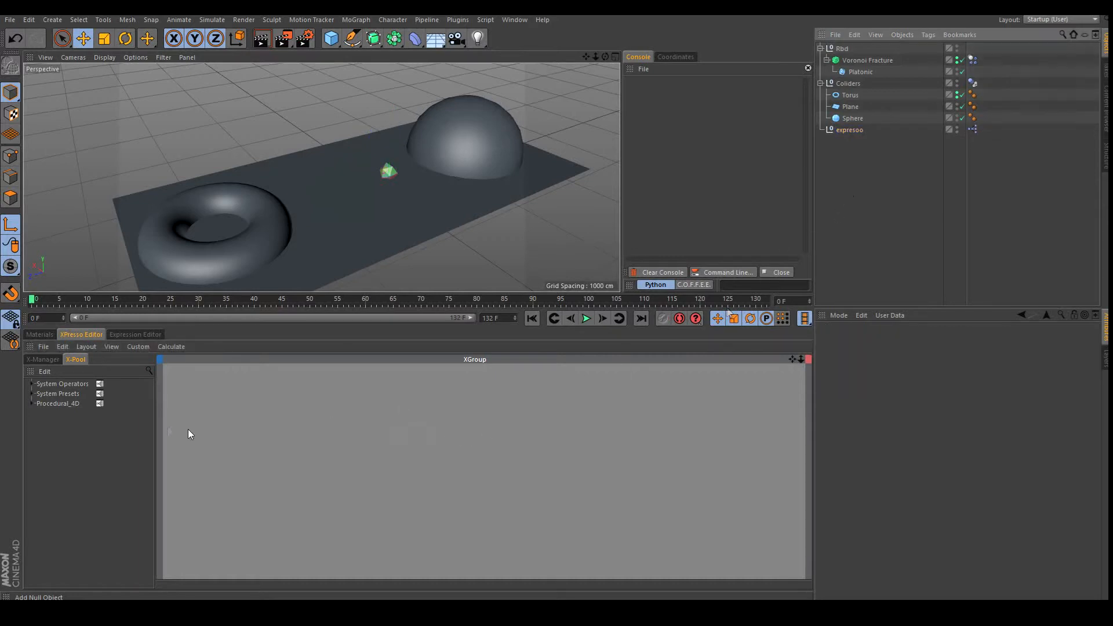
# Add a Copy node from the Procedural_4D Object group to the XPresso graph
pyautogui.click(31, 403)
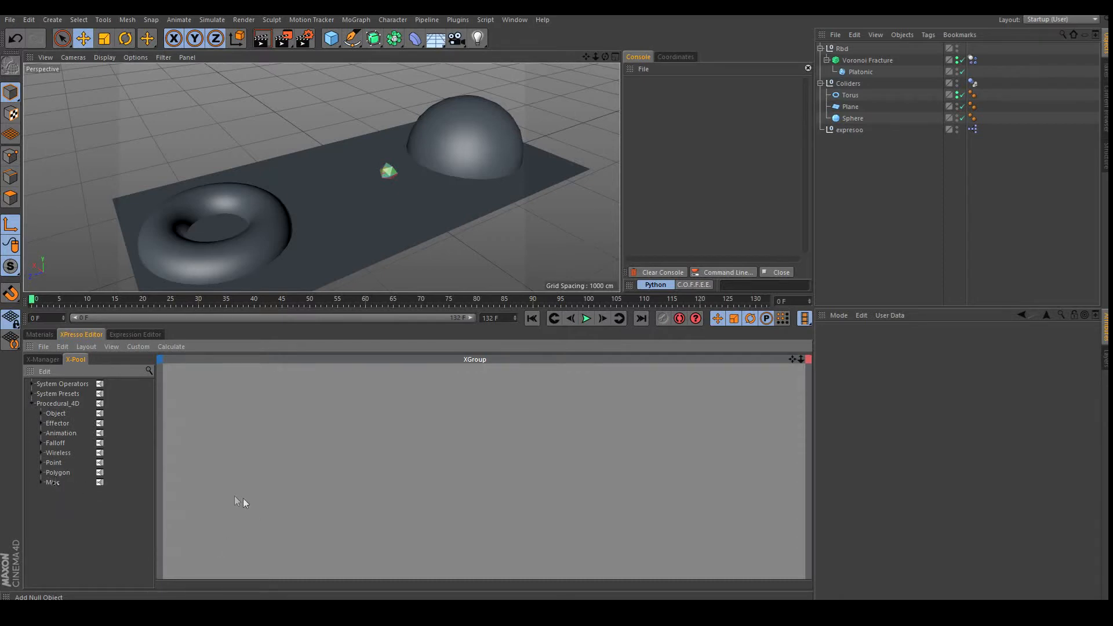
pyautogui.click(39, 414)
pyautogui.moveTo(64, 454); pyautogui.dragTo(353, 465)
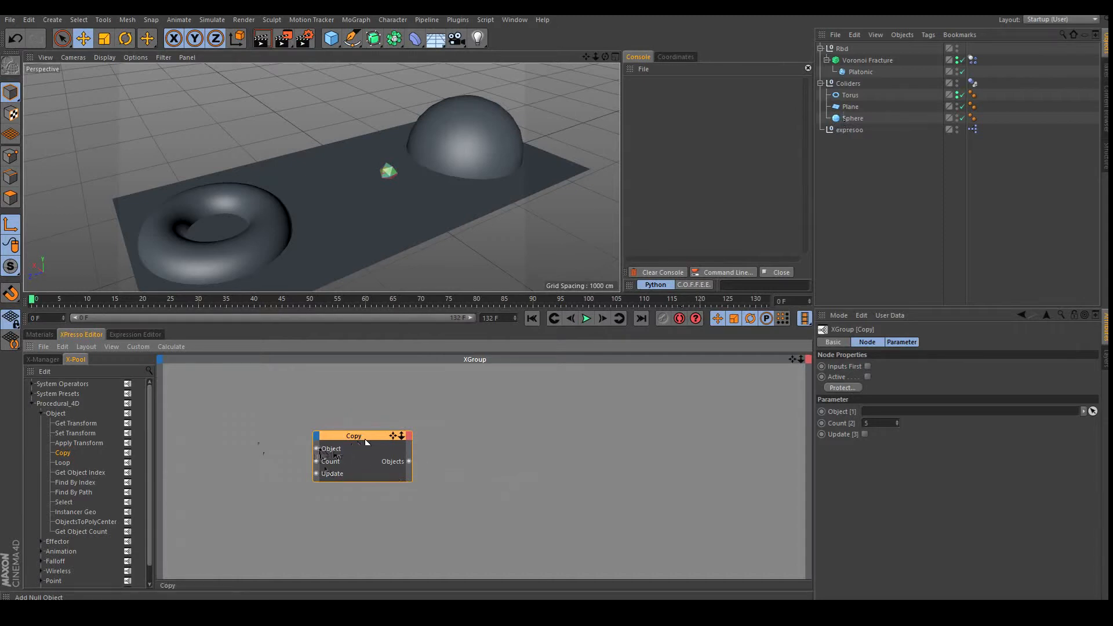
pyautogui.doubleClick(885, 423)
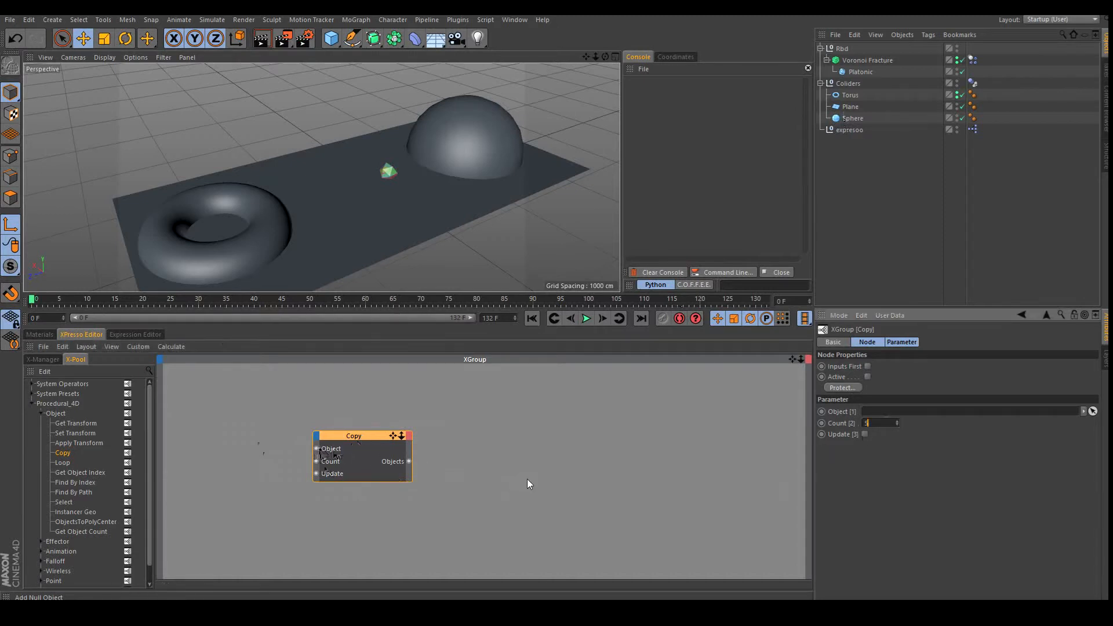
pyautogui.moveTo(375, 437); pyautogui.dragTo(392, 436)
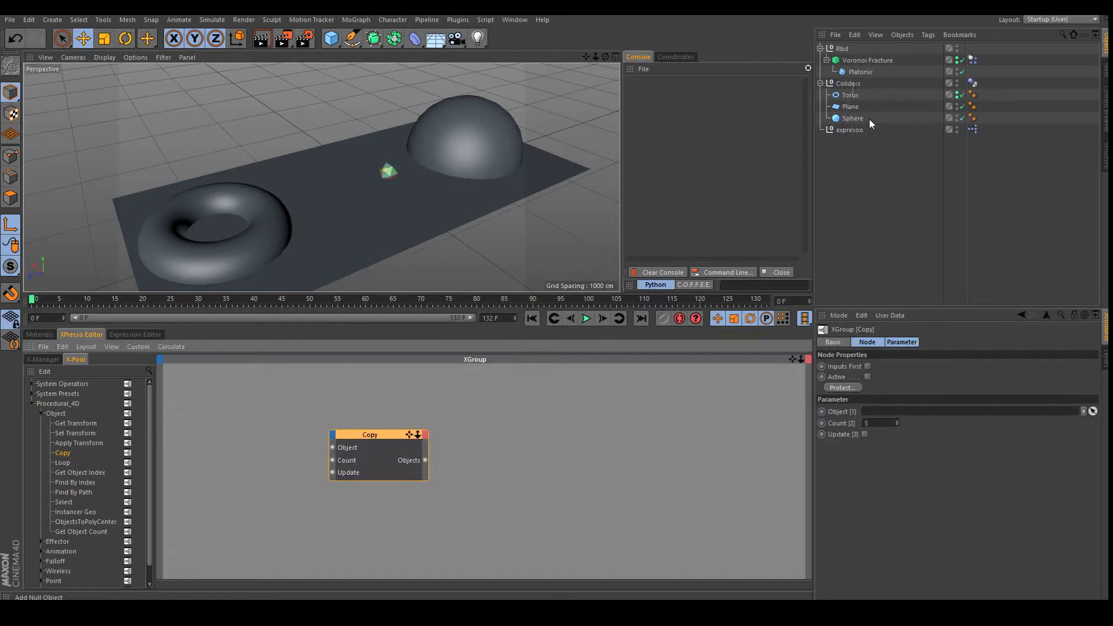
# Add the Rbd null to the graph as a node and connect its Object output to the Copy node's Object input
pyautogui.click(844, 51)
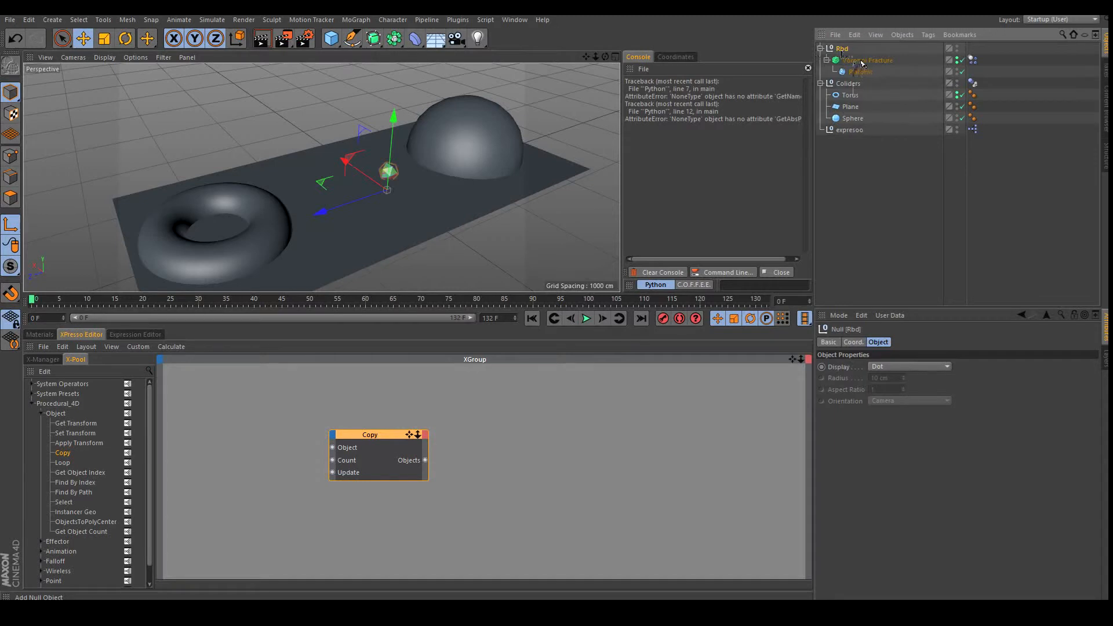
pyautogui.click(863, 62)
pyautogui.click(842, 50)
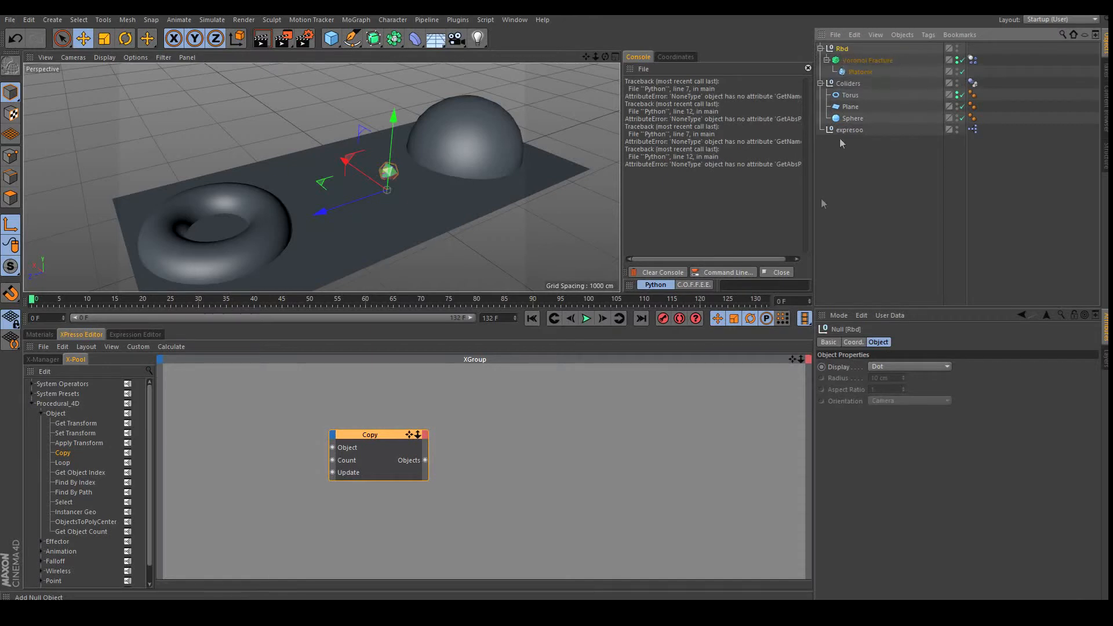
pyautogui.moveTo(842, 51); pyautogui.dragTo(260, 446)
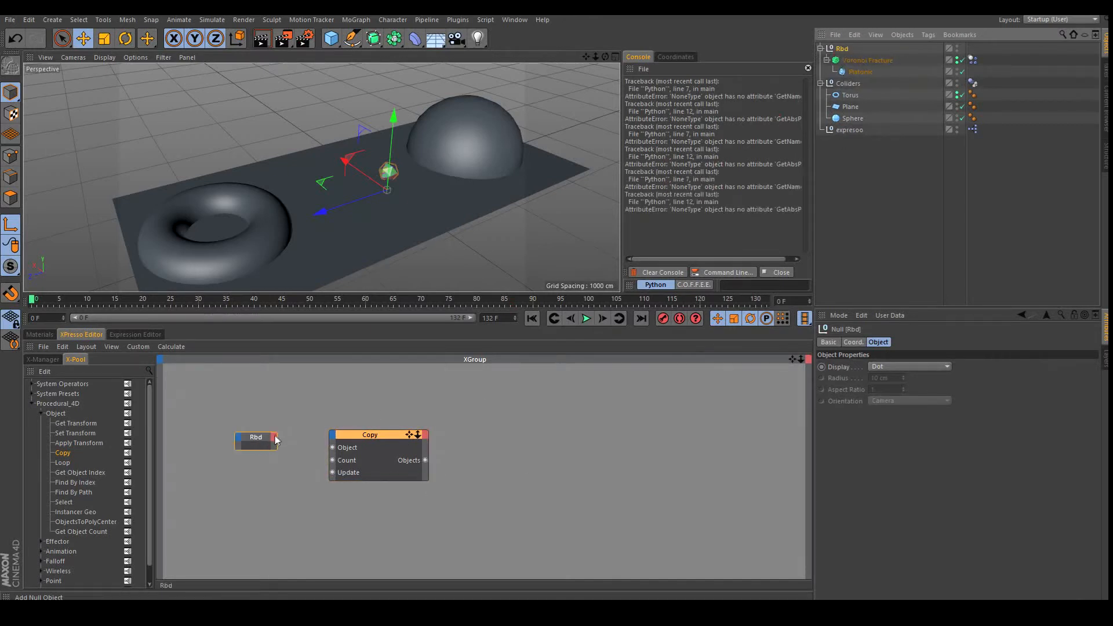
pyautogui.click(275, 439)
pyautogui.click(297, 492)
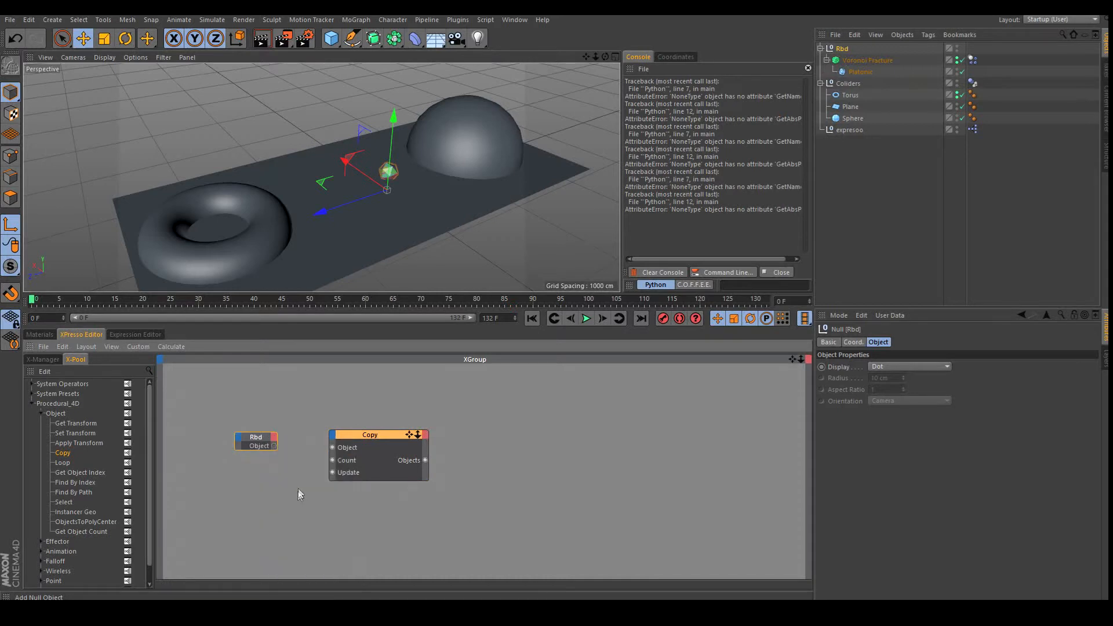
pyautogui.moveTo(274, 446)
pyautogui.mouseDown()
pyautogui.moveTo(332, 447)
pyautogui.moveTo(256, 441)
pyautogui.moveTo(266, 440)
pyautogui.mouseUp()
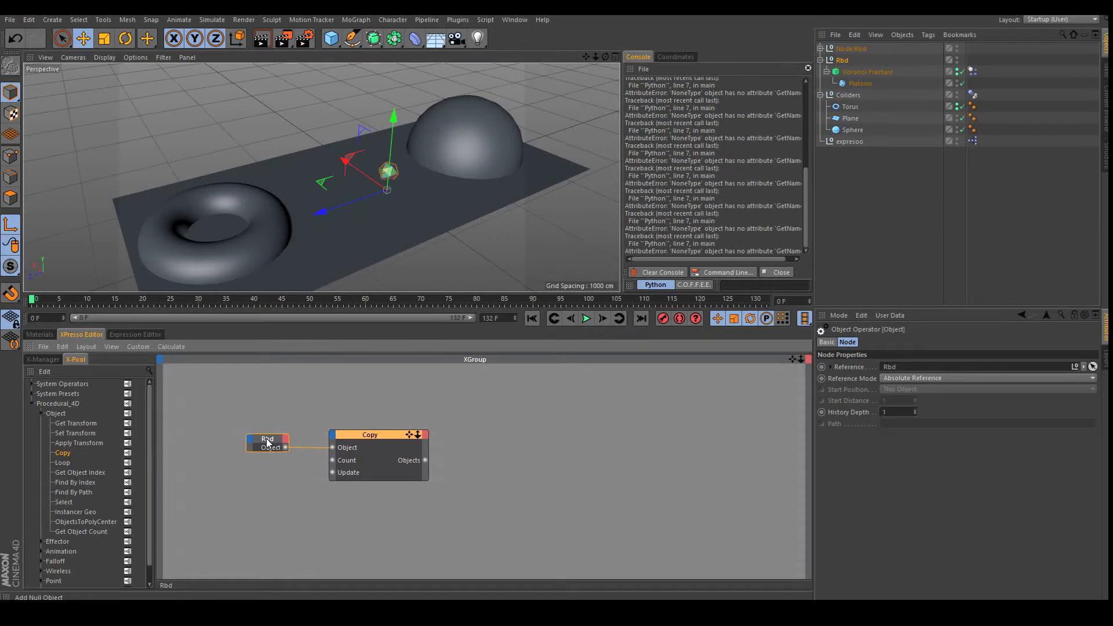
# Edit the Copy node's Count parameter and toggle its Update option
pyautogui.click(851, 50)
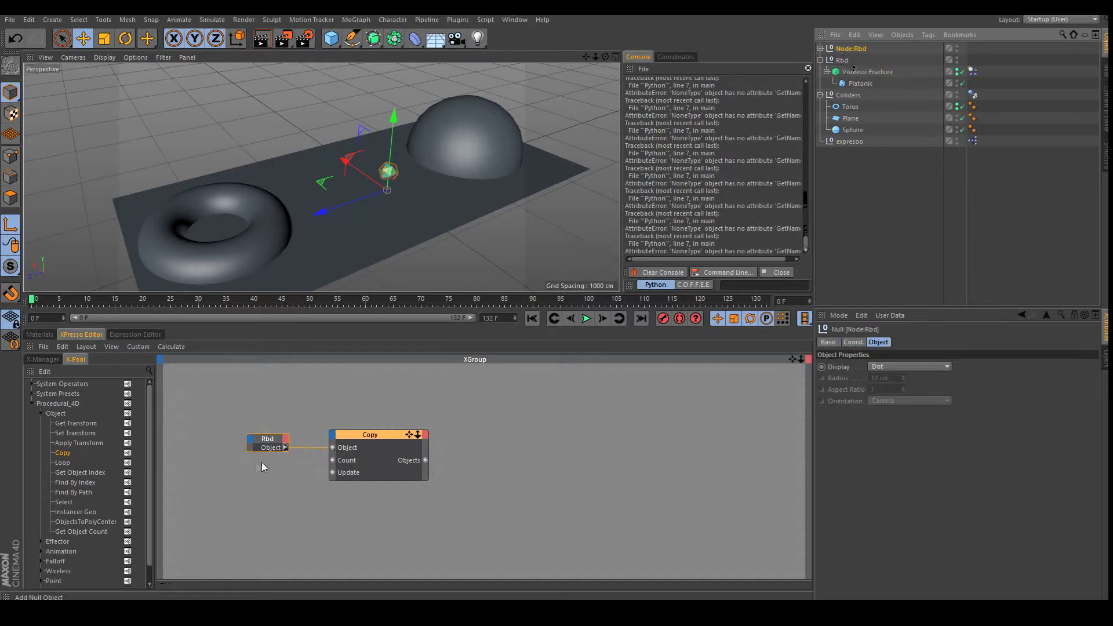
pyautogui.click(391, 436)
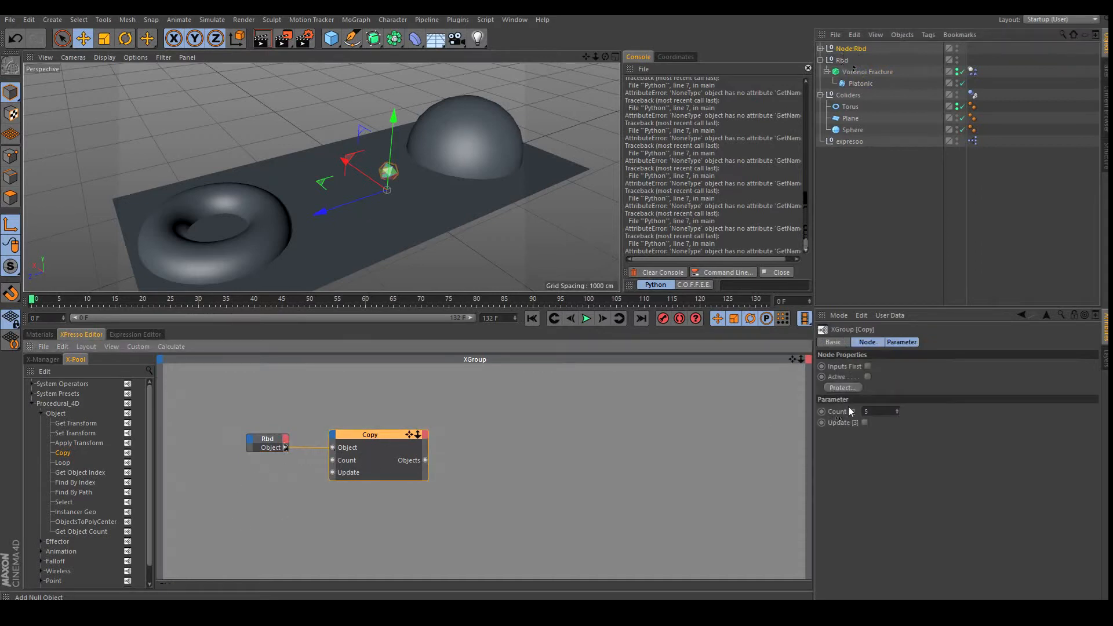
pyautogui.click(878, 412)
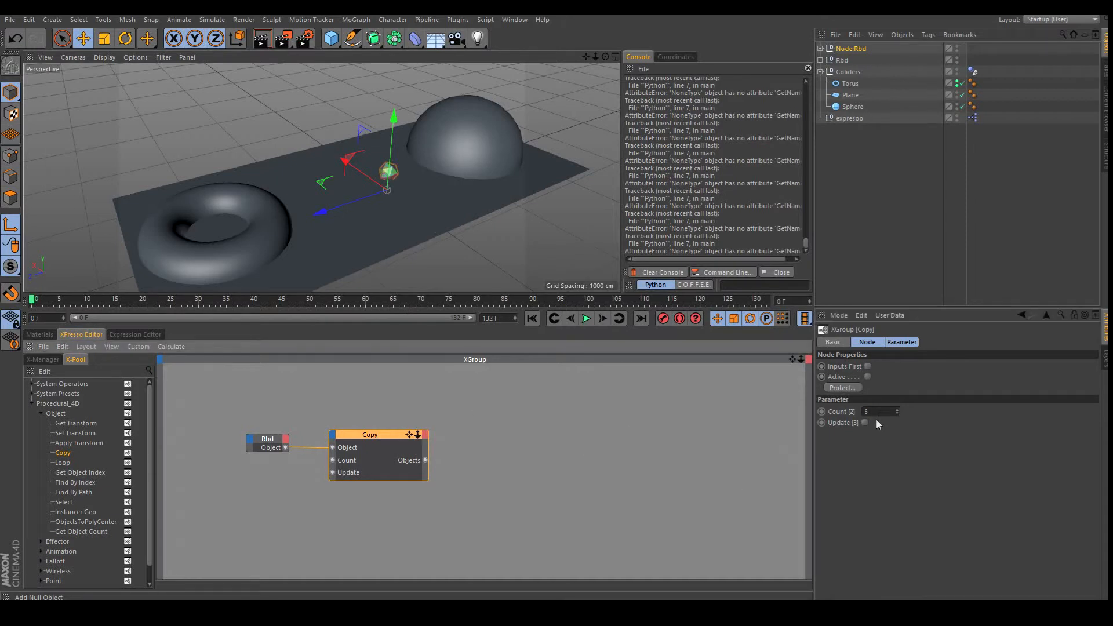
pyautogui.moveTo(874, 412); pyautogui.dragTo(835, 422)
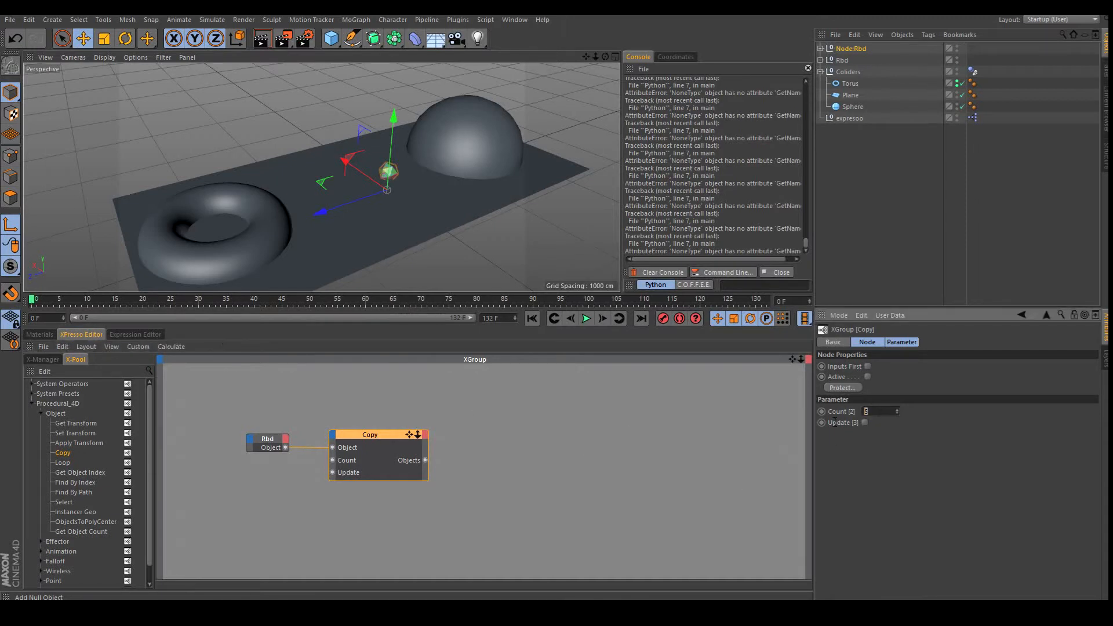
pyautogui.click(865, 422)
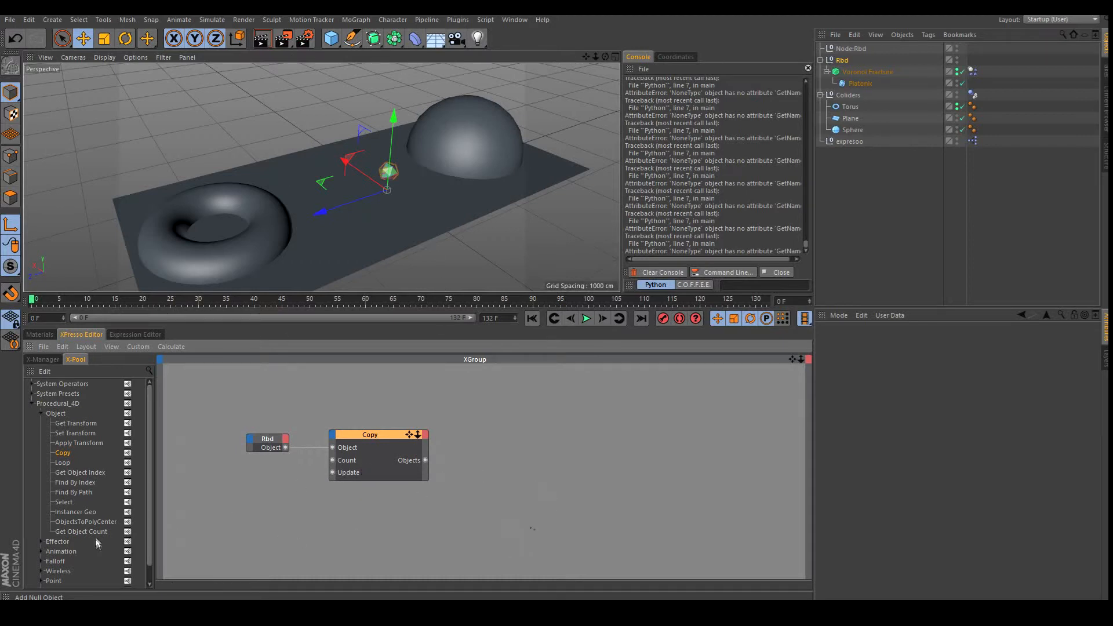
# Add a Random Effector (Objects) node from the Procedural_4D Effector group beside the Copy node in the graph
pyautogui.scroll(-1, 90, 524)
pyautogui.click(42, 524)
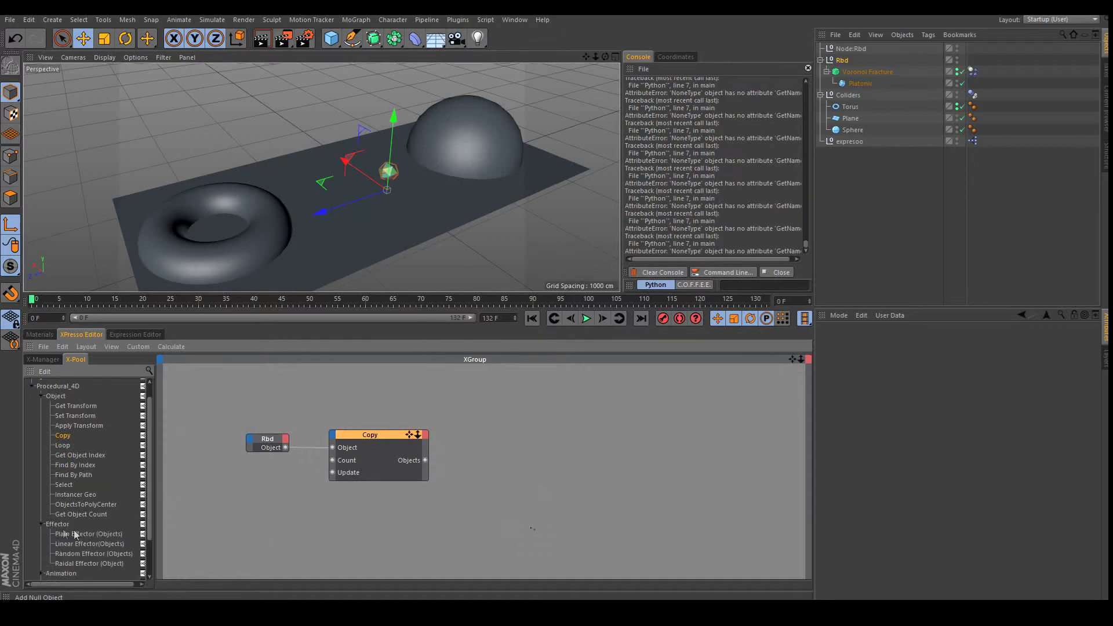
pyautogui.scroll(-3, 73, 533)
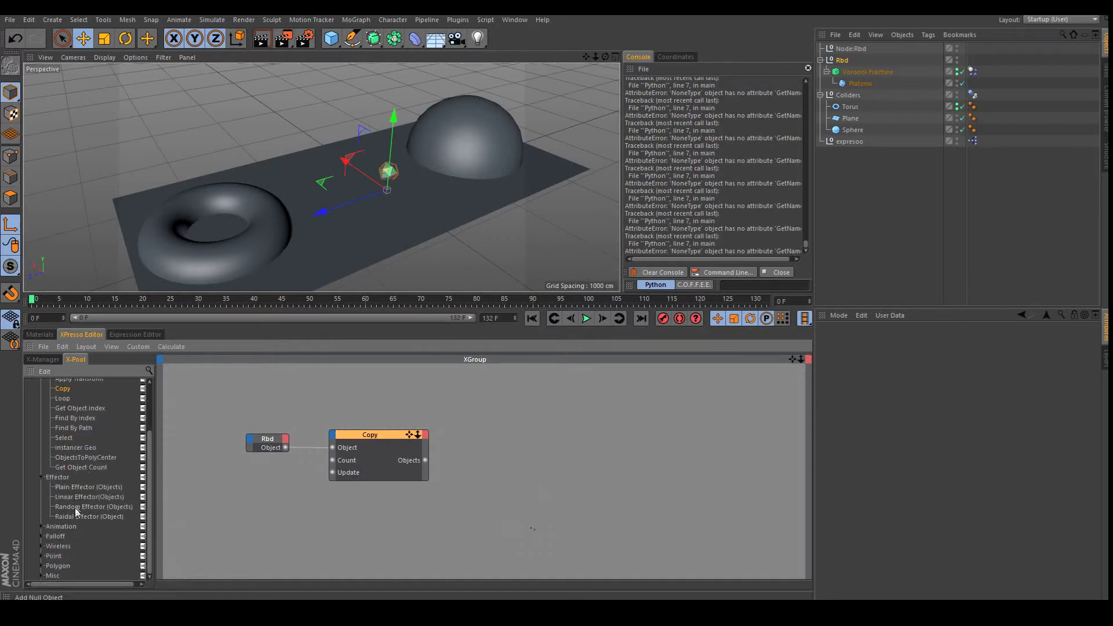
pyautogui.moveTo(75, 509); pyautogui.dragTo(497, 457)
pyautogui.moveTo(486, 412); pyautogui.dragTo(550, 426)
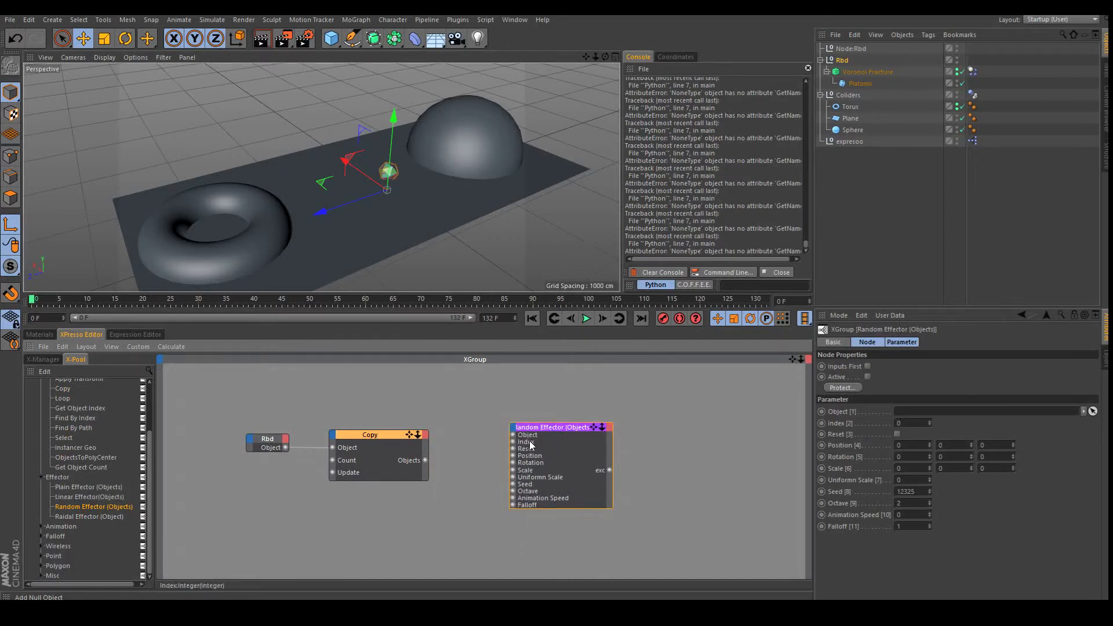
pyautogui.moveTo(543, 430)
pyautogui.mouseDown()
pyautogui.moveTo(522, 439)
pyautogui.moveTo(565, 428)
pyautogui.mouseUp()
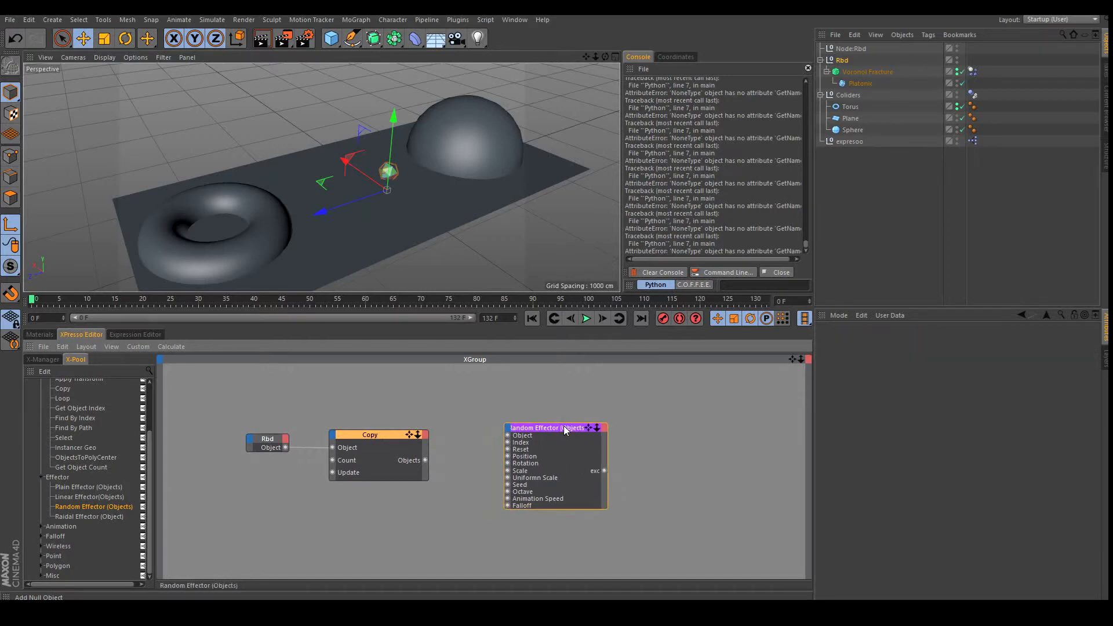
pyautogui.moveTo(548, 429); pyautogui.dragTo(545, 426)
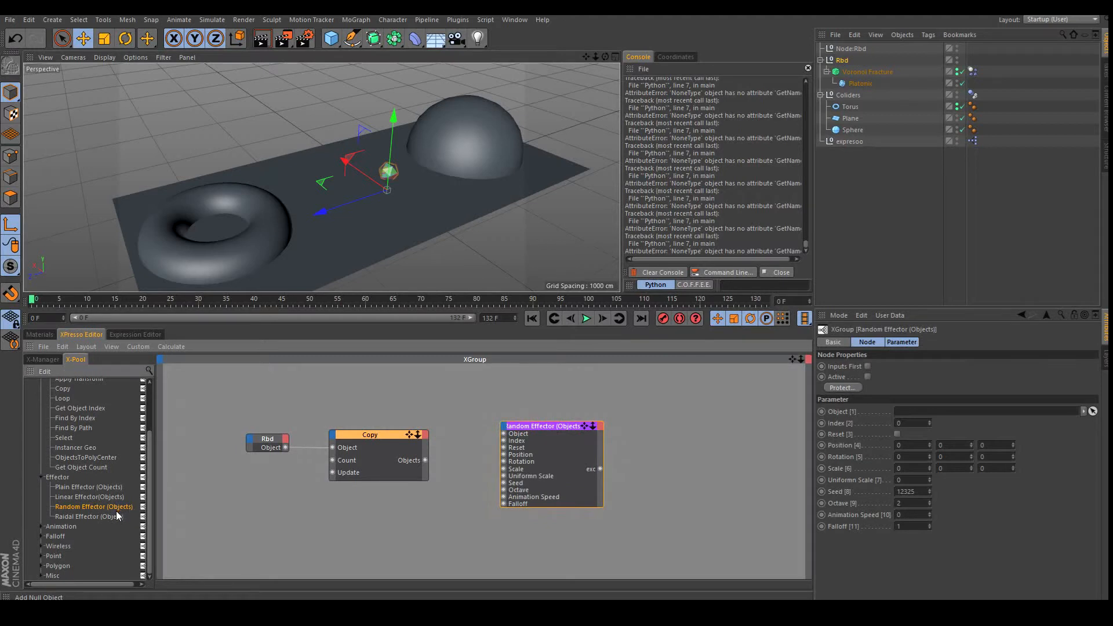
# Add an Excute node from the Misc group and connect the Random Effector's exc output to its first exc input
pyautogui.click(41, 576)
pyautogui.moveTo(65, 565); pyautogui.dragTo(690, 445)
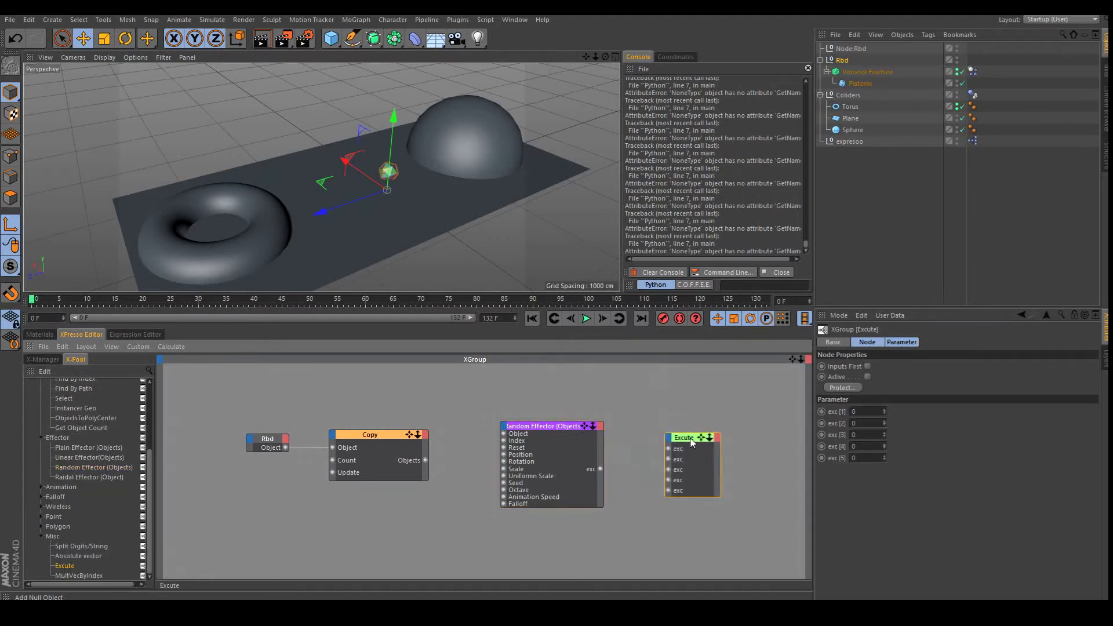
pyautogui.click(540, 427)
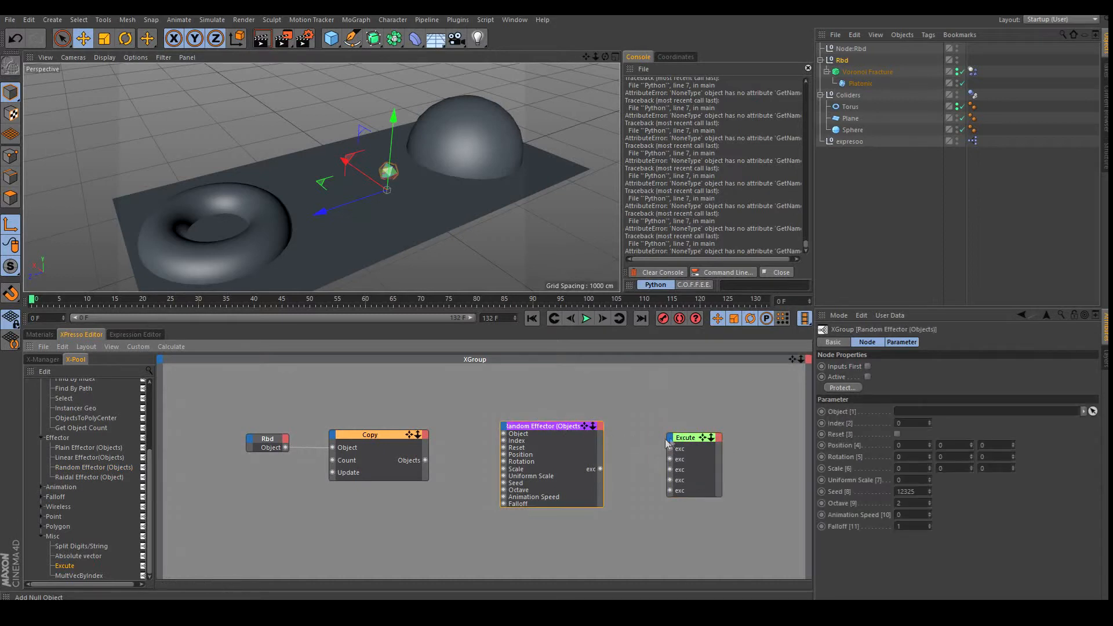
pyautogui.click(690, 439)
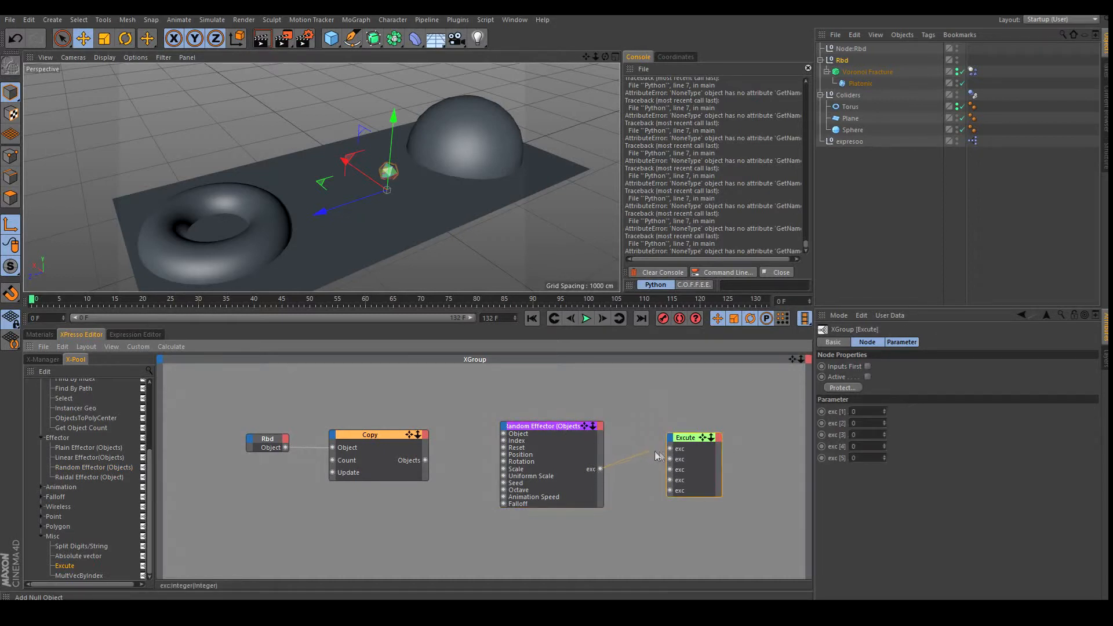
pyautogui.moveTo(670, 451); pyautogui.dragTo(670, 450)
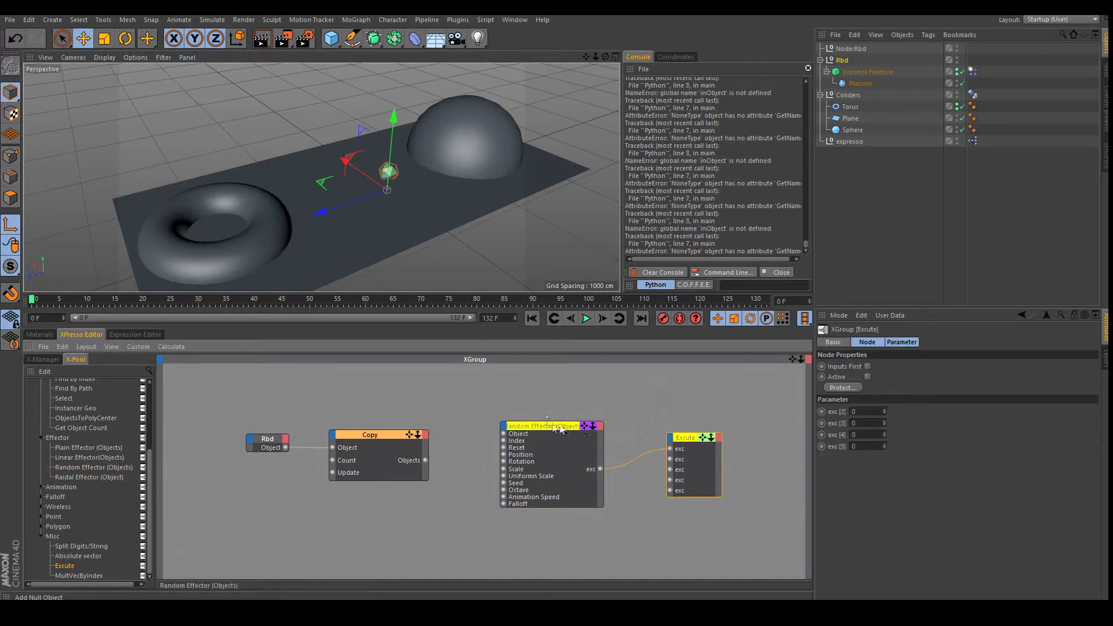
# Add a Loop node between the Copy and Random Effector nodes and connect Copy's Objects output to Loop's Objects input
pyautogui.moveTo(548, 427); pyautogui.dragTo(568, 415)
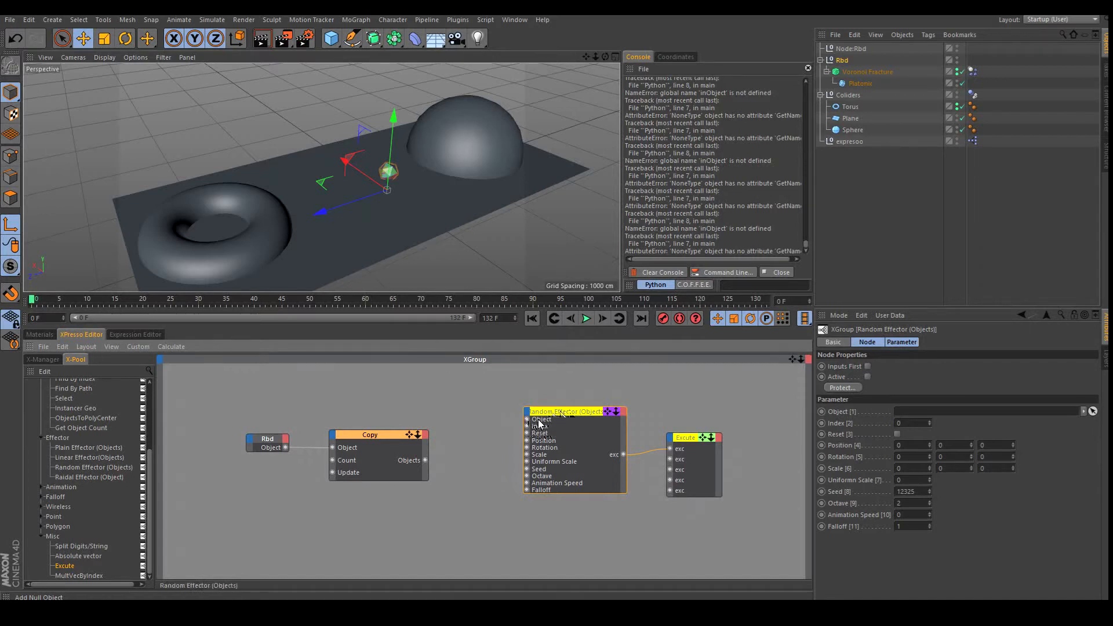
pyautogui.moveTo(561, 414); pyautogui.dragTo(578, 418)
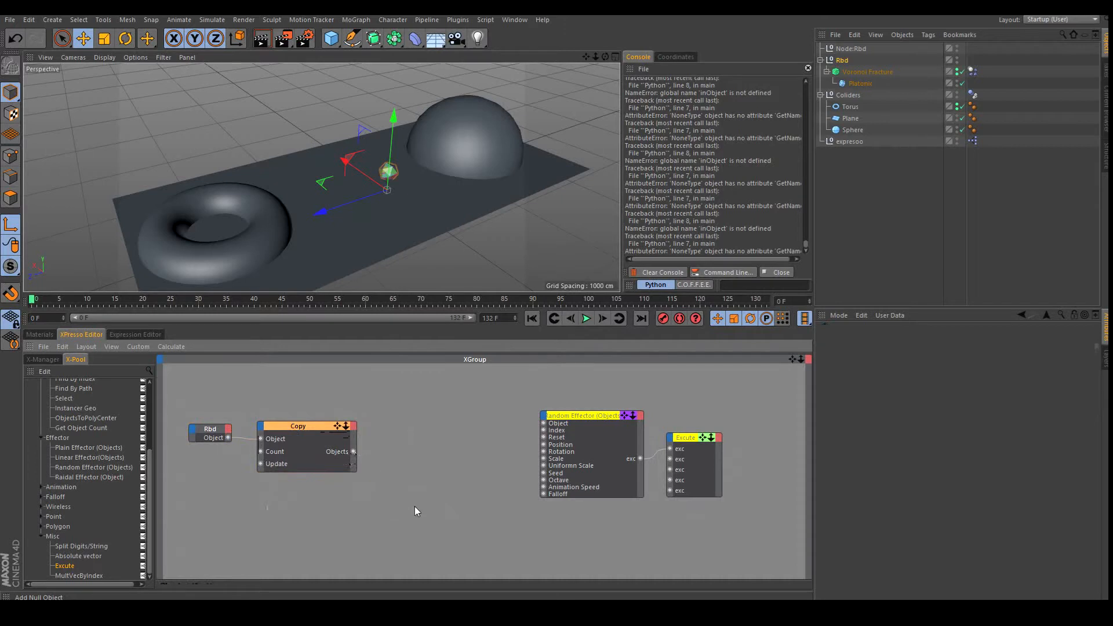
pyautogui.scroll(5, 47, 430)
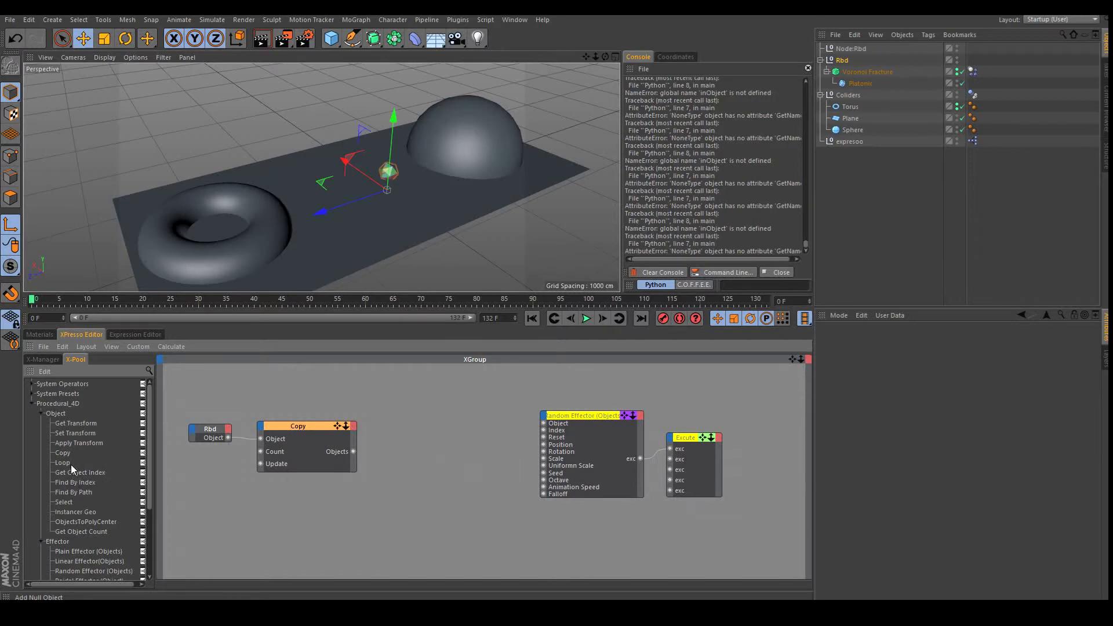
pyautogui.moveTo(59, 463); pyautogui.dragTo(400, 436)
pyautogui.moveTo(315, 425); pyautogui.dragTo(304, 424)
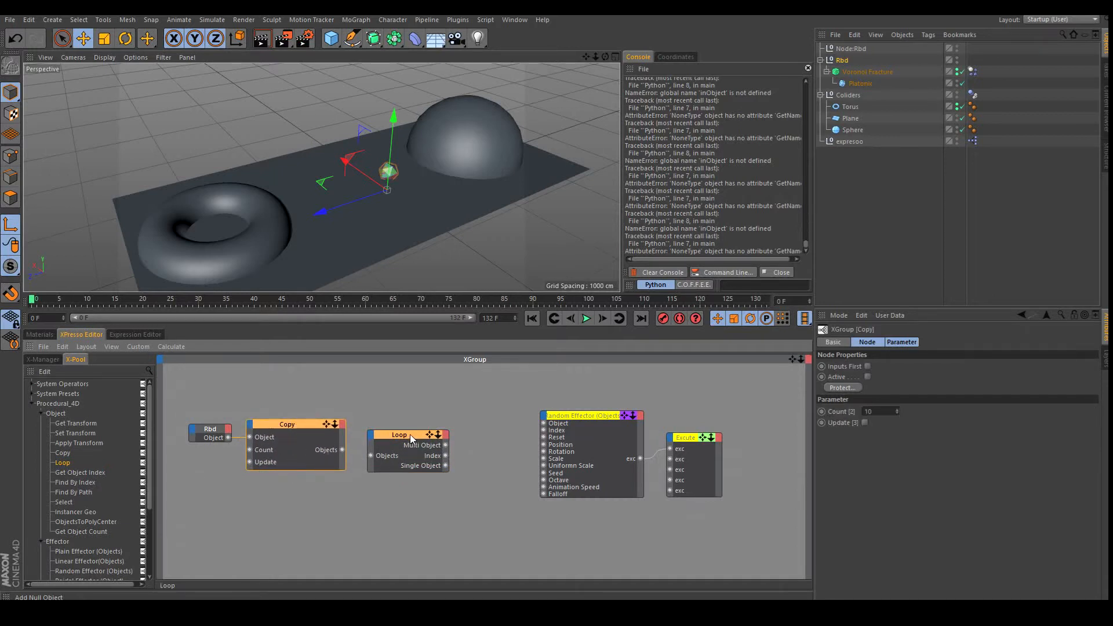
pyautogui.moveTo(410, 437); pyautogui.dragTo(403, 435)
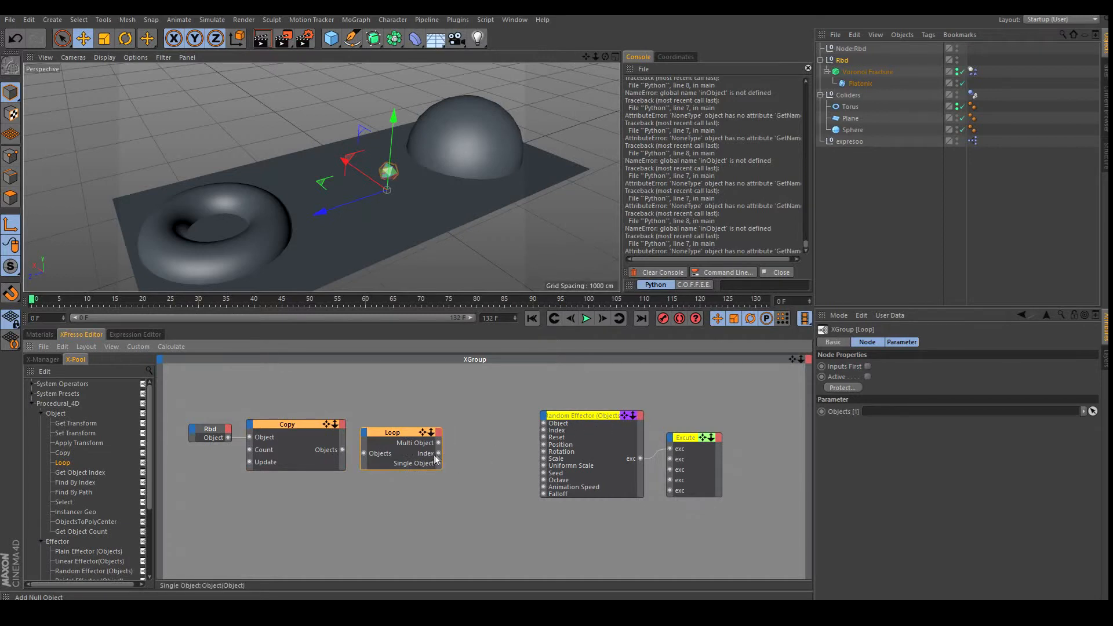
pyautogui.moveTo(363, 454); pyautogui.dragTo(364, 454)
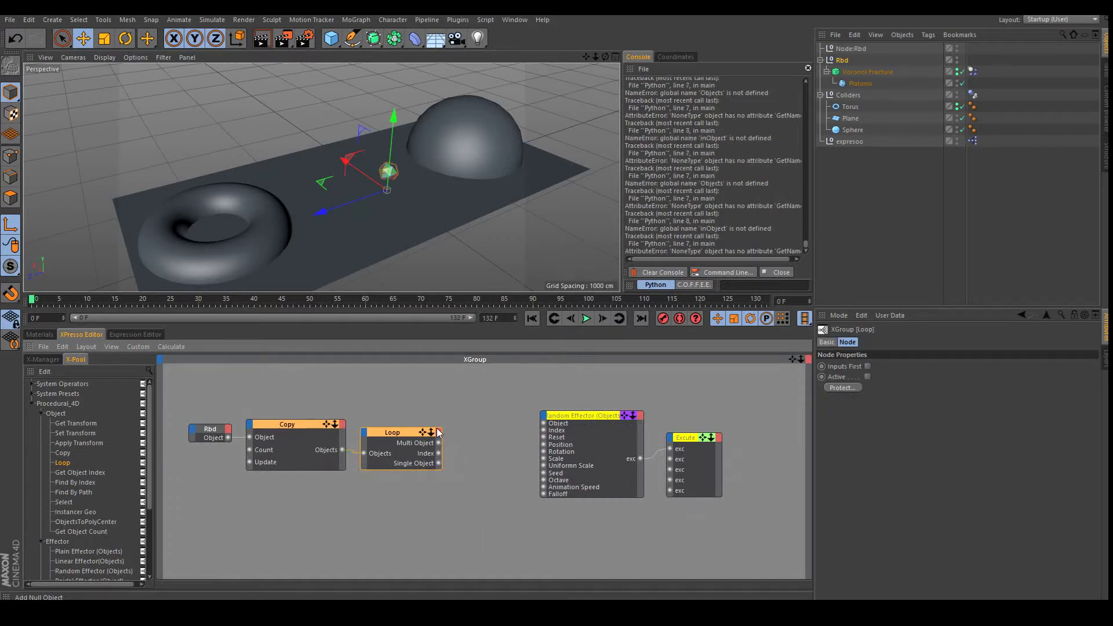
# Connect Loop's Multi Object and Index outputs to the Random Effector's Object and Index inputs, and clear the console
pyautogui.moveTo(439, 443); pyautogui.dragTo(543, 424)
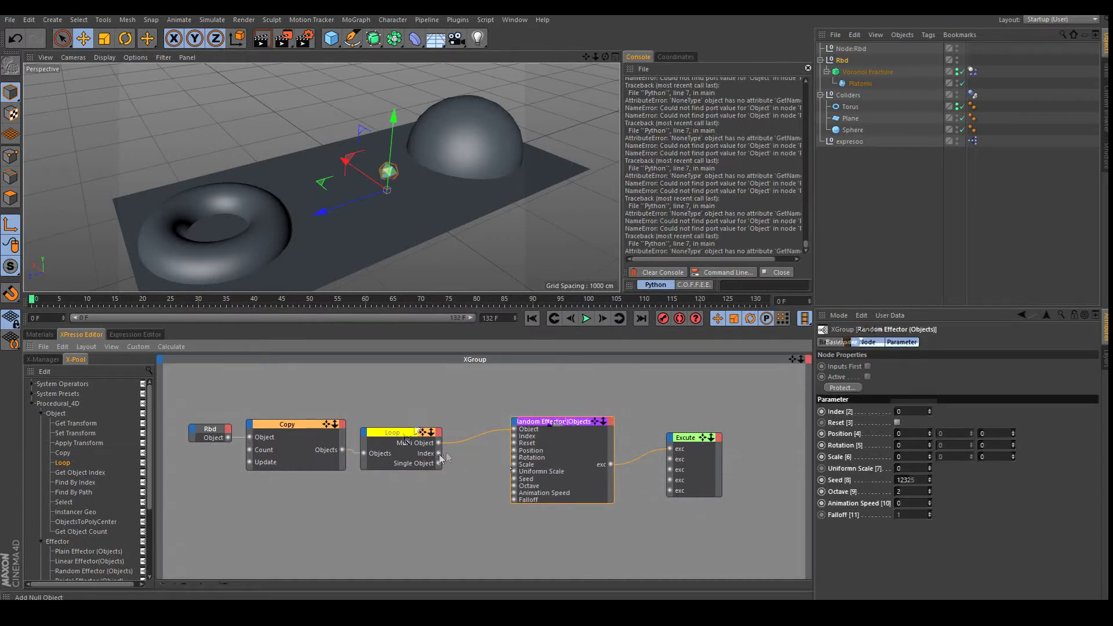
pyautogui.moveTo(409, 447); pyautogui.dragTo(524, 419)
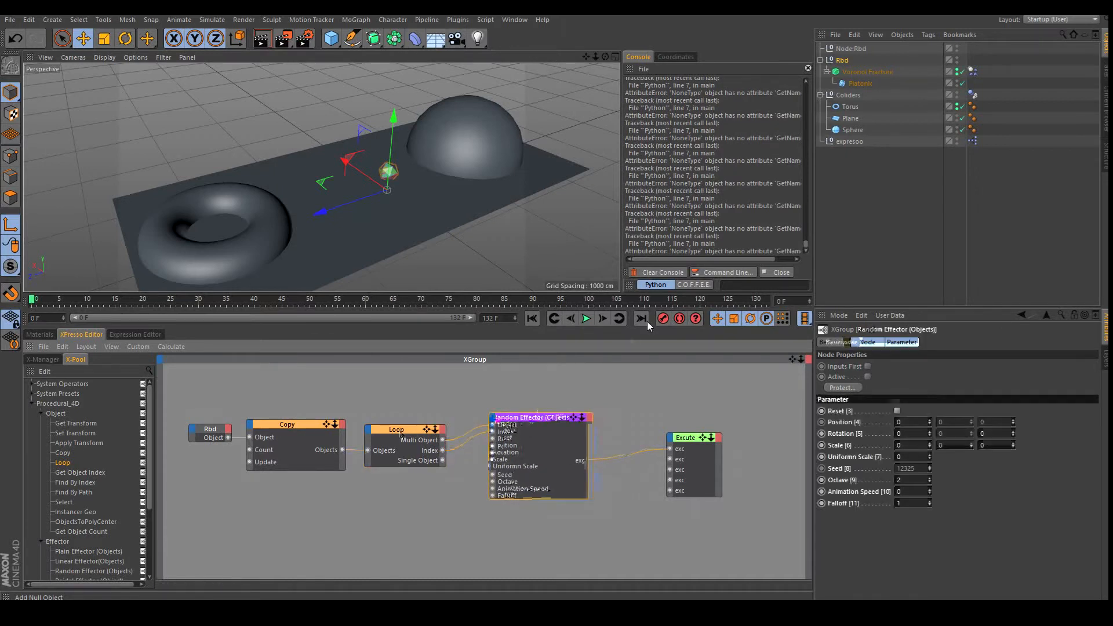
pyautogui.click(663, 272)
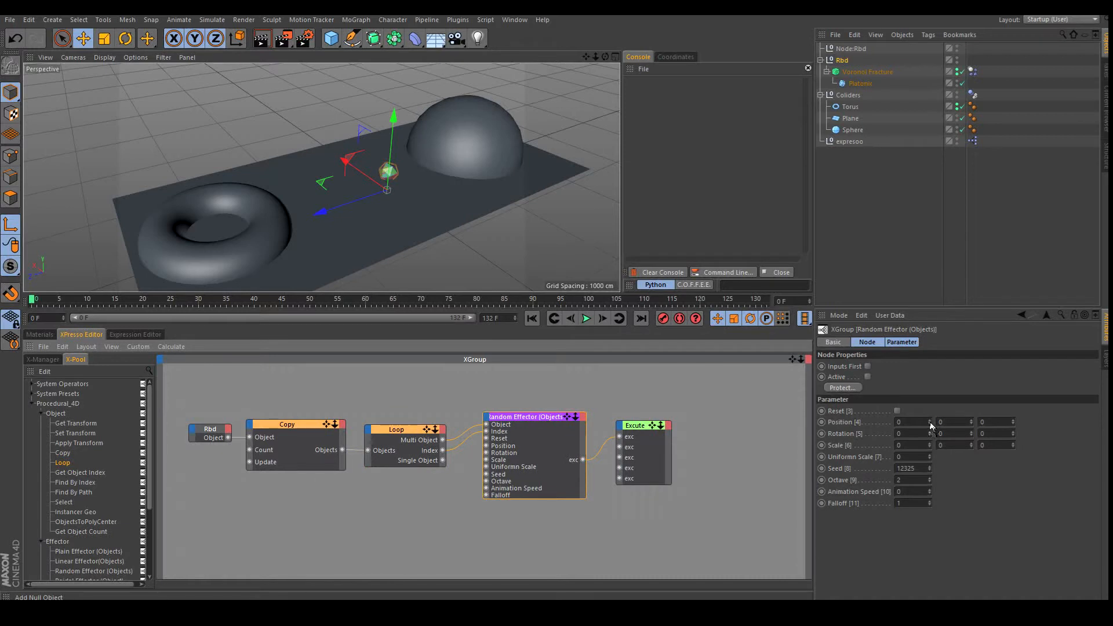
# Enable Reset on the Random Effector and set its Position to about 2185, 700, 2334
pyautogui.moveTo(931, 427); pyautogui.dragTo(927, 514)
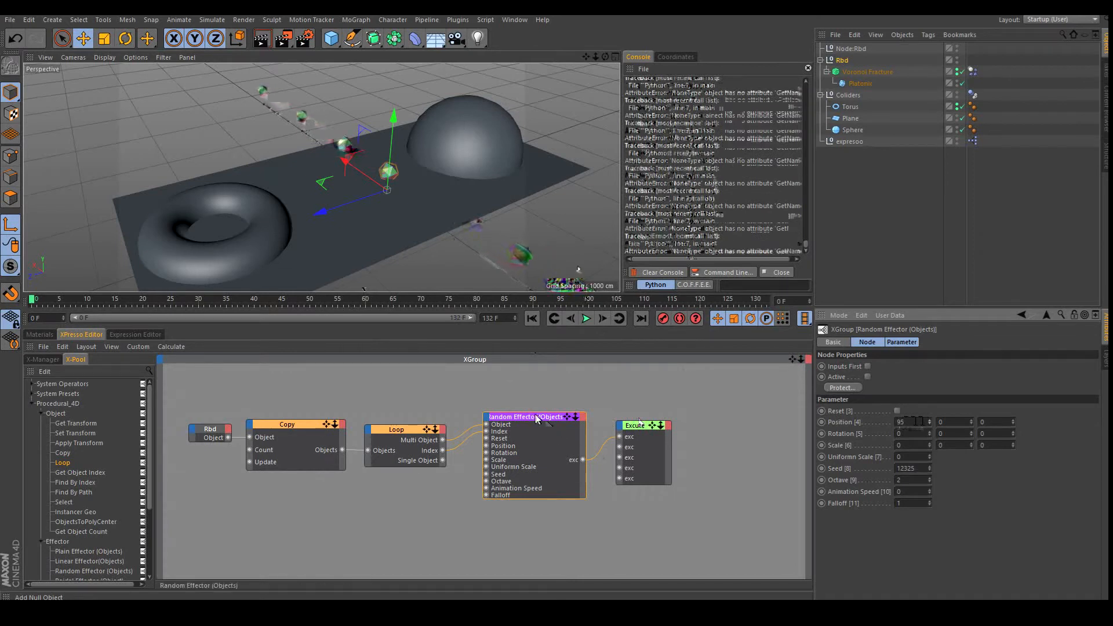
pyautogui.moveTo(535, 419); pyautogui.dragTo(532, 408)
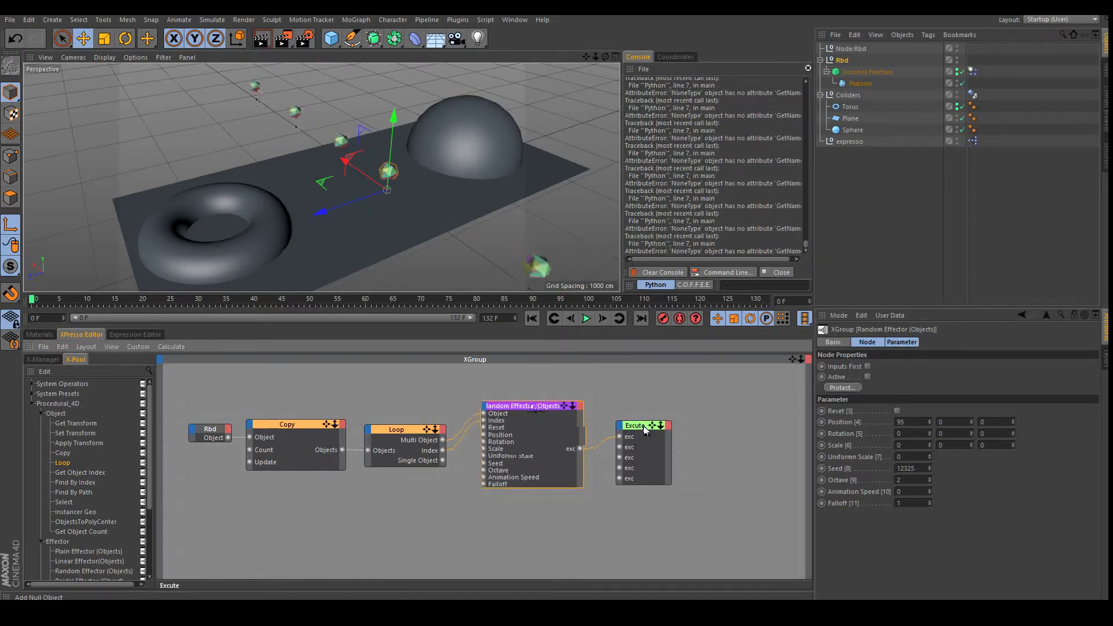
pyautogui.moveTo(645, 428); pyautogui.dragTo(640, 417)
pyautogui.click(535, 413)
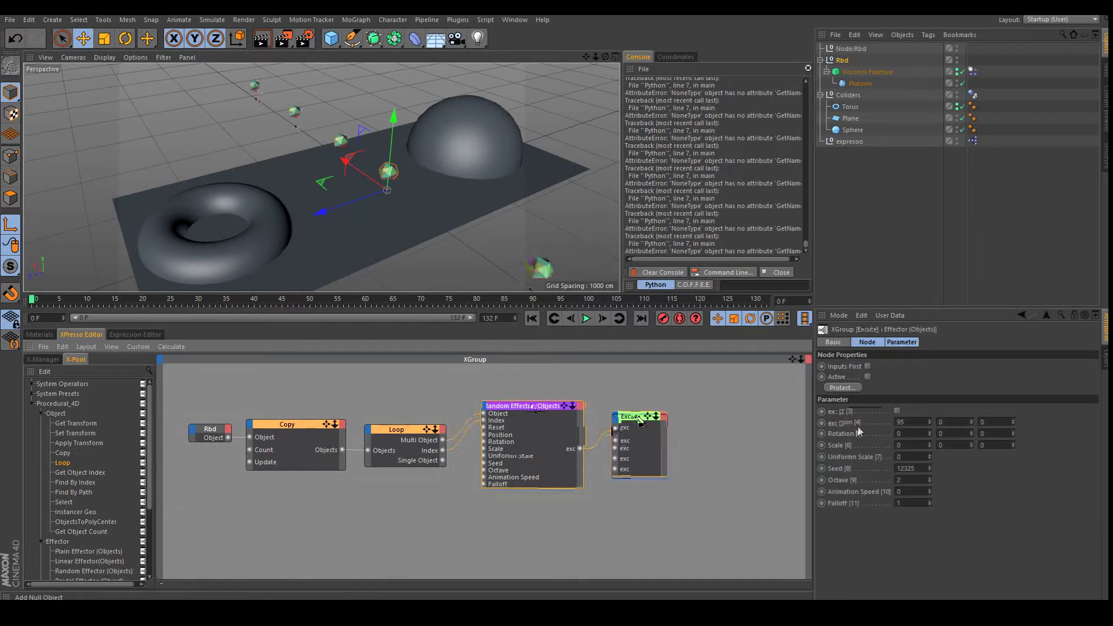
pyautogui.click(898, 411)
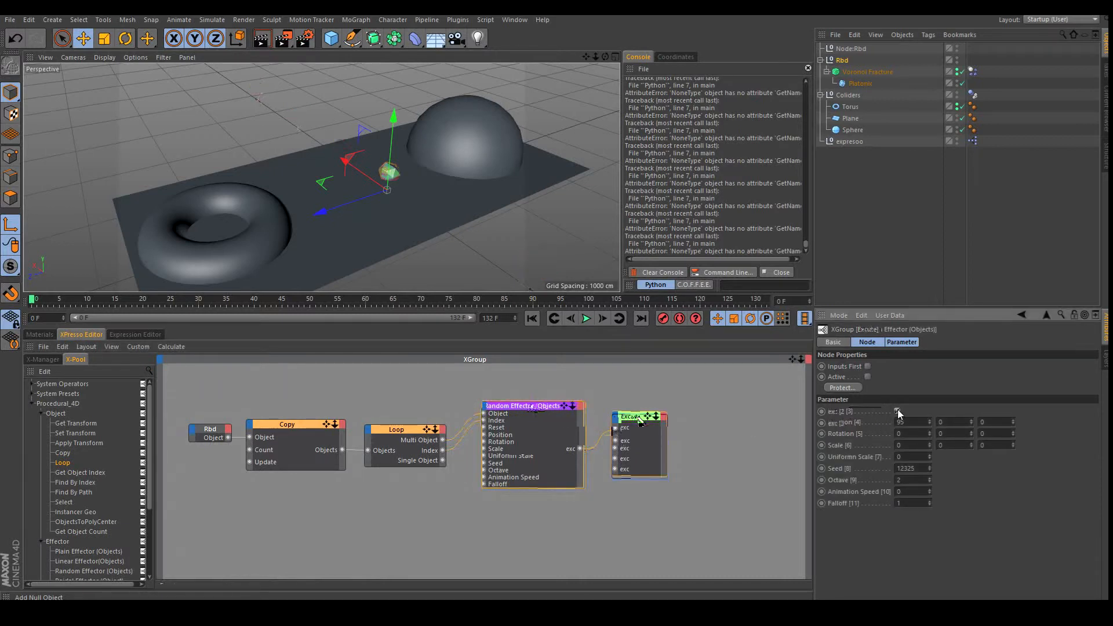
pyautogui.moveTo(930, 420); pyautogui.dragTo(975, 422)
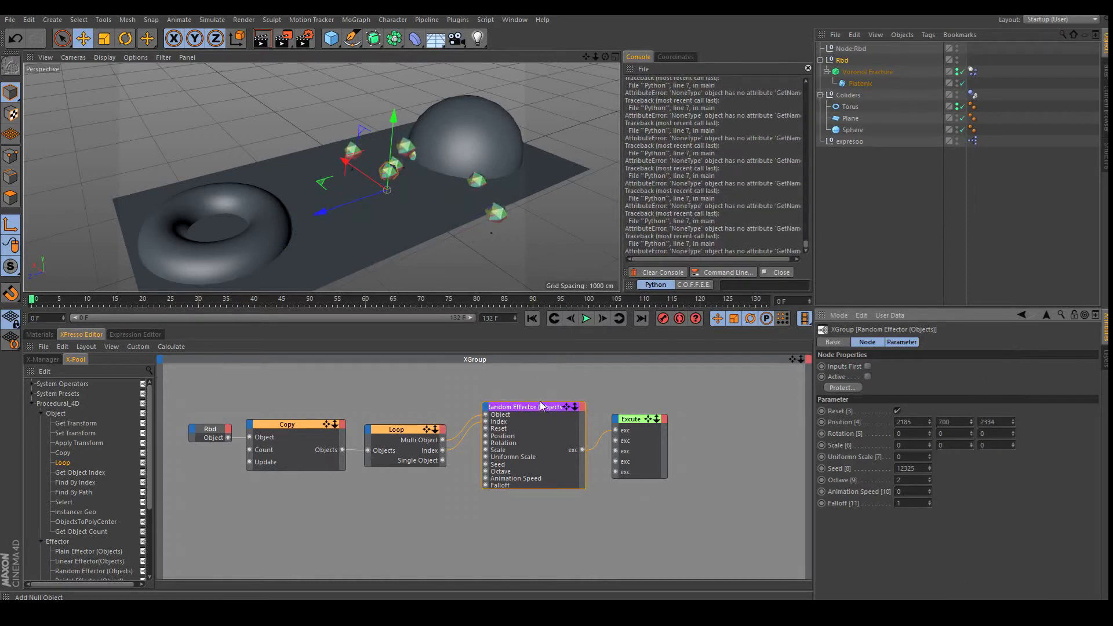
# Add a Plain Effector (Objects) node from the Effector group and place it directly below the Random Effector node
pyautogui.moveTo(541, 406); pyautogui.dragTo(538, 391)
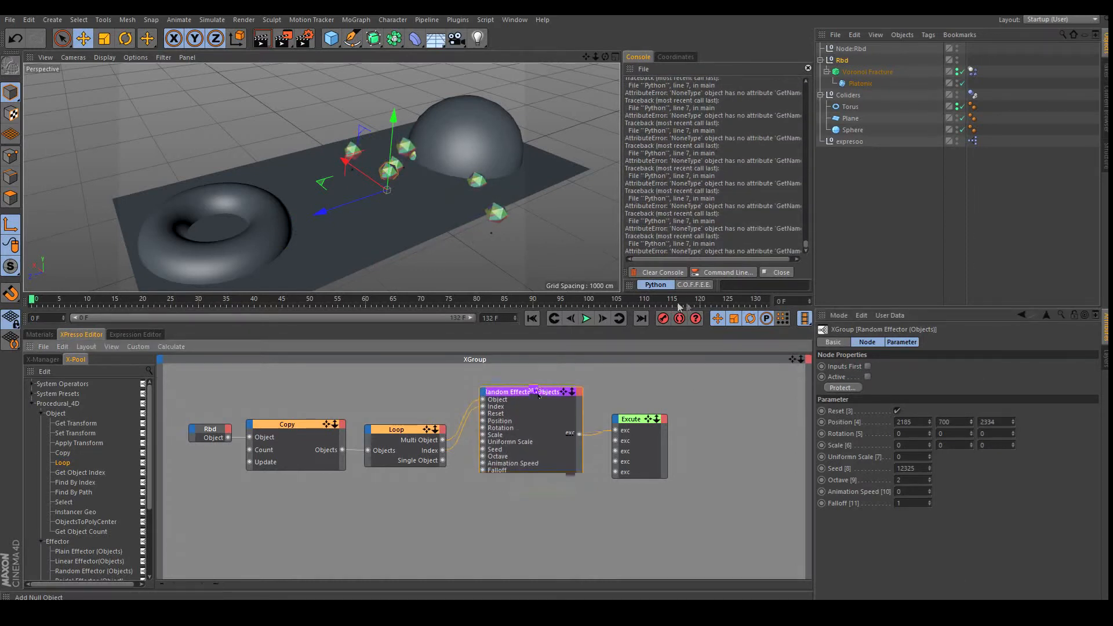
pyautogui.click(639, 519)
pyautogui.scroll(-4, 94, 548)
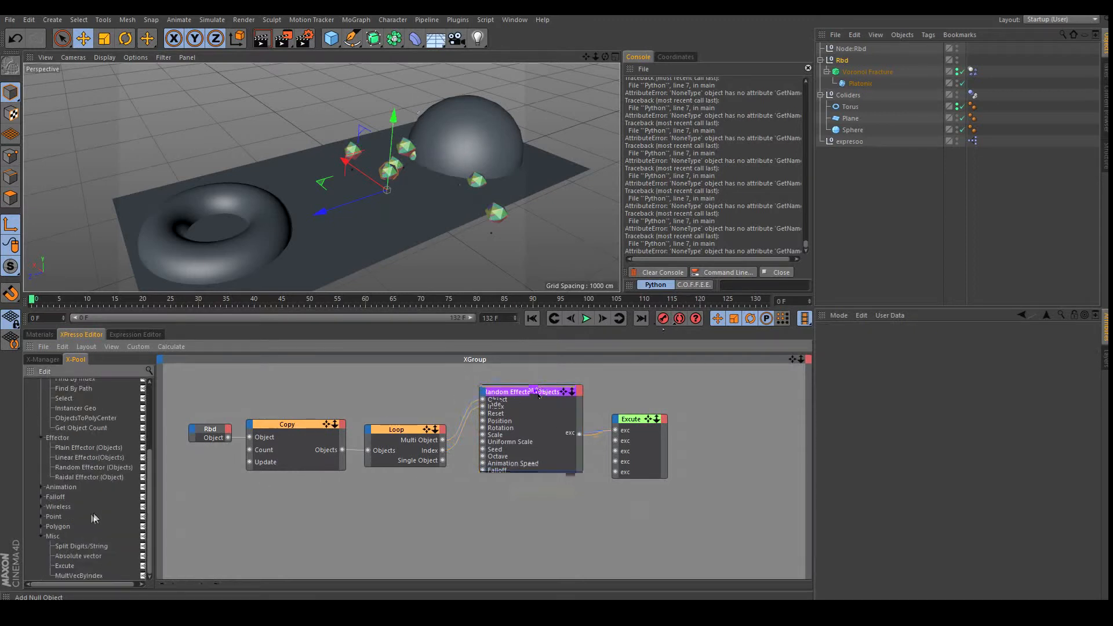
pyautogui.moveTo(384, 503); pyautogui.dragTo(509, 507)
pyautogui.moveTo(473, 461); pyautogui.dragTo(494, 484)
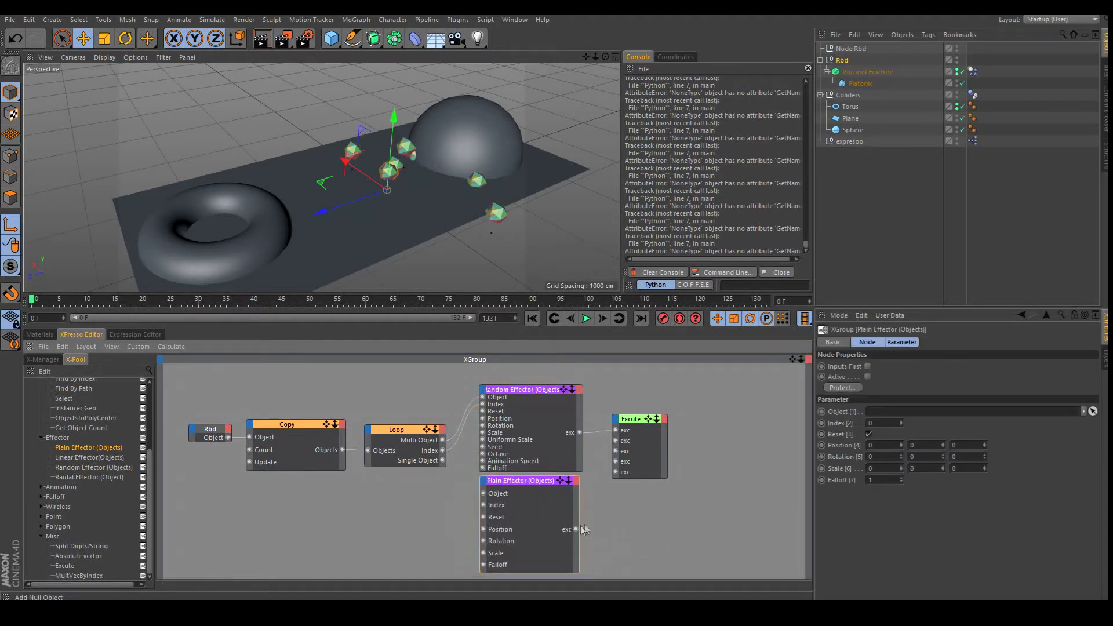
# Connect the Plain Effector's exc output to Excute's second input, and Loop's Multi Object and Index outputs to its Object and Index inputs
pyautogui.moveTo(577, 529); pyautogui.dragTo(616, 441)
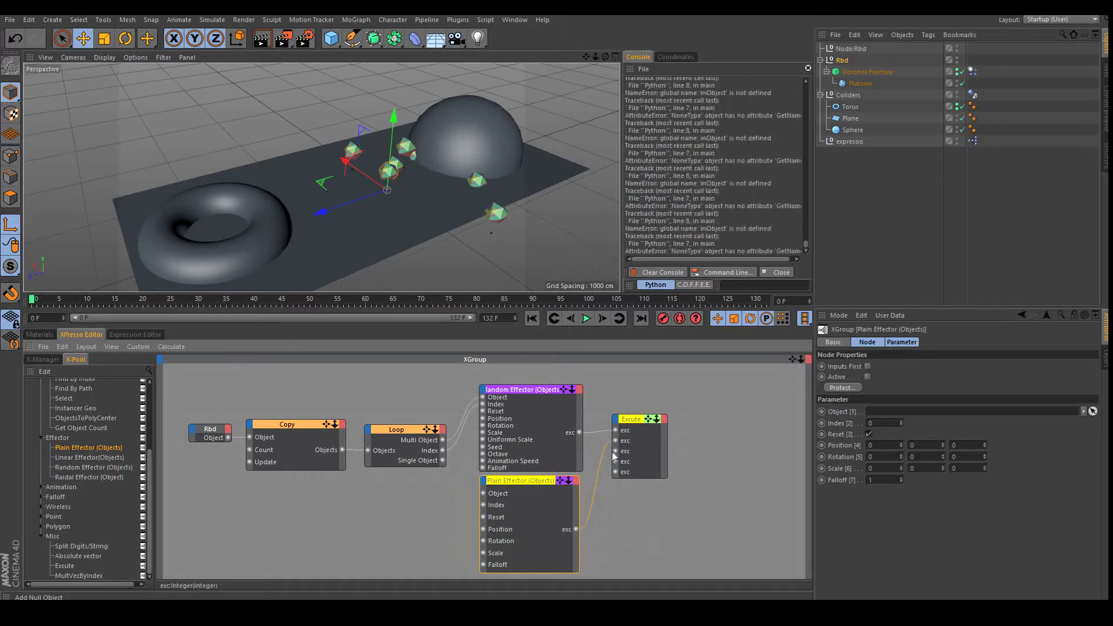
pyautogui.moveTo(443, 440); pyautogui.dragTo(482, 493)
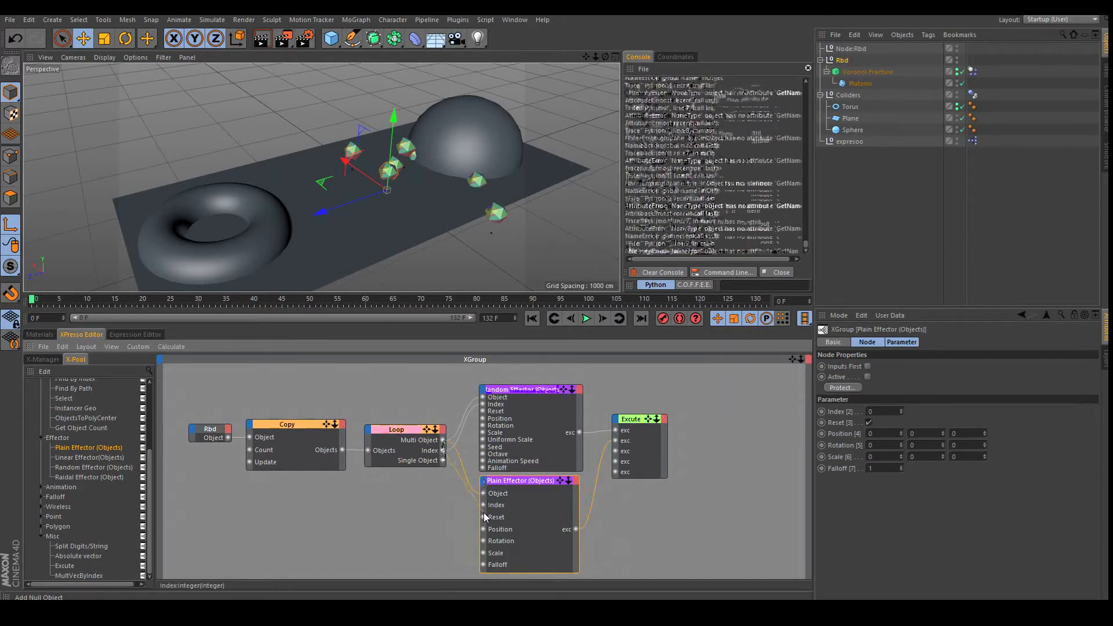
pyautogui.moveTo(485, 509); pyautogui.dragTo(483, 506)
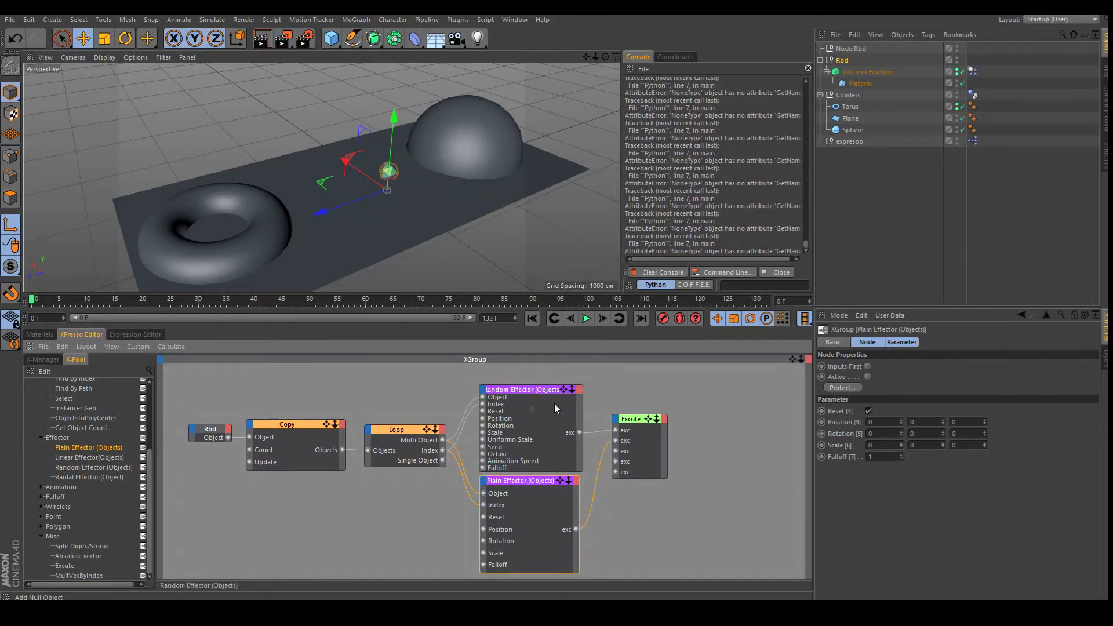
# Disable Reset on the Plain Effector and increase its Position values to offset the copies above the colliders
pyautogui.click(539, 390)
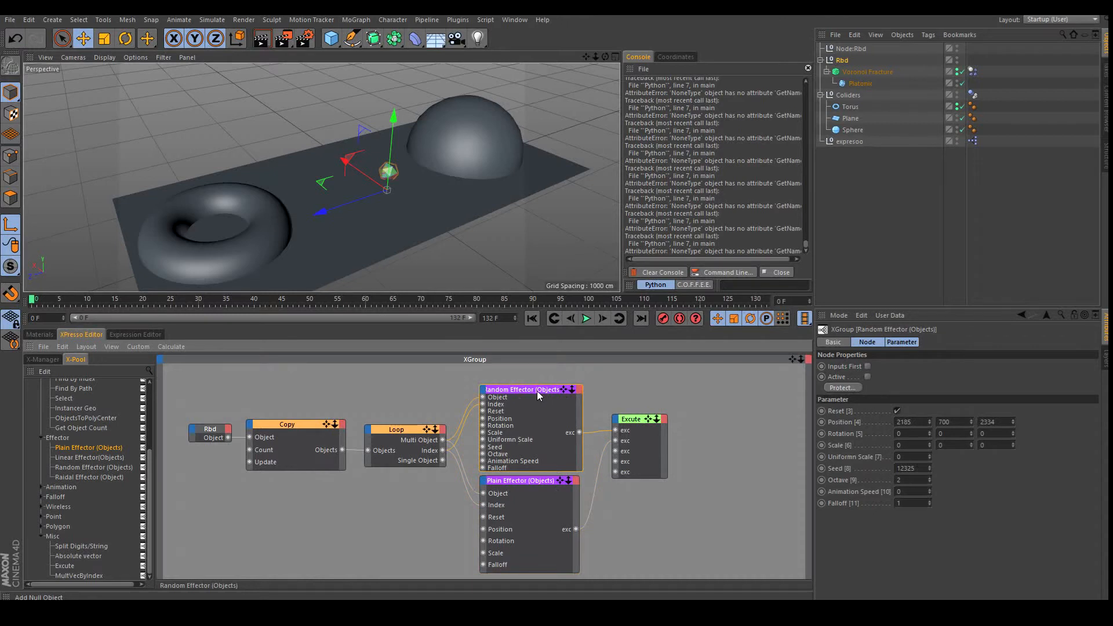
pyautogui.click(545, 481)
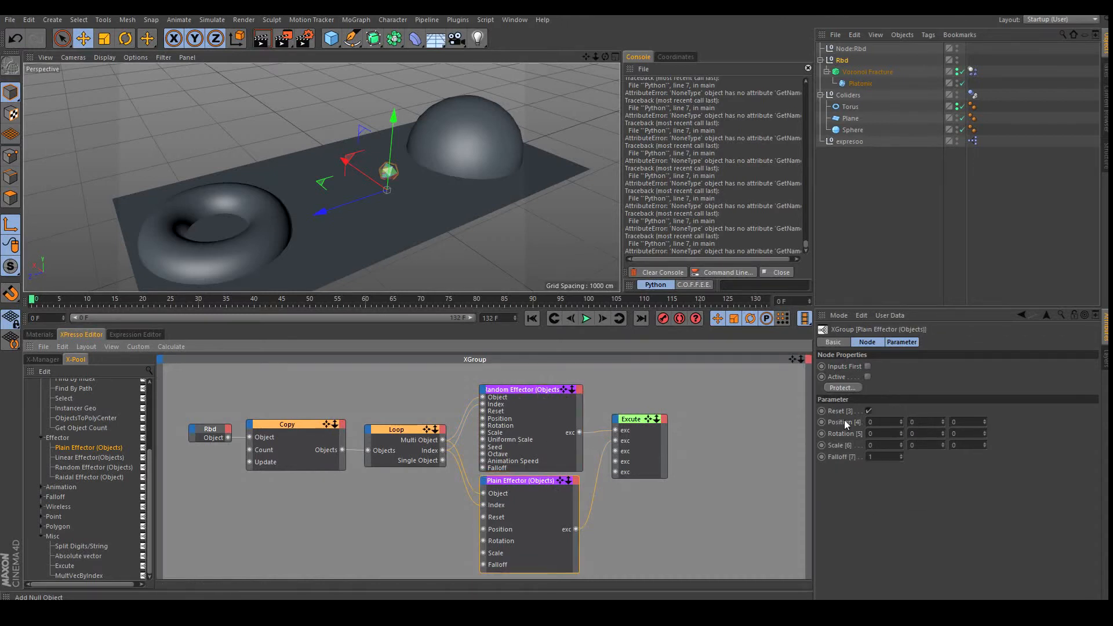
pyautogui.click(868, 411)
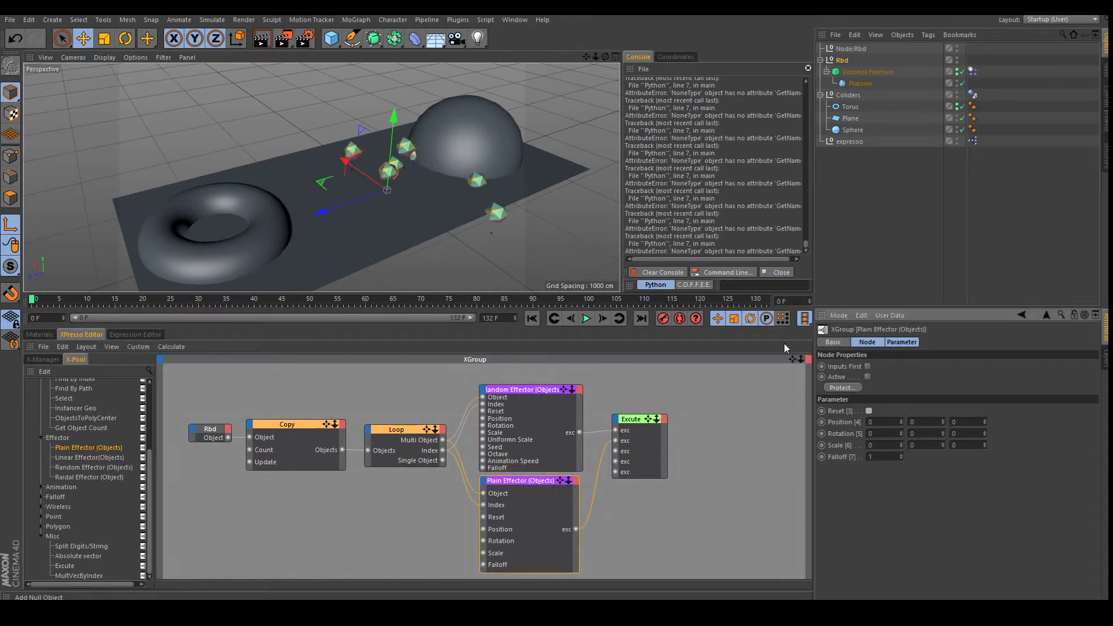
pyautogui.moveTo(943, 423); pyautogui.dragTo(1012, 439)
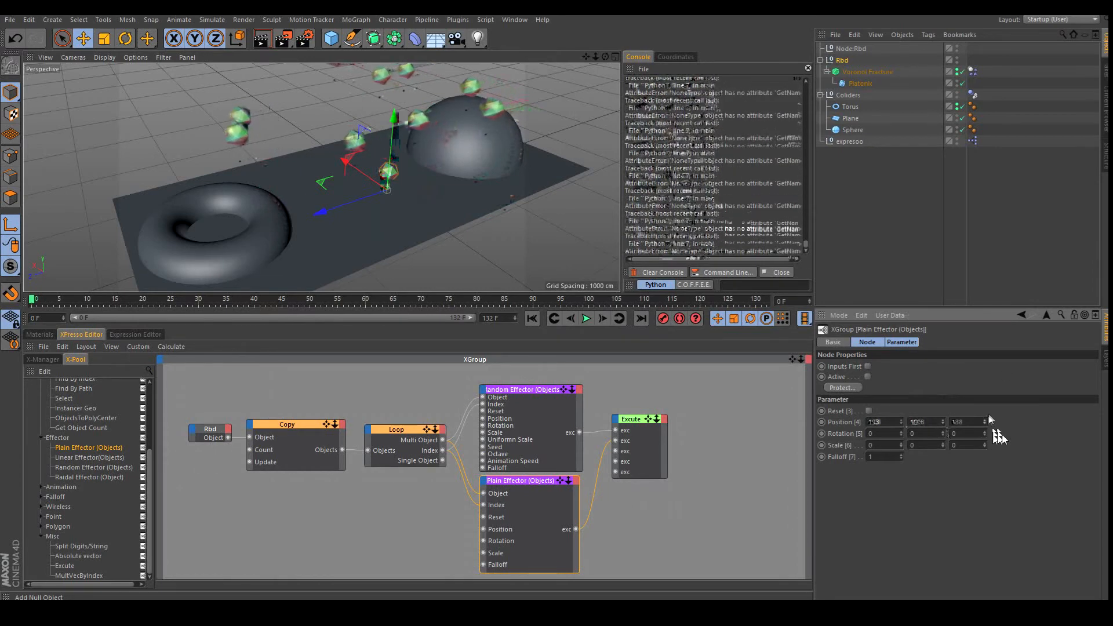
# Set the Random Effector's Position to about 1244, 464, 2439 and its Uniform Scale to 6
pyautogui.click(553, 398)
pyautogui.moveTo(930, 422); pyautogui.dragTo(930, 455)
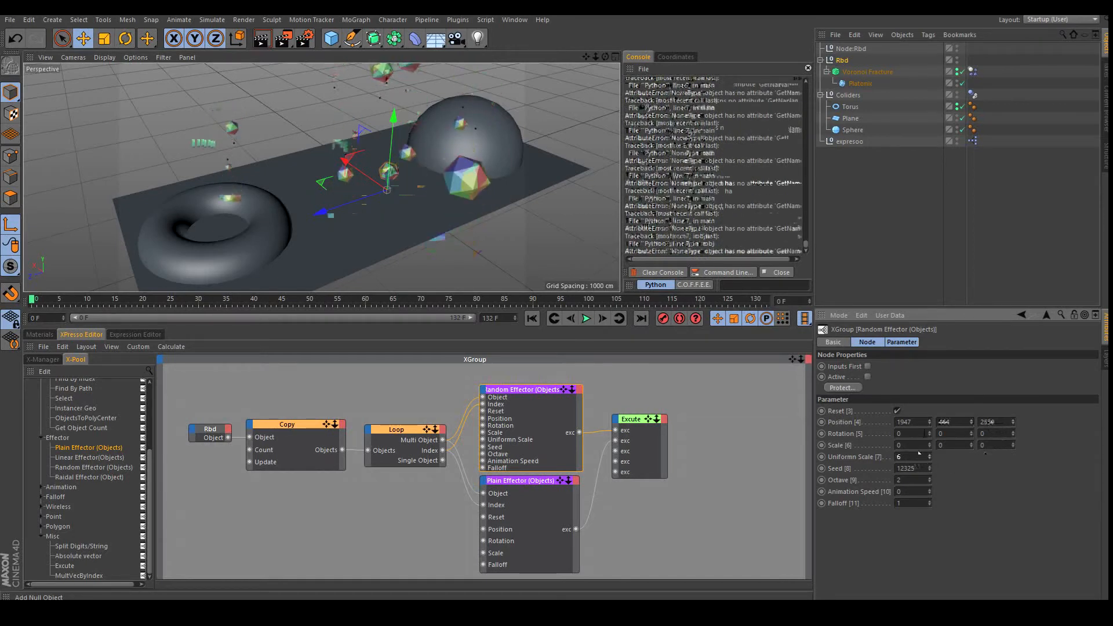
pyautogui.moveTo(930, 422)
pyautogui.mouseDown()
pyautogui.moveTo(924, 559)
pyautogui.moveTo(927, 416)
pyautogui.mouseUp()
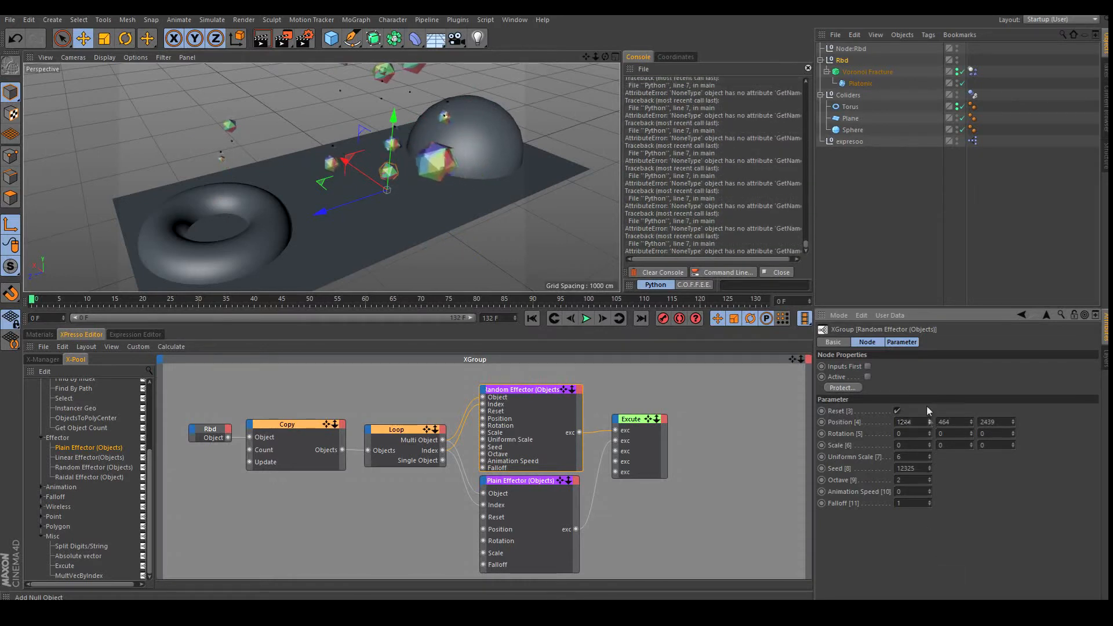
# Set the Random Effector's Position to about 2814, 1340, 2470, Uniform Scale to 1.3 and Seed to 12391, and play the simulation
pyautogui.moveTo(973, 424)
pyautogui.mouseDown()
pyautogui.moveTo(973, 437)
pyautogui.moveTo(975, 423)
pyautogui.mouseUp()
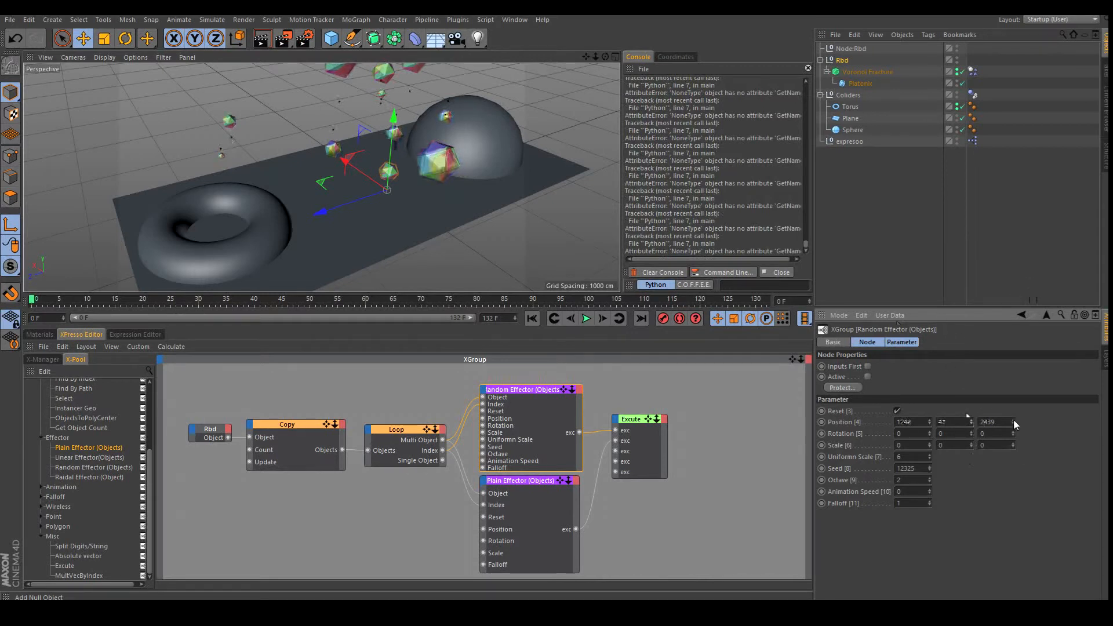
pyautogui.click(586, 319)
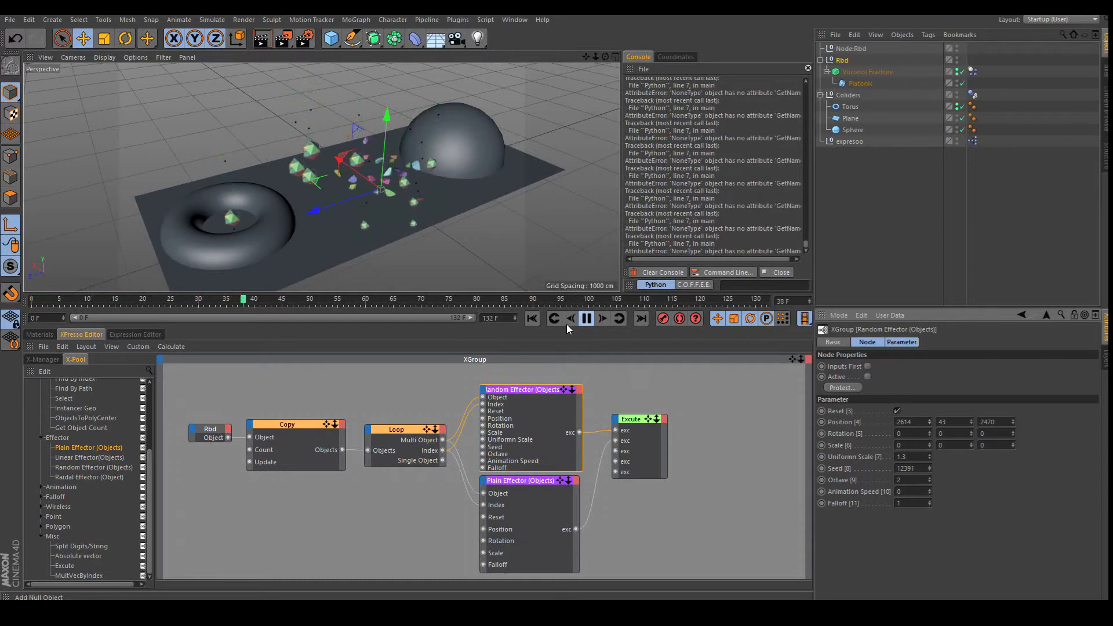
pyautogui.moveTo(597, 58); pyautogui.dragTo(556, 293)
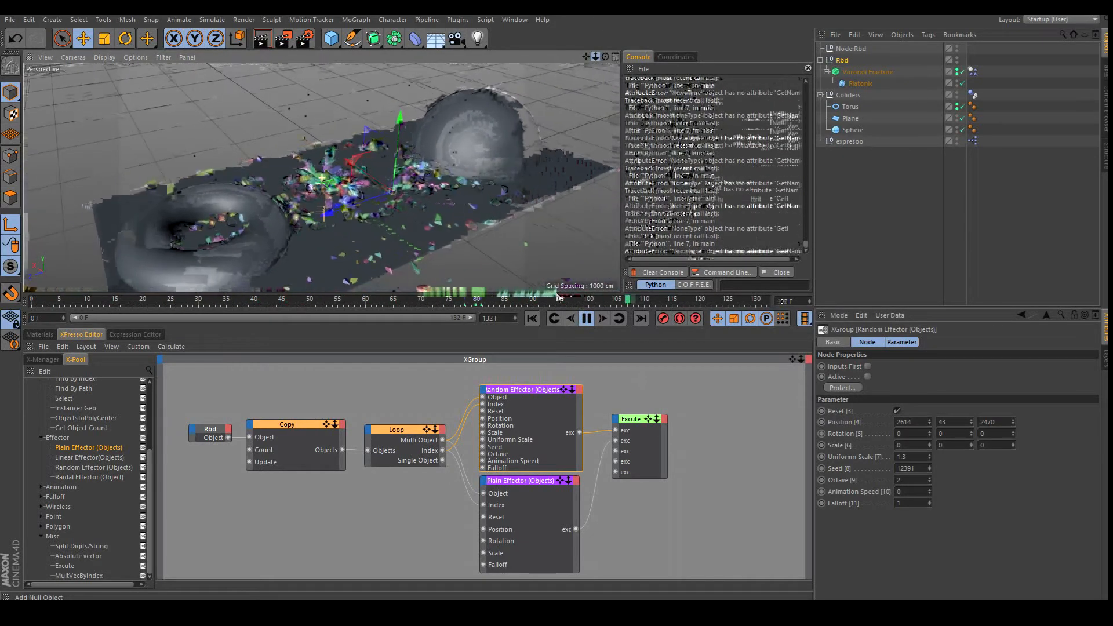
pyautogui.click(587, 318)
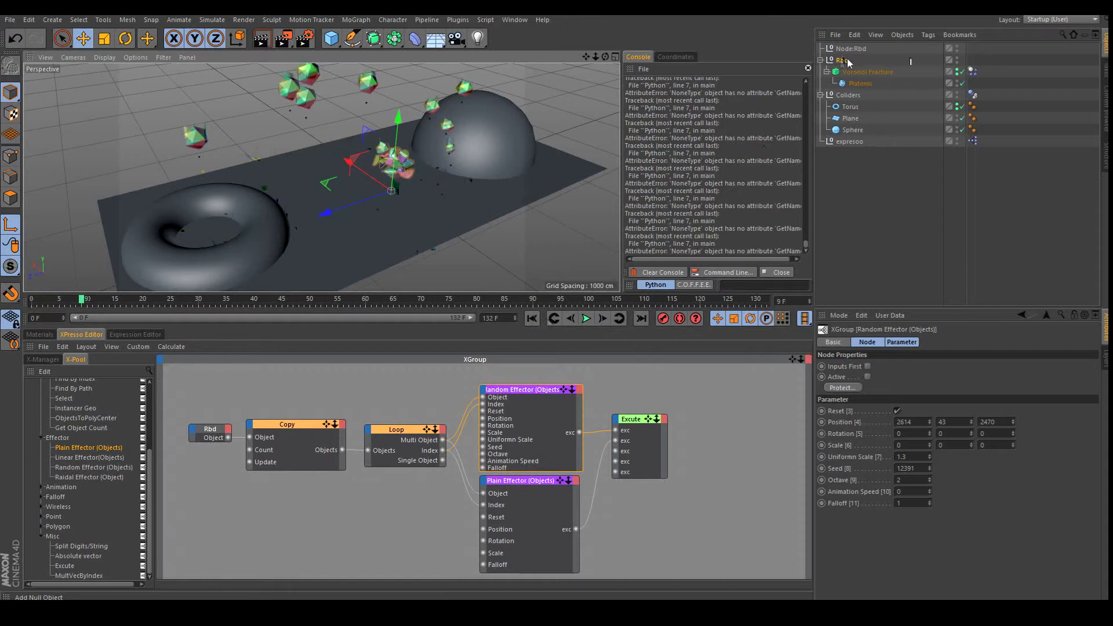
pyautogui.click(963, 83)
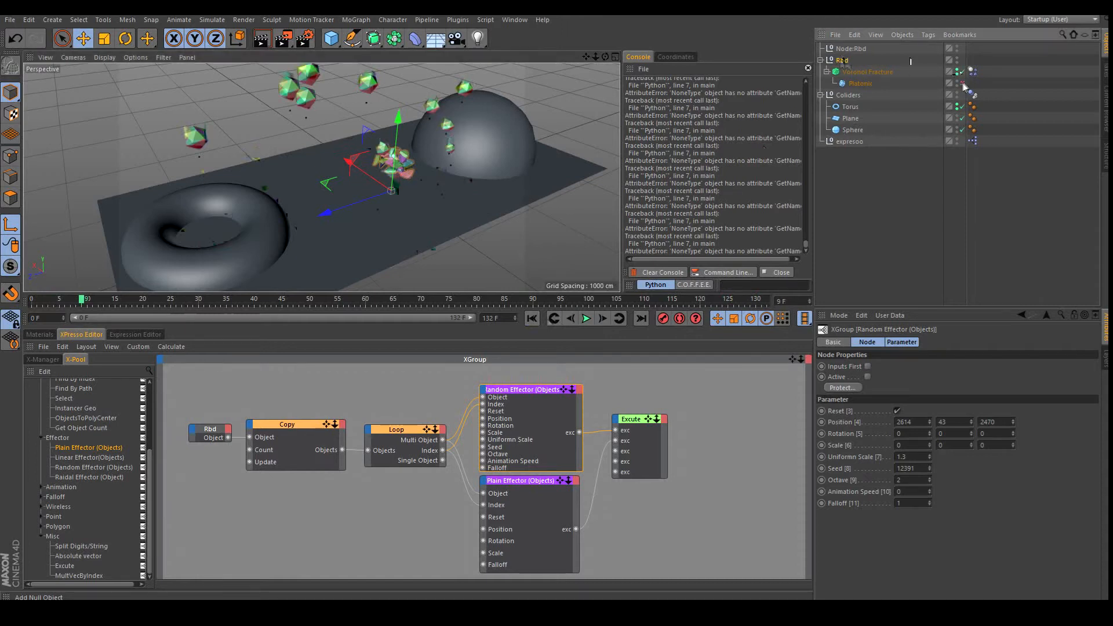
pyautogui.click(964, 83)
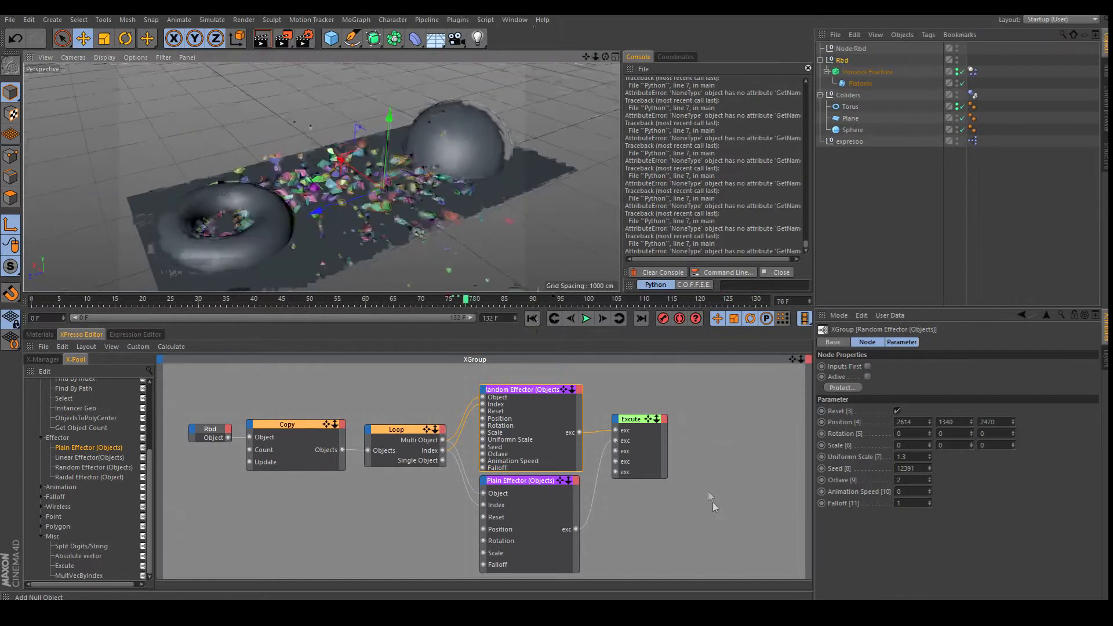
# Collapse the Plain Effector node and position the expanded Random Effector node directly above it
pyautogui.click(712, 502)
pyautogui.doubleClick(550, 481)
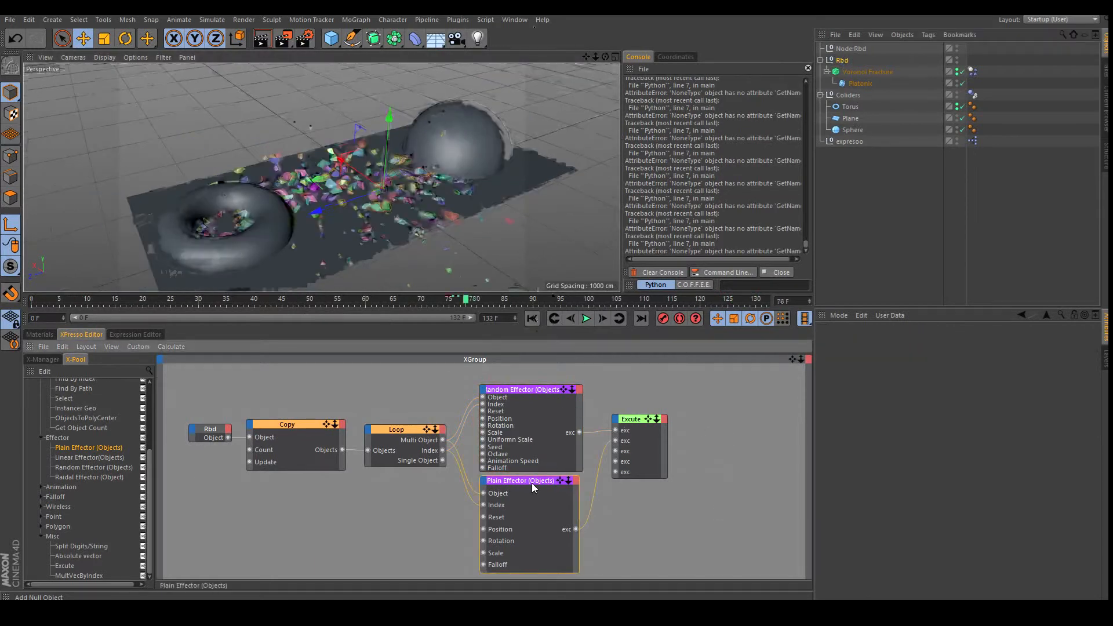
pyautogui.doubleClick(532, 388)
pyautogui.moveTo(532, 388); pyautogui.dragTo(525, 433)
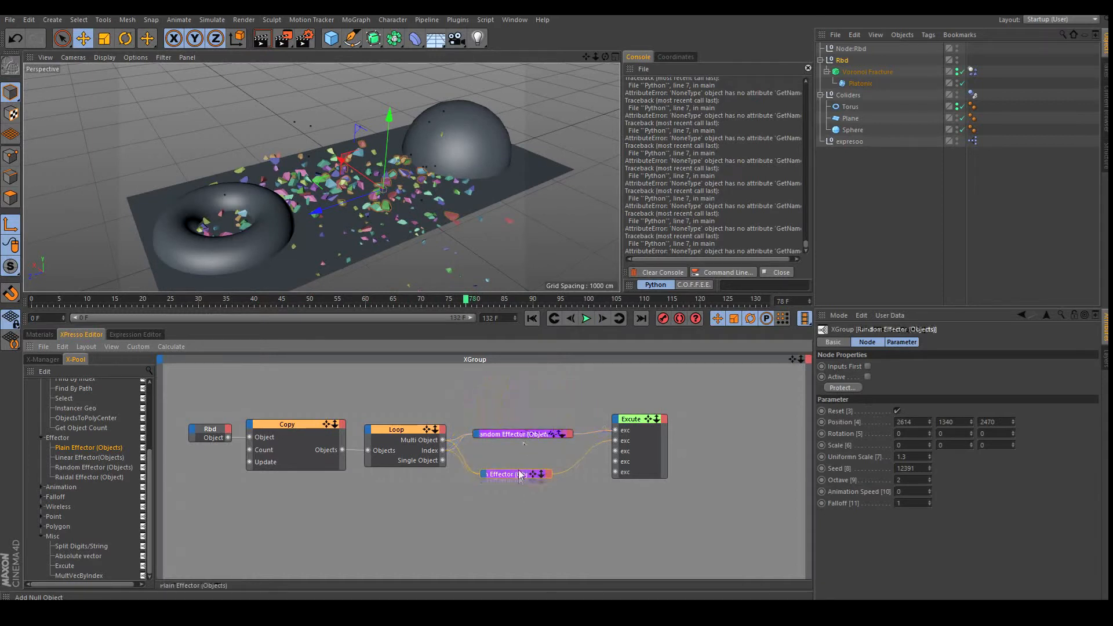
pyautogui.doubleClick(523, 433)
pyautogui.moveTo(523, 434); pyautogui.dragTo(515, 381)
pyautogui.click(722, 514)
# Add a Dynamics Collision node and place it just below the Excute node
pyautogui.moveTo(796, 361); pyautogui.dragTo(556, 362)
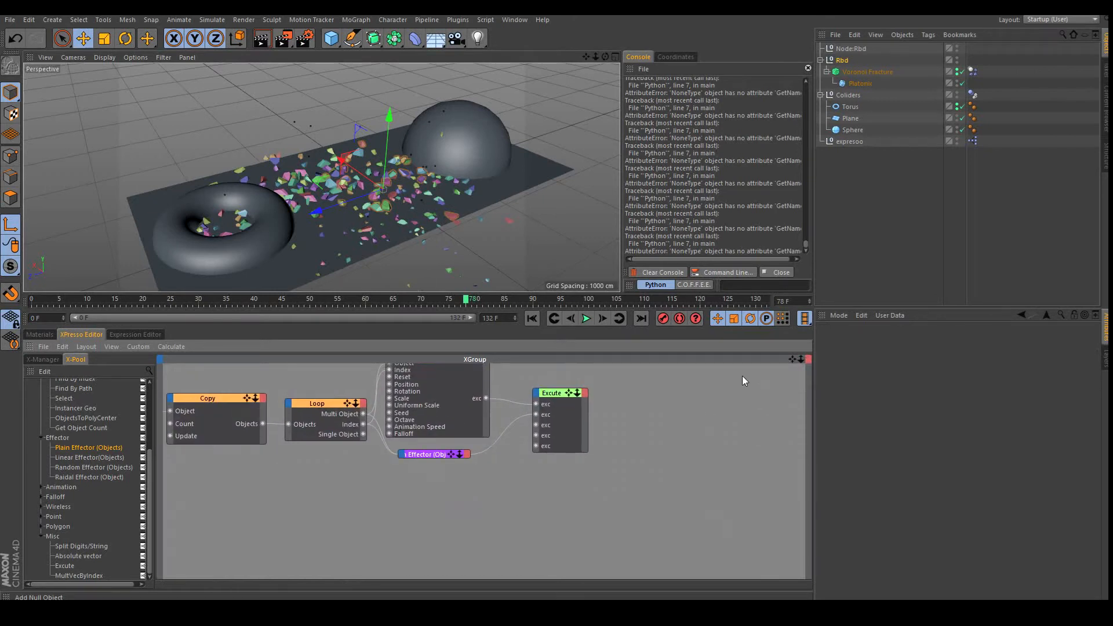
pyautogui.moveTo(792, 362); pyautogui.dragTo(556, 357)
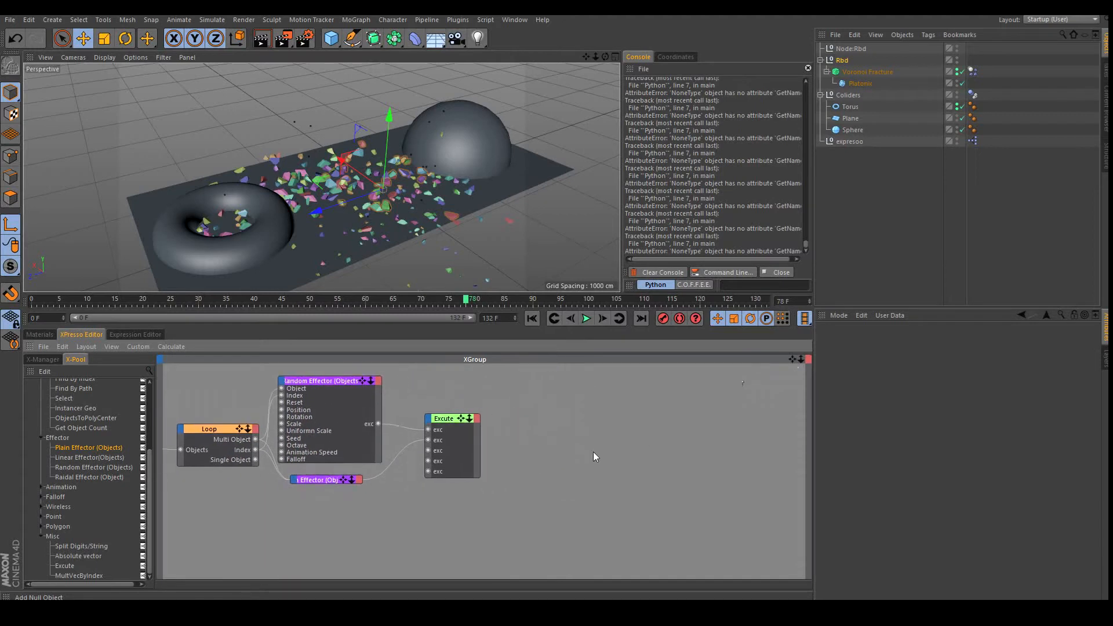
pyautogui.moveTo(796, 361); pyautogui.dragTo(559, 358)
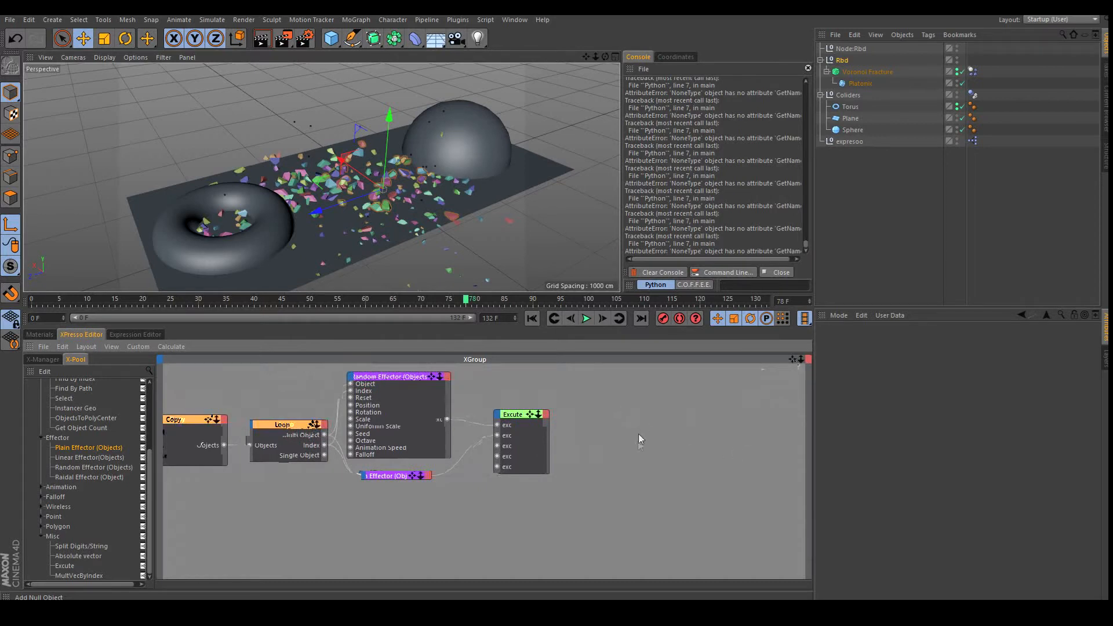
pyautogui.rightClick(616, 432)
pyautogui.moveTo(644, 435)
pyautogui.moveTo(710, 435)
pyautogui.moveTo(774, 436)
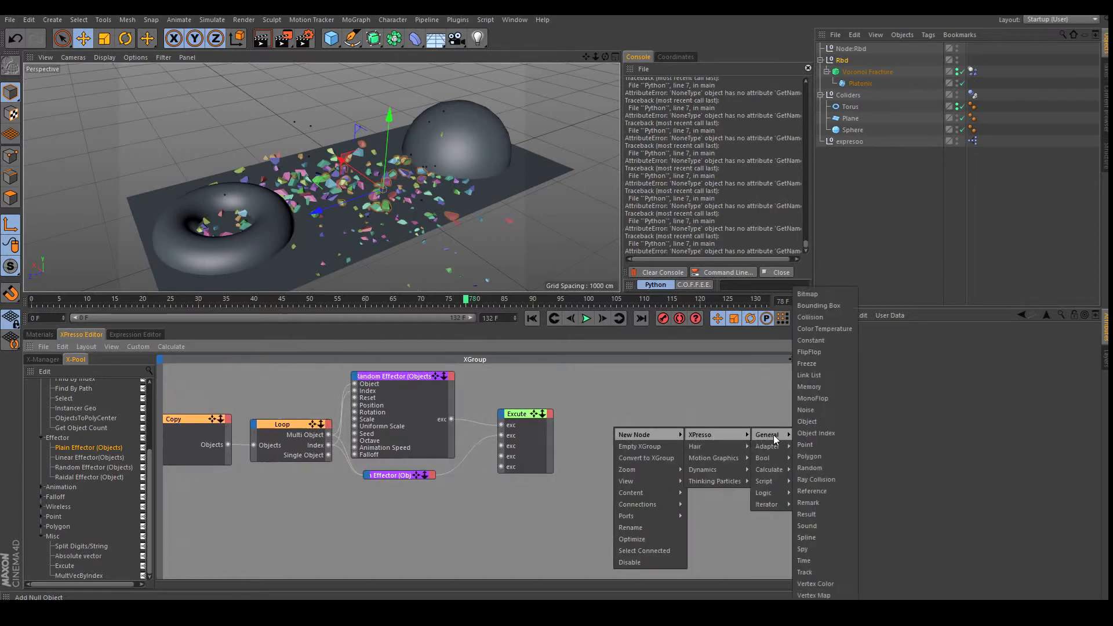
pyautogui.moveTo(731, 481)
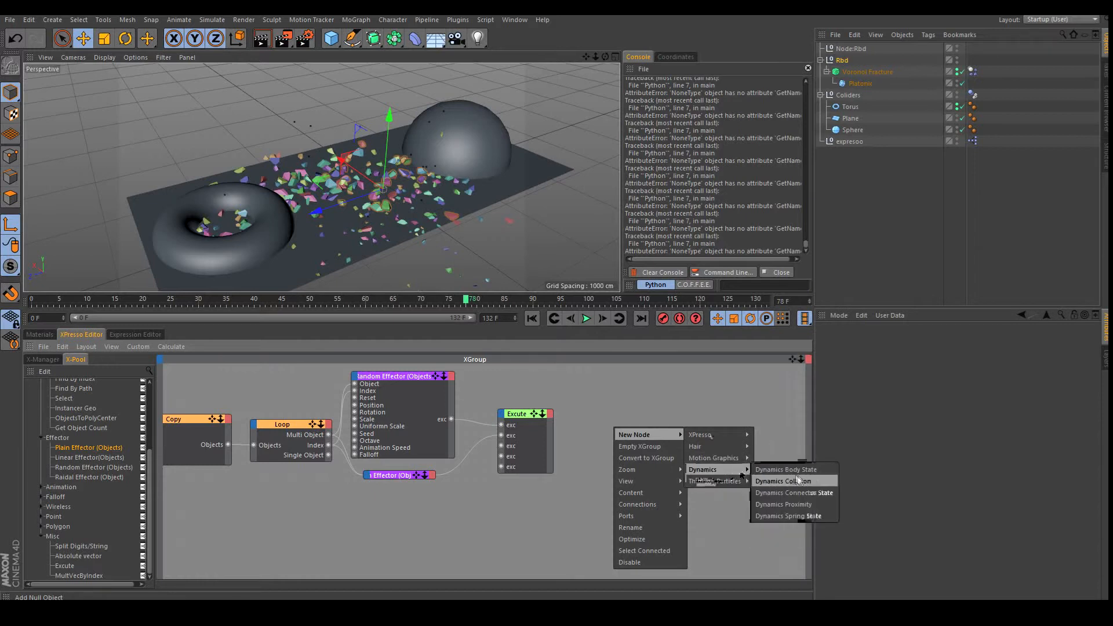
pyautogui.click(822, 486)
pyautogui.moveTo(638, 429); pyautogui.dragTo(608, 476)
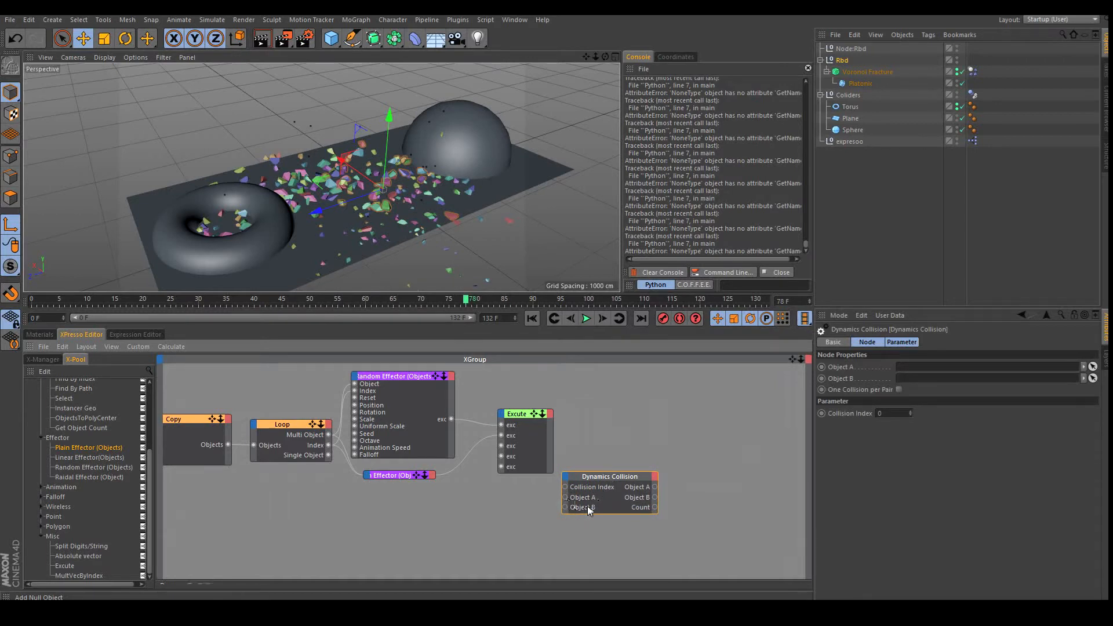
pyautogui.moveTo(572, 507); pyautogui.dragTo(567, 513)
# Return to the first frame and inspect the Voronoi Fracture object, its dynamics tag and the parent Rbd null
pyautogui.click(534, 321)
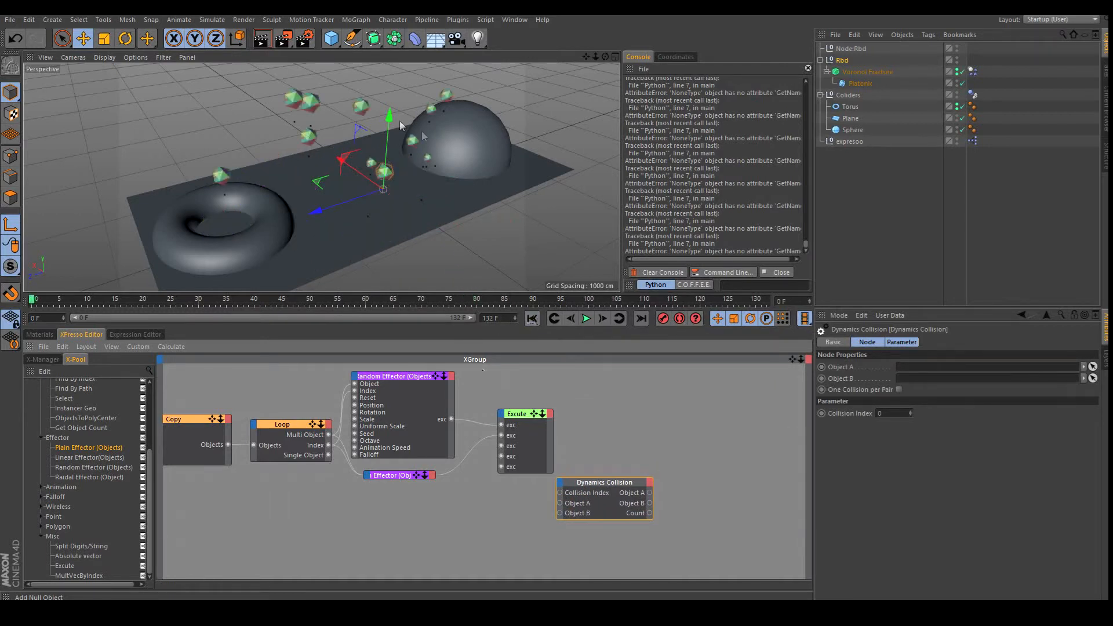
pyautogui.click(889, 73)
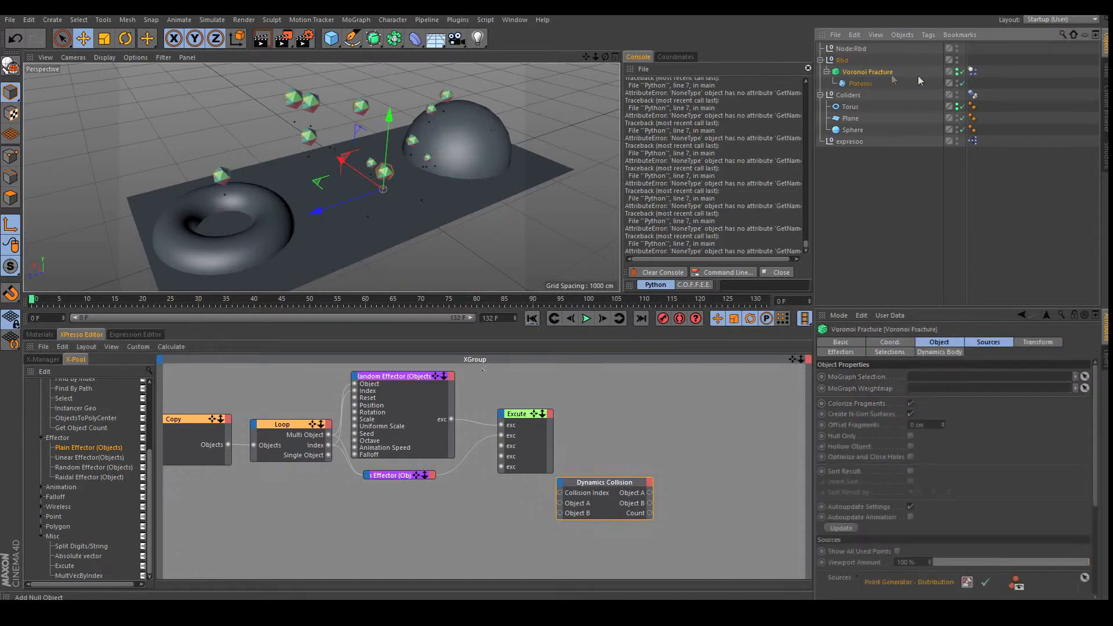
pyautogui.click(973, 72)
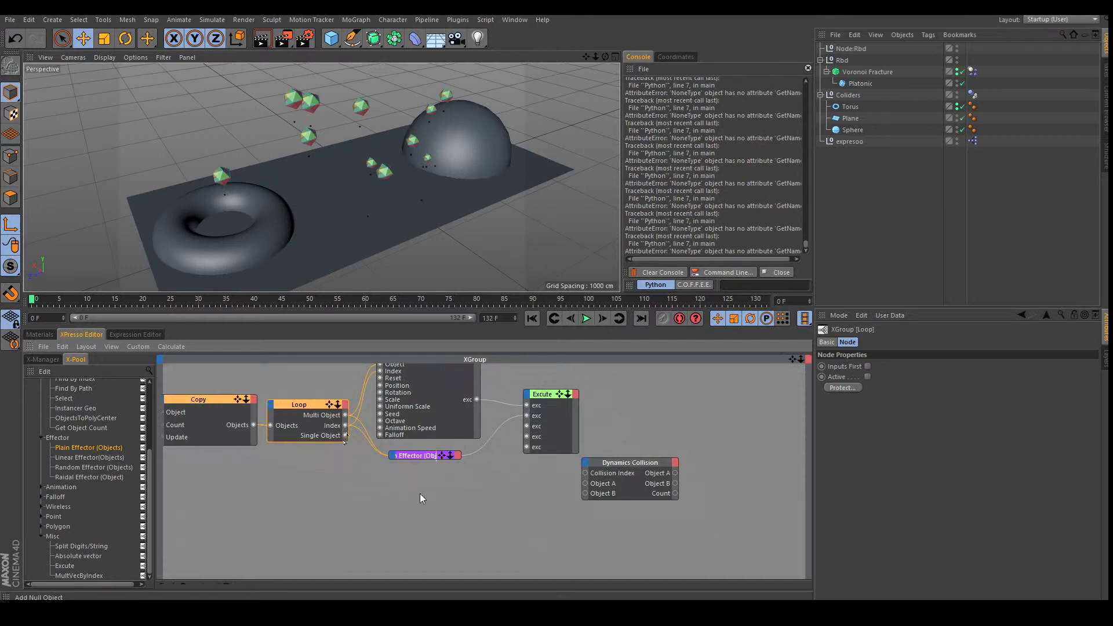
pyautogui.click(840, 60)
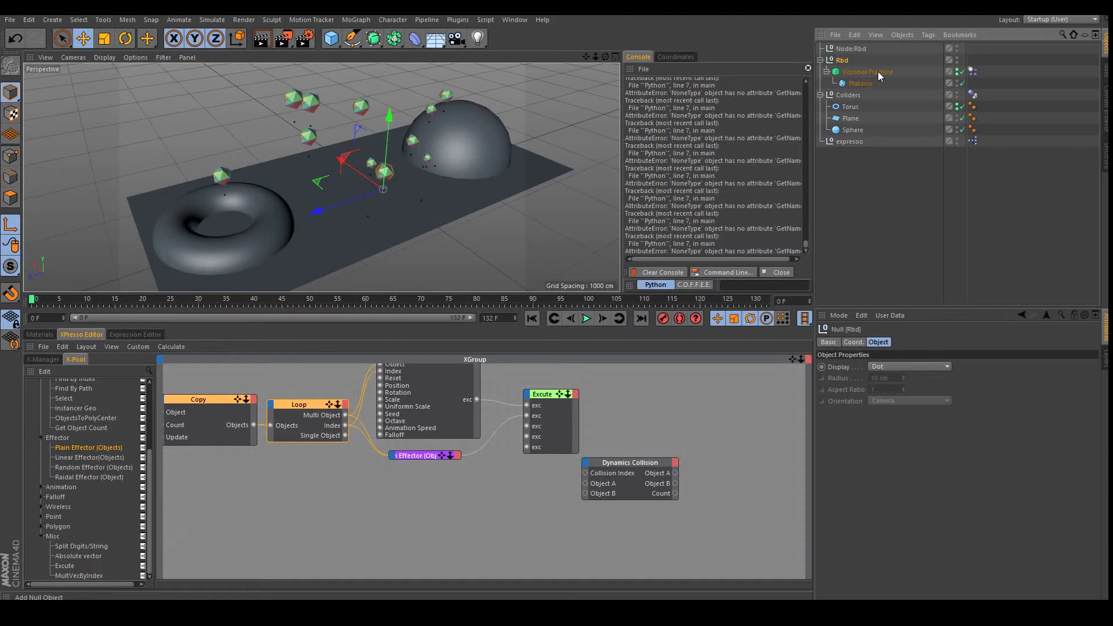
pyautogui.click(479, 520)
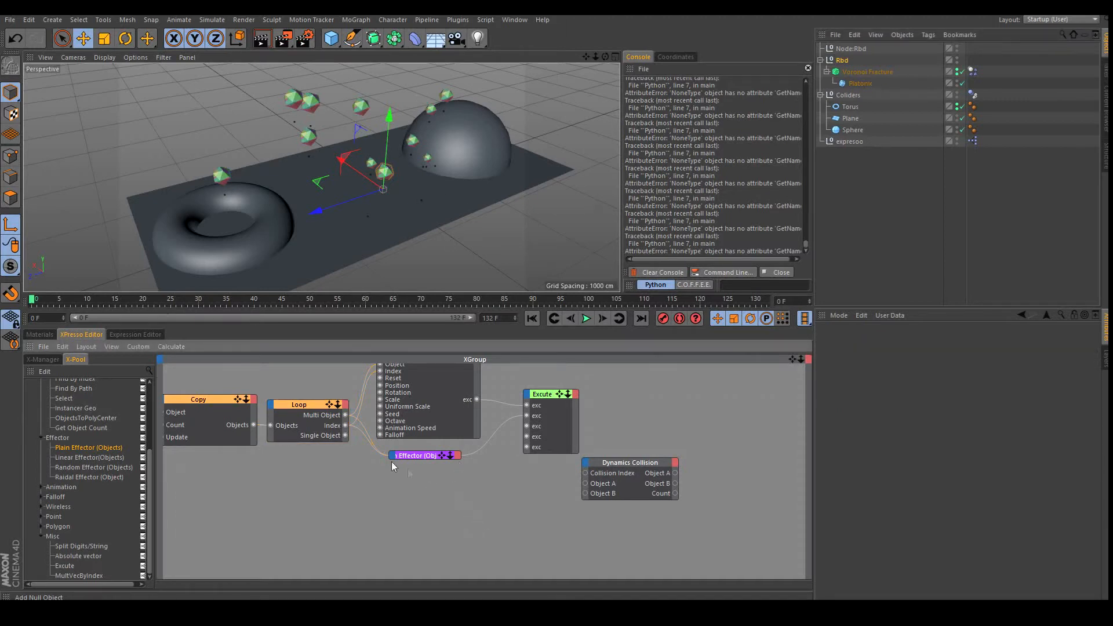
# Add a general Object node below the Plain Effector node, give it an Object input port and enlarge it
pyautogui.rightClick(471, 503)
pyautogui.moveTo(513, 467)
pyautogui.moveTo(572, 468)
pyautogui.moveTo(625, 467)
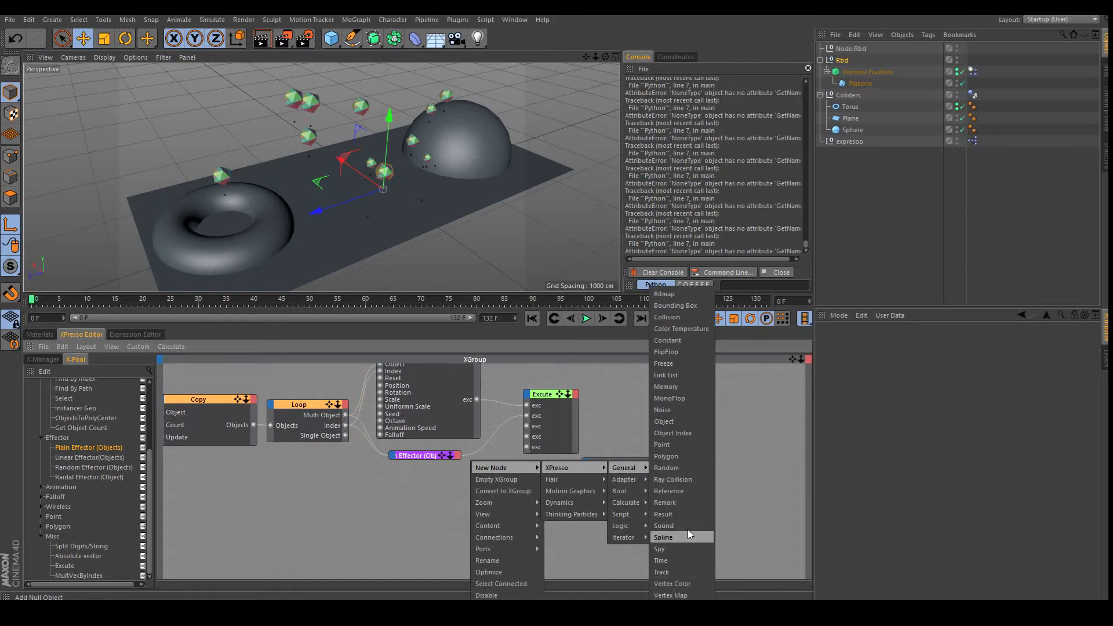
pyautogui.click(689, 418)
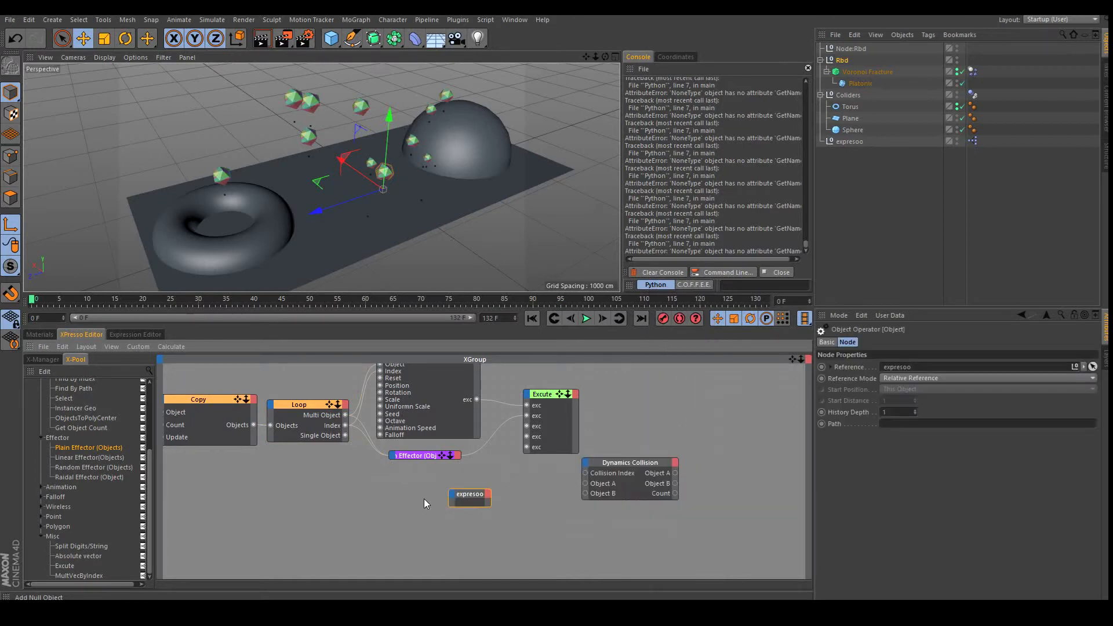
pyautogui.moveTo(468, 495); pyautogui.dragTo(447, 489)
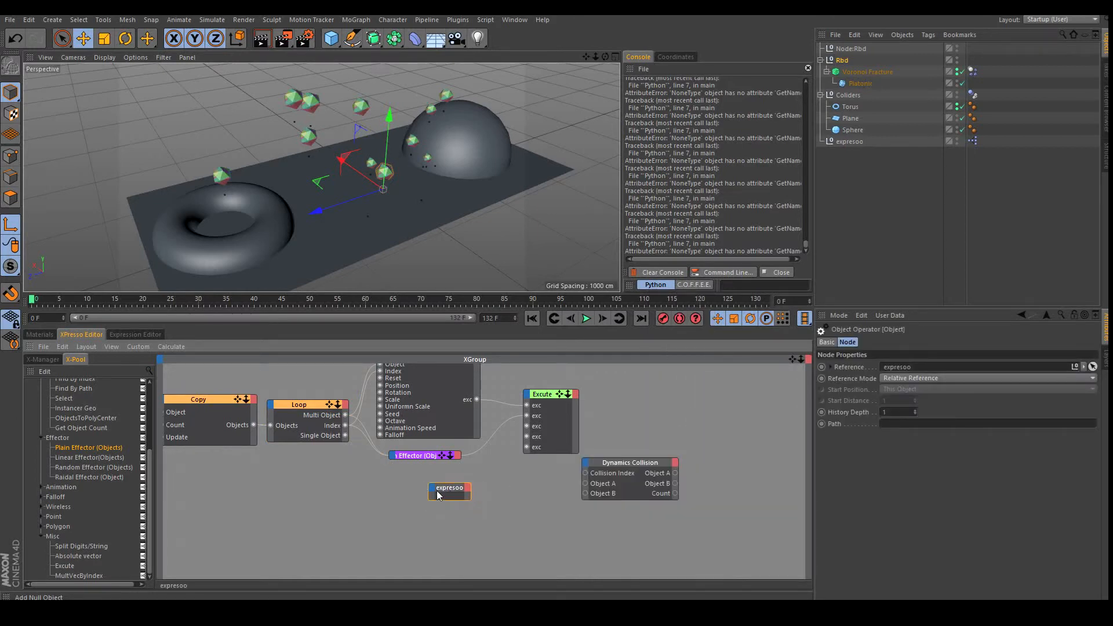
pyautogui.click(433, 488)
pyautogui.click(454, 552)
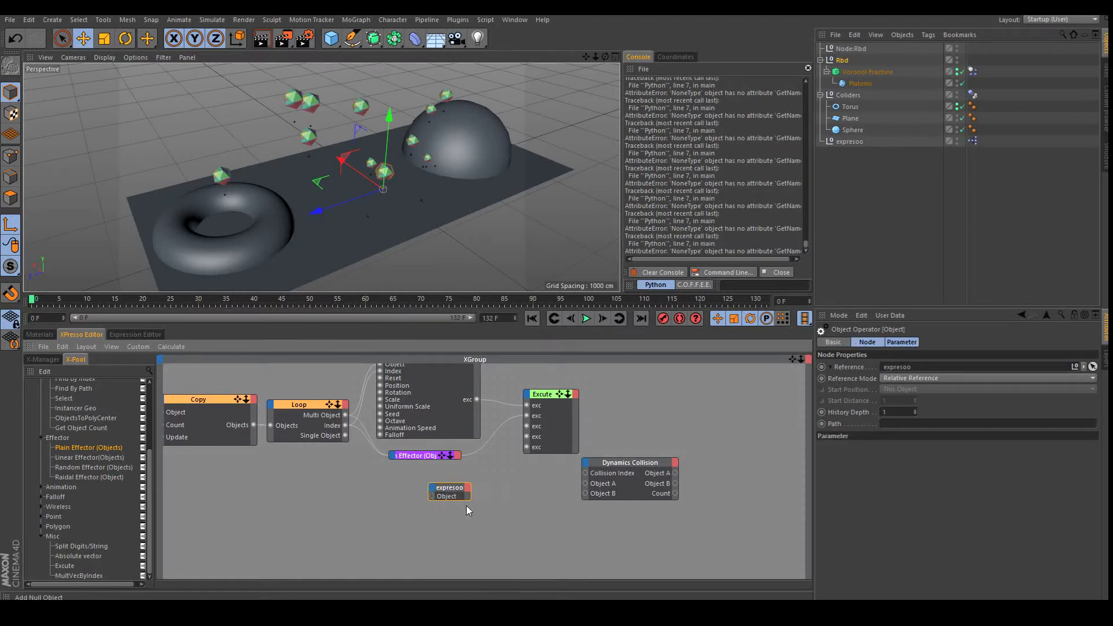
pyautogui.moveTo(470, 499); pyautogui.dragTo(499, 511)
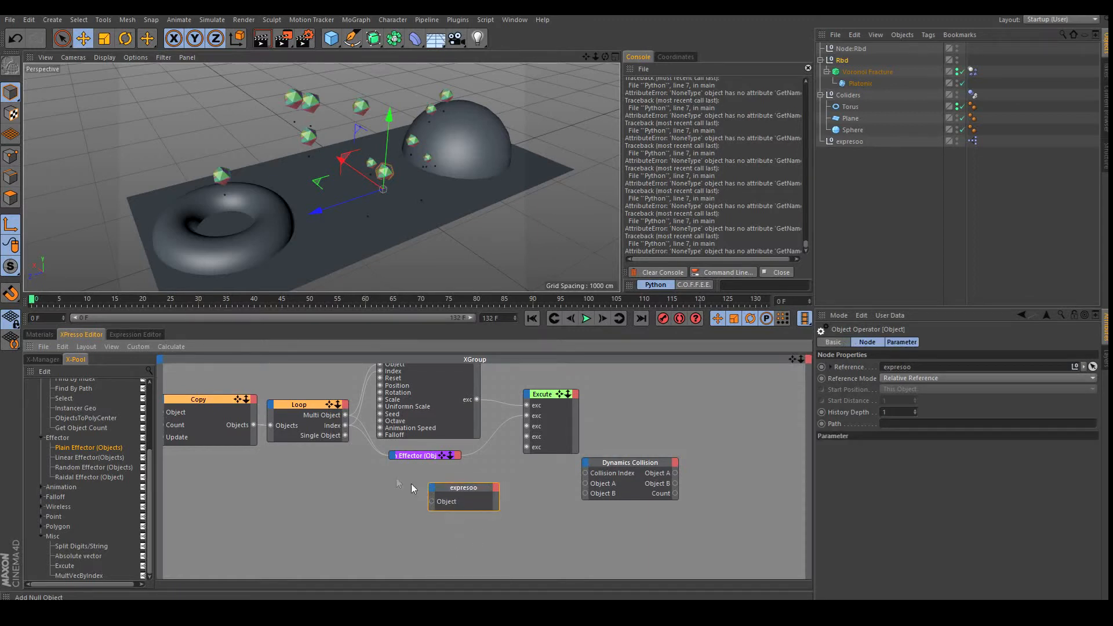
# Connect Loop's Single Object output to the new node's Object input and add a Name output port to that node
pyautogui.moveTo(346, 436); pyautogui.dragTo(433, 503)
pyautogui.moveTo(433, 506); pyautogui.dragTo(416, 496)
pyautogui.click(452, 497)
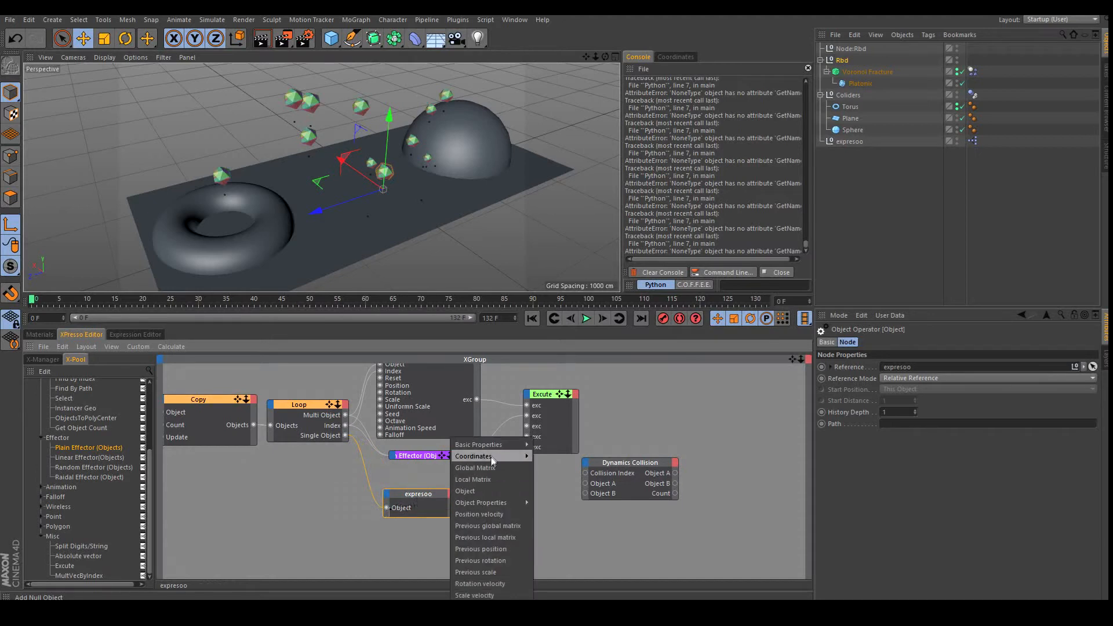
pyautogui.moveTo(493, 444)
pyautogui.click(568, 481)
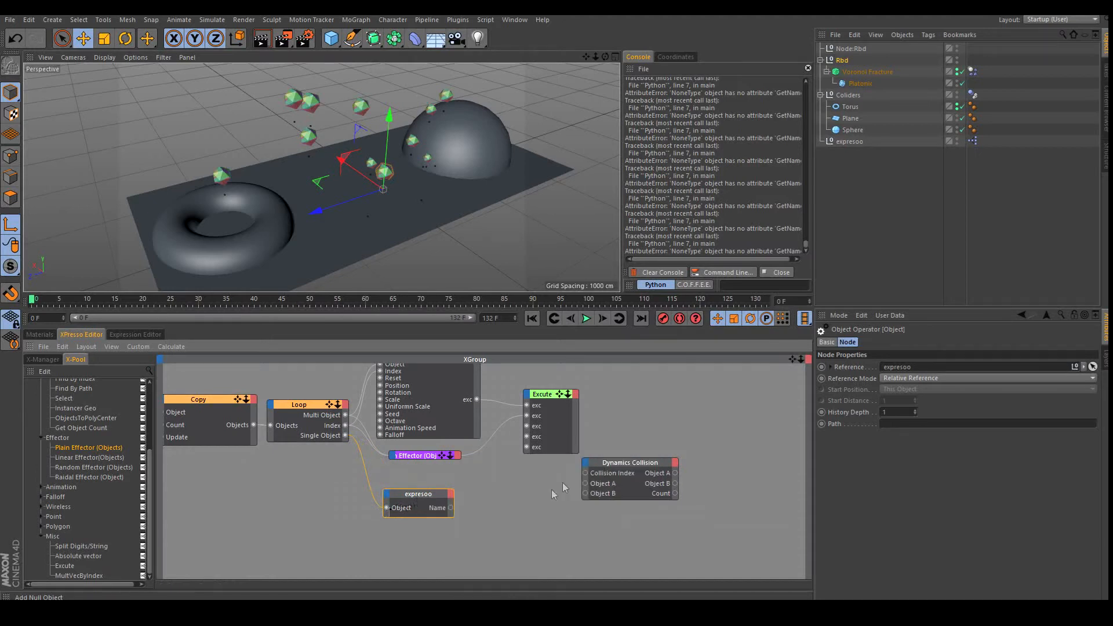
# Add a Result node with Data Type String, feed it the expresoo node's Name output, and place it below Dynamics Collision
pyautogui.rightClick(526, 463)
pyautogui.moveTo(556, 467)
pyautogui.moveTo(621, 468)
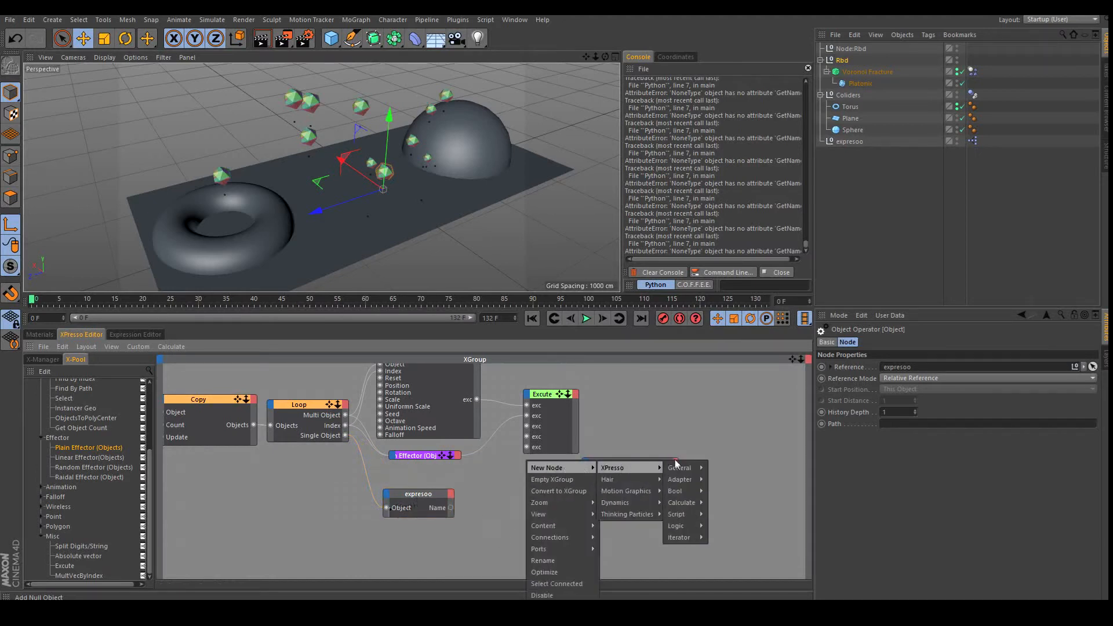
pyautogui.moveTo(682, 469)
pyautogui.click(736, 514)
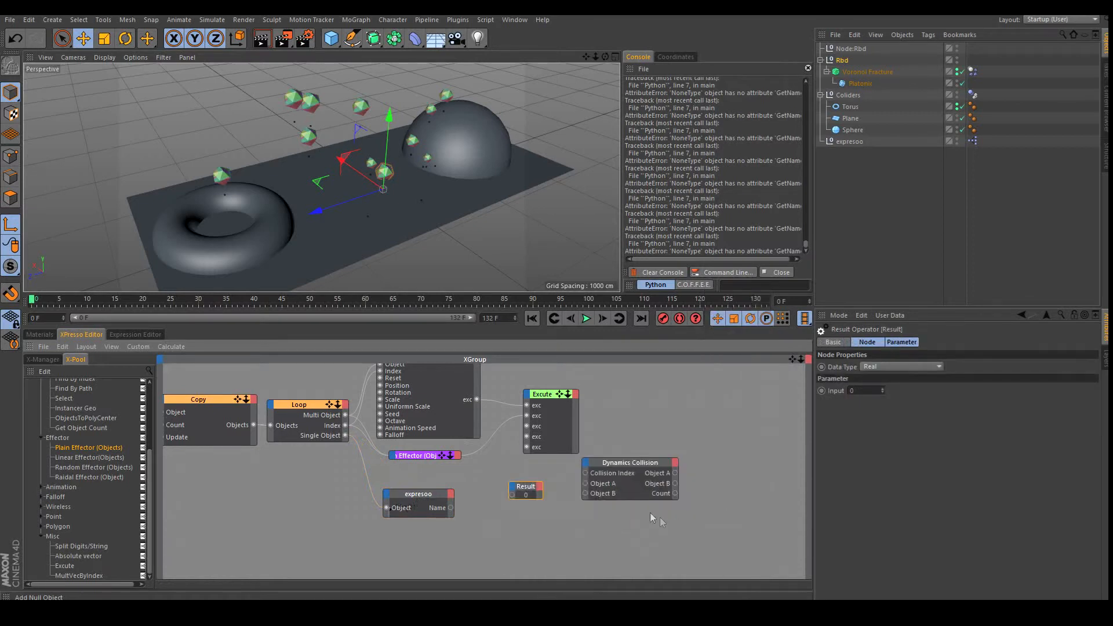
pyautogui.click(900, 367)
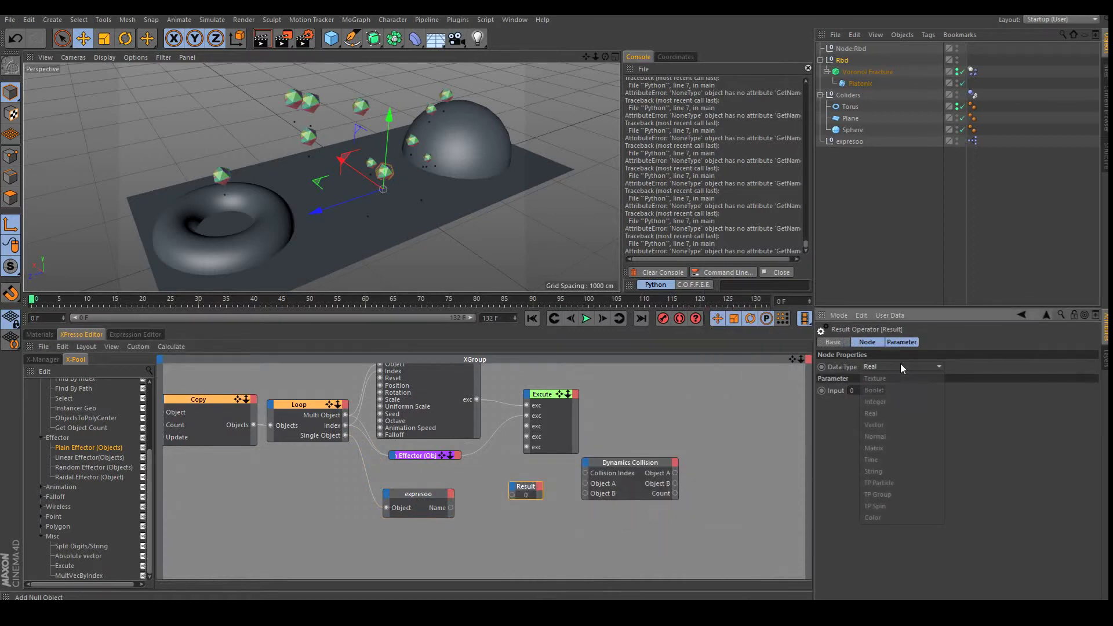
pyautogui.click(893, 471)
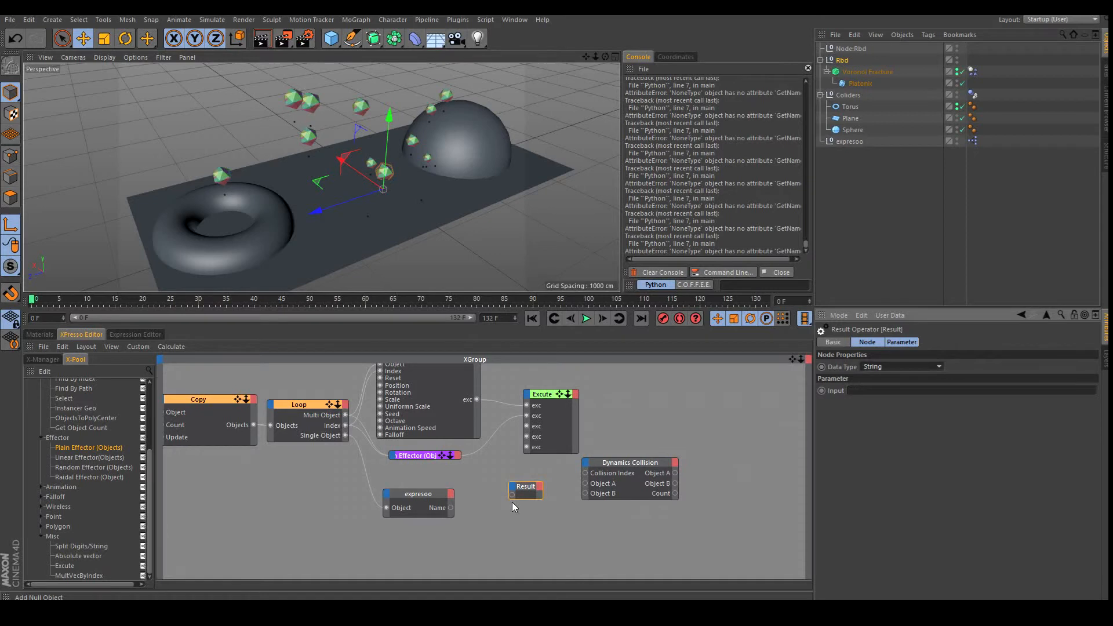
pyautogui.moveTo(512, 496)
pyautogui.mouseDown()
pyautogui.moveTo(451, 508)
pyautogui.moveTo(514, 495)
pyautogui.moveTo(580, 523)
pyautogui.moveTo(528, 493)
pyautogui.mouseUp()
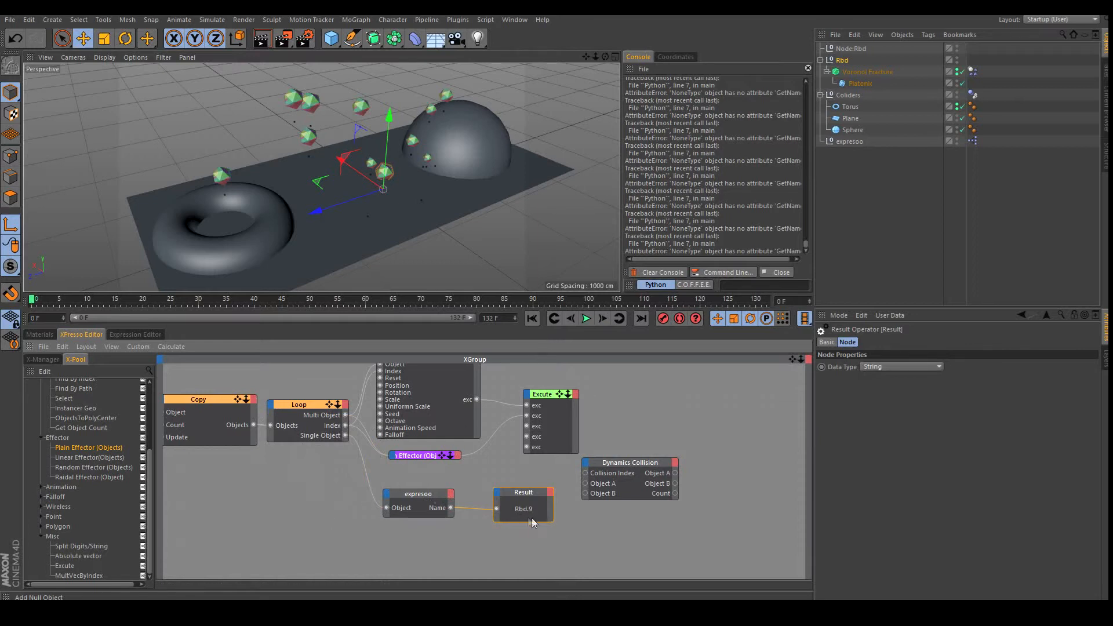
pyautogui.moveTo(534, 506); pyautogui.dragTo(573, 525)
# Add a Find By Path node between the expresoo and Result nodes and connect Loop's Single Object output to its Objects input
pyautogui.click(418, 500)
pyautogui.scroll(5, 86, 446)
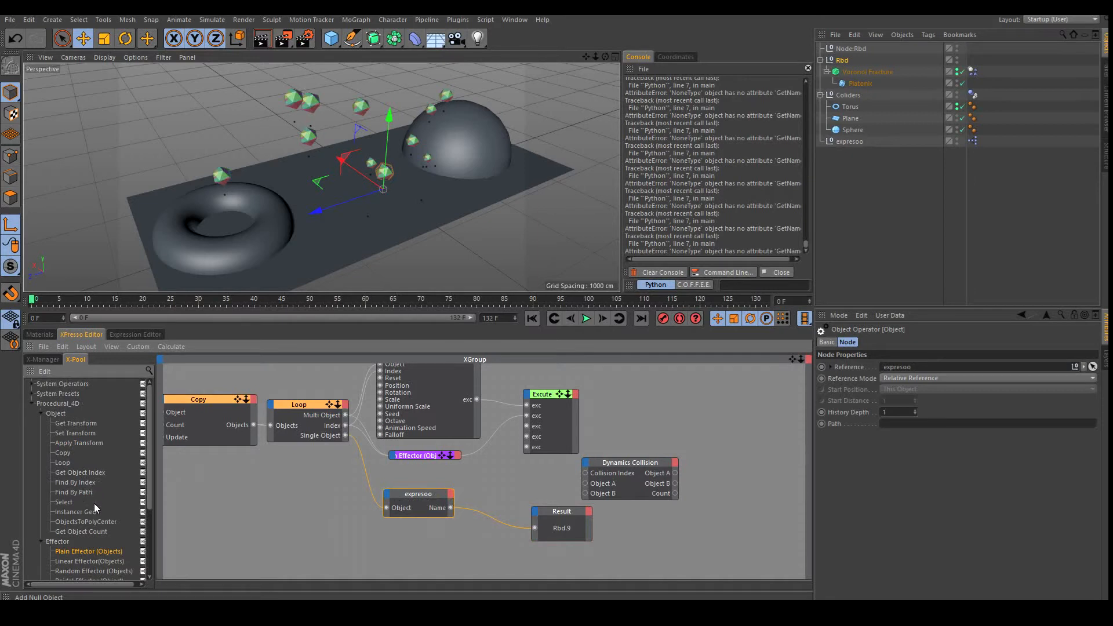
pyautogui.moveTo(76, 492); pyautogui.dragTo(502, 489)
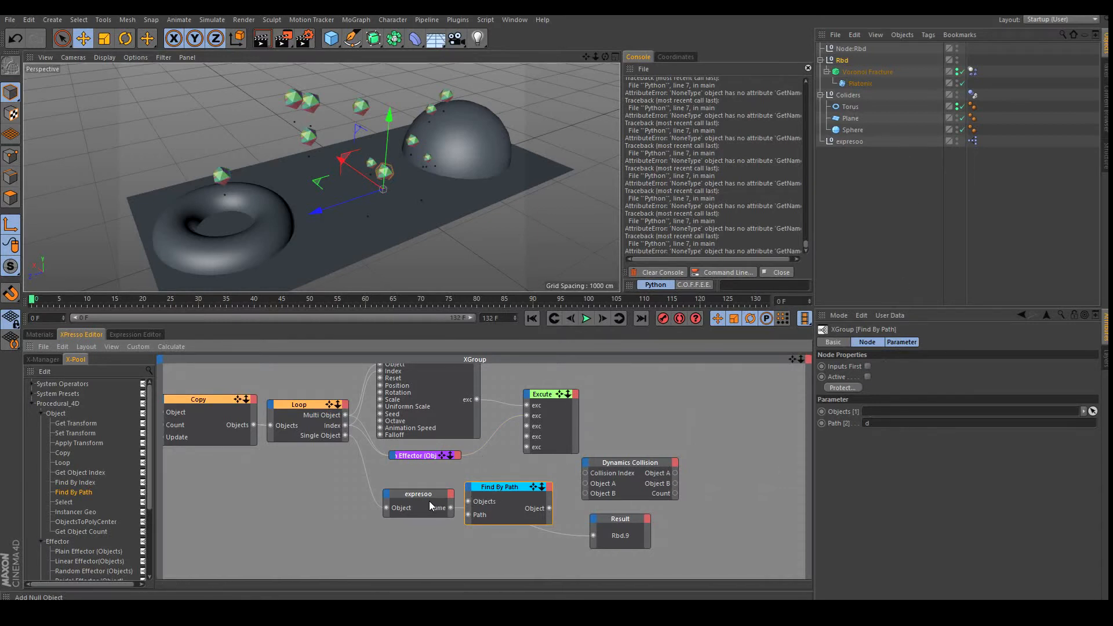
pyautogui.moveTo(425, 502); pyautogui.dragTo(408, 502)
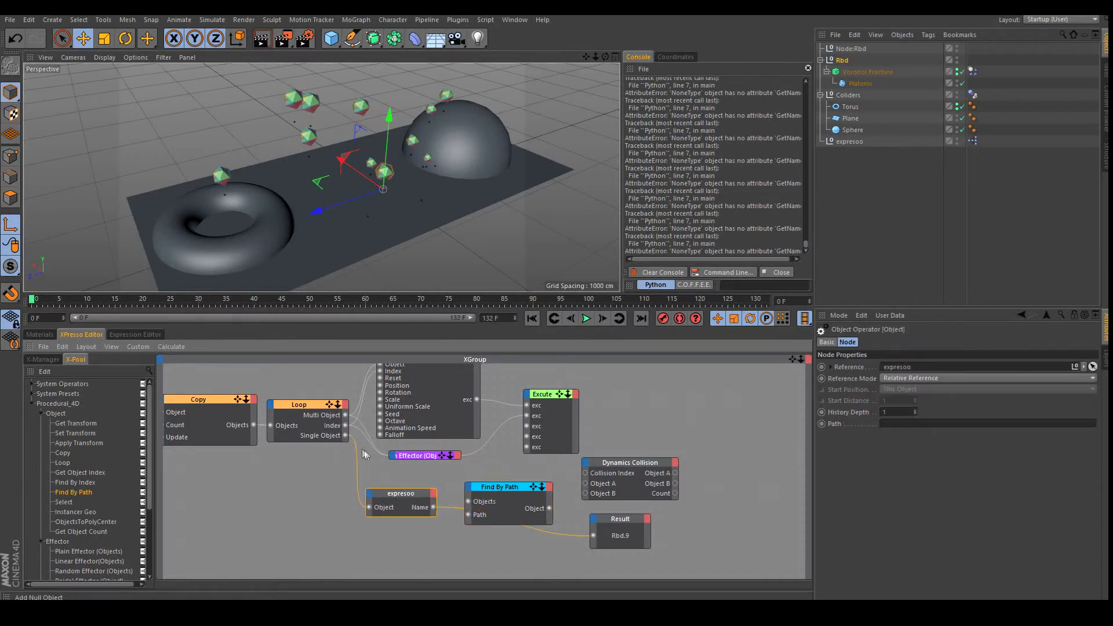
pyautogui.moveTo(346, 435); pyautogui.dragTo(468, 502)
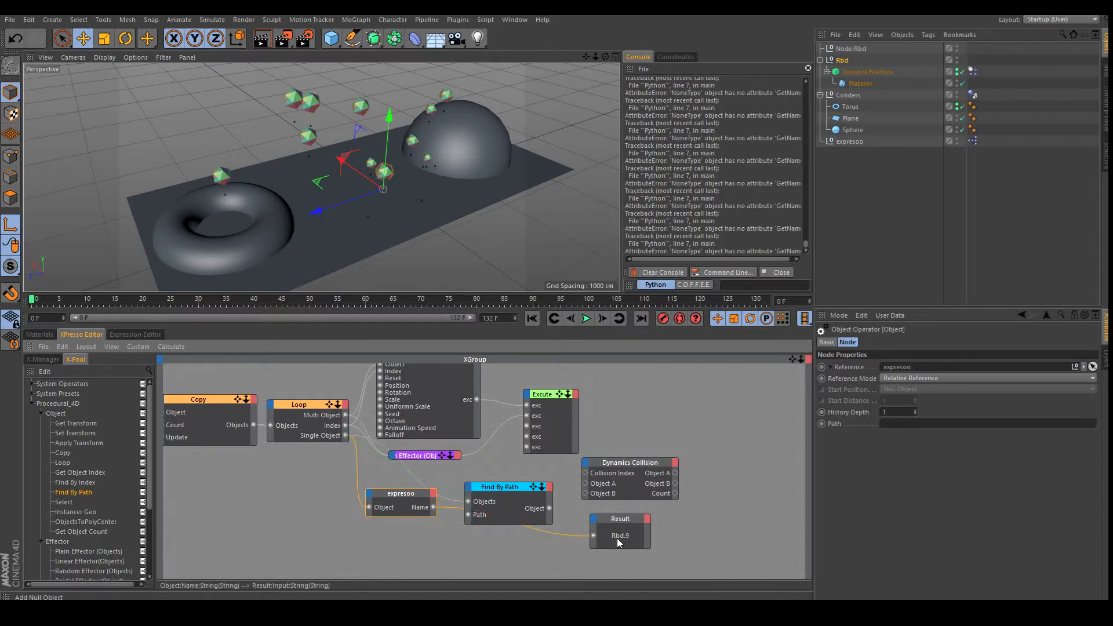
# Arrange the Find By Path node above the expresoo node and open Find By Path's Path parameter for editing
pyautogui.moveTo(403, 495); pyautogui.dragTo(373, 526)
pyautogui.moveTo(505, 485); pyautogui.dragTo(421, 476)
pyautogui.moveTo(379, 526); pyautogui.dragTo(392, 540)
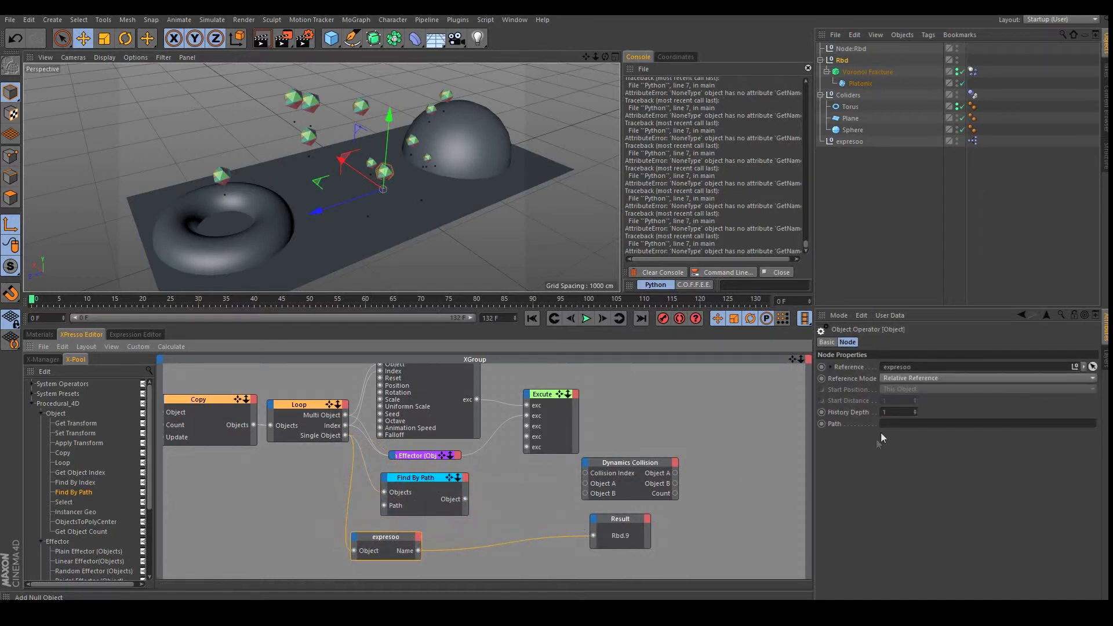
pyautogui.click(423, 477)
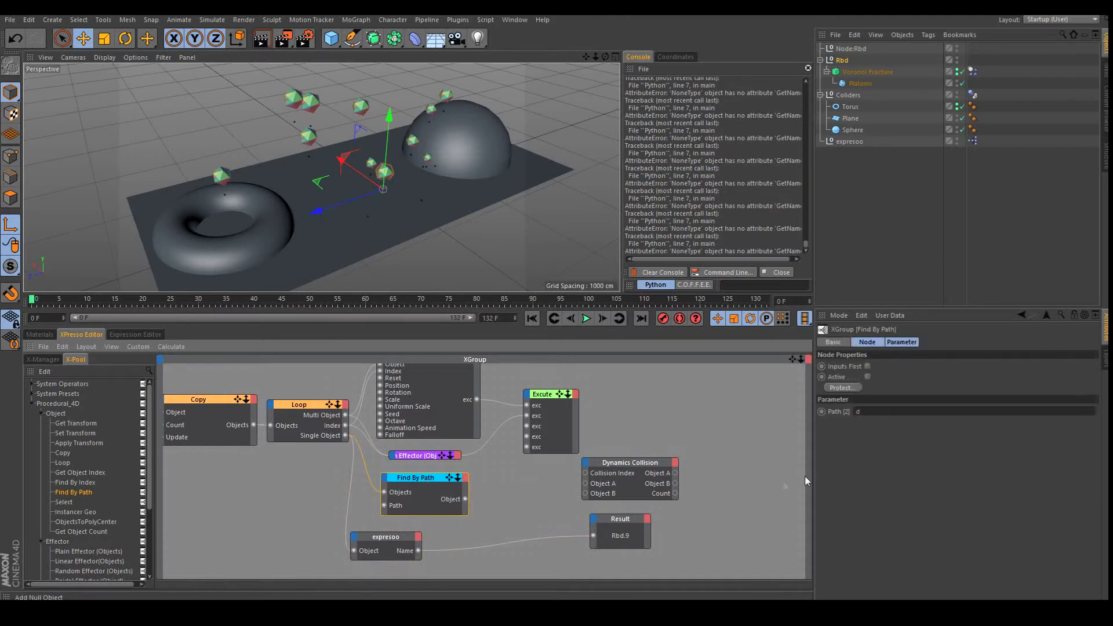
pyautogui.click(872, 412)
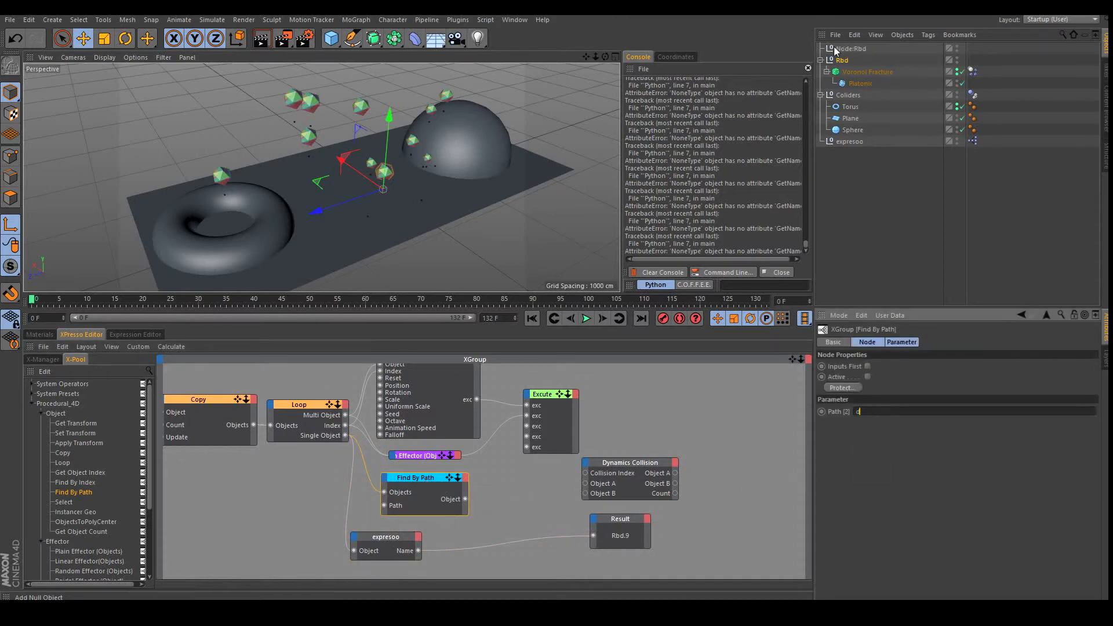
# Connect Find By Path's Object output to the expresoo node's Object input, place expresoo before Result and widen Result
pyautogui.moveTo(385, 541); pyautogui.dragTo(465, 546)
pyautogui.click(648, 547)
pyautogui.moveTo(649, 547); pyautogui.dragTo(685, 546)
pyautogui.moveTo(505, 536); pyautogui.dragTo(530, 523)
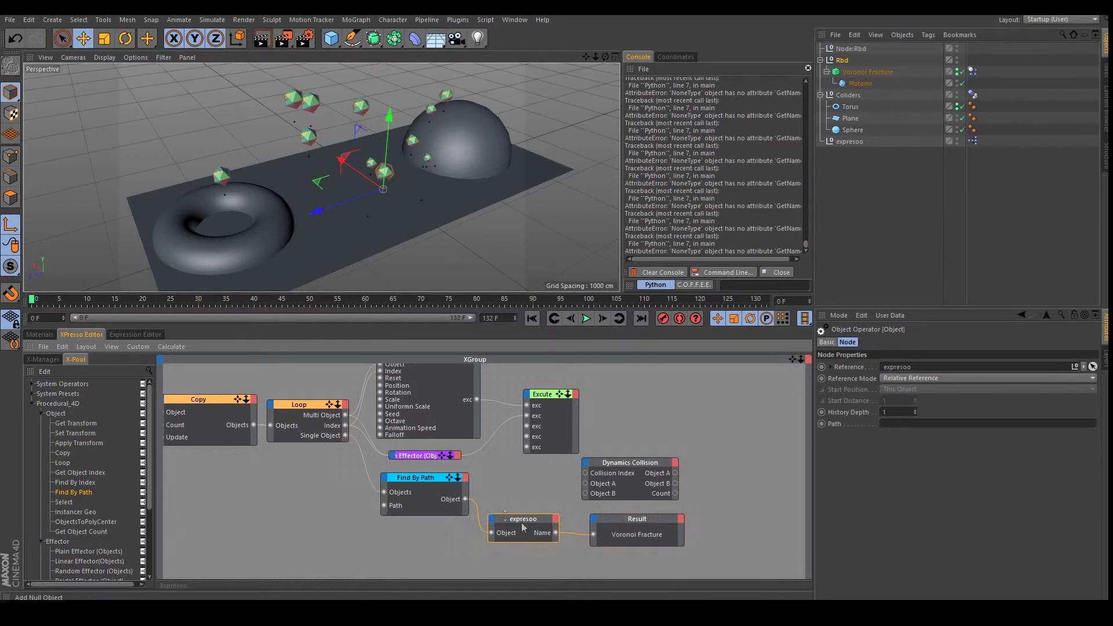
# Rename the Find By Path node as voronoi
pyautogui.click(427, 479)
pyautogui.rightClick(426, 478)
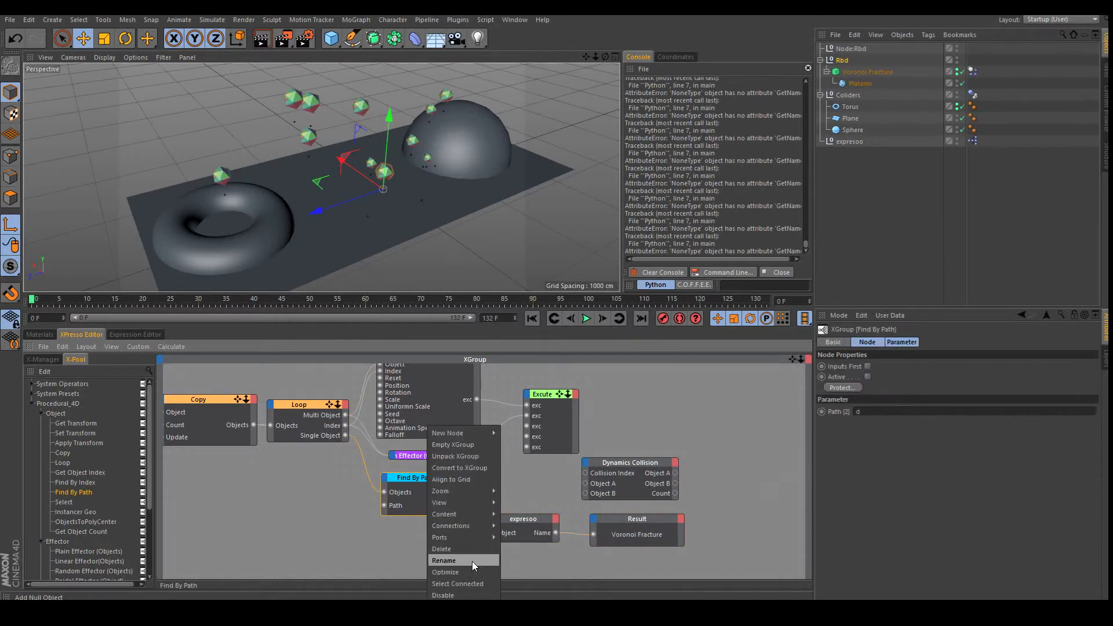
pyautogui.click(472, 561)
pyautogui.write('vo')
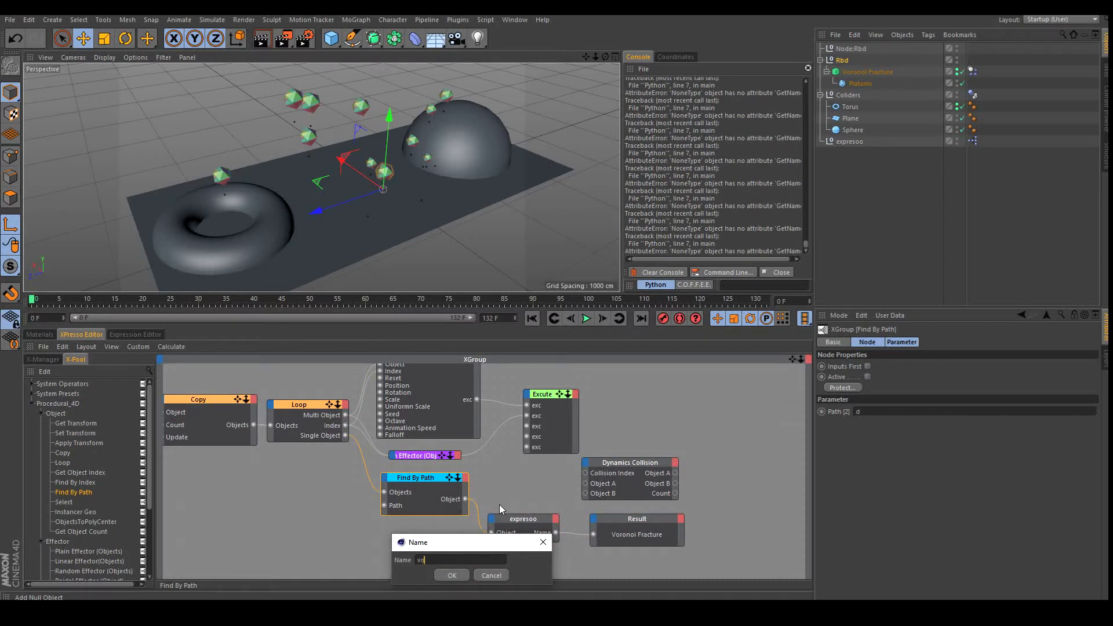
pyautogui.write('ron')
pyautogui.press('Return')
# Move the expresoo and Result nodes lower and connect voronoi's Object output to Dynamics Collision's Object A input
pyautogui.moveTo(611, 555); pyautogui.dragTo(444, 568)
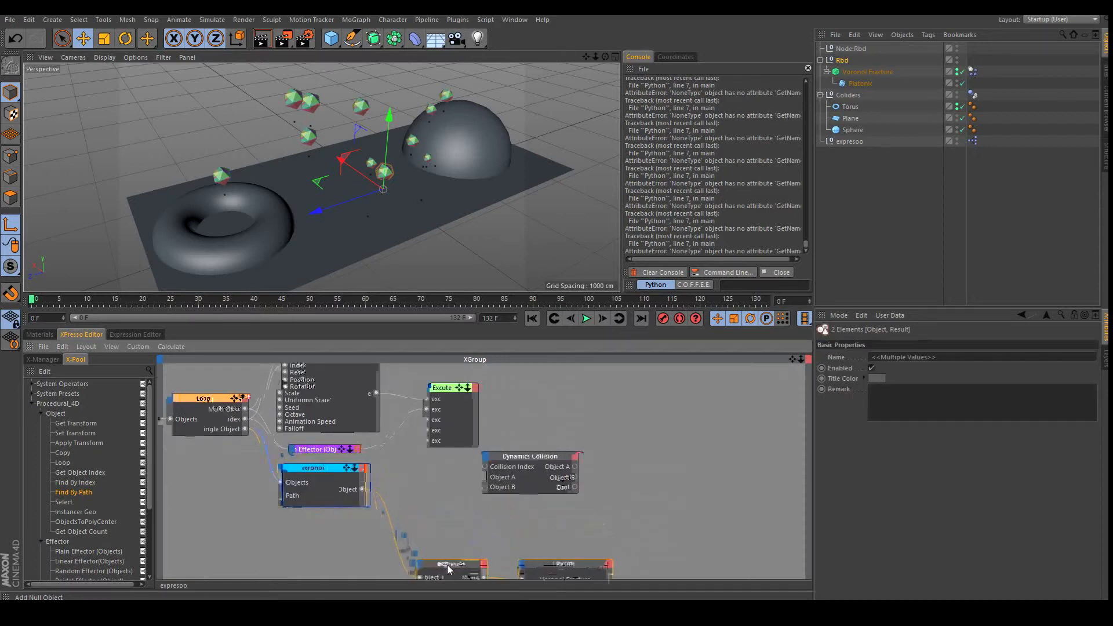
pyautogui.click(470, 518)
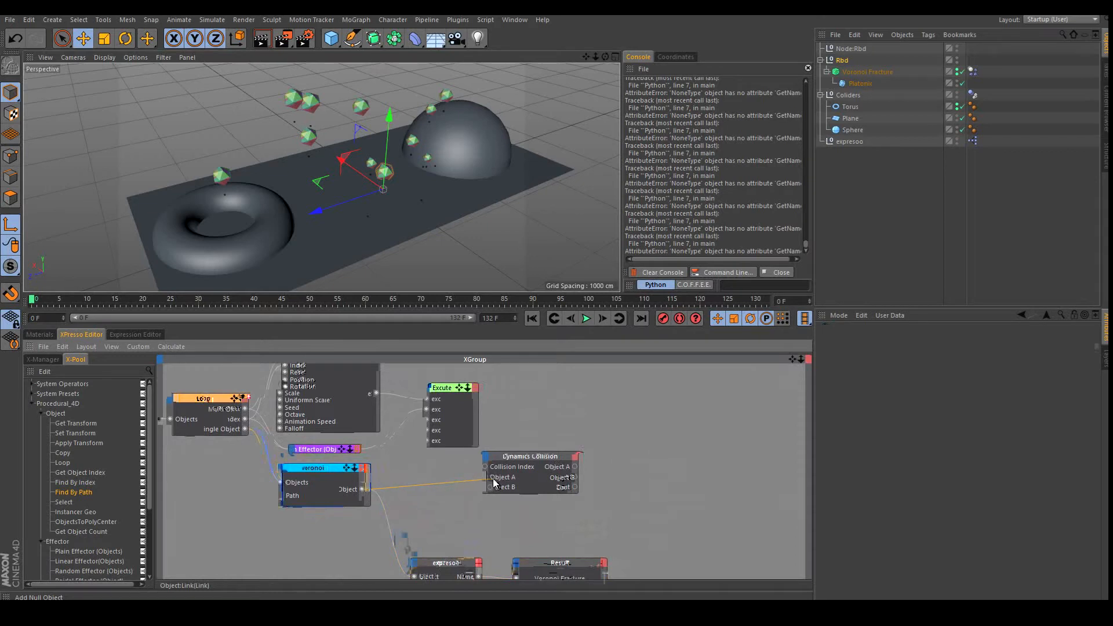
pyautogui.moveTo(545, 454); pyautogui.dragTo(555, 450)
pyautogui.click(502, 524)
# Add the Coliders object as a node with an Object output port and connect it to Dynamics Collision's Object B input
pyautogui.click(848, 95)
pyautogui.moveTo(848, 99); pyautogui.dragTo(421, 524)
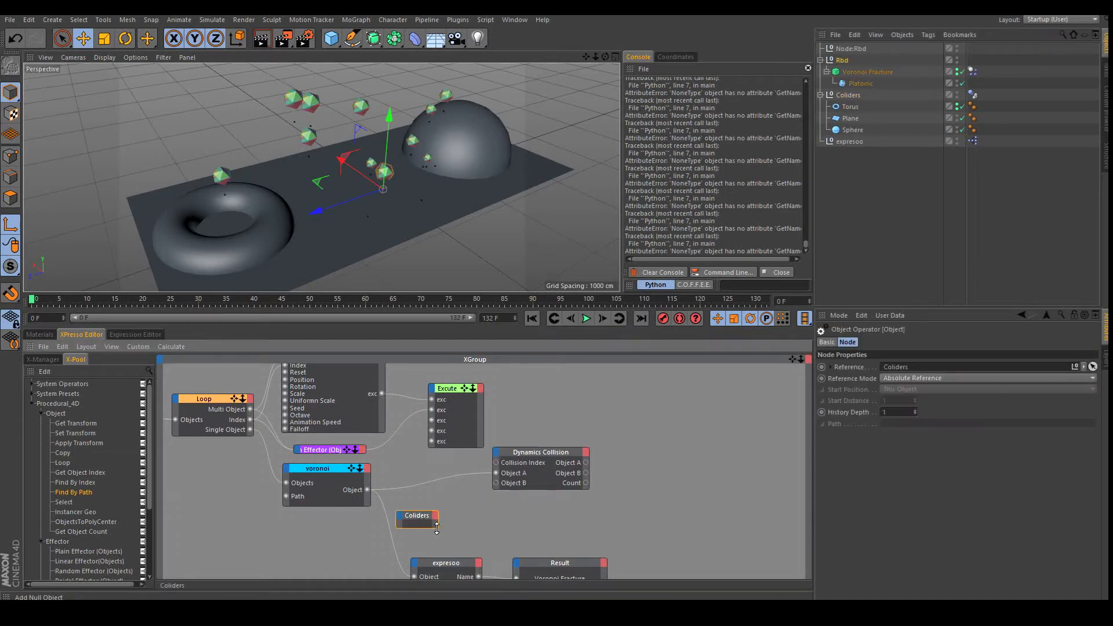
pyautogui.click(436, 516)
pyautogui.click(458, 524)
pyautogui.moveTo(498, 485); pyautogui.dragTo(497, 484)
pyautogui.moveTo(414, 517); pyautogui.dragTo(447, 495)
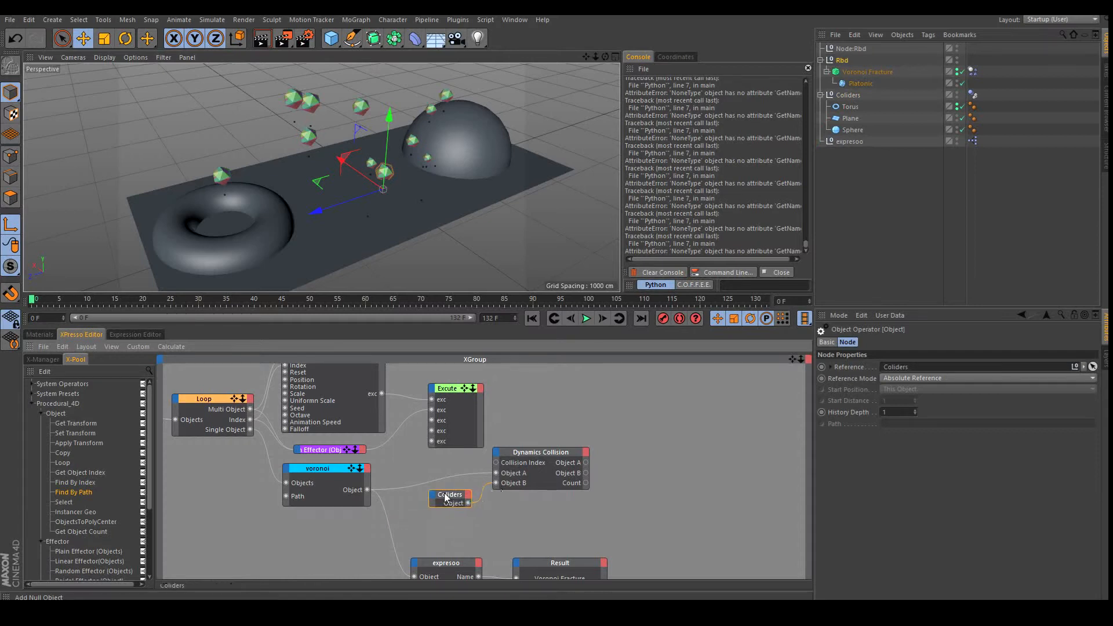
pyautogui.moveTo(541, 455); pyautogui.dragTo(525, 466)
pyautogui.moveTo(447, 500); pyautogui.dragTo(423, 506)
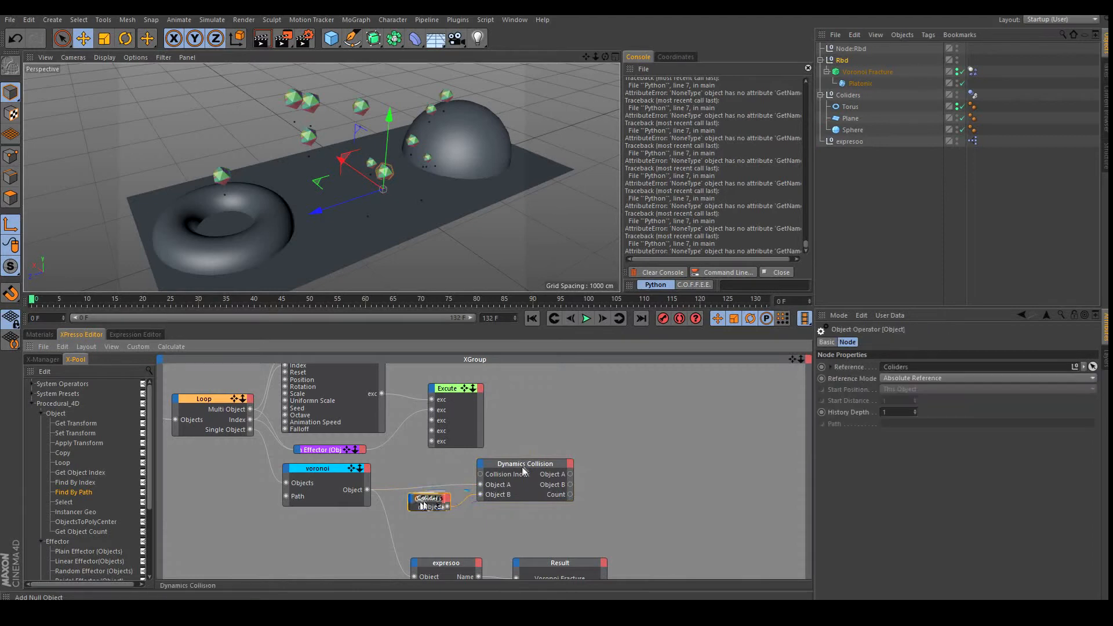
pyautogui.moveTo(524, 464); pyautogui.dragTo(518, 467)
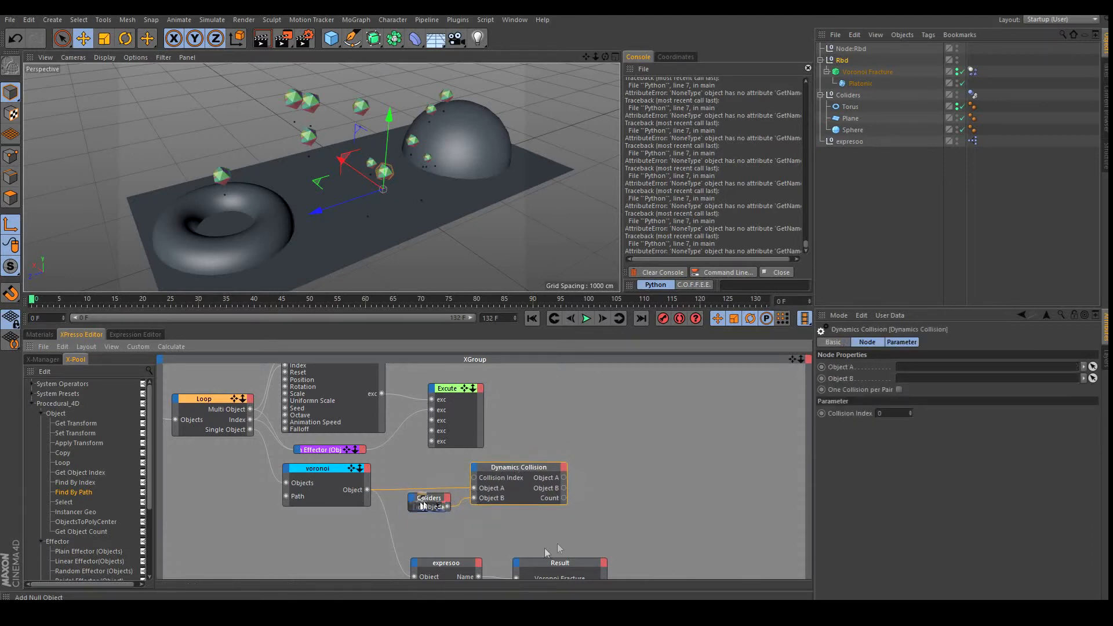
pyautogui.moveTo(794, 360); pyautogui.dragTo(568, 506)
pyautogui.click(553, 503)
pyautogui.moveTo(794, 360); pyautogui.dragTo(481, 443)
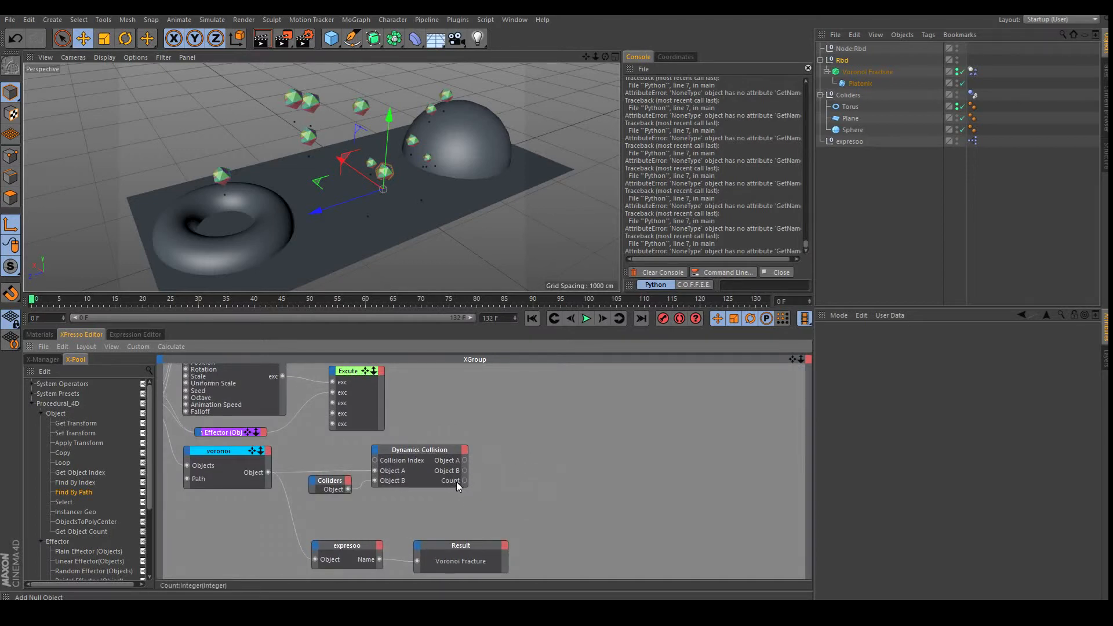
pyautogui.rightClick(544, 427)
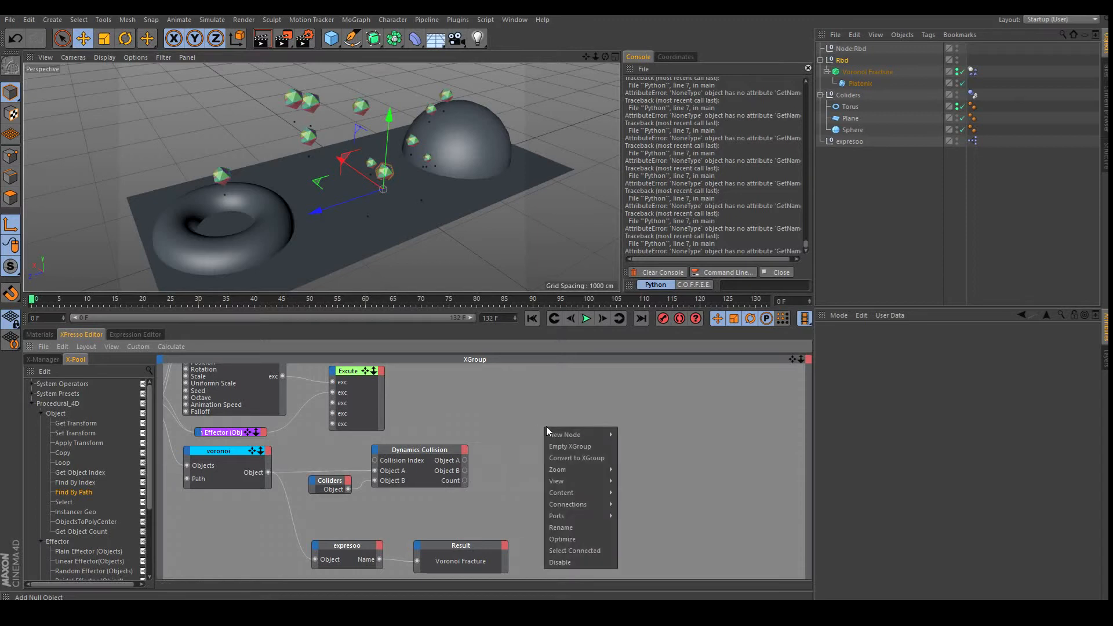
pyautogui.moveTo(600, 434)
pyautogui.moveTo(661, 435)
pyautogui.moveTo(719, 434)
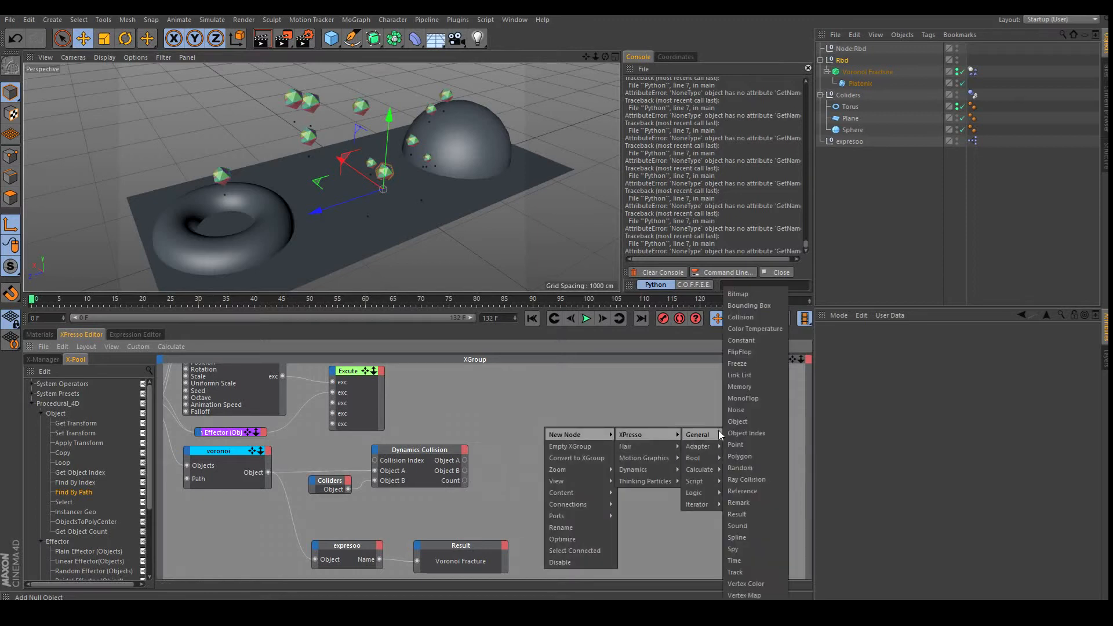
pyautogui.click(527, 470)
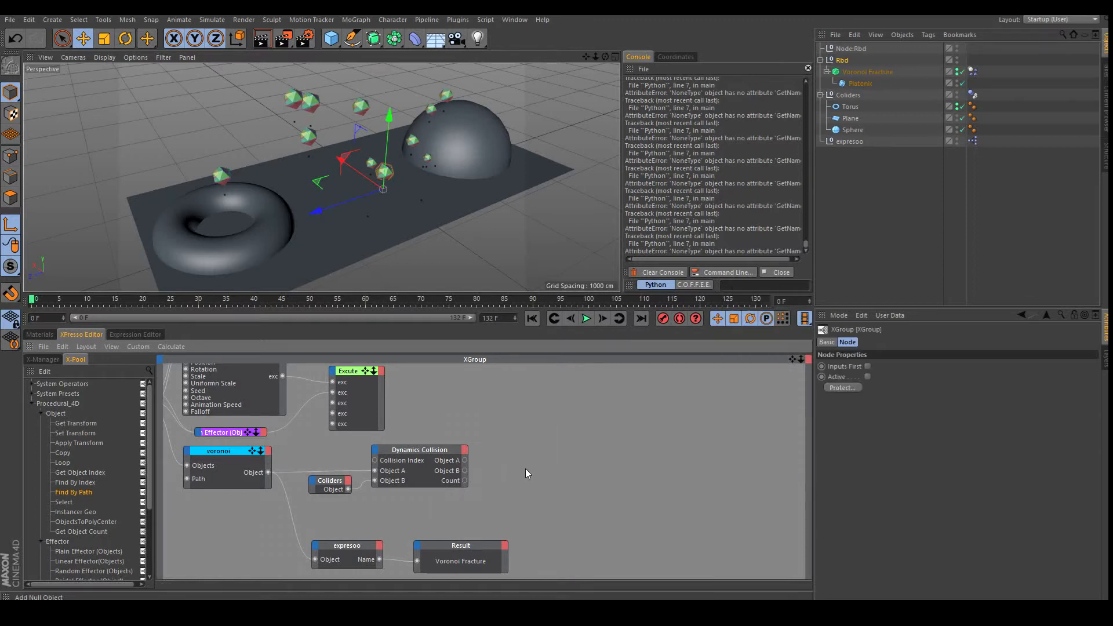
# Add a general Result node and connect Dynamics Collision's Count output to it
pyautogui.rightClick(534, 416)
pyautogui.moveTo(571, 421)
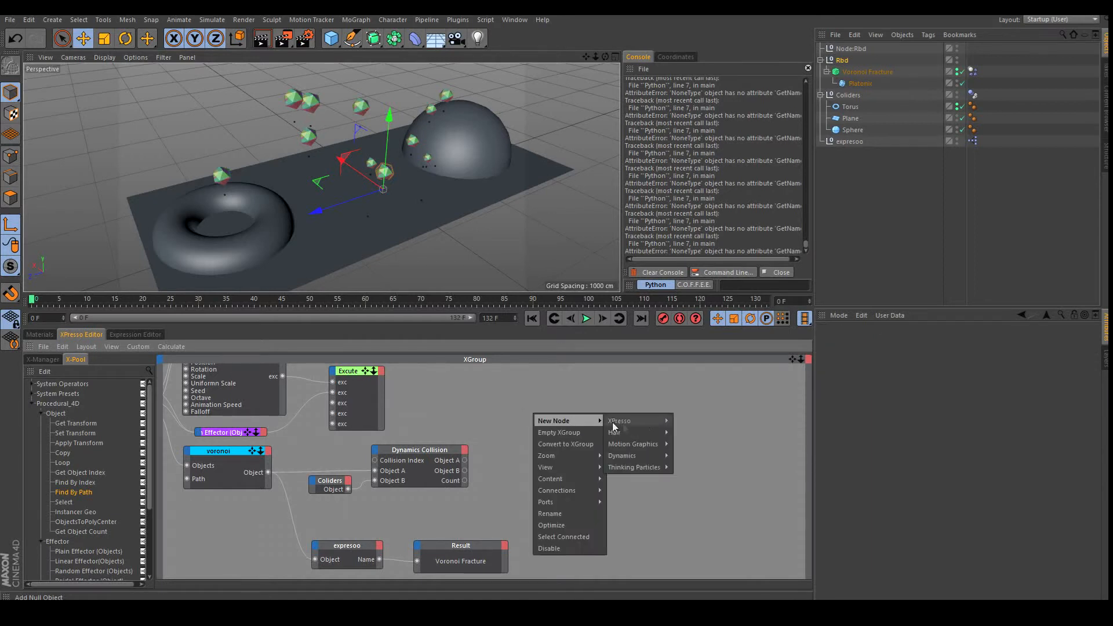
pyautogui.moveTo(638, 421)
pyautogui.moveTo(693, 422)
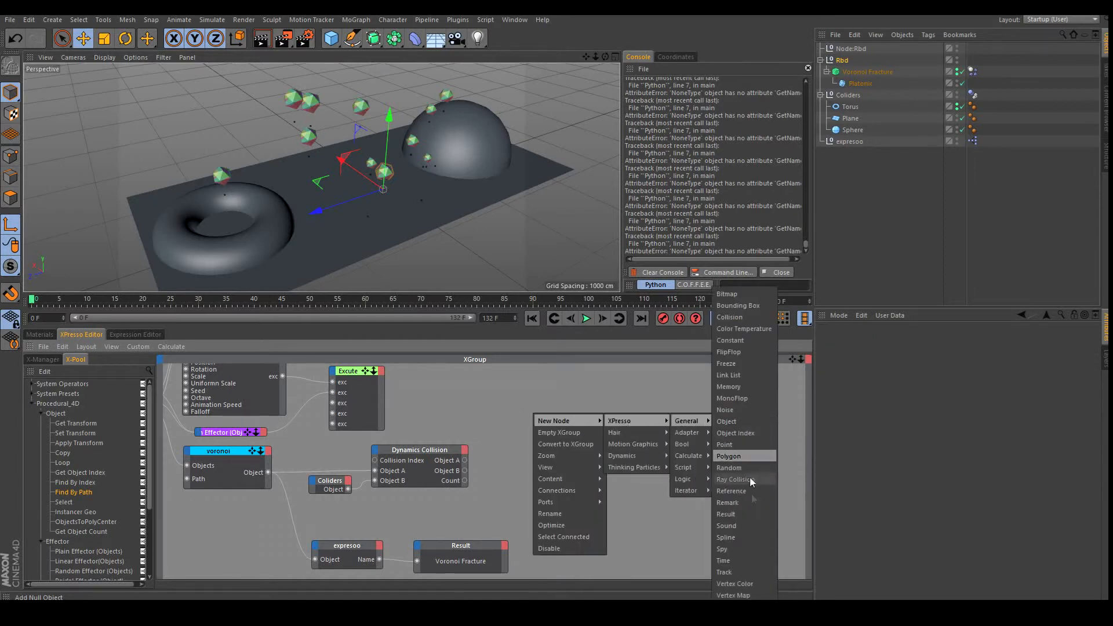
pyautogui.click(743, 513)
pyautogui.moveTo(465, 480); pyautogui.dragTo(522, 465)
pyautogui.moveTo(547, 456); pyautogui.dragTo(587, 466)
# Play the simulation to check the collision count in the Result node, then stop and rewind to the first frame
pyautogui.click(585, 318)
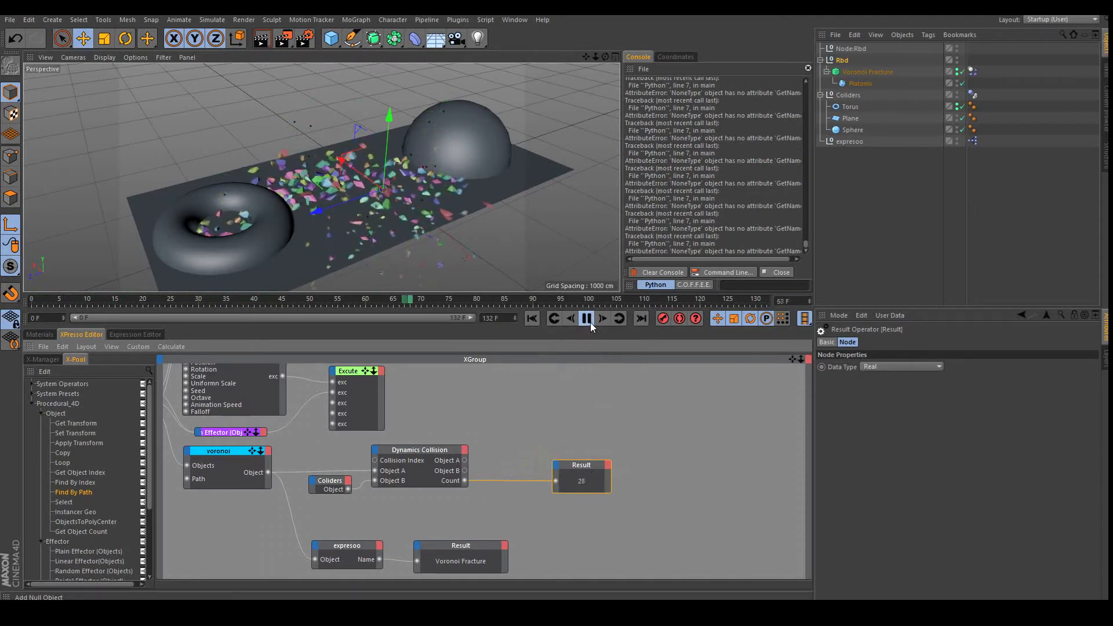
pyautogui.click(587, 318)
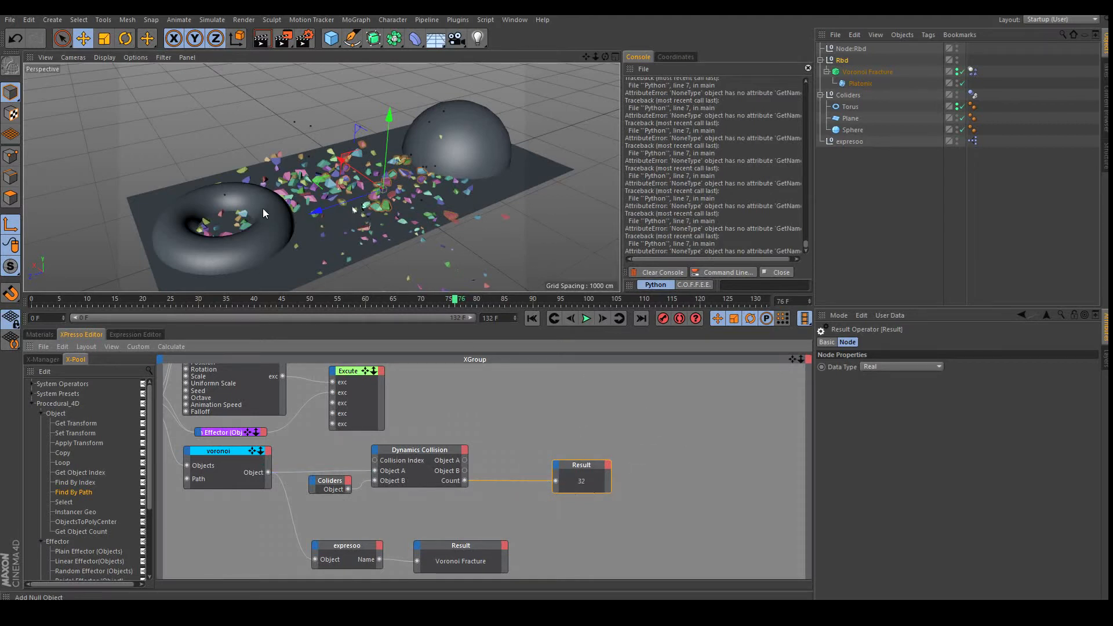
pyautogui.moveTo(579, 480); pyautogui.dragTo(615, 478)
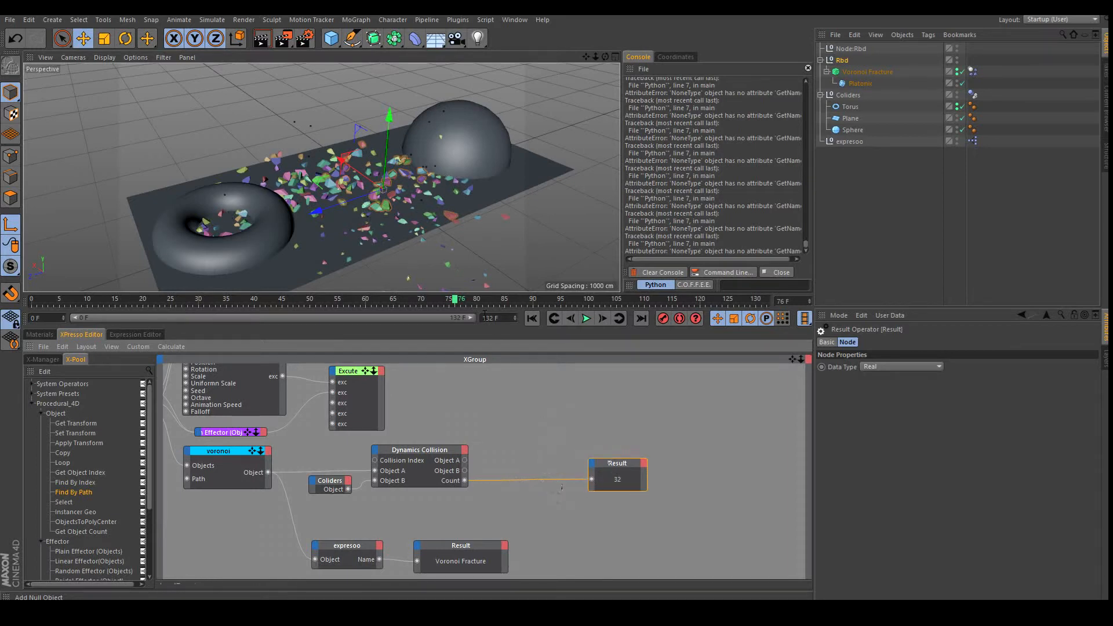
pyautogui.click(531, 319)
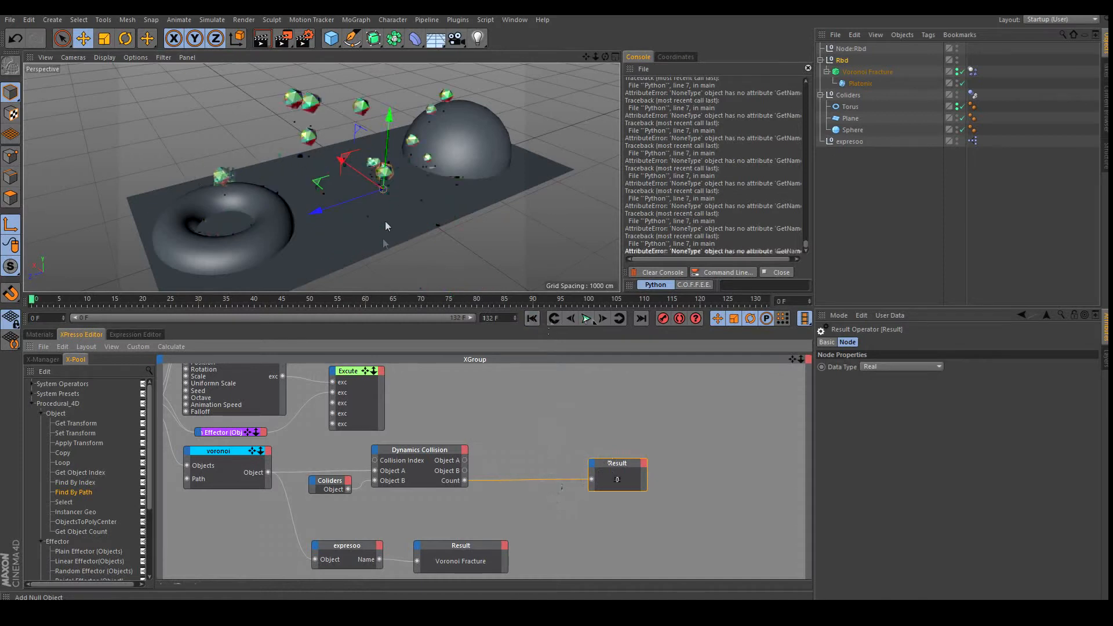
# Add a Compare logic node next to Dynamics Collision and connect the Count output to its Input 1
pyautogui.moveTo(610, 465); pyautogui.dragTo(618, 499)
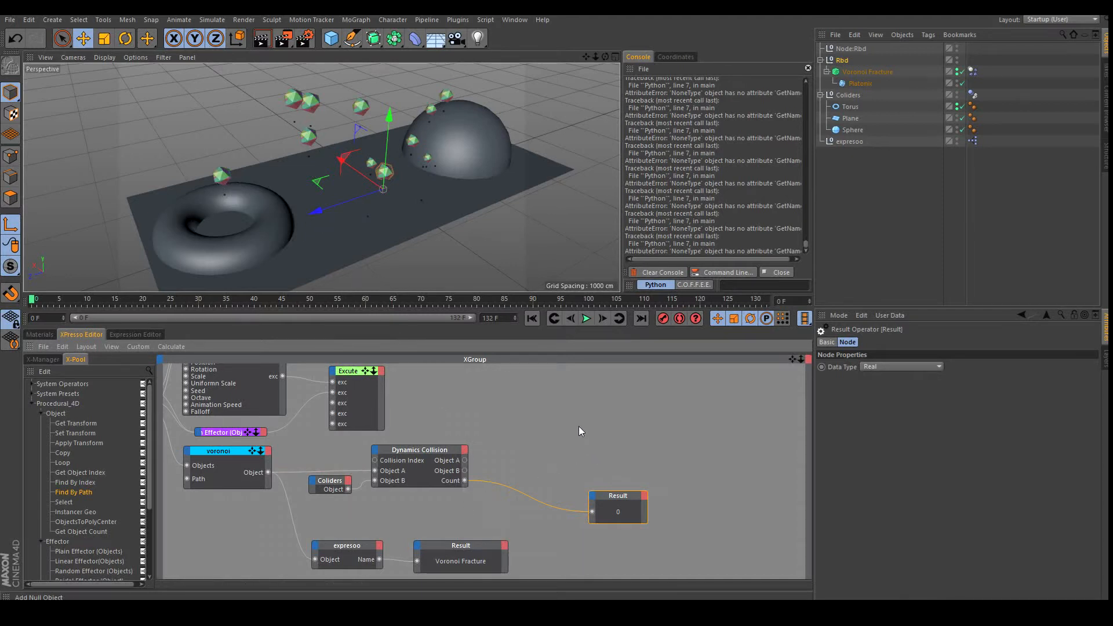
pyautogui.rightClick(562, 433)
pyautogui.moveTo(578, 436)
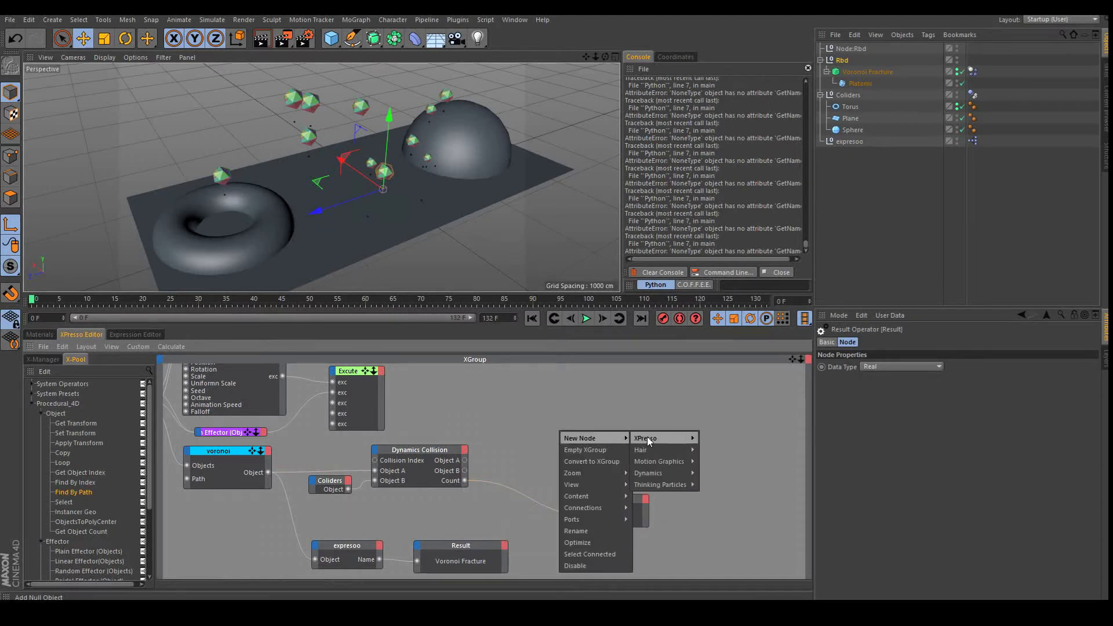
pyautogui.moveTo(674, 438)
pyautogui.moveTo(718, 439)
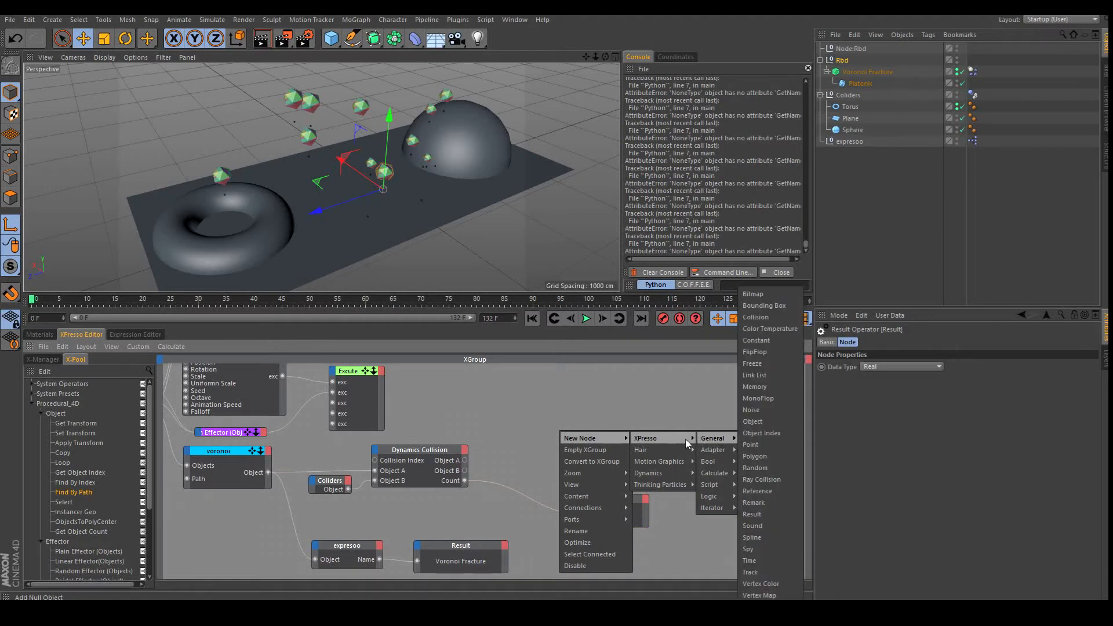
pyautogui.moveTo(726, 472)
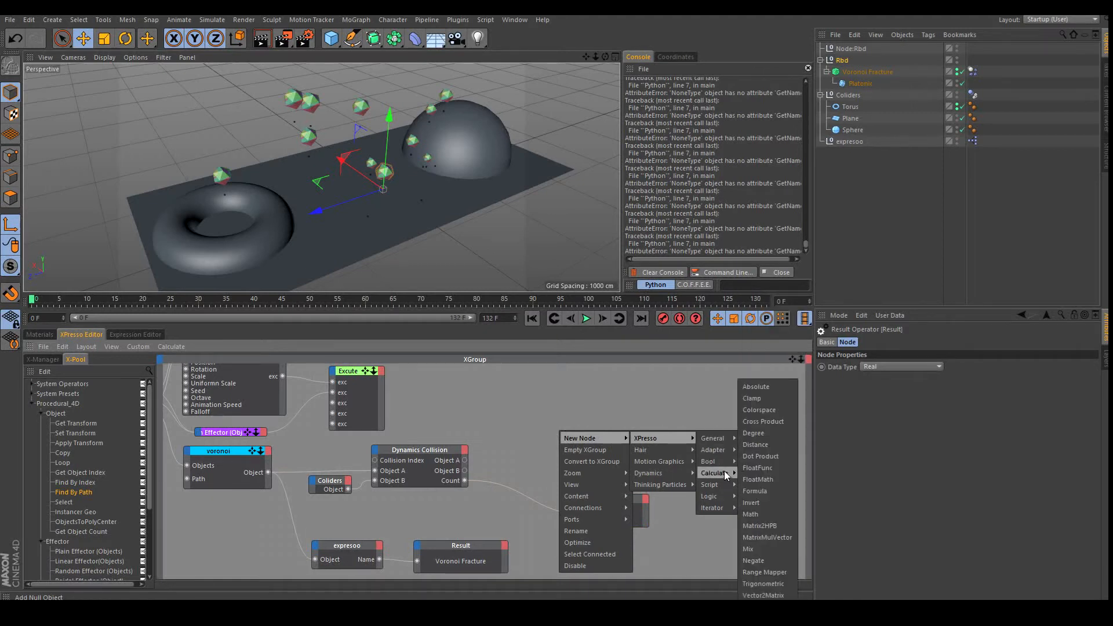
pyautogui.moveTo(725, 496)
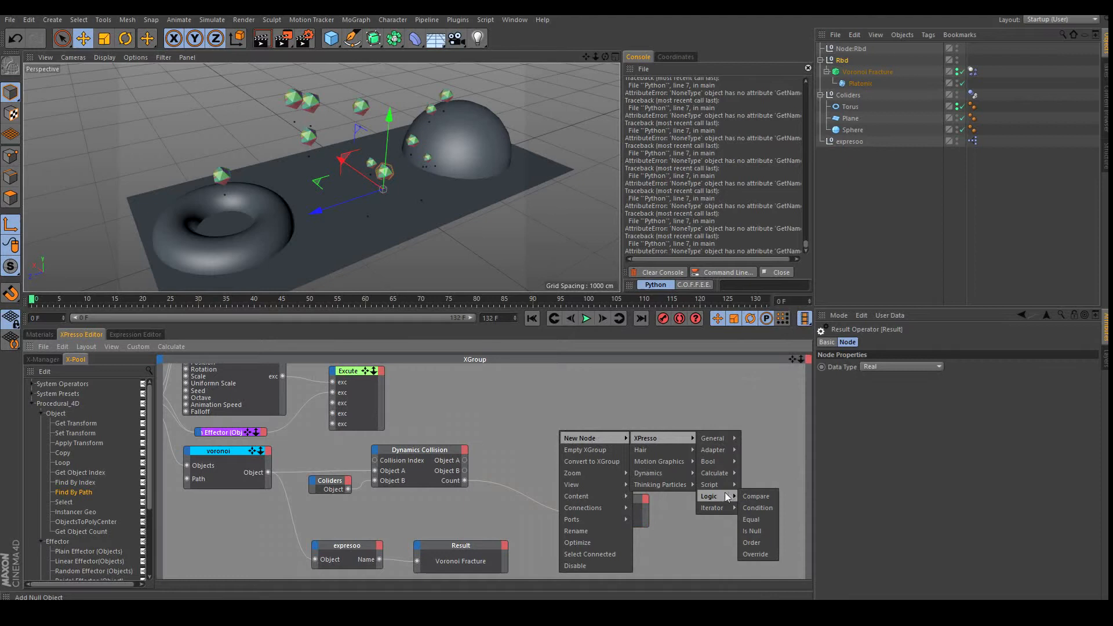
pyautogui.click(765, 497)
pyautogui.moveTo(567, 425); pyautogui.dragTo(541, 439)
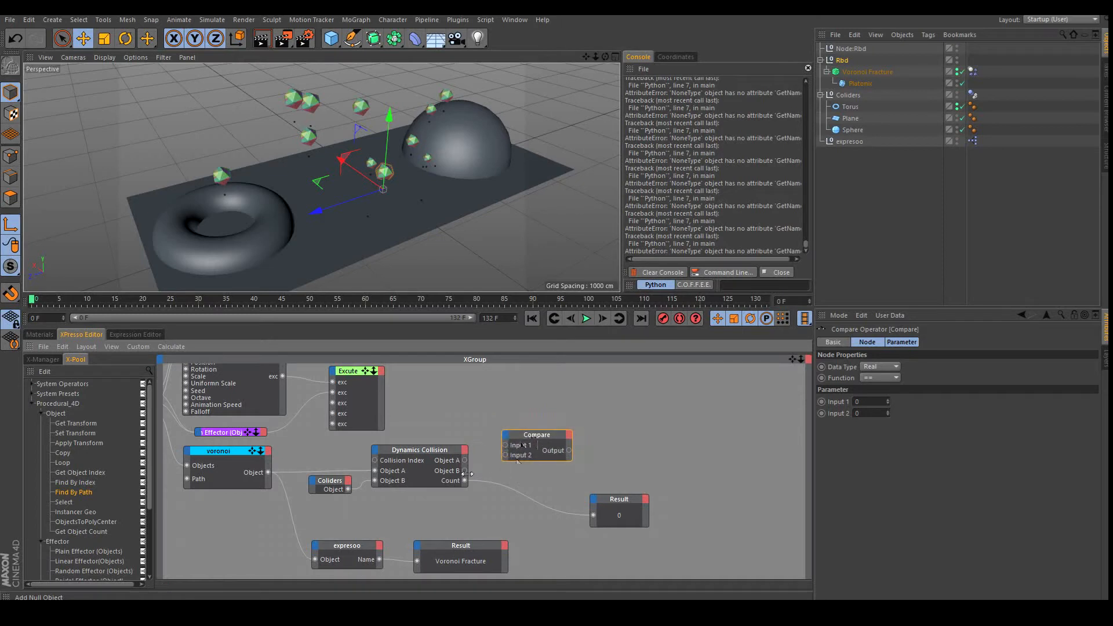
pyautogui.moveTo(505, 444); pyautogui.dragTo(555, 435)
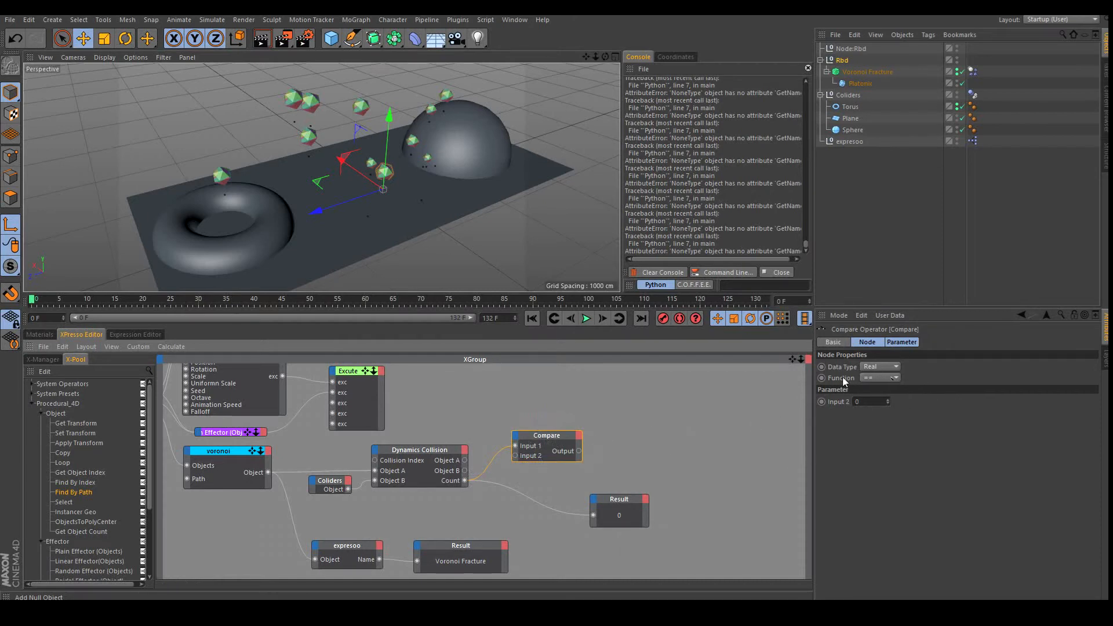
# Change the Compare node's Function and feed its Output to the Result node in place of Count
pyautogui.click(888, 378)
pyautogui.click(880, 447)
pyautogui.moveTo(615, 464); pyautogui.dragTo(637, 444)
pyautogui.click(638, 454)
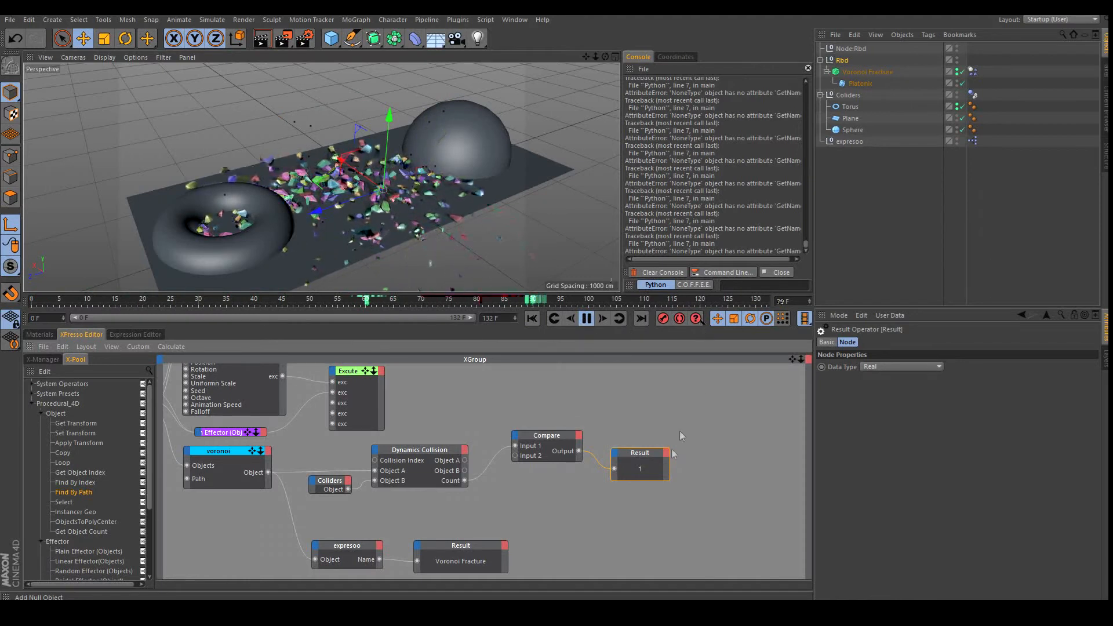
# Stop and rewind the simulation, then disconnect the Result node from Compare and move it lower
pyautogui.click(587, 318)
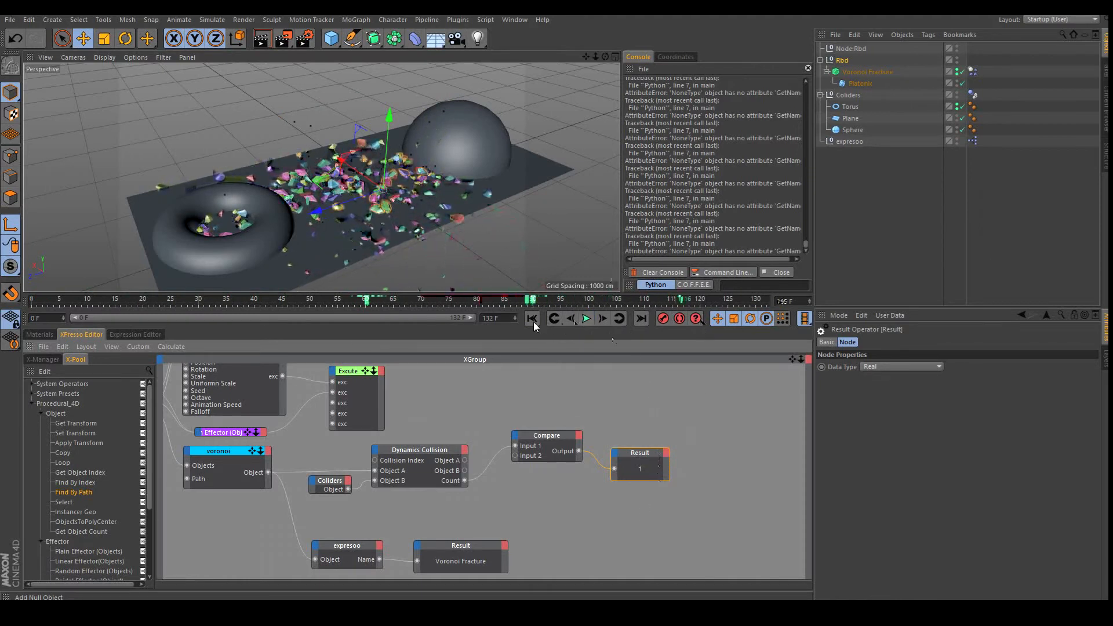
pyautogui.click(531, 319)
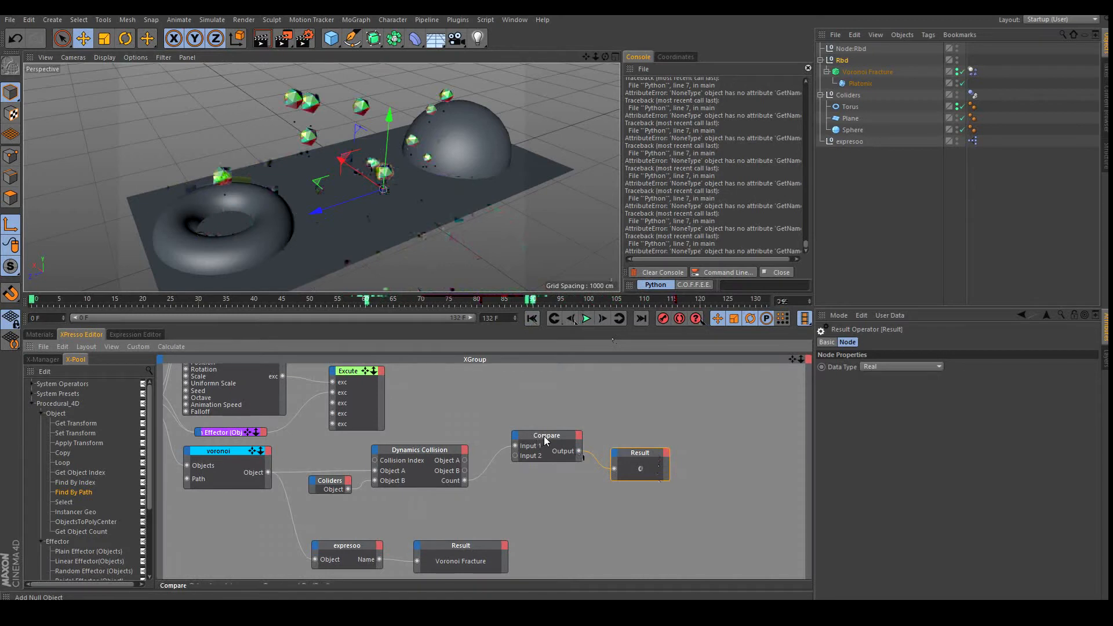
pyautogui.moveTo(545, 441); pyautogui.dragTo(524, 454)
pyautogui.moveTo(647, 455); pyautogui.dragTo(649, 523)
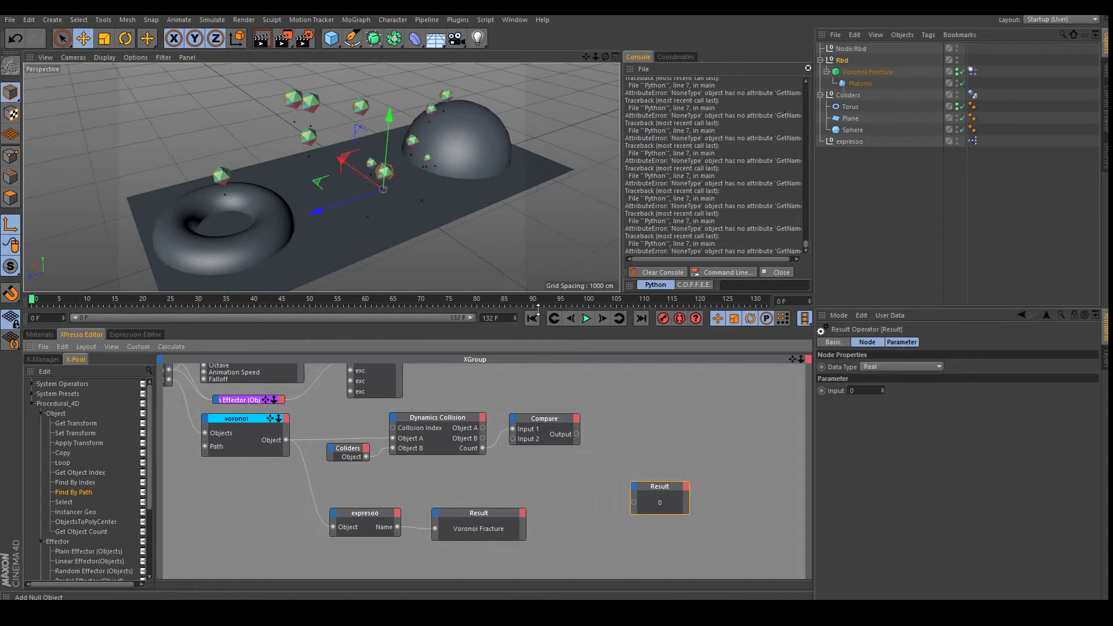
# Add the Voronoi Fracture object as a node beyond the Compare node
pyautogui.click(859, 73)
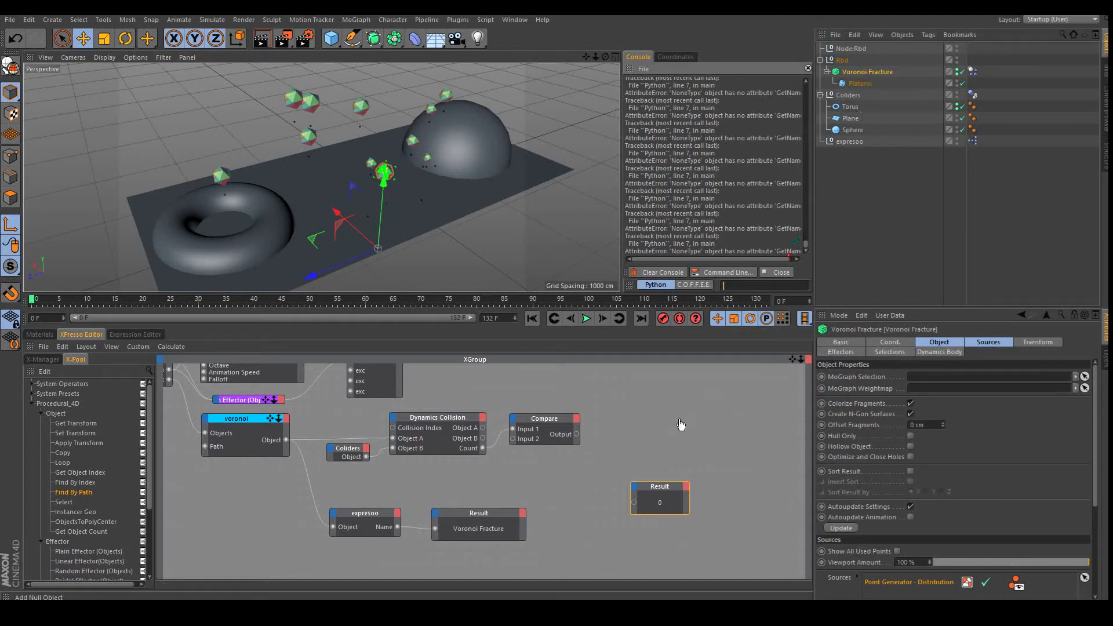
pyautogui.moveTo(681, 425); pyautogui.dragTo(673, 420)
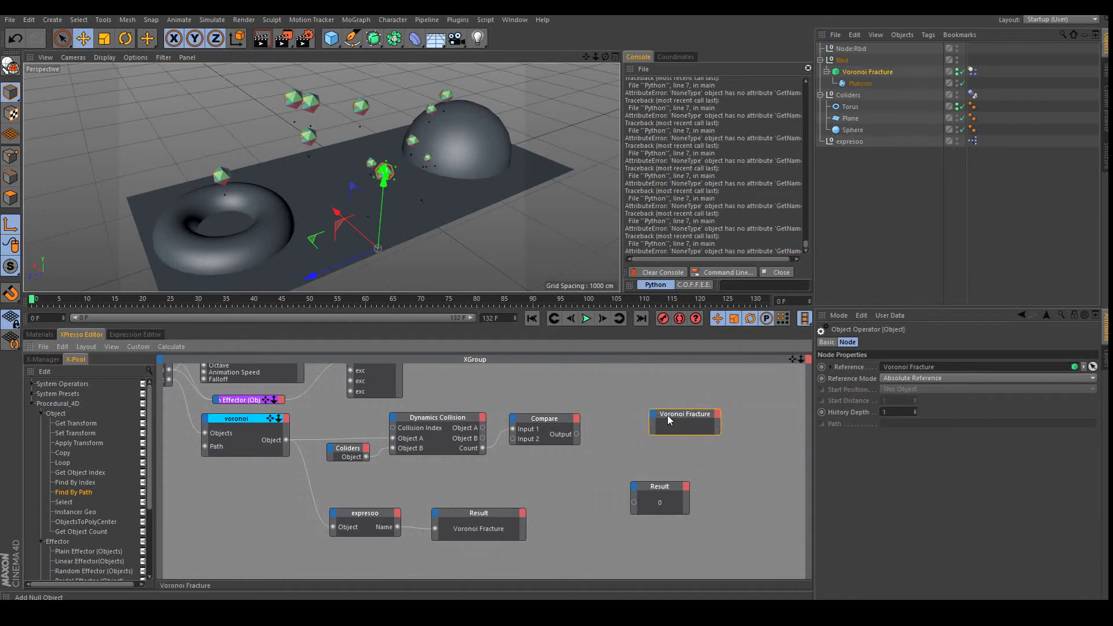
# Add an Object input to the Voronoi Fracture node and connect the voronoi node's Object output to it
pyautogui.moveTo(667, 415); pyautogui.dragTo(656, 412)
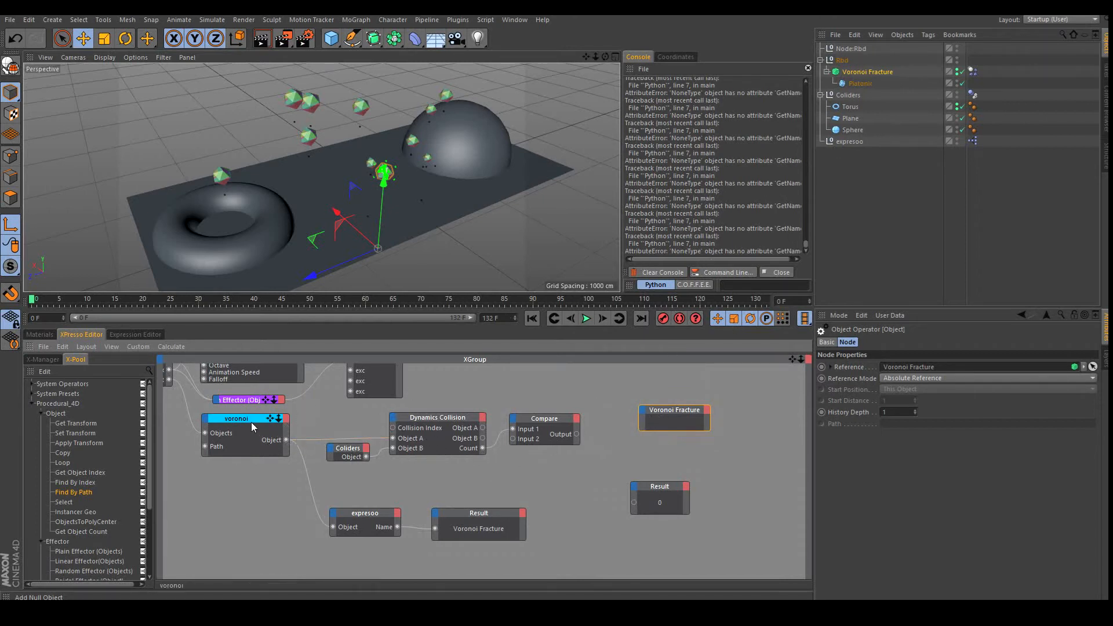
pyautogui.click(225, 432)
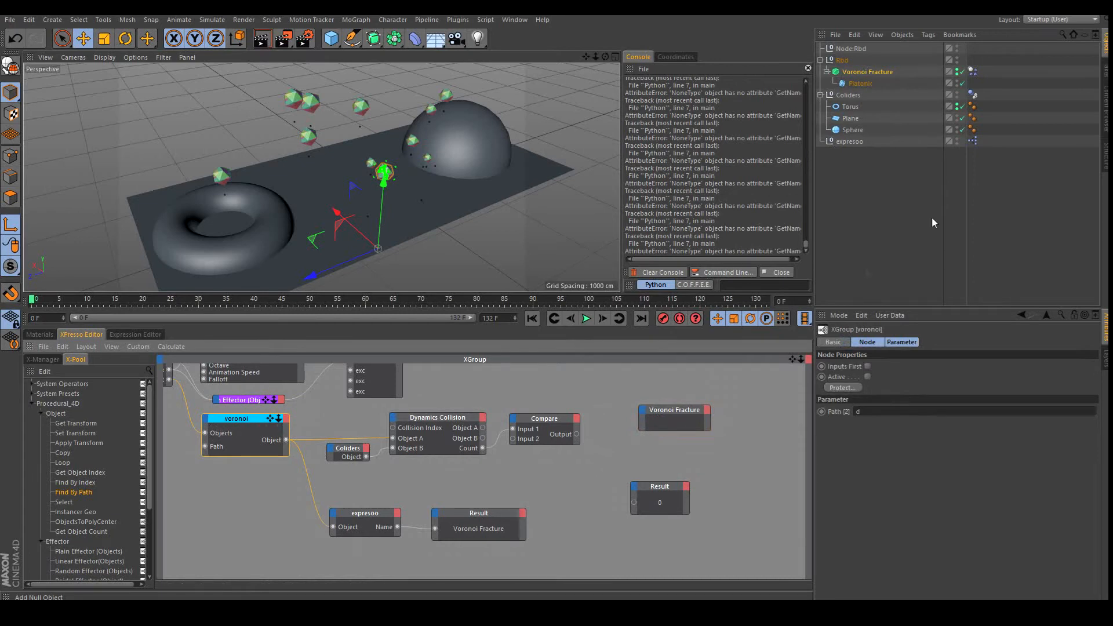
pyautogui.moveTo(674, 413); pyautogui.dragTo(648, 422)
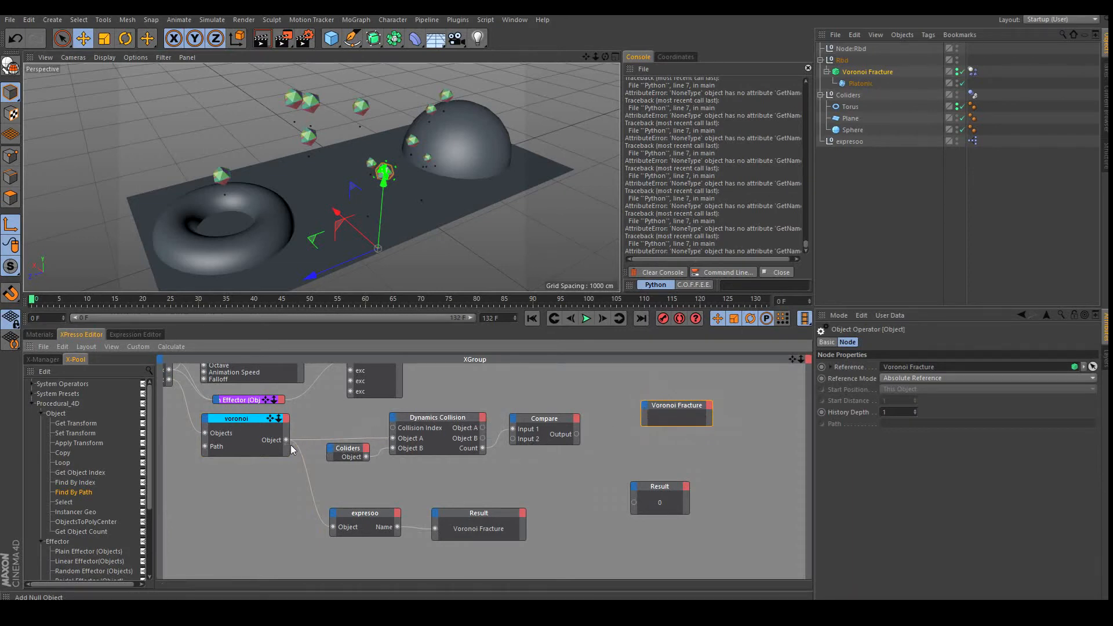
pyautogui.click(646, 407)
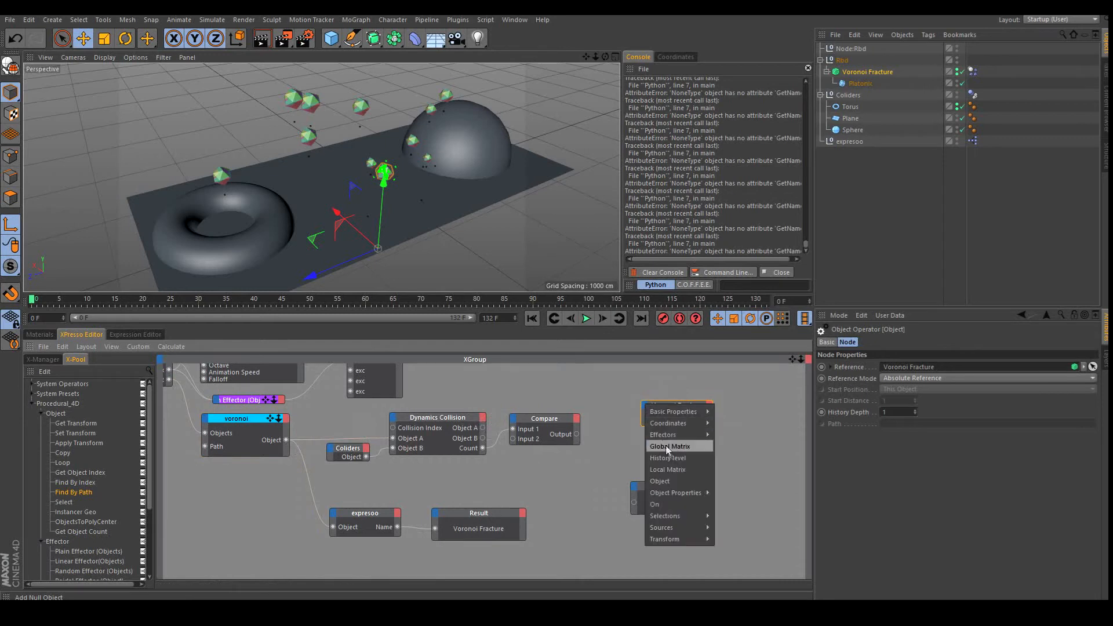
pyautogui.click(672, 478)
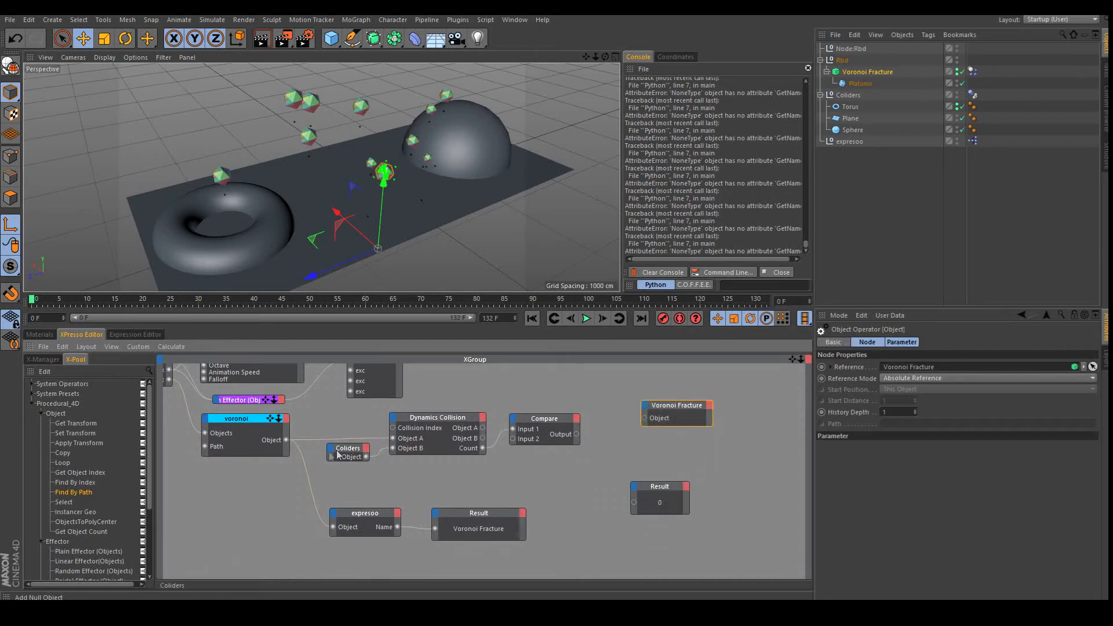
pyautogui.moveTo(287, 440); pyautogui.dragTo(672, 396)
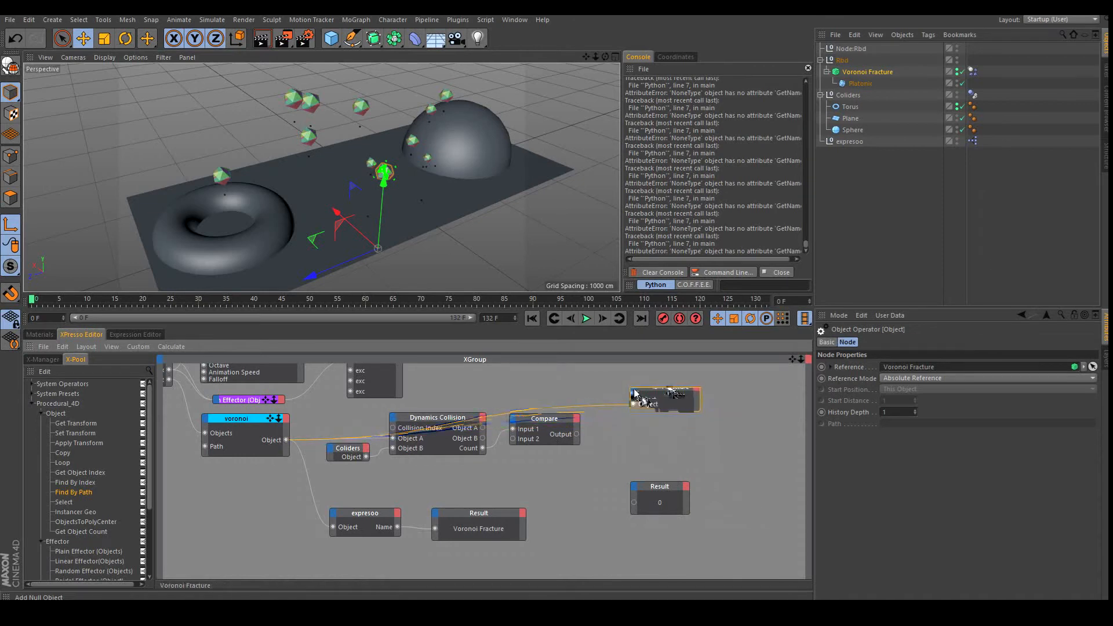
# Add Visible in Editor and Visible in Renderer inputs to the Voronoi Fracture node
pyautogui.click(633, 388)
pyautogui.moveTo(672, 398)
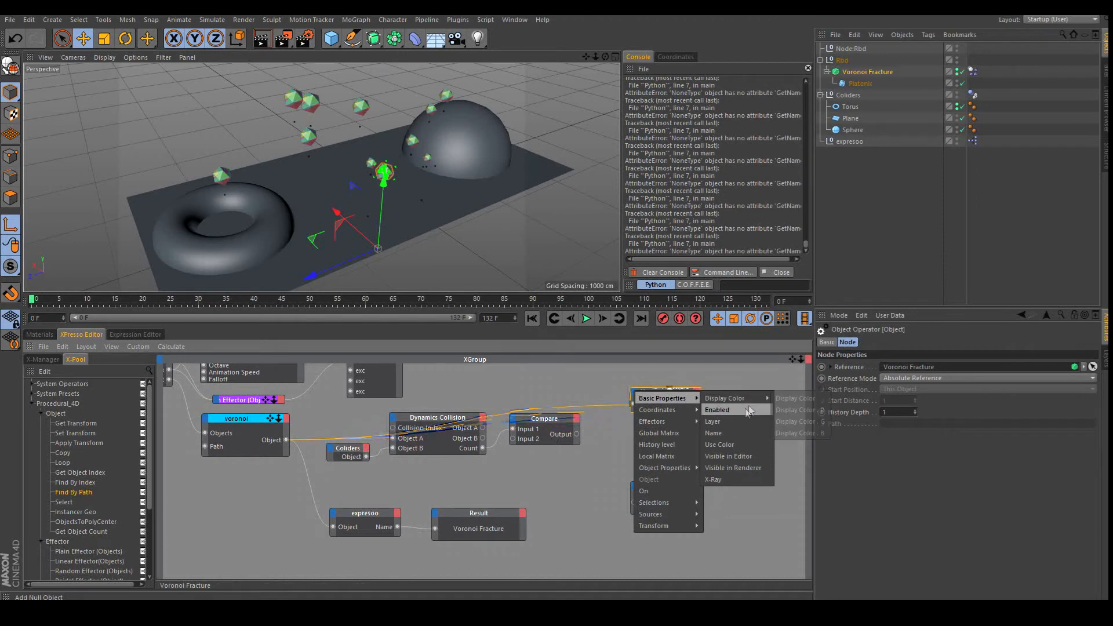
pyautogui.click(735, 456)
pyautogui.click(633, 390)
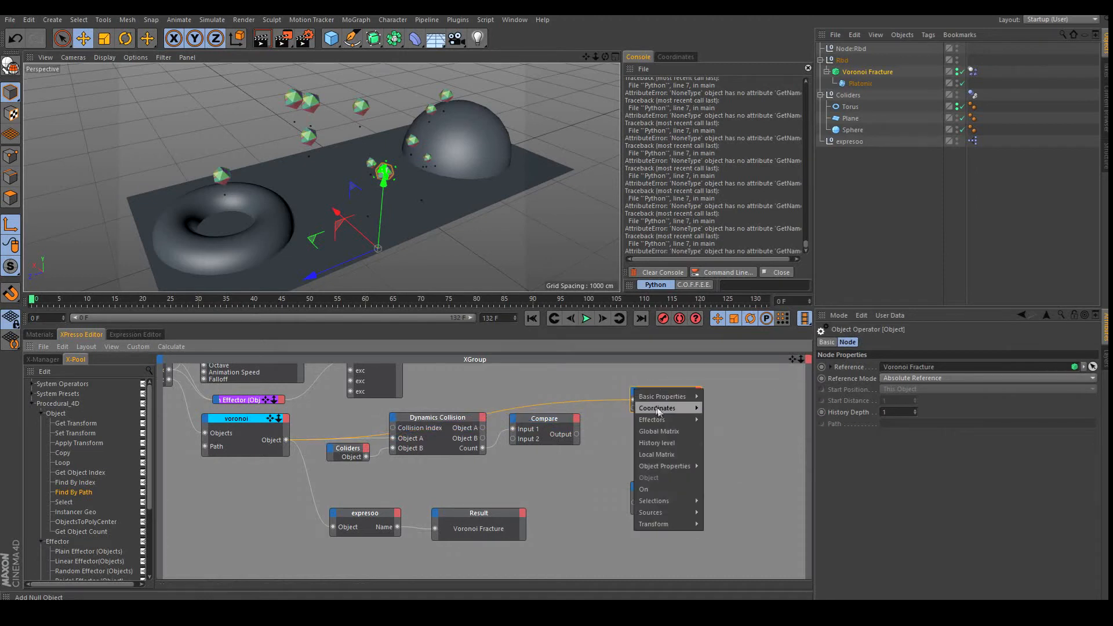
pyautogui.moveTo(666, 397)
pyautogui.click(747, 467)
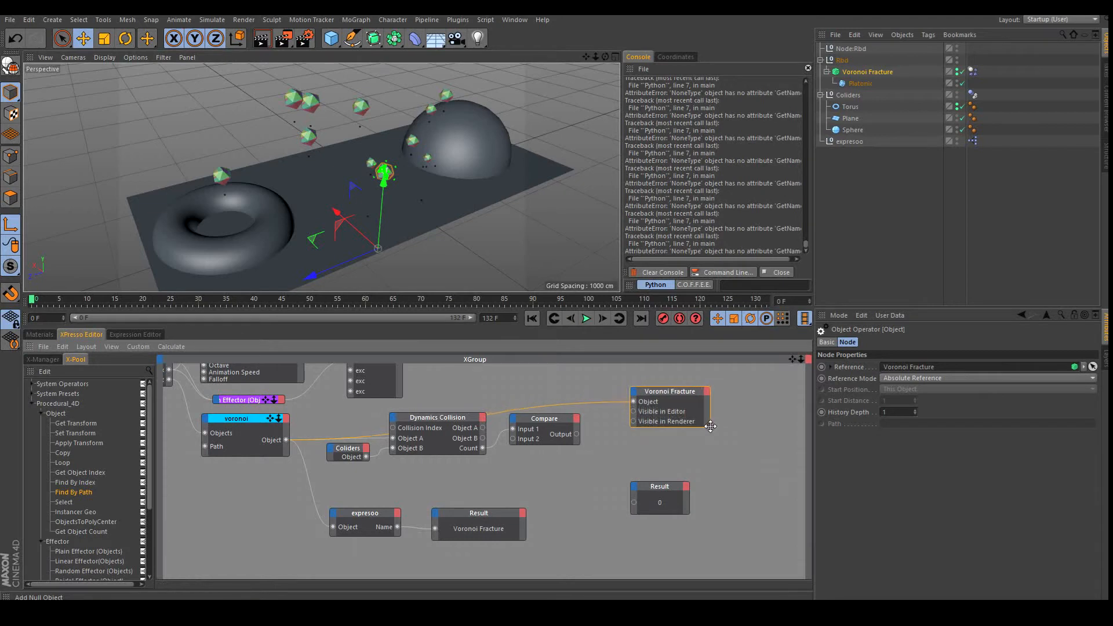
# Connect the Compare node's Output directly to both visibility inputs of Voronoi Fracture and test-play the simulation
pyautogui.moveTo(677, 392)
pyautogui.mouseDown()
pyautogui.moveTo(705, 411)
pyautogui.moveTo(694, 405)
pyautogui.mouseUp()
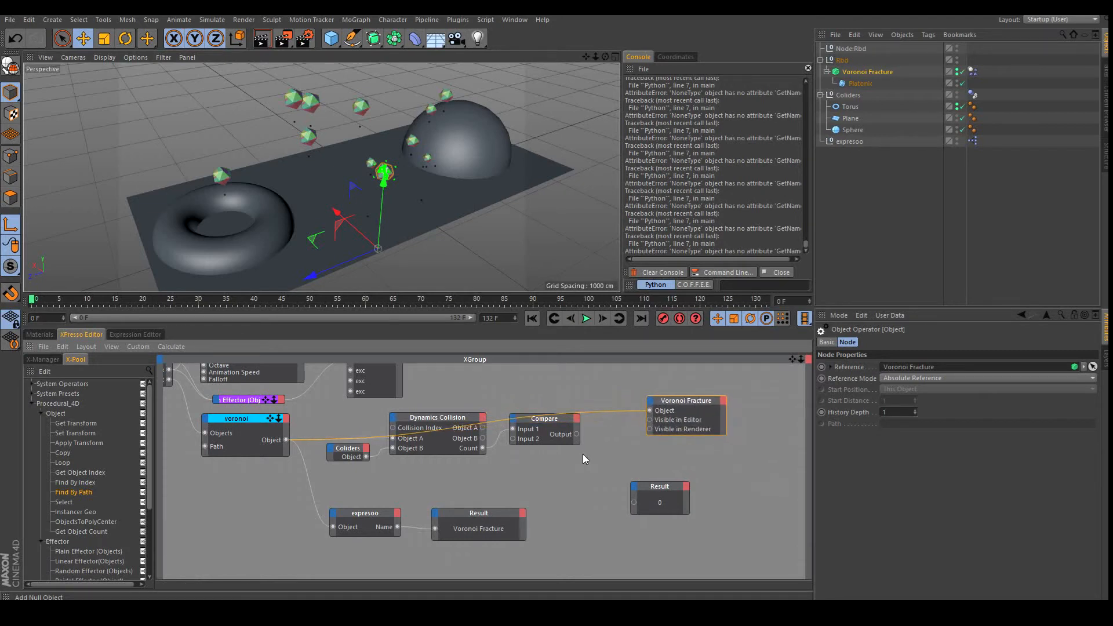
pyautogui.click(583, 454)
pyautogui.moveTo(650, 420); pyautogui.dragTo(672, 411)
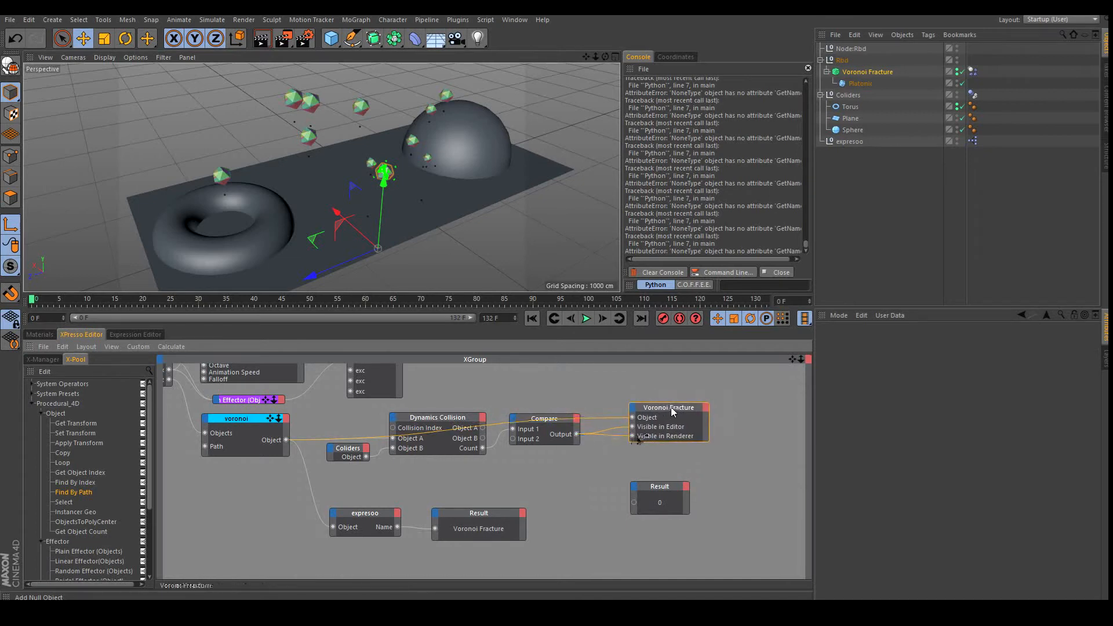
pyautogui.click(586, 319)
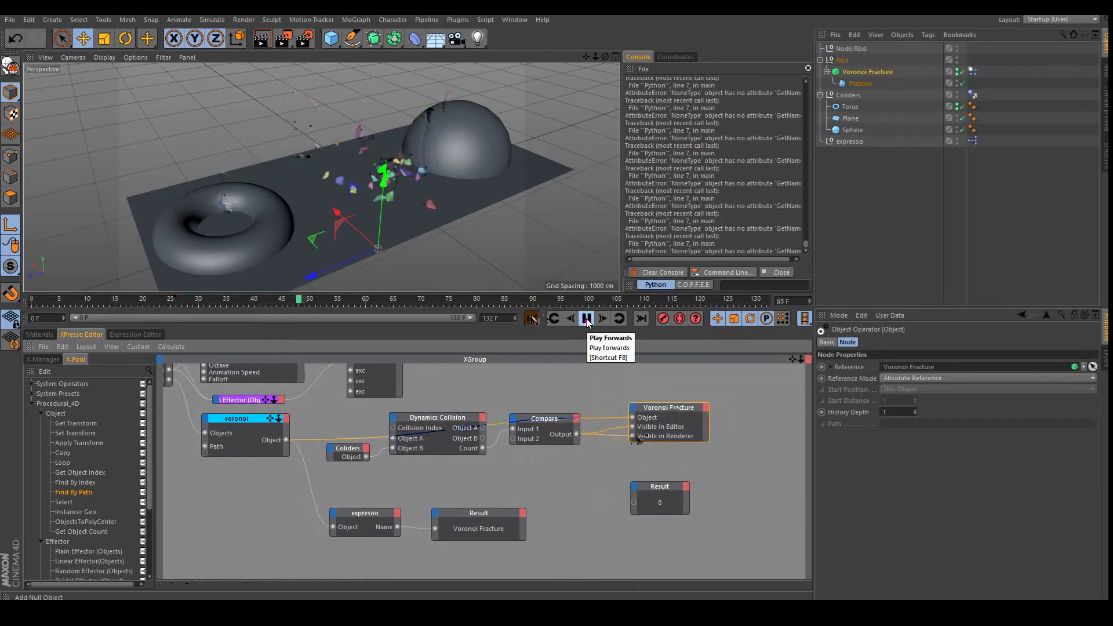
pyautogui.click(586, 319)
# Insert a boolean NOT node after Compare and route Compare's Output through it into both Voronoi Fracture visibility inputs
pyautogui.moveTo(663, 411); pyautogui.dragTo(672, 385)
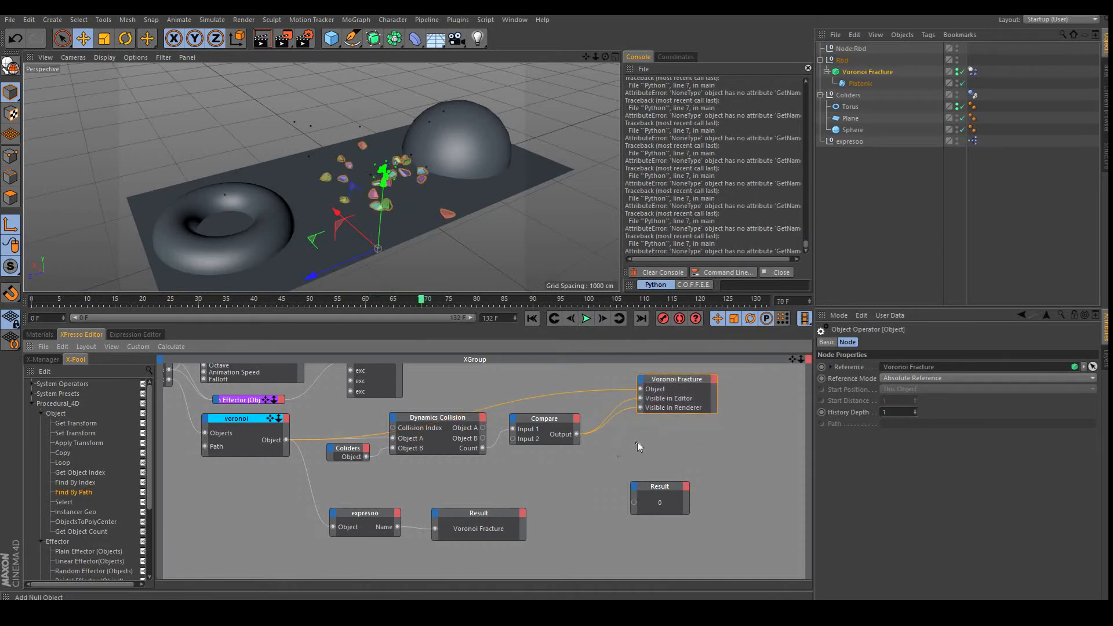
pyautogui.rightClick(645, 436)
pyautogui.moveTo(709, 440)
pyautogui.moveTo(805, 443)
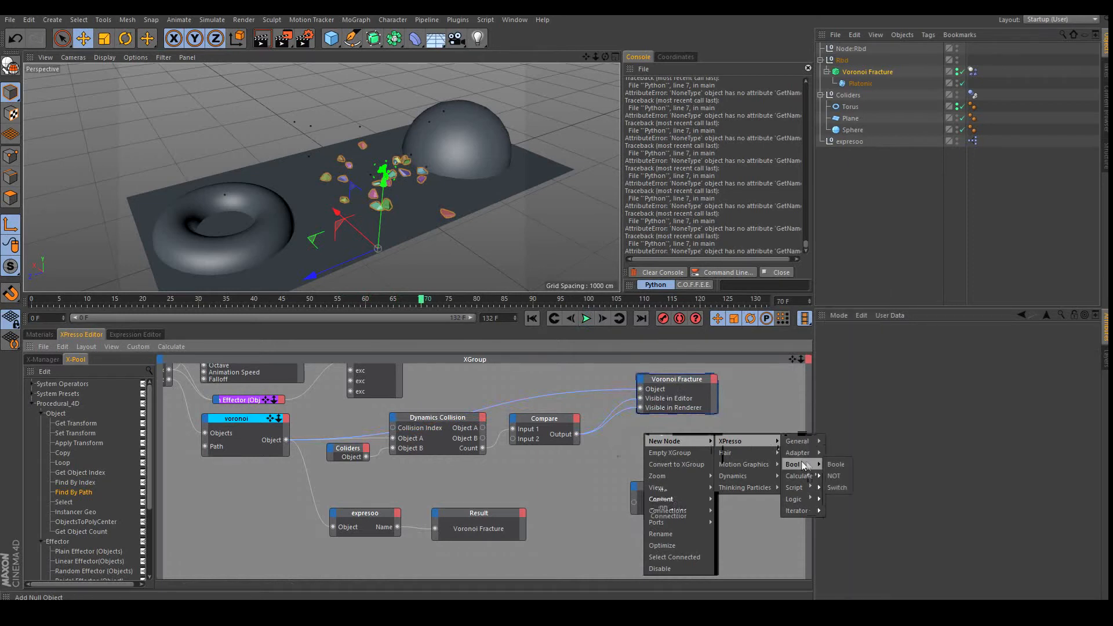
pyautogui.click(835, 476)
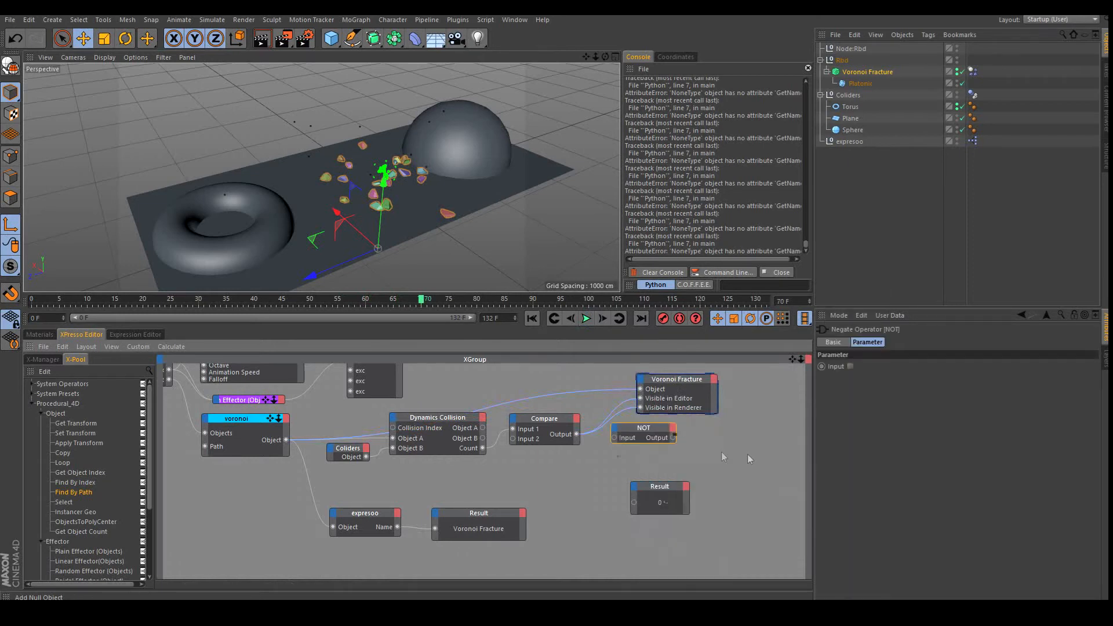
pyautogui.moveTo(615, 438); pyautogui.dragTo(640, 398)
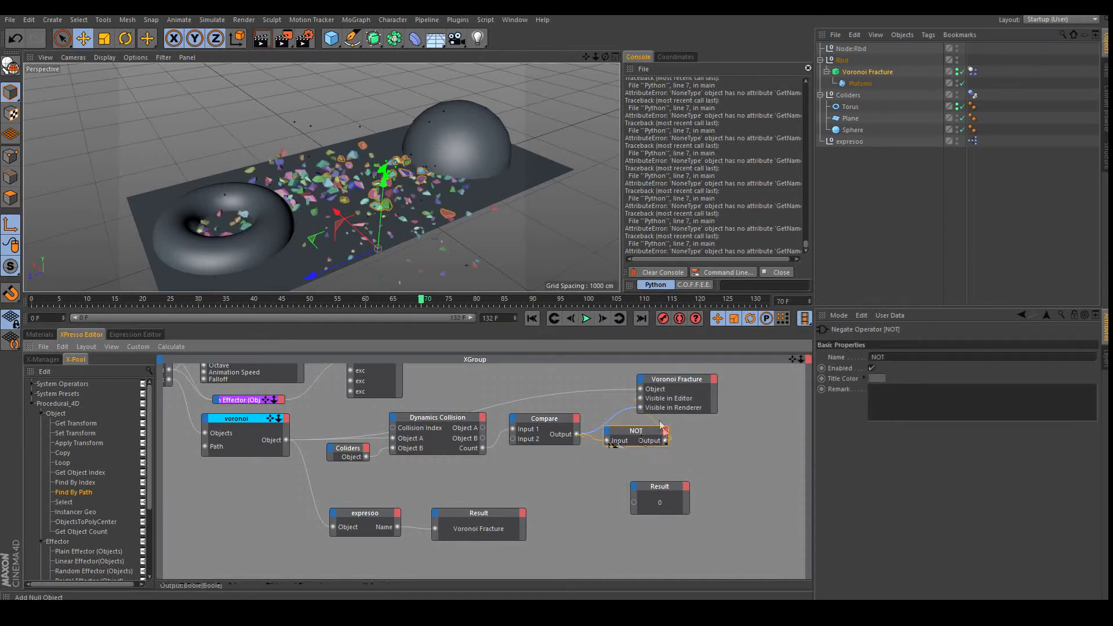
pyautogui.moveTo(681, 380); pyautogui.dragTo(739, 427)
pyautogui.click(631, 455)
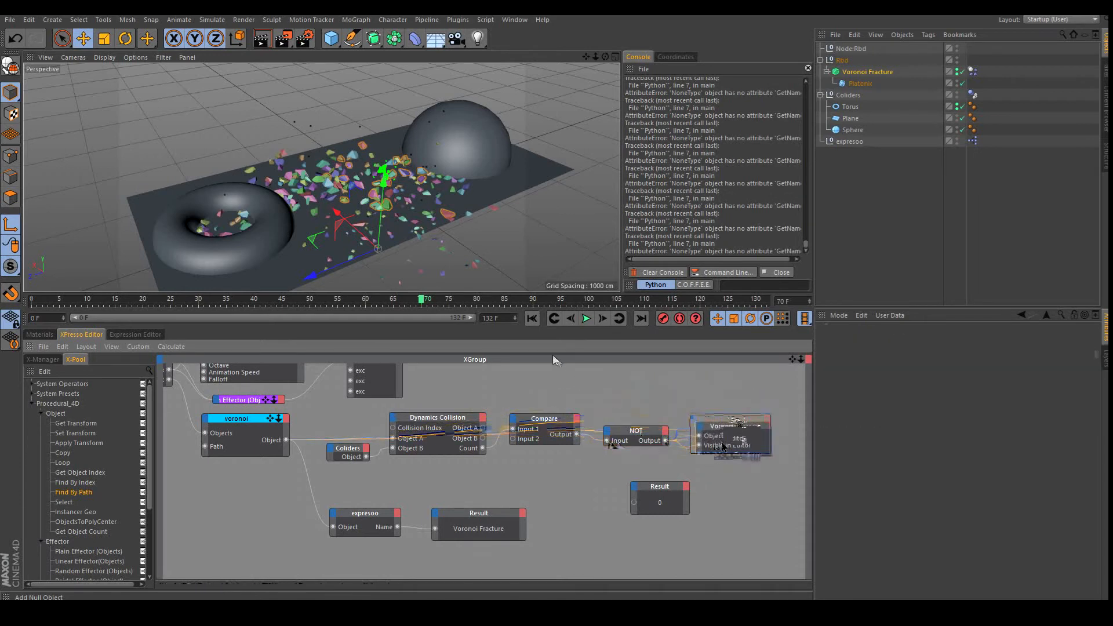
# Replay the simulation from the start, then move the NOT node above the wire linking Compare and Voronoi Fracture
pyautogui.click(533, 319)
pyautogui.click(586, 318)
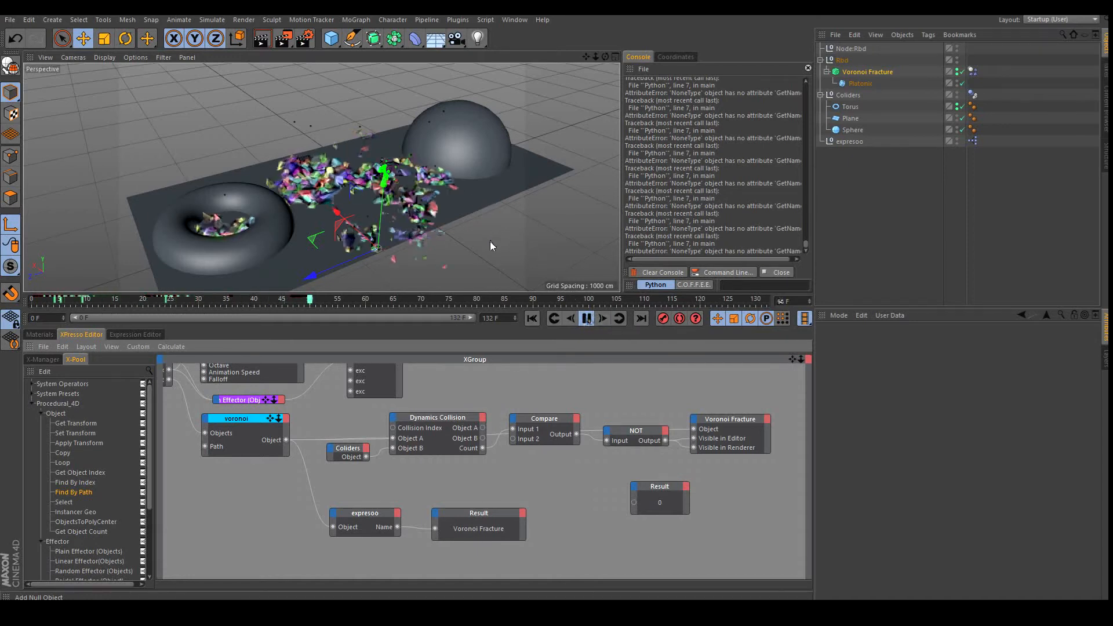
pyautogui.click(587, 318)
pyautogui.moveTo(792, 359); pyautogui.dragTo(528, 415)
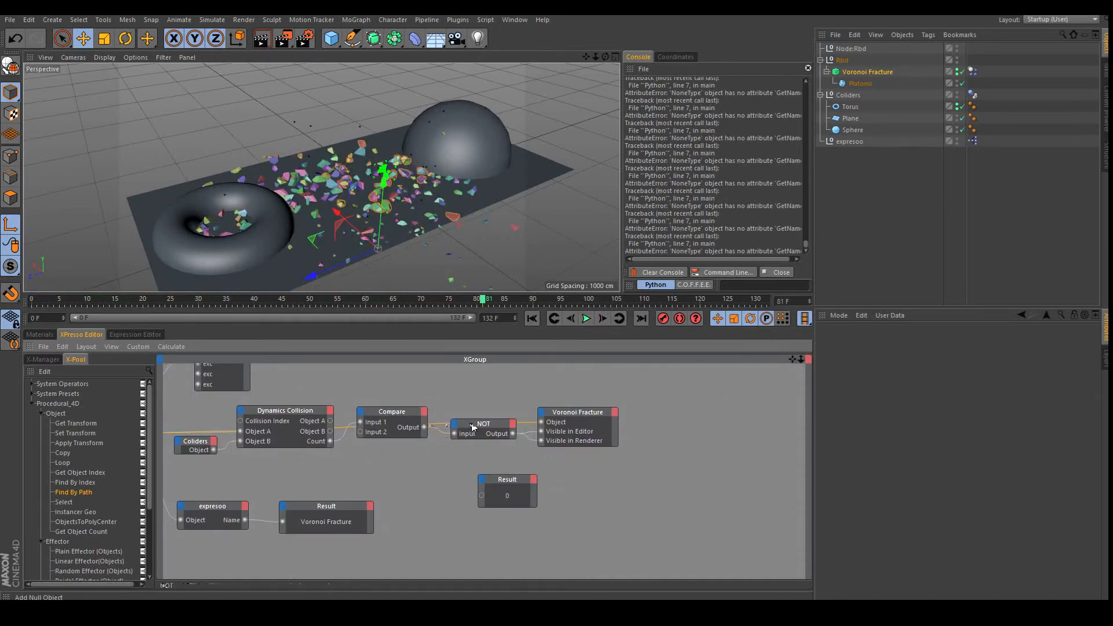
pyautogui.moveTo(481, 433); pyautogui.dragTo(475, 405)
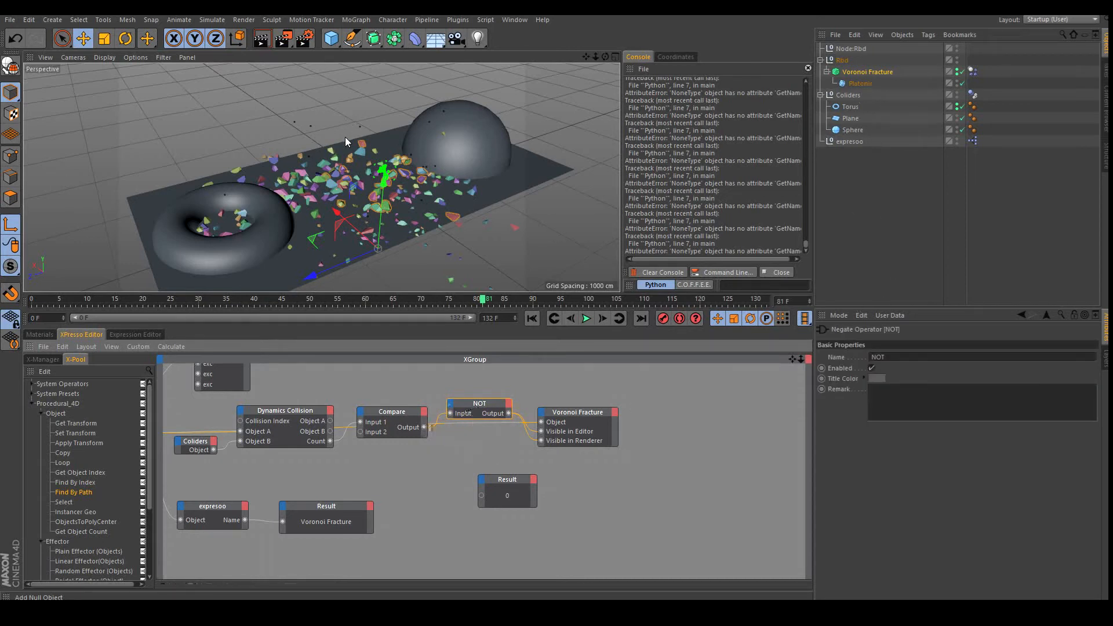
# Duplicate the Platonic object and place the copy directly under Rbd, outside the Voronoi Fracture
pyautogui.click(862, 84)
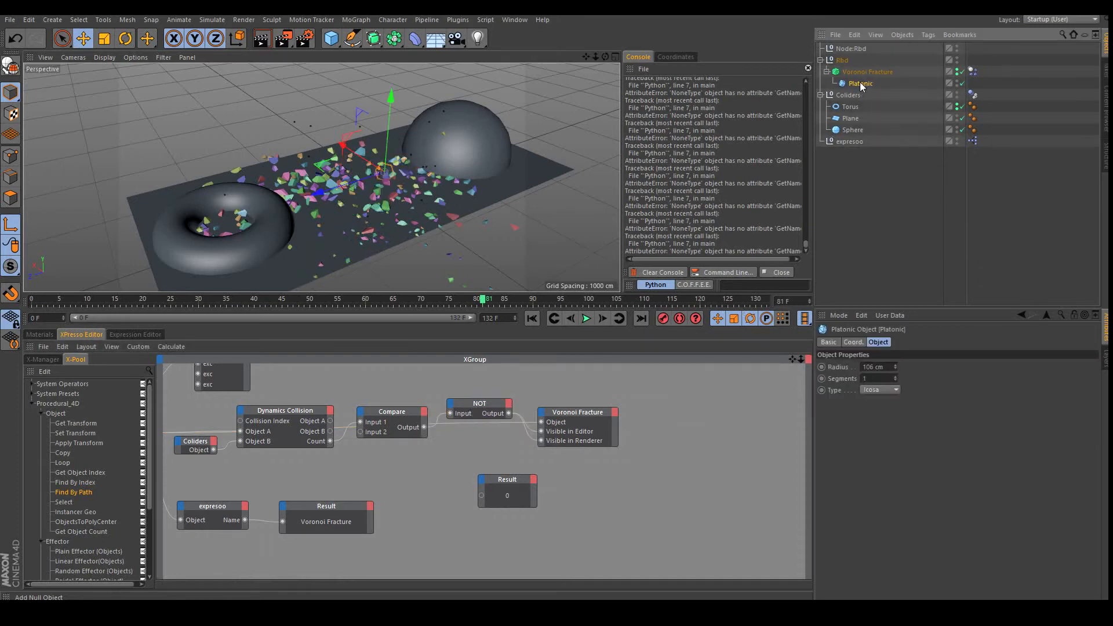
pyautogui.moveTo(862, 84); pyautogui.dragTo(863, 96)
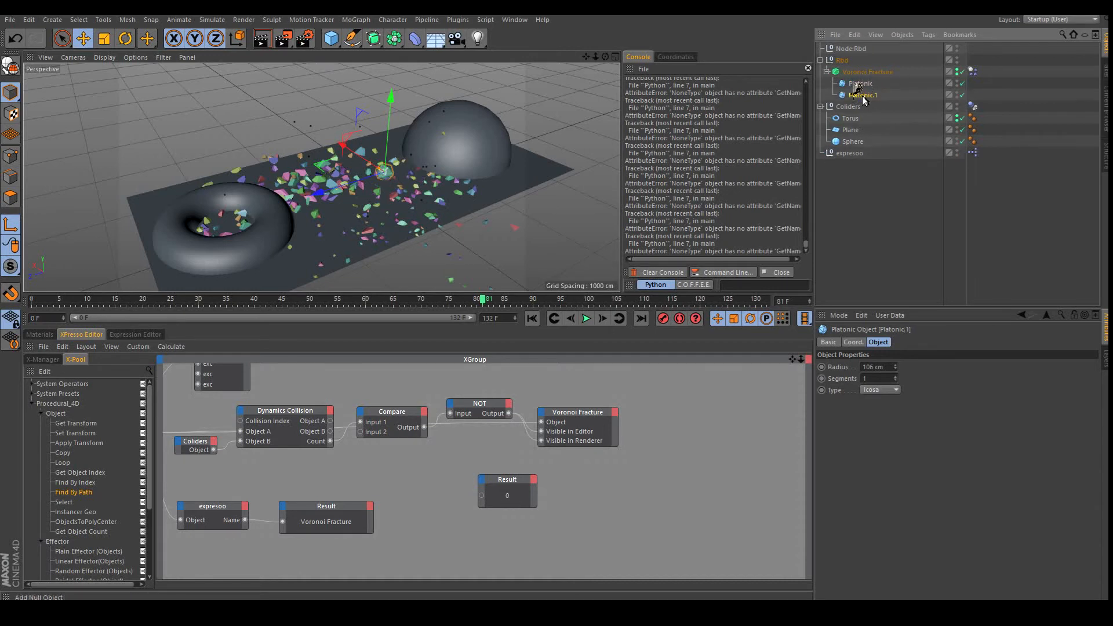
pyautogui.moveTo(863, 99); pyautogui.dragTo(867, 67)
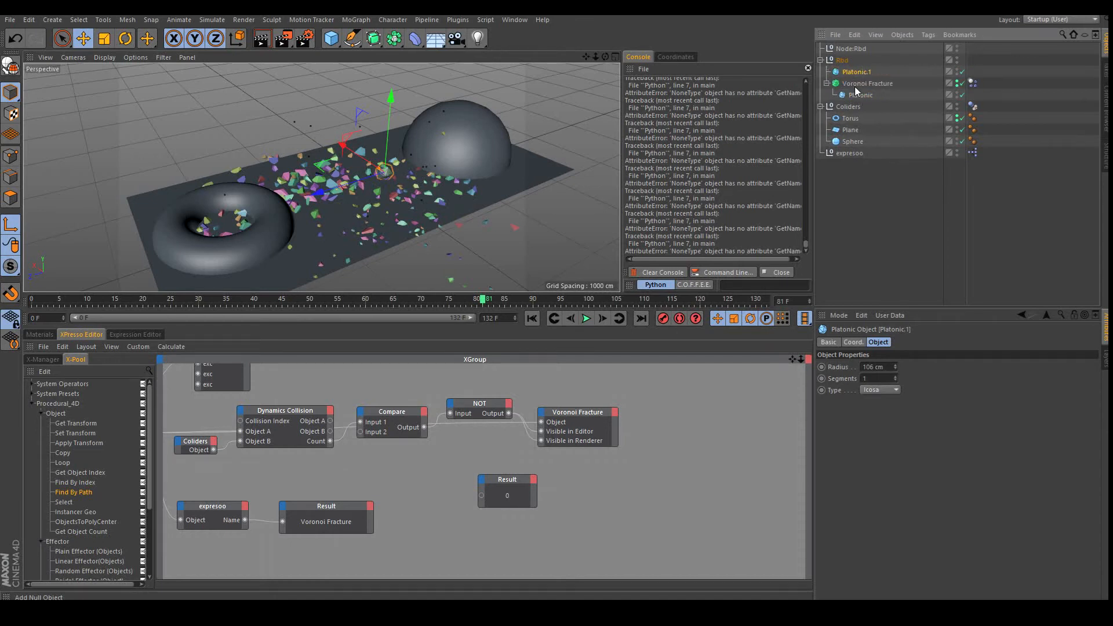
pyautogui.click(859, 84)
pyautogui.click(827, 83)
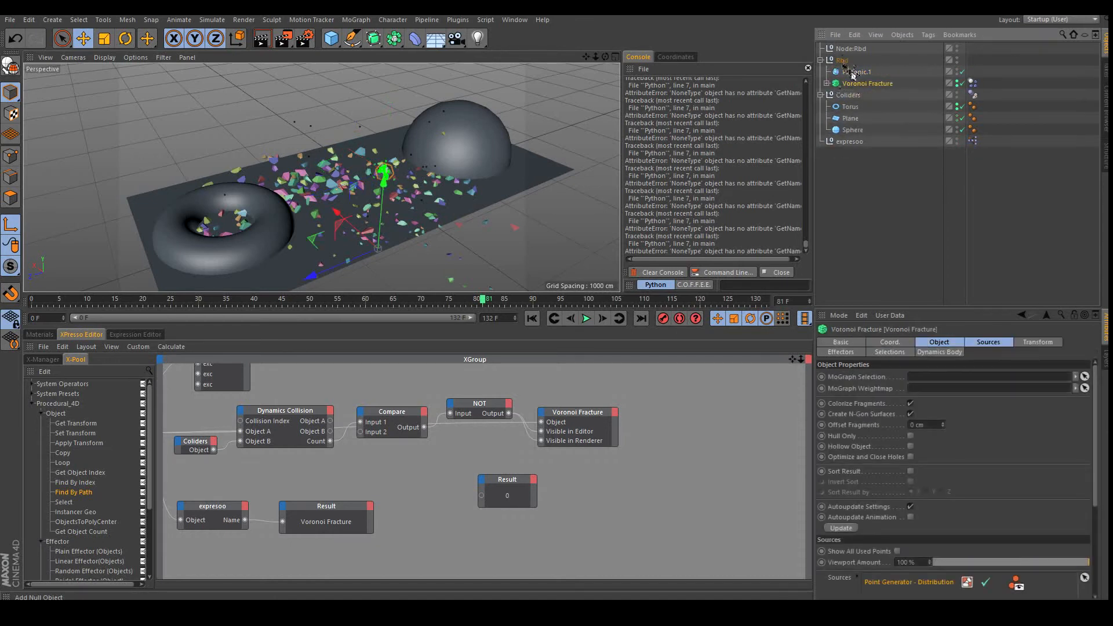
pyautogui.click(851, 73)
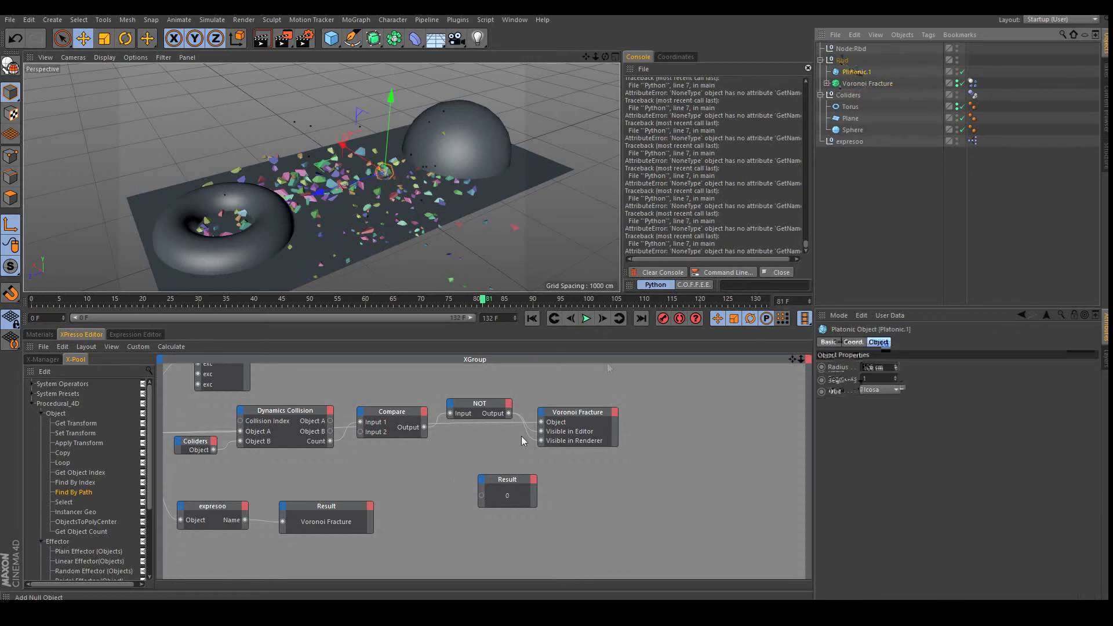
# Check the voronoi node's path, then reorder the Rbd children so Voronoi Fracture comes before the duplicated Platonic
pyautogui.moveTo(799, 358); pyautogui.dragTo(940, 354)
pyautogui.click(236, 416)
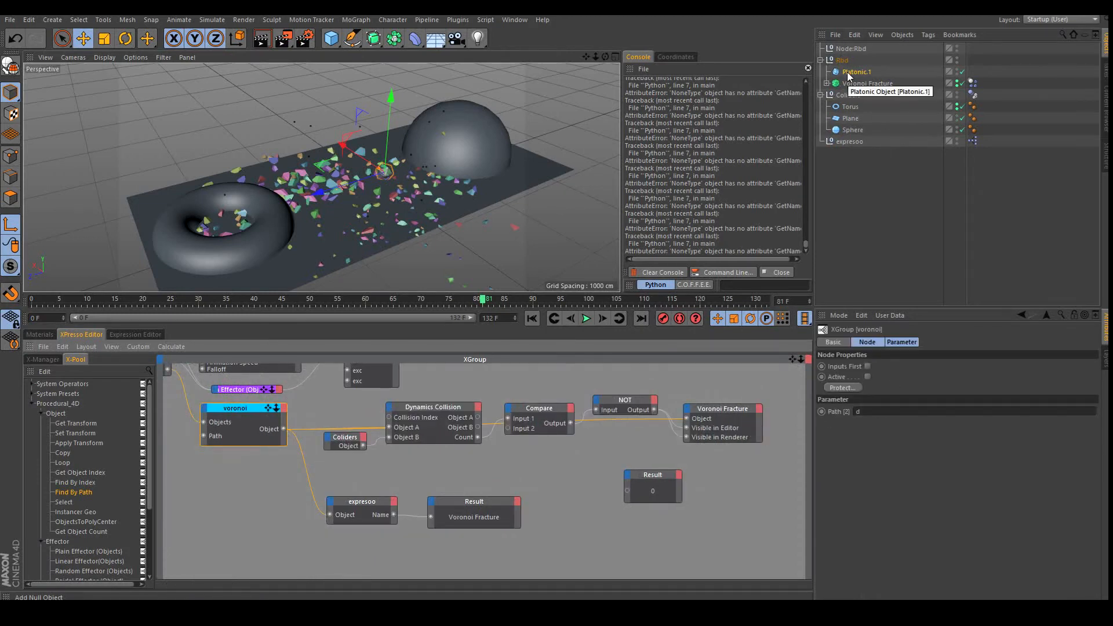
pyautogui.moveTo(857, 83); pyautogui.dragTo(867, 70)
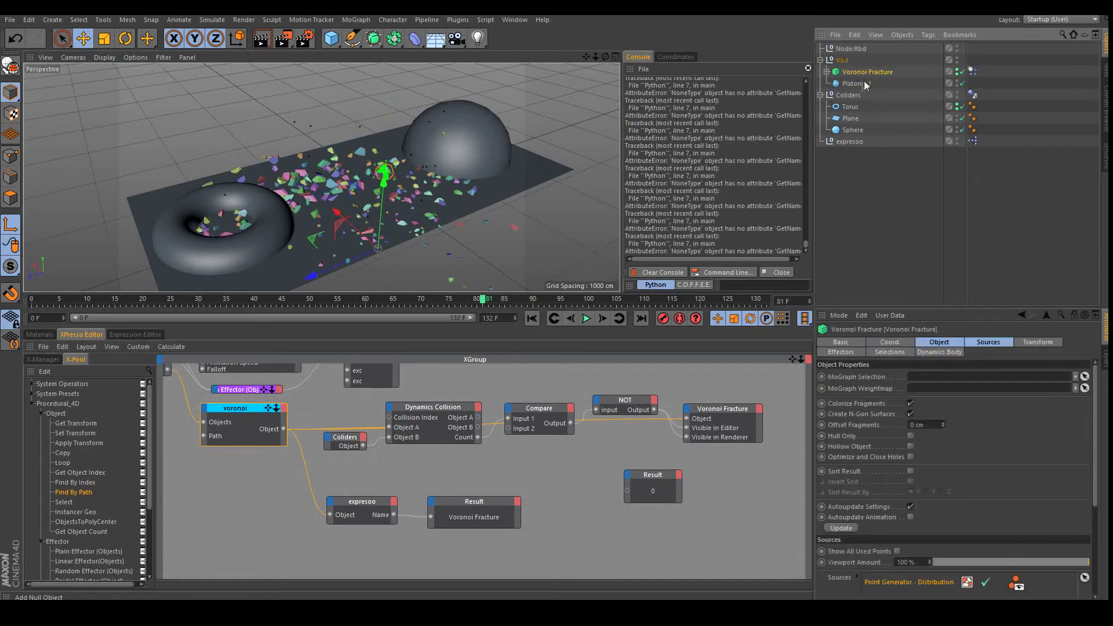
pyautogui.click(854, 84)
pyautogui.click(826, 71)
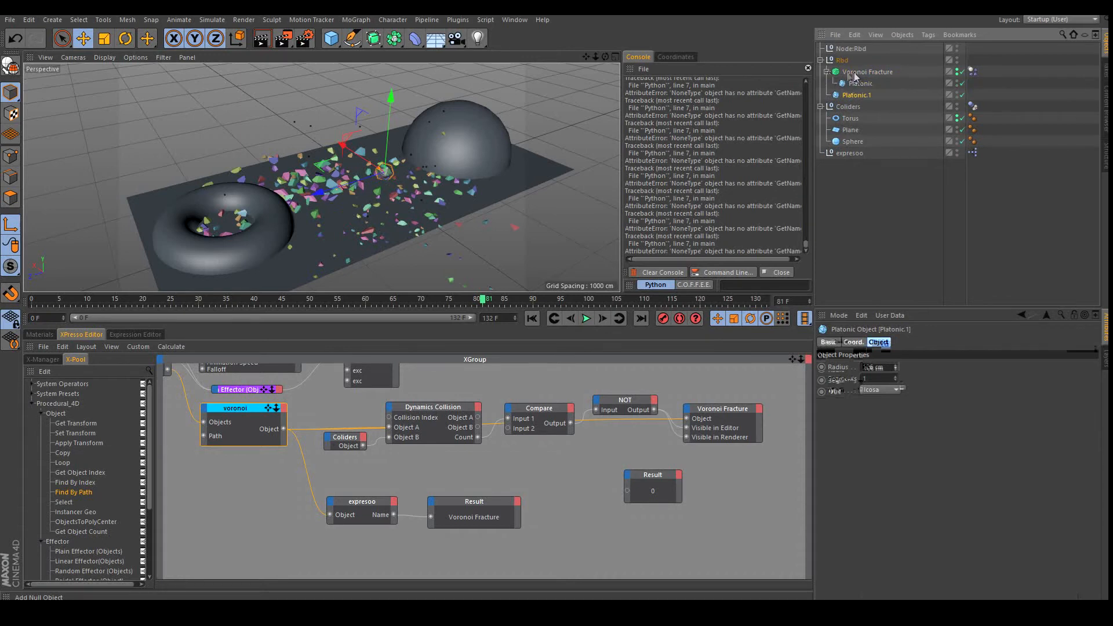
pyautogui.click(826, 72)
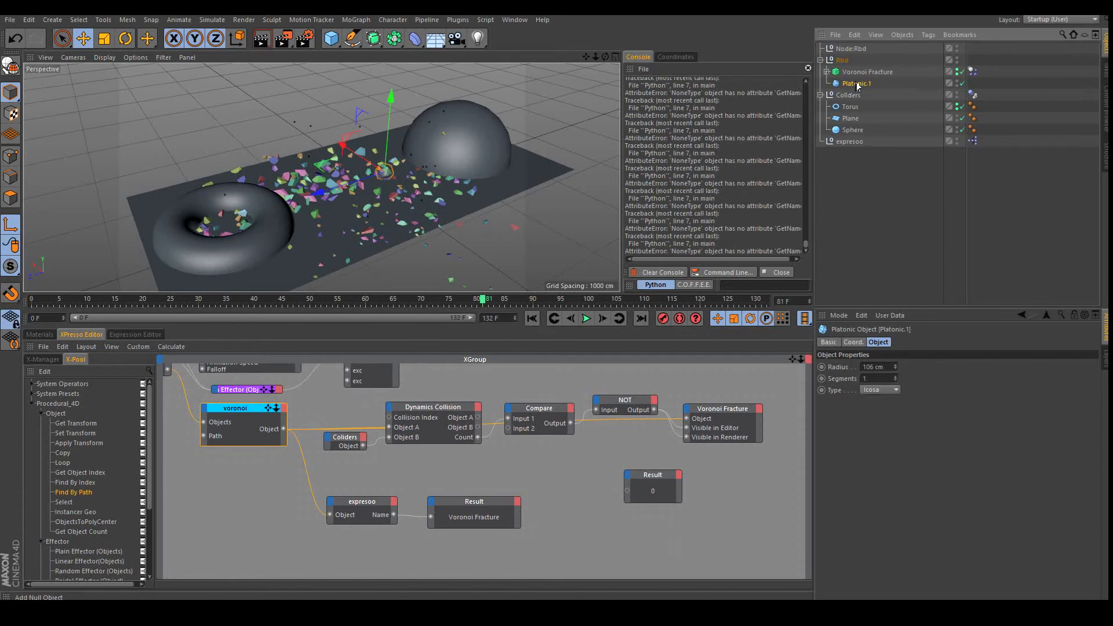
# Rewind the simulation, play a few frames, and return to frame 0
pyautogui.click(532, 318)
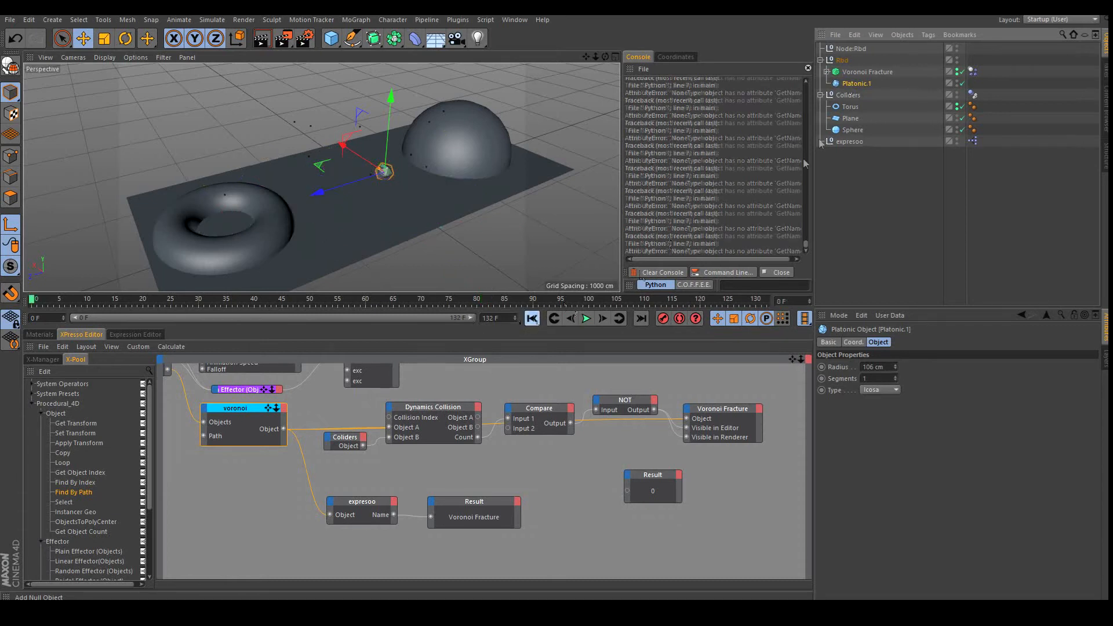
pyautogui.click(587, 318)
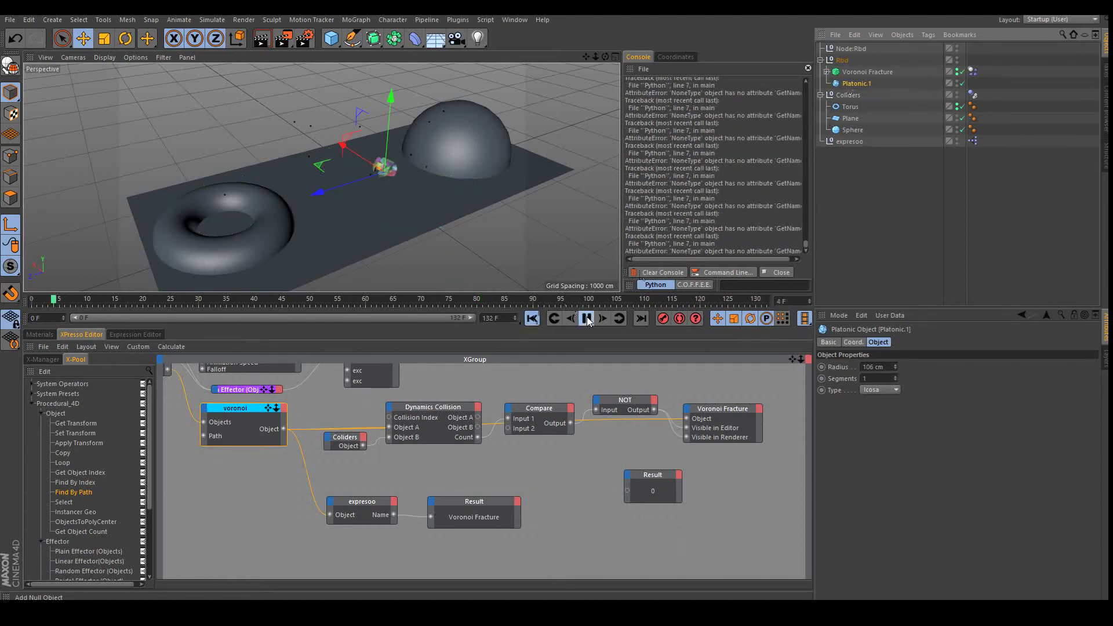
pyautogui.click(587, 318)
pyautogui.click(532, 318)
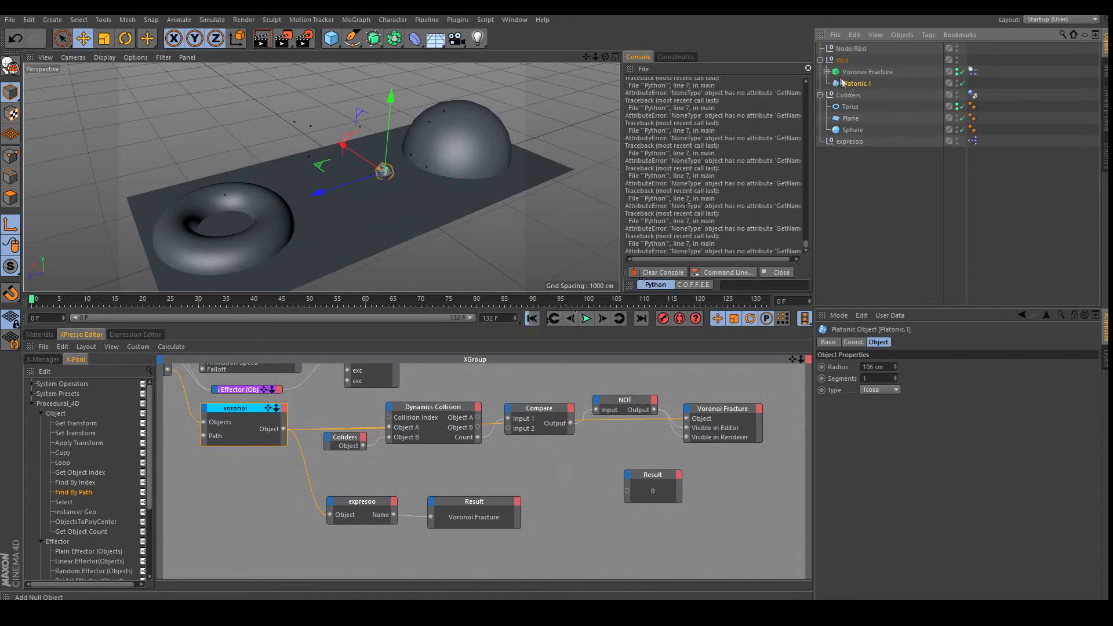
# Delete the Node:Rbd null so the Copy node regenerates its copies, and show the Copy node's parameters
pyautogui.moveTo(800, 360); pyautogui.dragTo(559, 359)
pyautogui.click(238, 427)
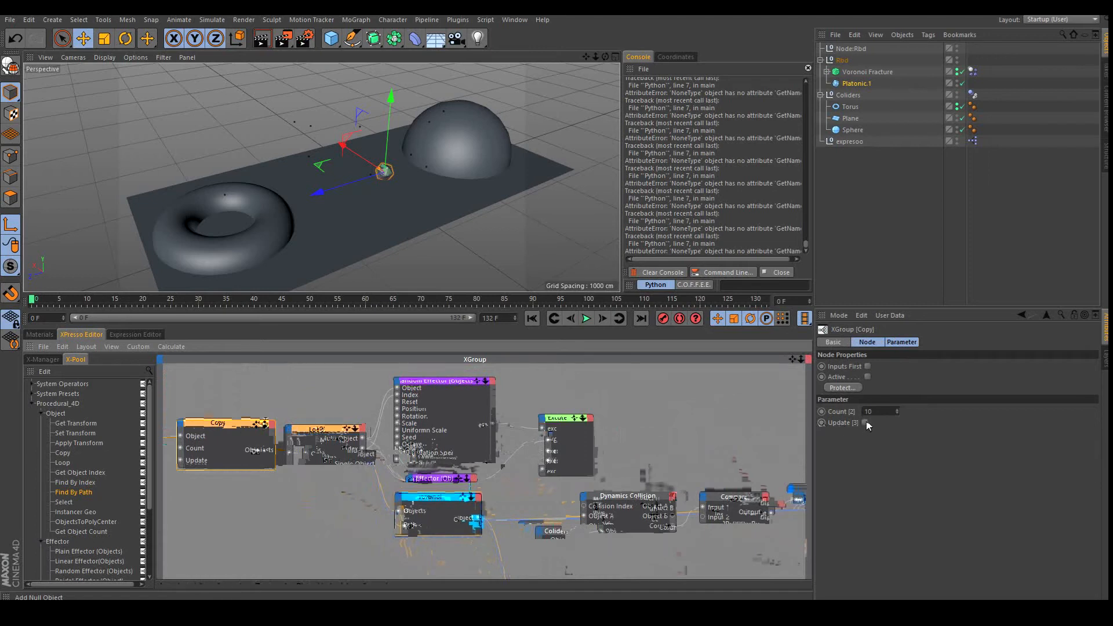
pyautogui.click(842, 51)
pyautogui.press('Delete')
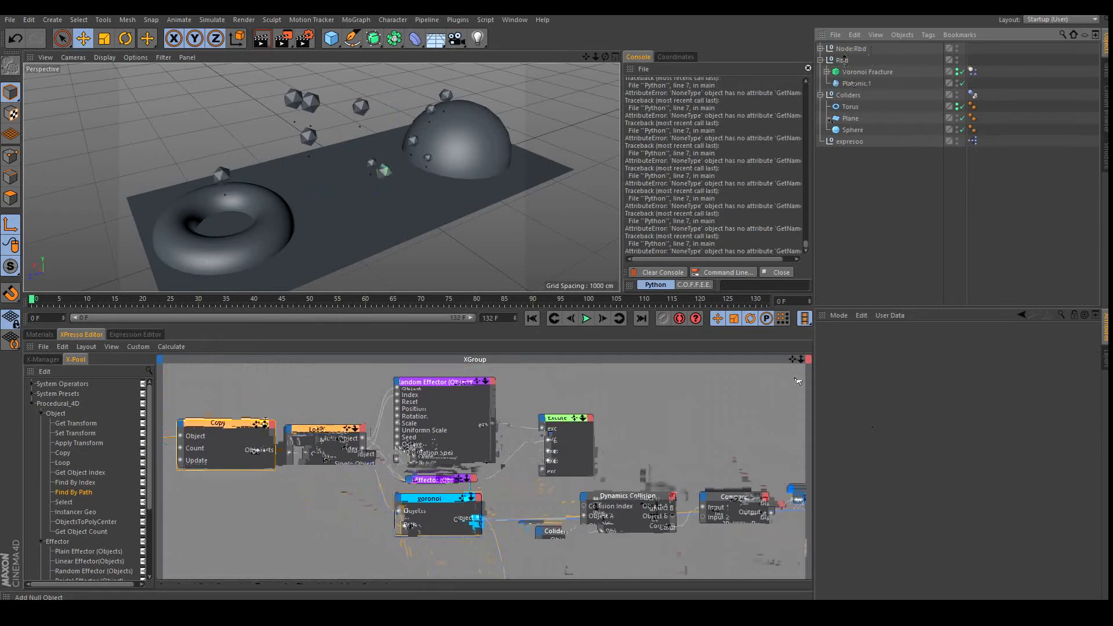
pyautogui.click(246, 441)
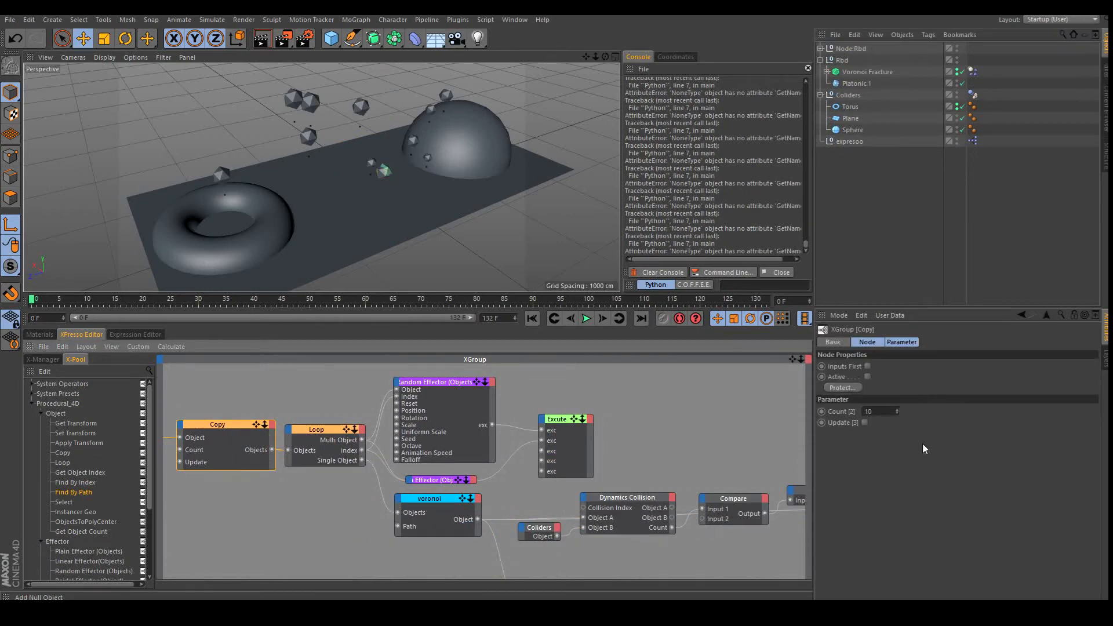
# Toggle the Copy node's Update option to refresh the copies, play the simulation, and rewind to frame 0
pyautogui.click(867, 423)
pyautogui.moveTo(792, 359); pyautogui.dragTo(535, 313)
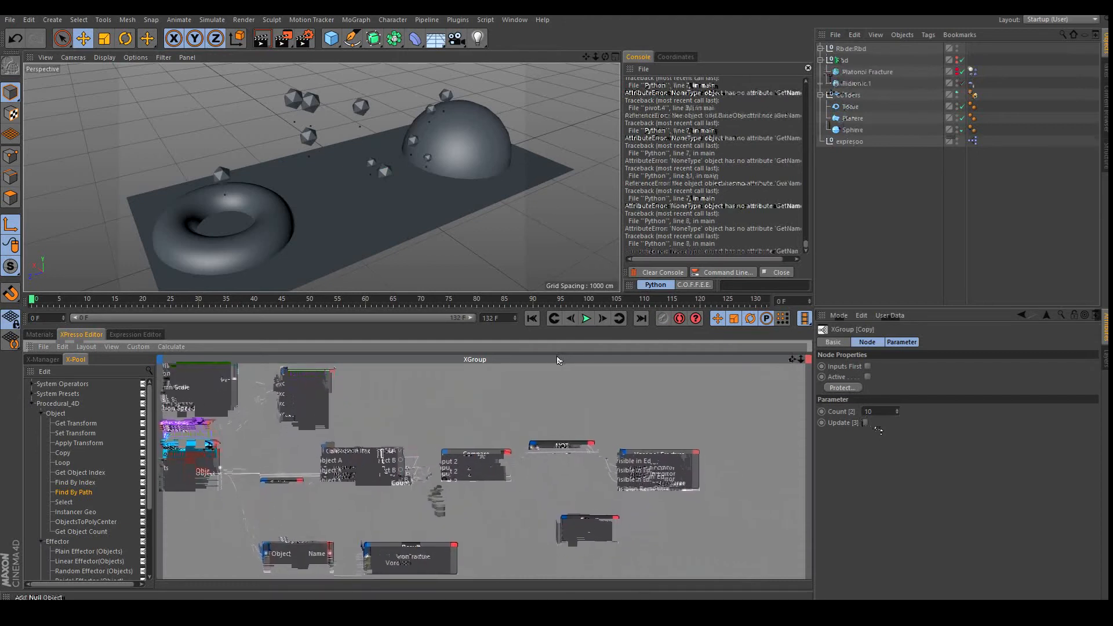
pyautogui.click(853, 85)
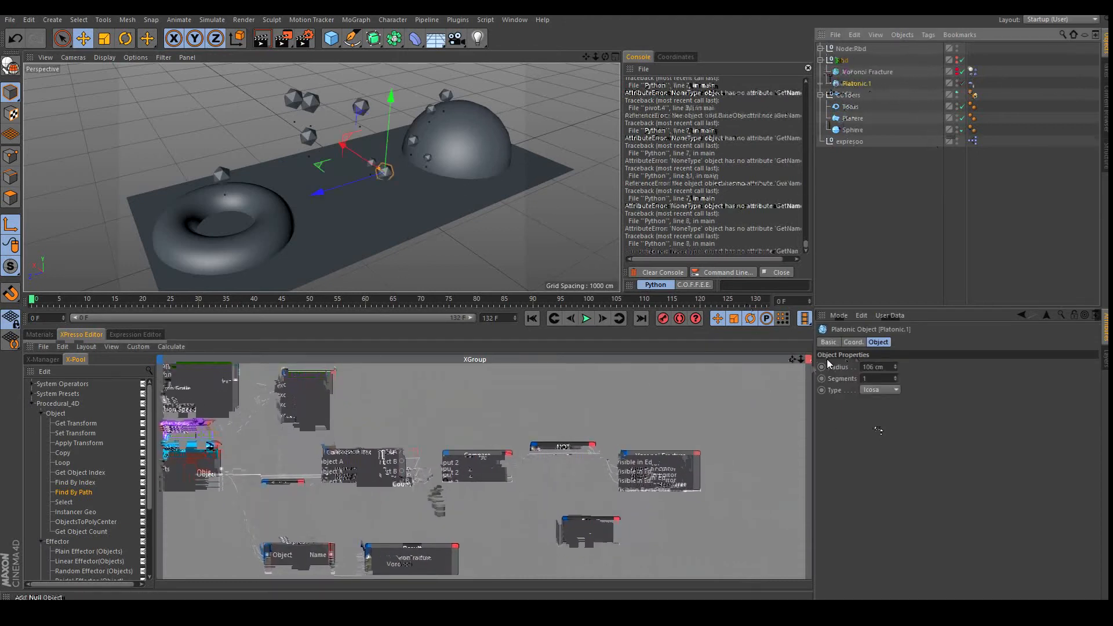
pyautogui.click(586, 319)
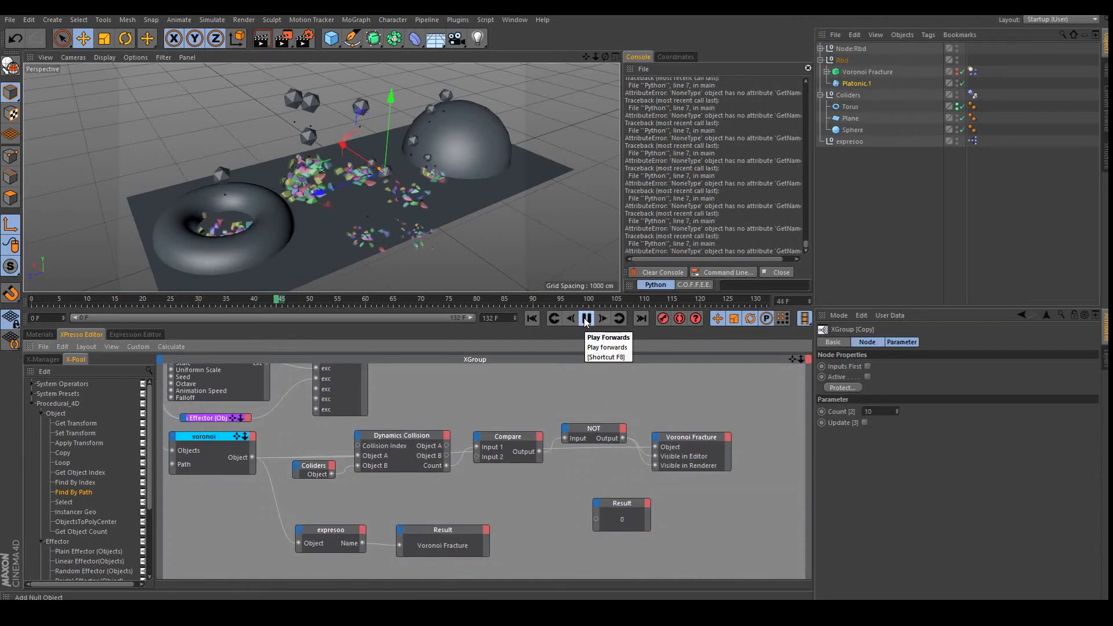
pyautogui.click(586, 319)
pyautogui.click(532, 319)
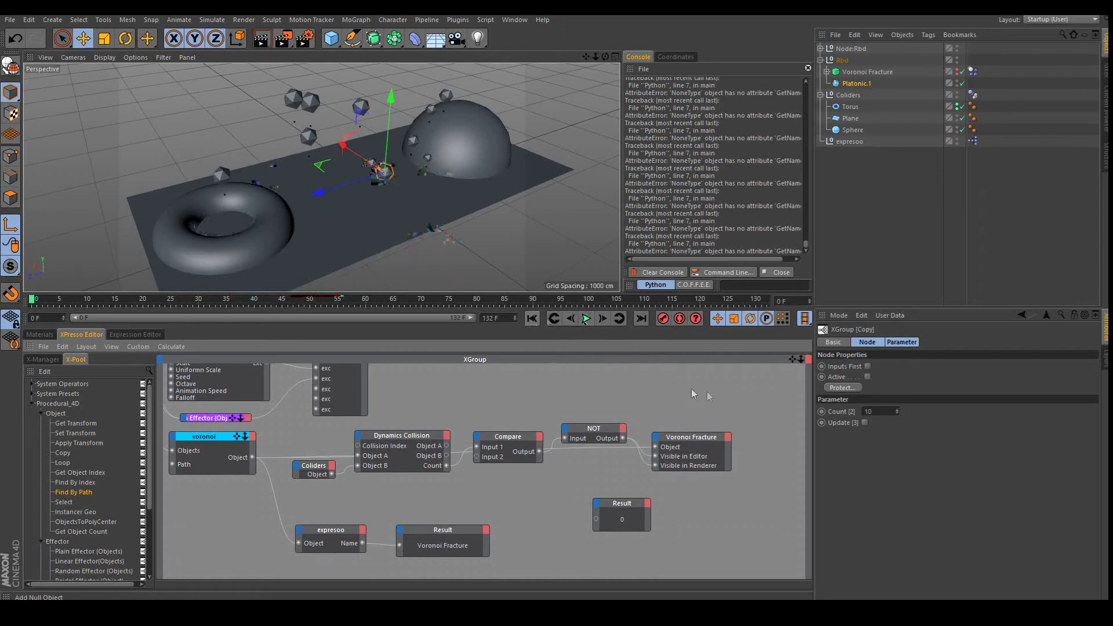
# Bring the Platonic.1 object into the XGroup as a node below Voronoi Fracture, and delete the unconnected Result node
pyautogui.moveTo(792, 359); pyautogui.dragTo(768, 362)
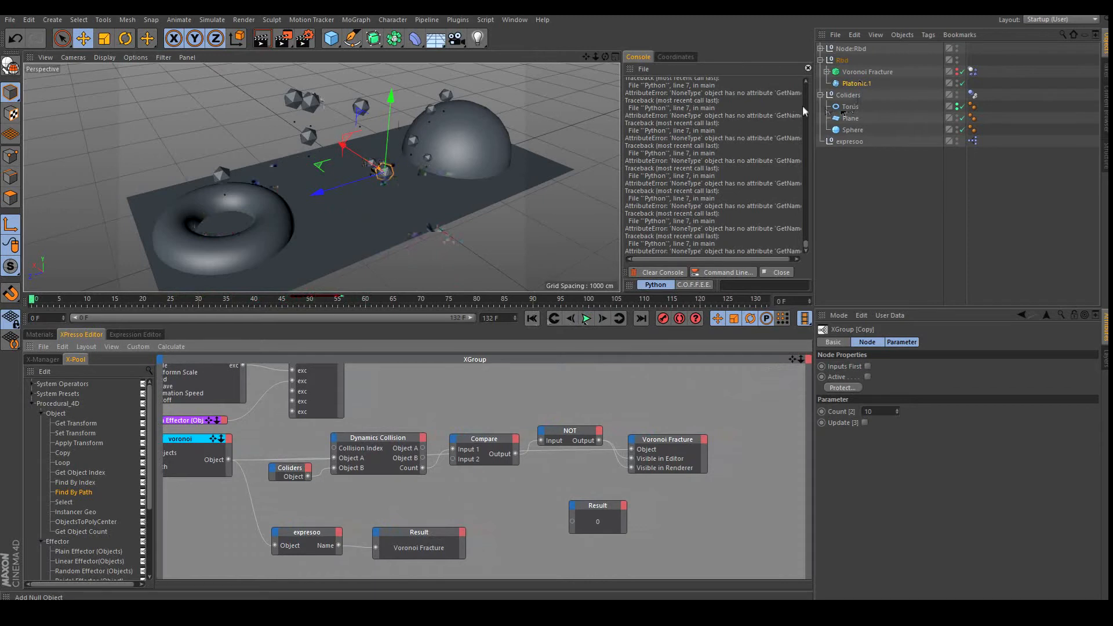
pyautogui.click(850, 87)
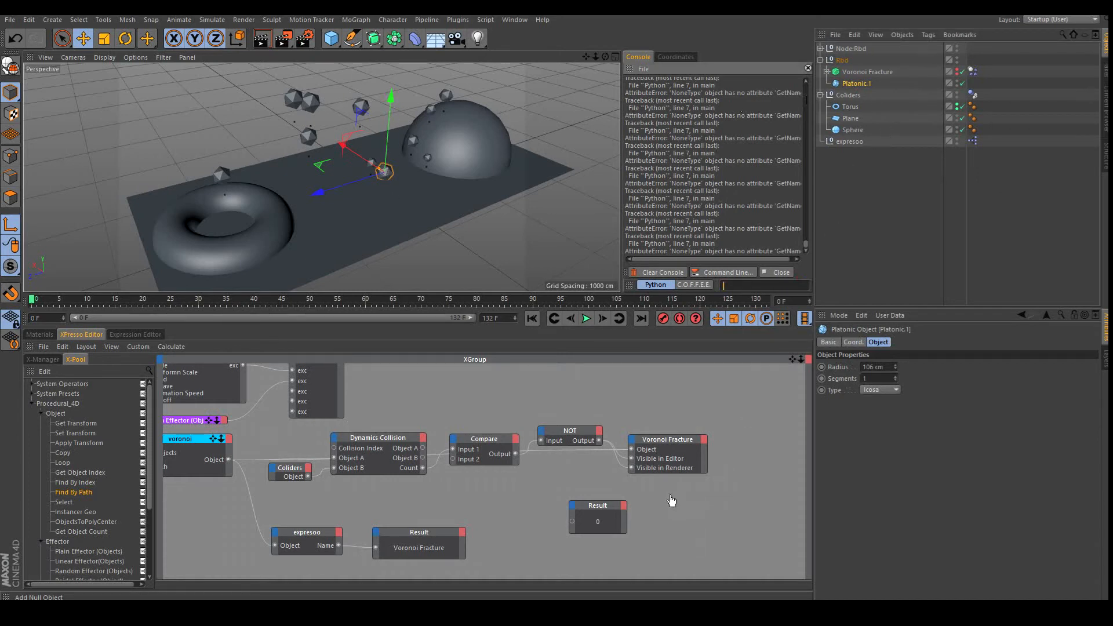
pyautogui.moveTo(671, 501); pyautogui.dragTo(670, 498)
pyautogui.moveTo(590, 508); pyautogui.dragTo(594, 544)
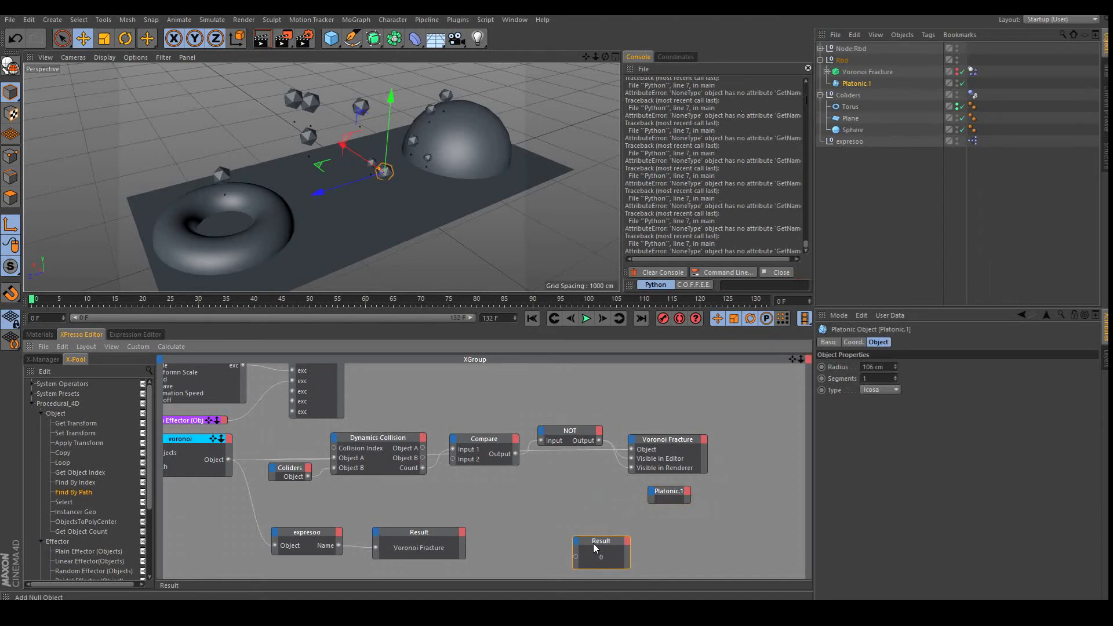
pyautogui.press('Delete')
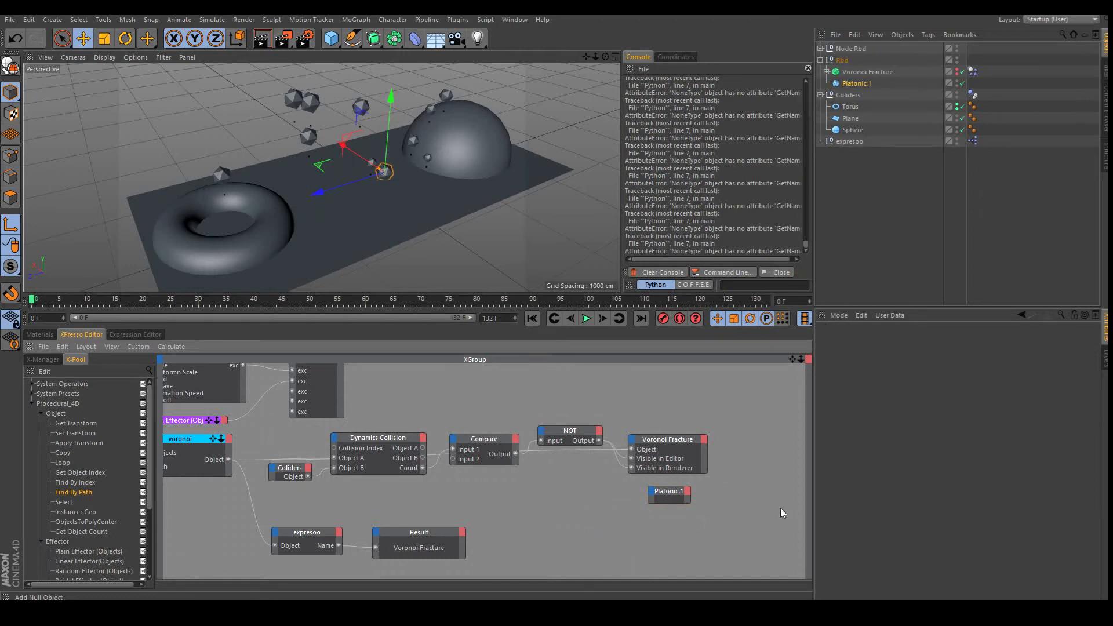
# Add an Object input to the Platonic.1 node and enlarge the node beneath Voronoi Fracture
pyautogui.click(653, 492)
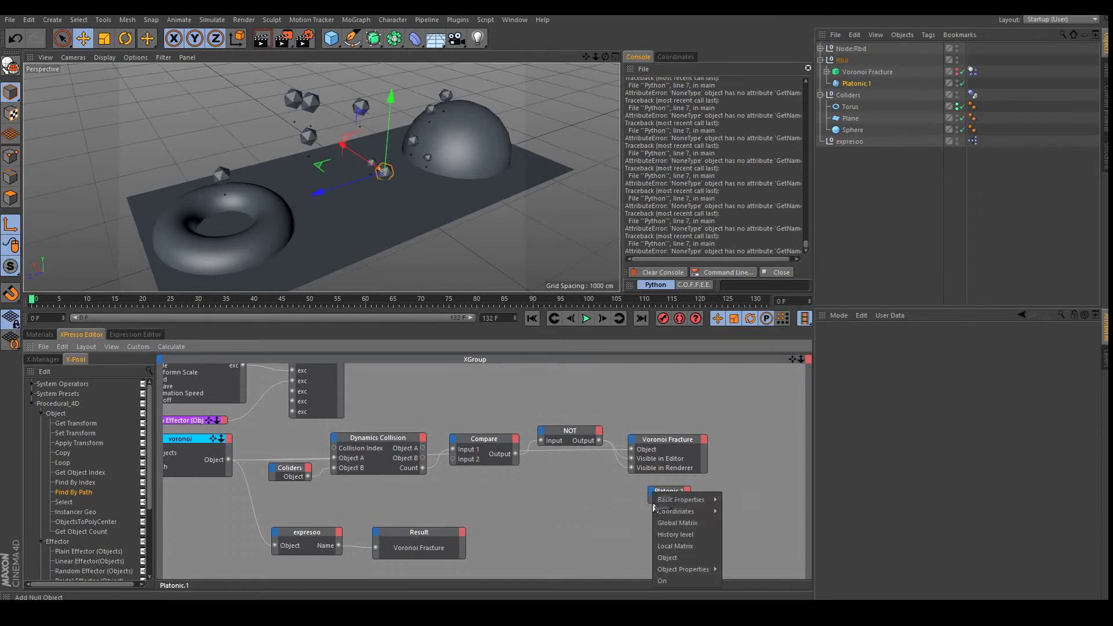
pyautogui.click(677, 541)
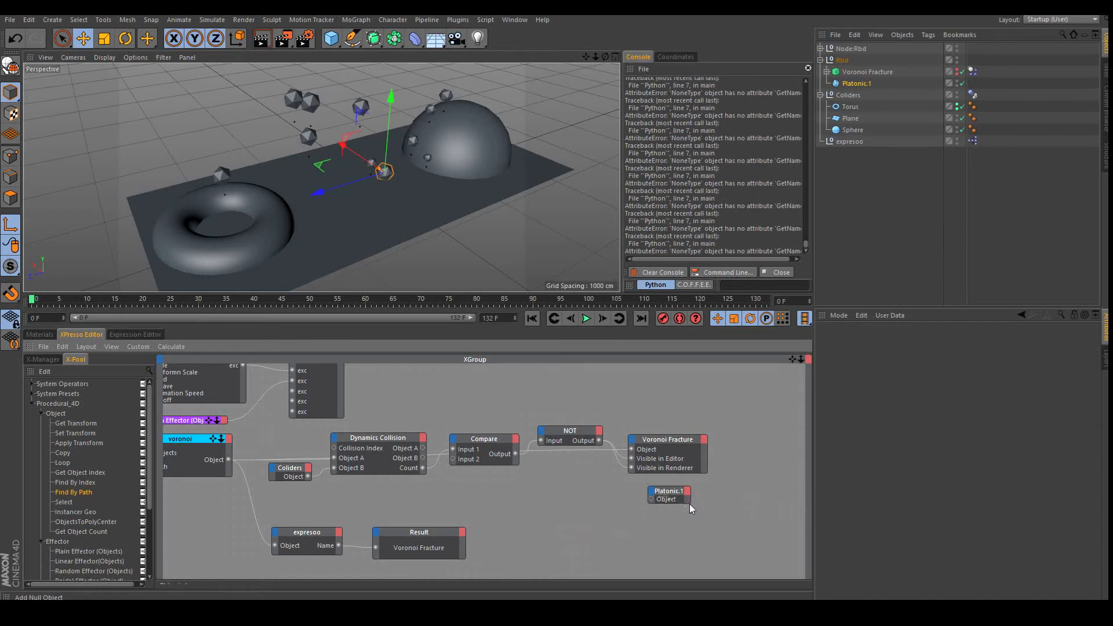
pyautogui.moveTo(689, 504); pyautogui.dragTo(650, 488)
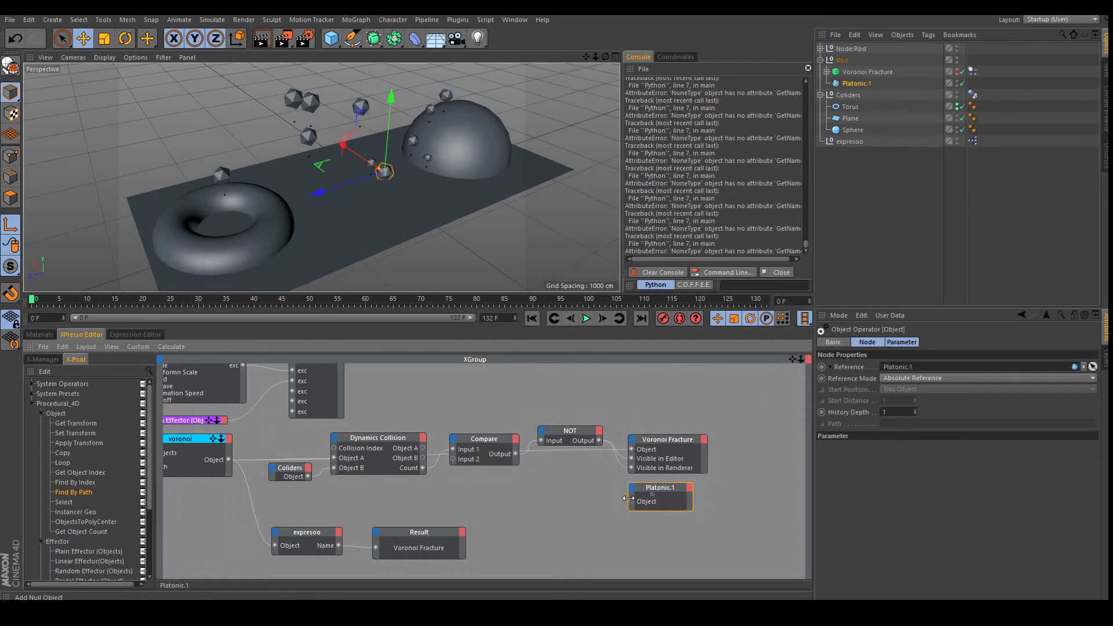
# Duplicate the voronoi path node, place the copy below the original, and rename it platonic
pyautogui.moveTo(793, 360); pyautogui.dragTo(903, 330)
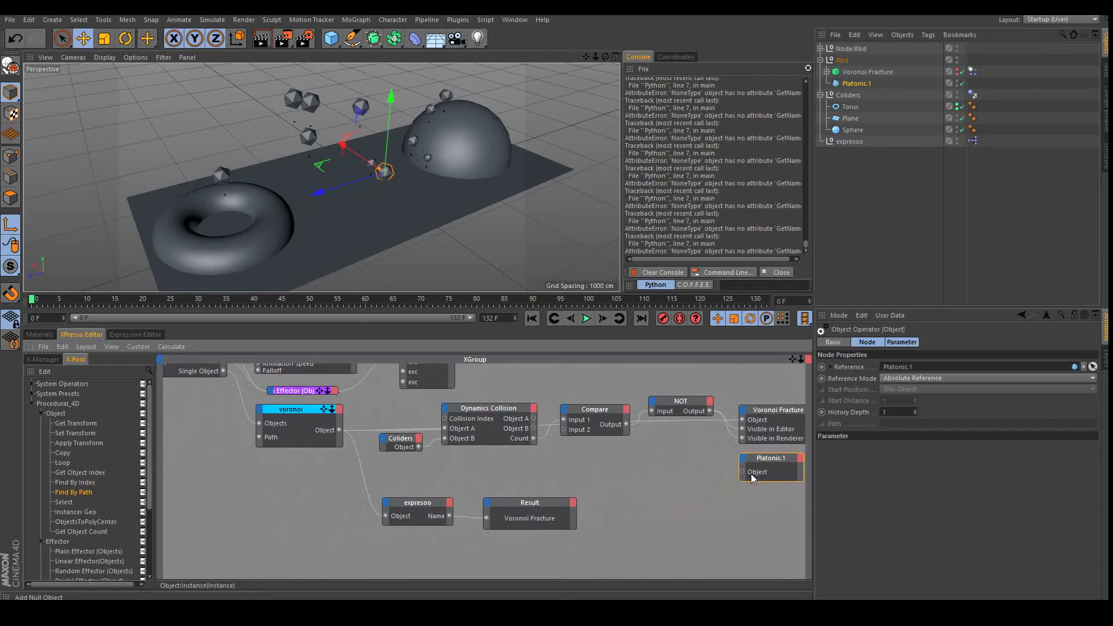
pyautogui.moveTo(793, 359); pyautogui.dragTo(730, 368)
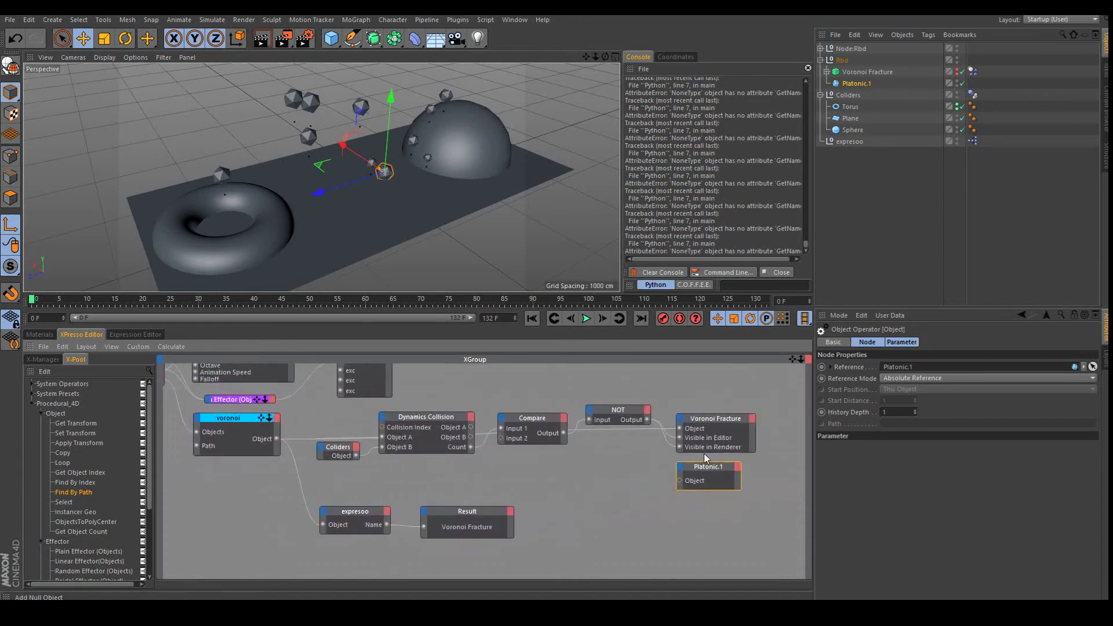
pyautogui.click(228, 420)
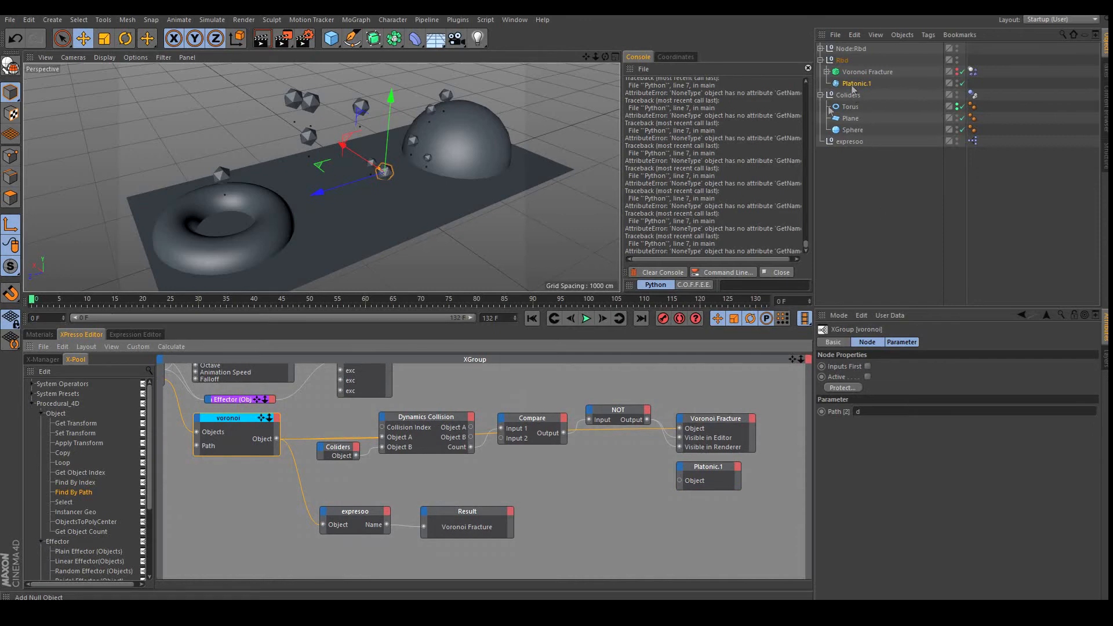
pyautogui.moveTo(795, 359); pyautogui.dragTo(875, 352)
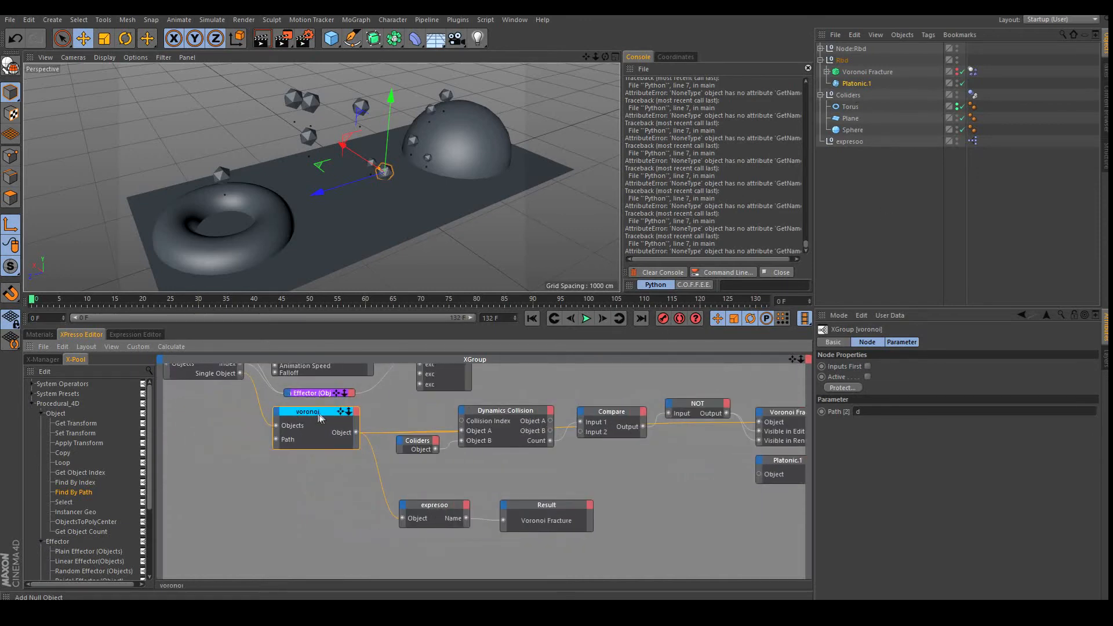
pyautogui.moveTo(318, 414); pyautogui.dragTo(321, 488)
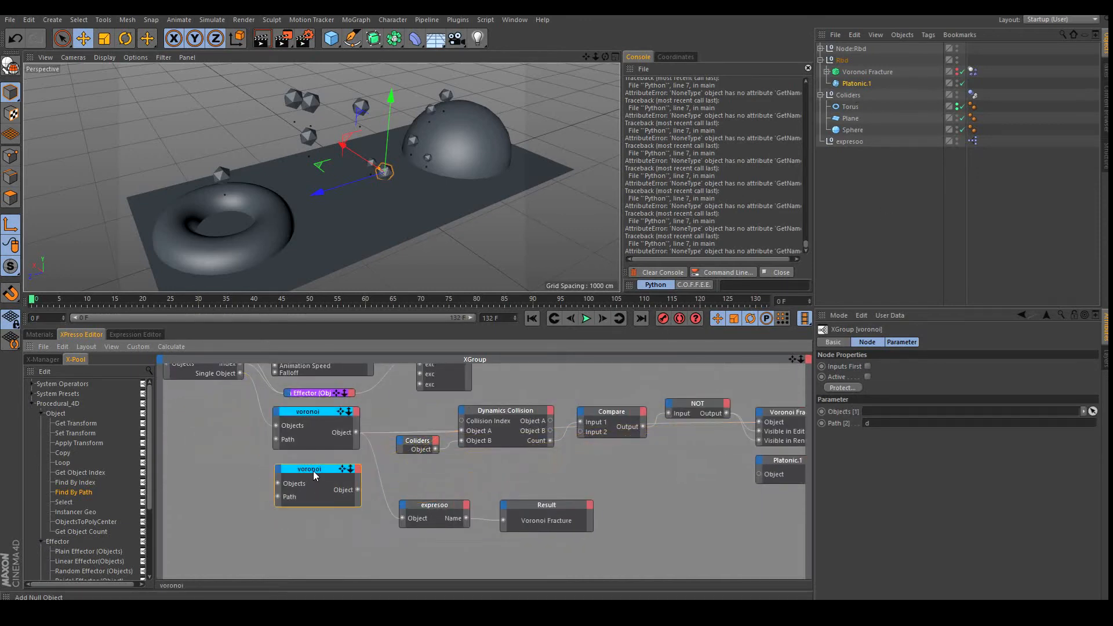
pyautogui.rightClick(314, 475)
pyautogui.click(341, 563)
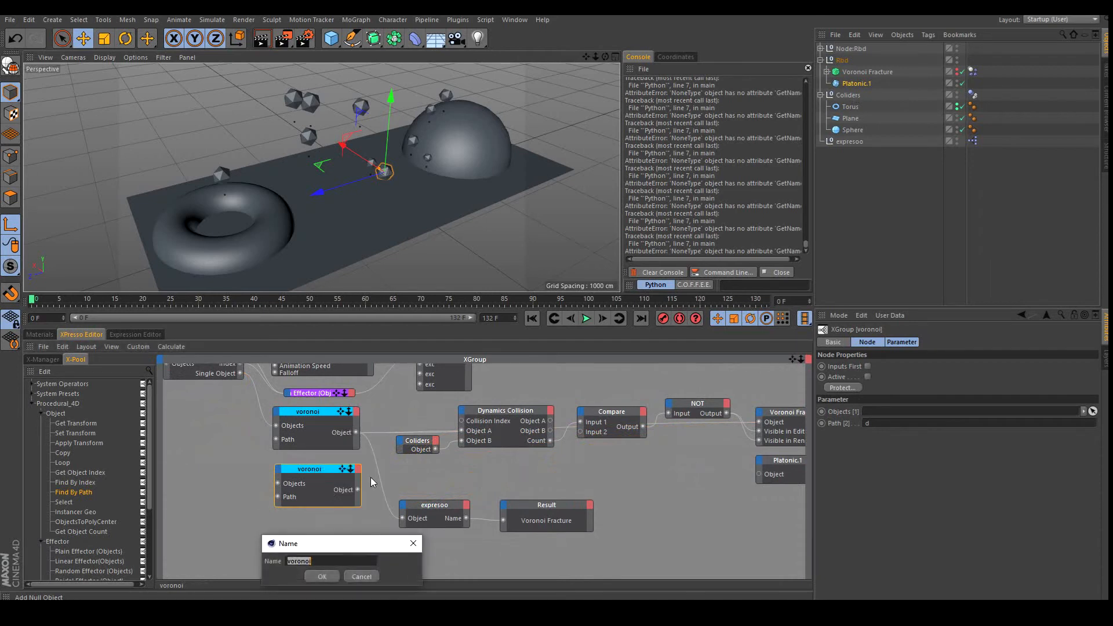
pyautogui.write('pa')
pyautogui.write('latonic')
pyautogui.press('Return')
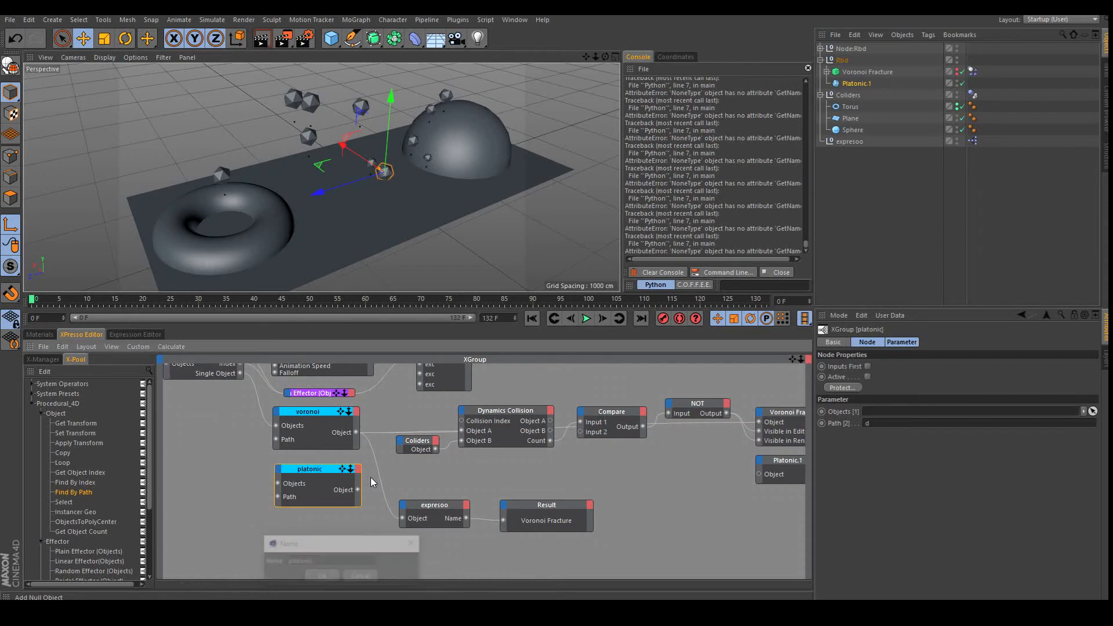
# Connect the Loop's Single Object output to the platonic node's Objects input and edit its Path to target Platonic.1
pyautogui.moveTo(276, 482); pyautogui.dragTo(278, 485)
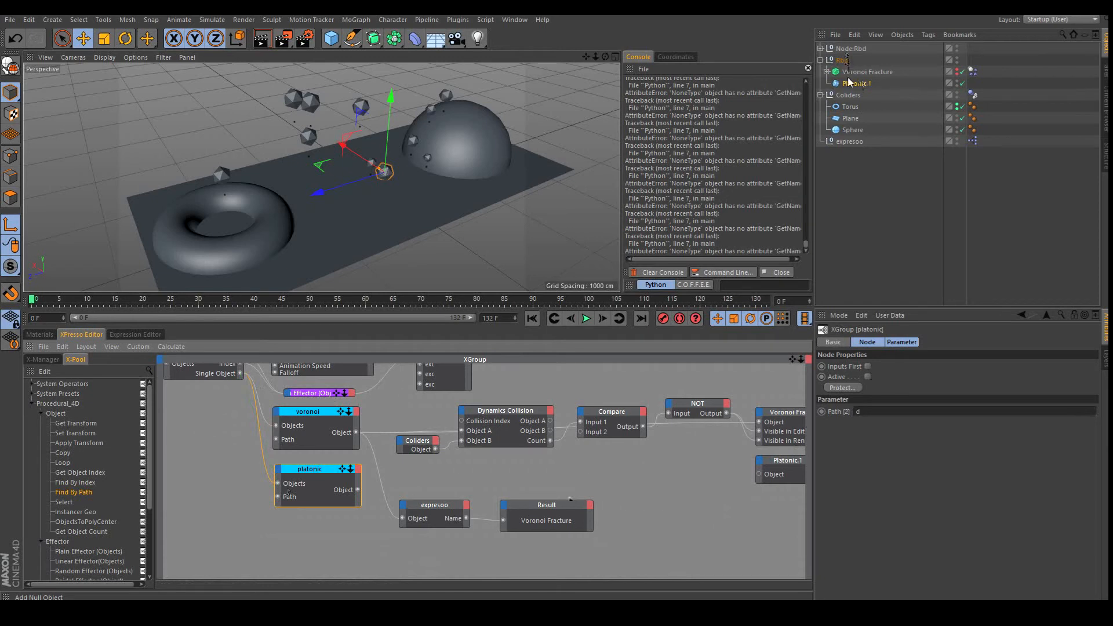
pyautogui.click(877, 411)
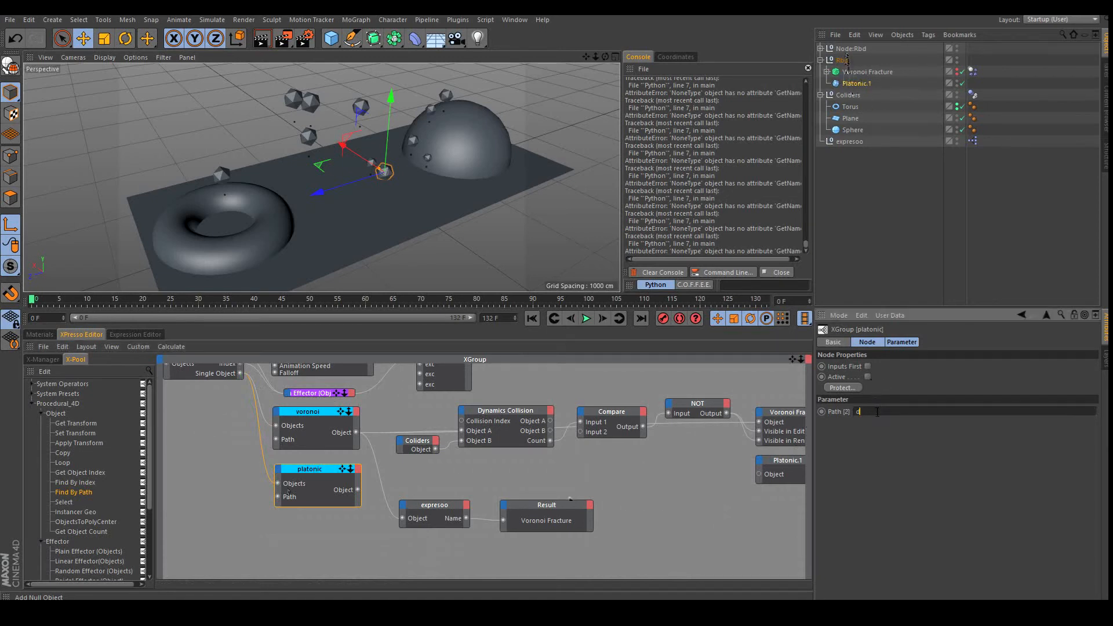
pyautogui.click(656, 485)
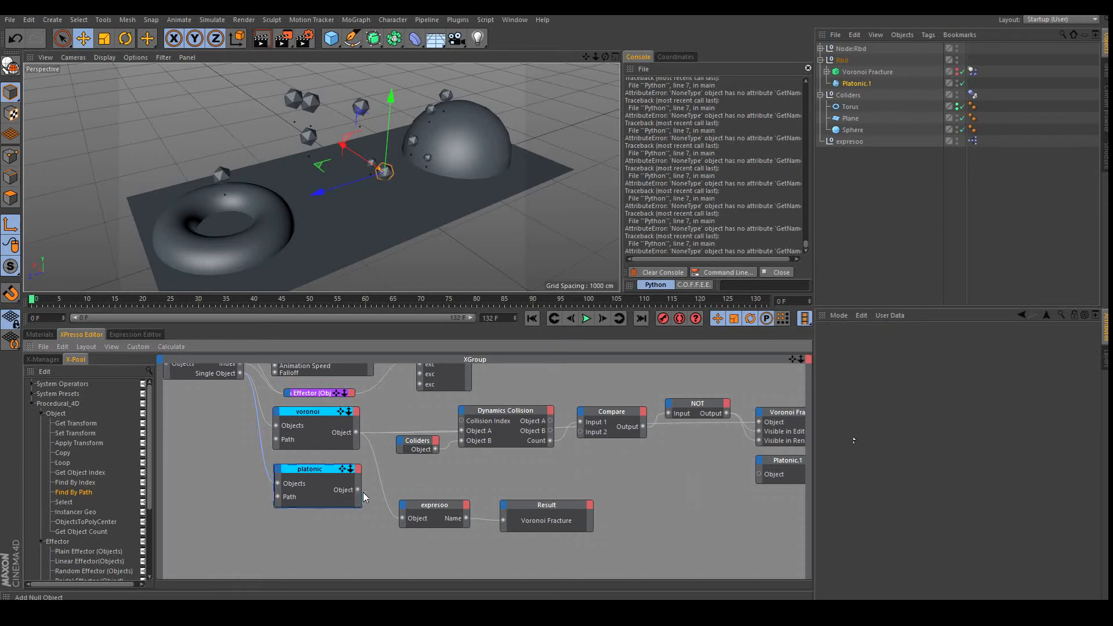
# Connect the platonic node's Object output to the Object inputs of the expresoo and Platonic.1 nodes
pyautogui.moveTo(358, 491); pyautogui.dragTo(403, 519)
pyautogui.moveTo(359, 490); pyautogui.dragTo(760, 475)
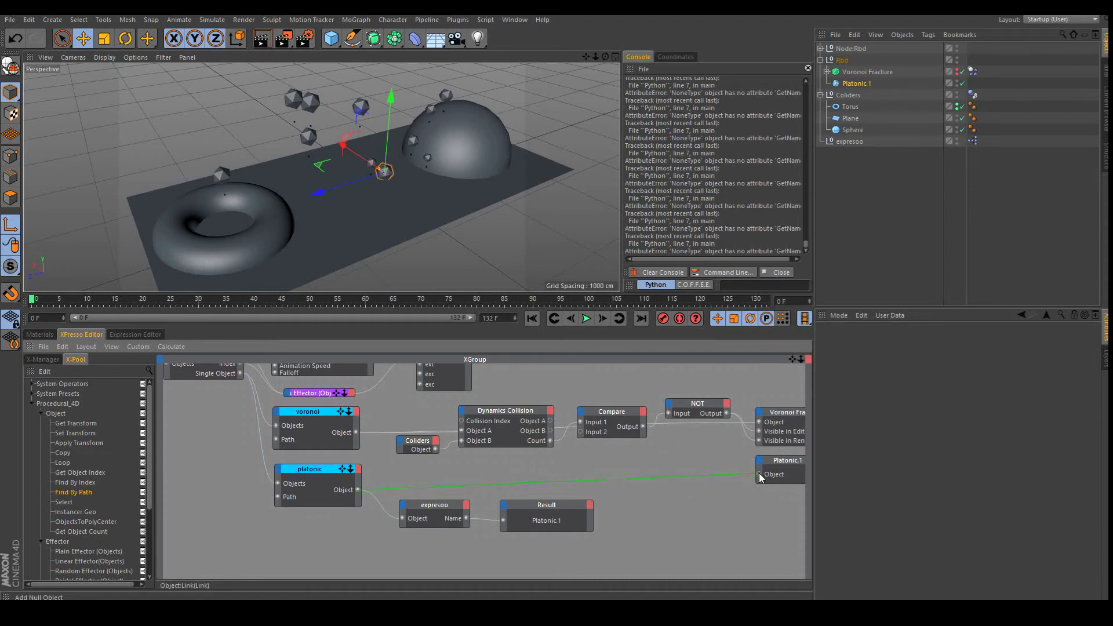
# Add Visible in Editor and Visible in Renderer inputs to the Platonic.1 node and feed both from Compare's Output
pyautogui.moveTo(793, 359); pyautogui.dragTo(513, 343)
pyautogui.moveTo(620, 436); pyautogui.dragTo(624, 443)
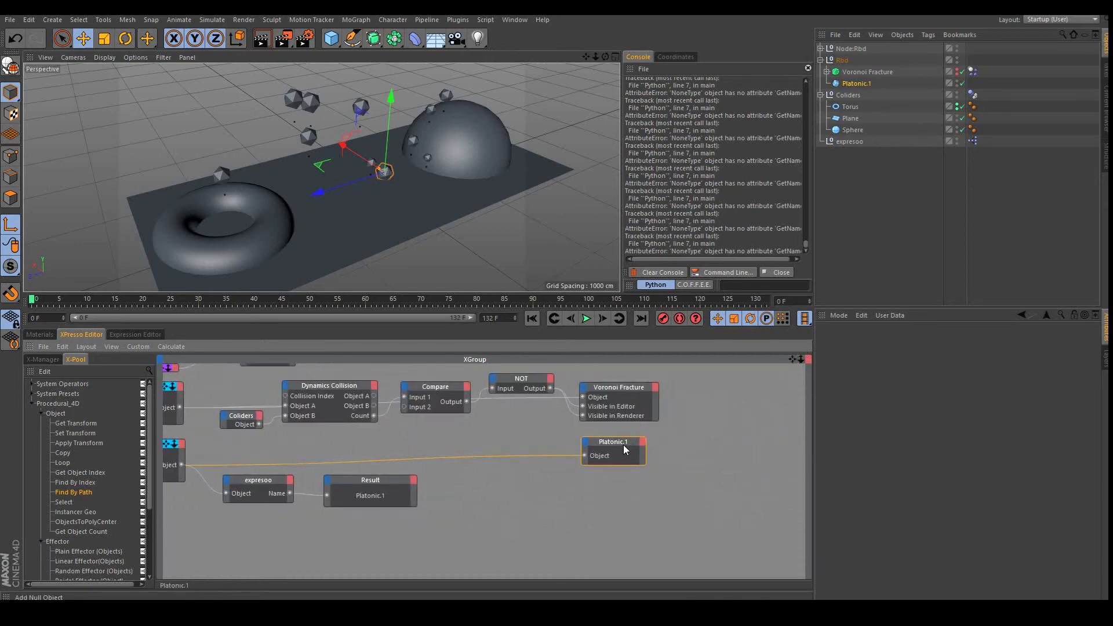
pyautogui.click(583, 443)
pyautogui.moveTo(612, 451)
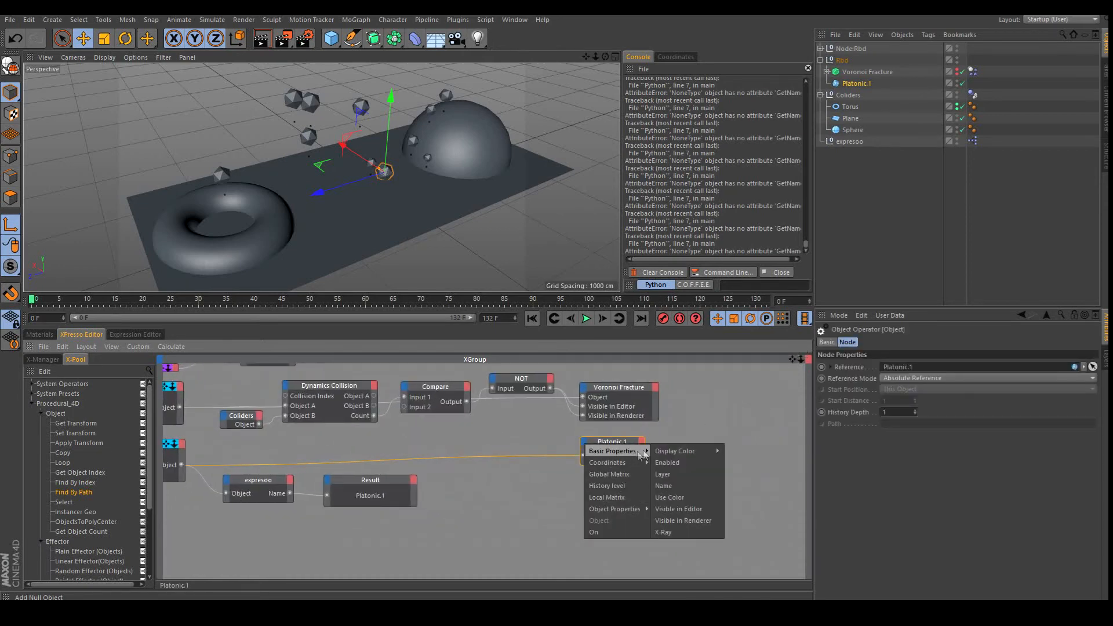
pyautogui.click(688, 510)
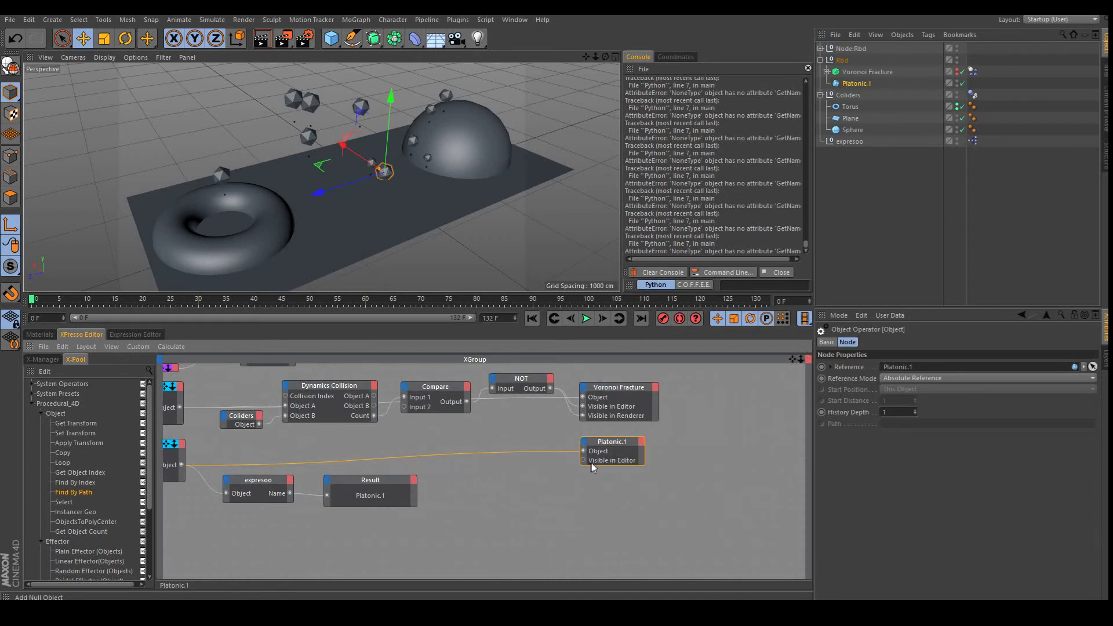
pyautogui.click(585, 440)
pyautogui.moveTo(613, 448)
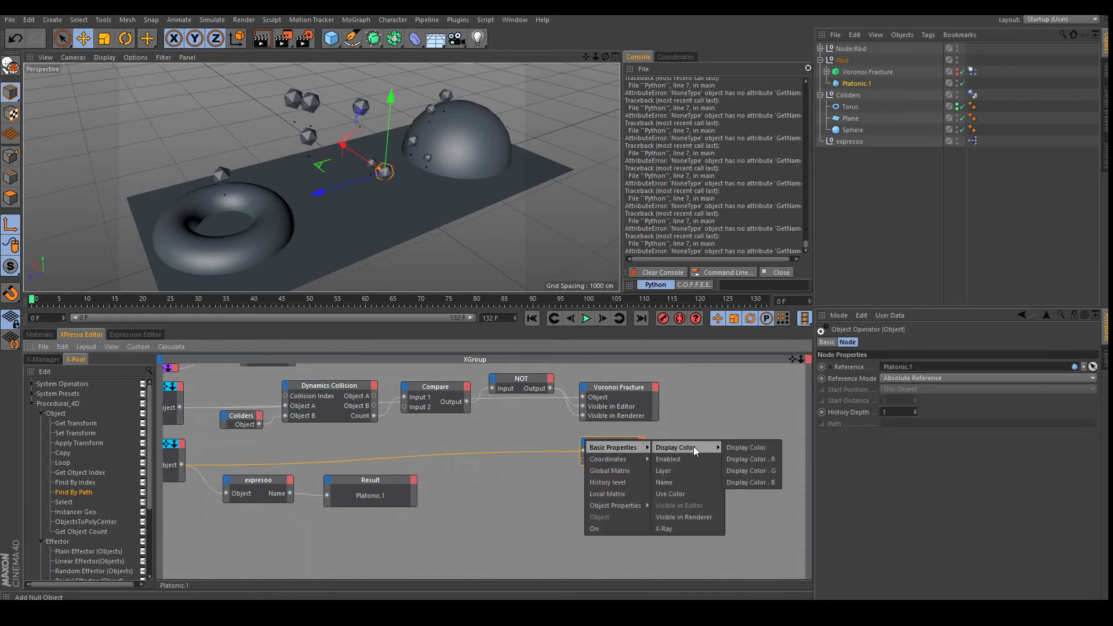
pyautogui.click(698, 514)
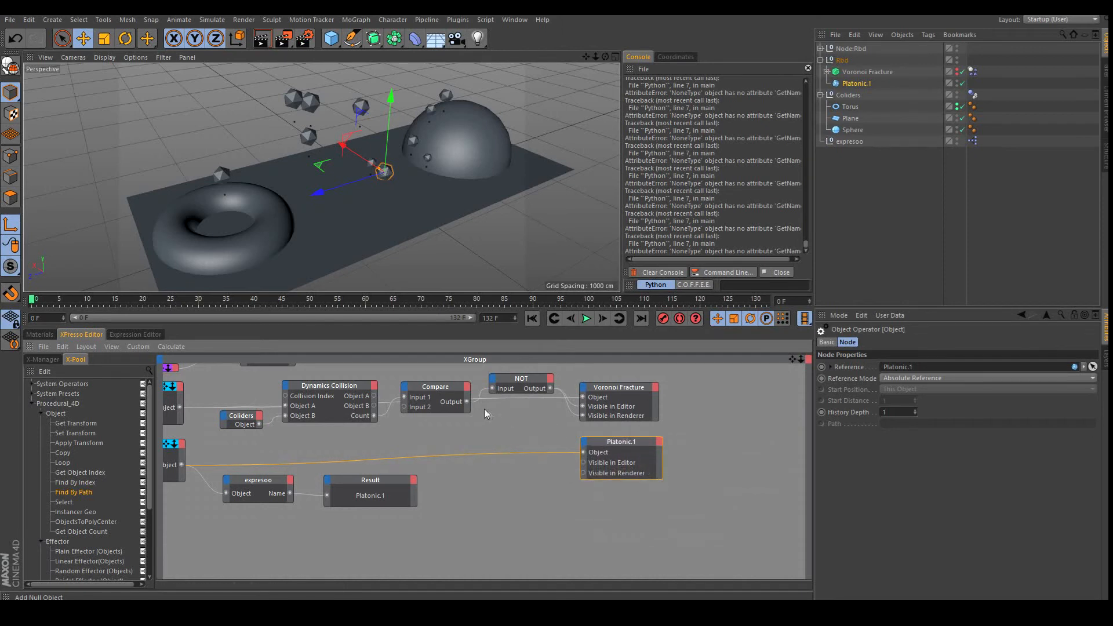
pyautogui.moveTo(467, 403); pyautogui.dragTo(583, 463)
pyautogui.moveTo(468, 402); pyautogui.dragTo(583, 473)
# Play the simulation to check the visibility switch, replay it from the start, and return to frame 0
pyautogui.click(587, 318)
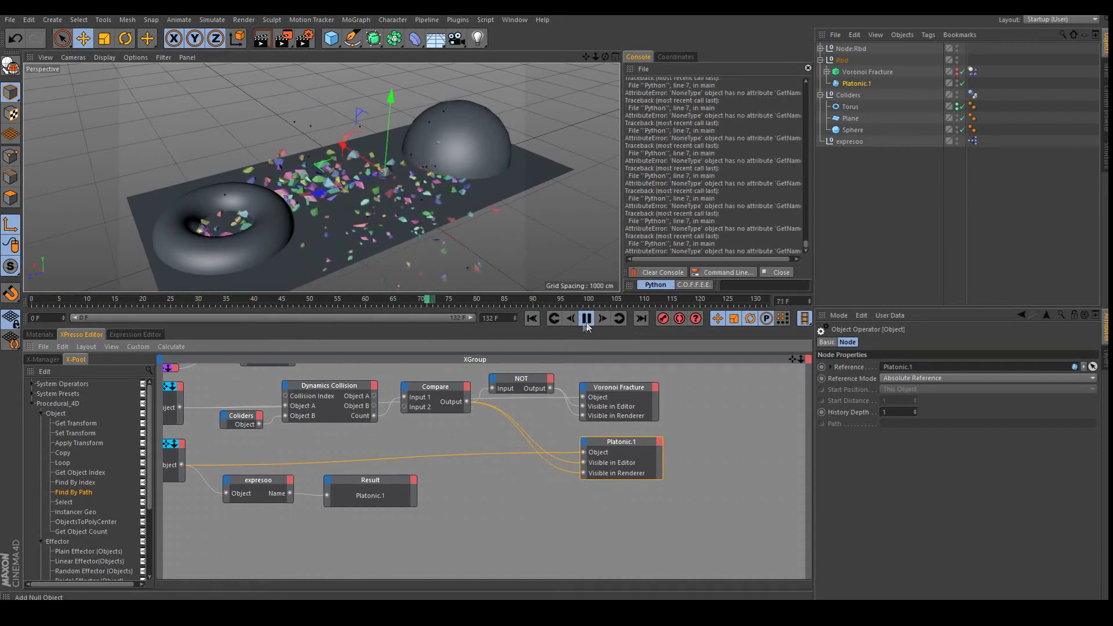
pyautogui.click(533, 318)
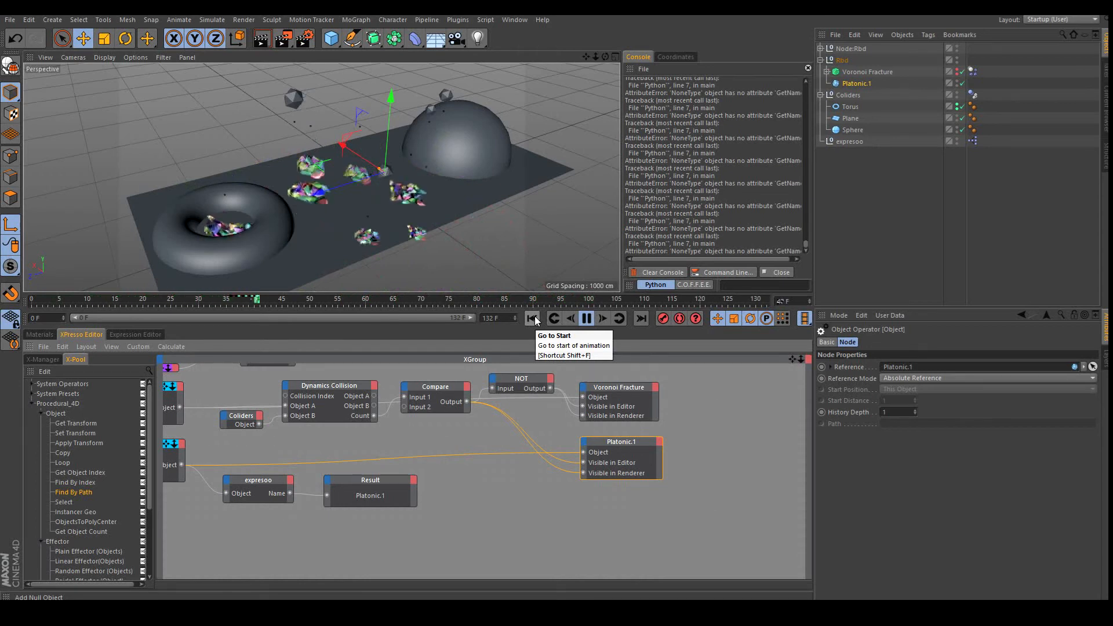
pyautogui.click(586, 318)
pyautogui.click(532, 319)
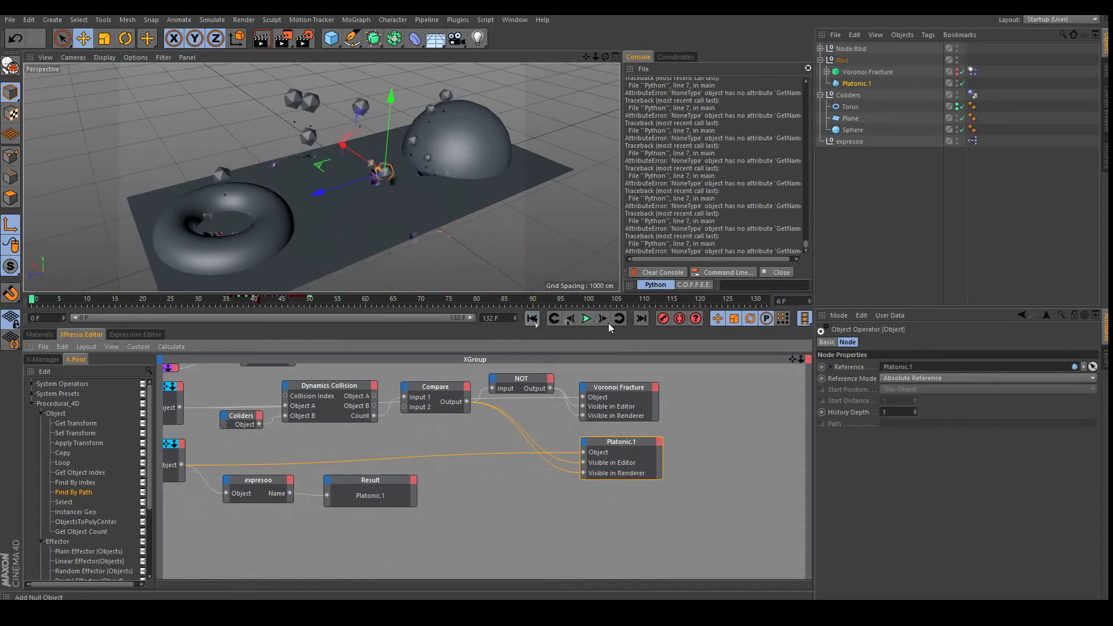
# Copy the Voronoi Fracture's Dynamics Body tag onto Platonic.1, and delete the Node:Rbd null to regenerate the copies
pyautogui.moveTo(793, 360); pyautogui.dragTo(908, 400)
pyautogui.click(872, 72)
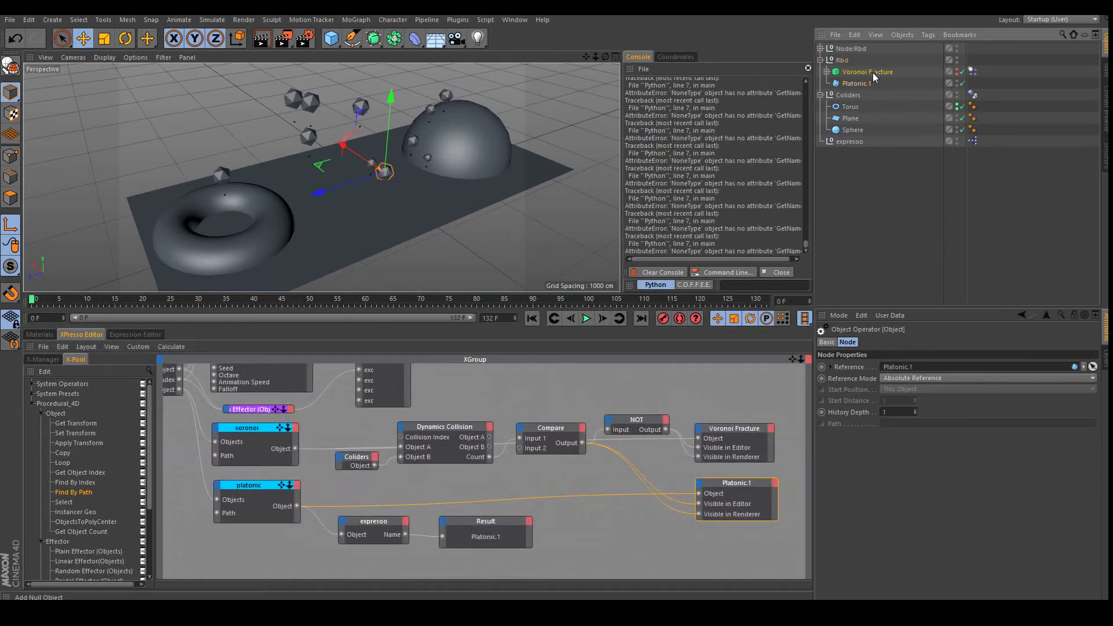
pyautogui.click(855, 84)
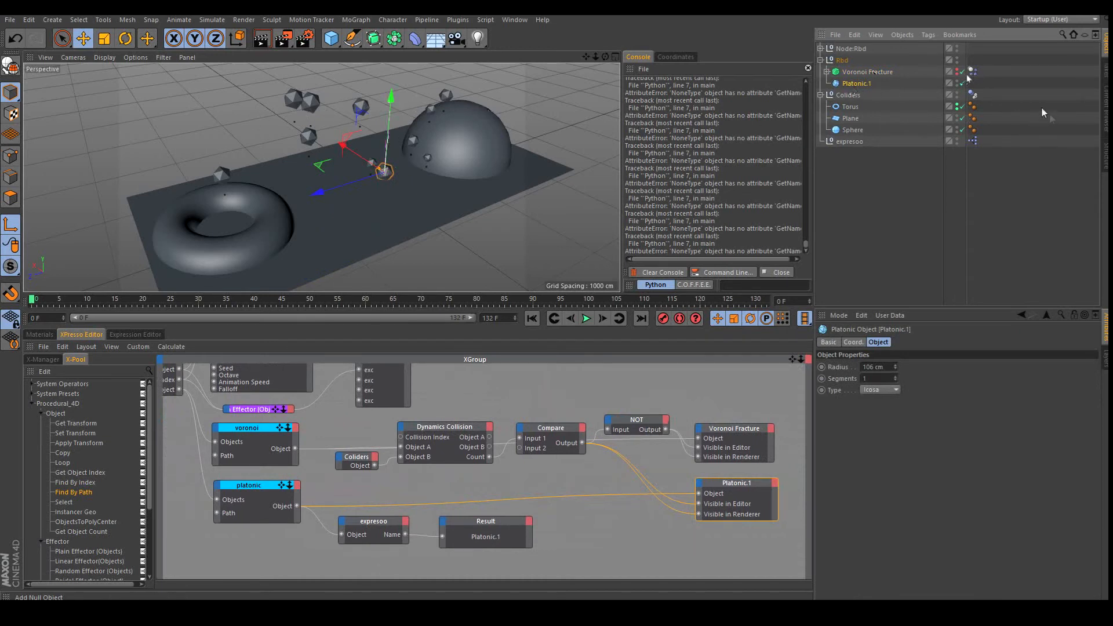
pyautogui.click(972, 71)
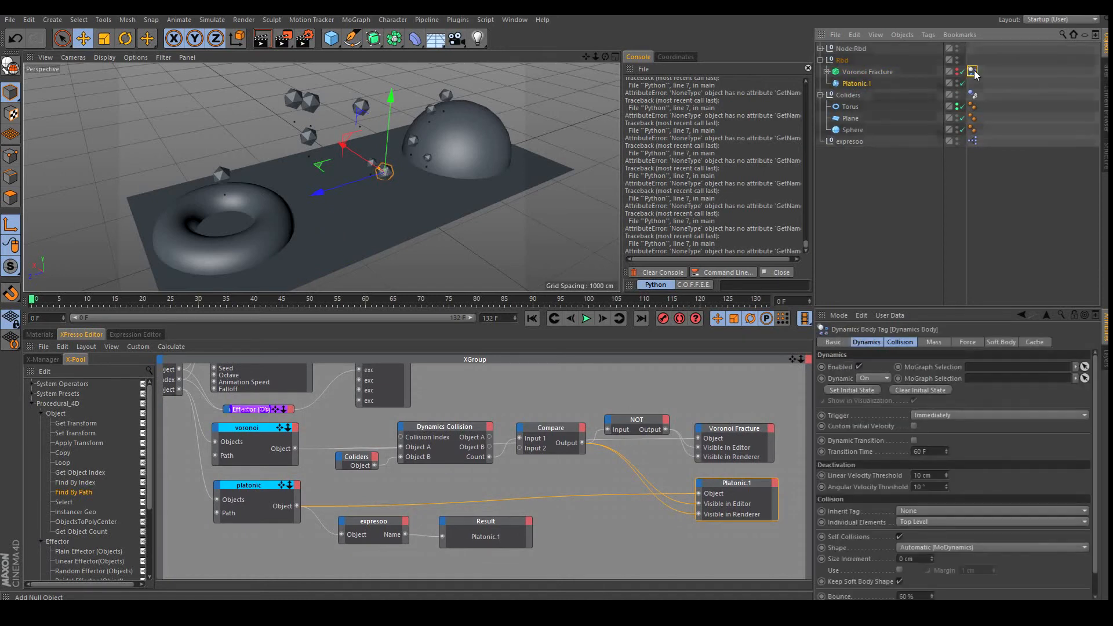
pyautogui.keyDown('ctrl'); pyautogui.moveTo(974, 74); pyautogui.dragTo(976, 84); pyautogui.keyUp('ctrl')
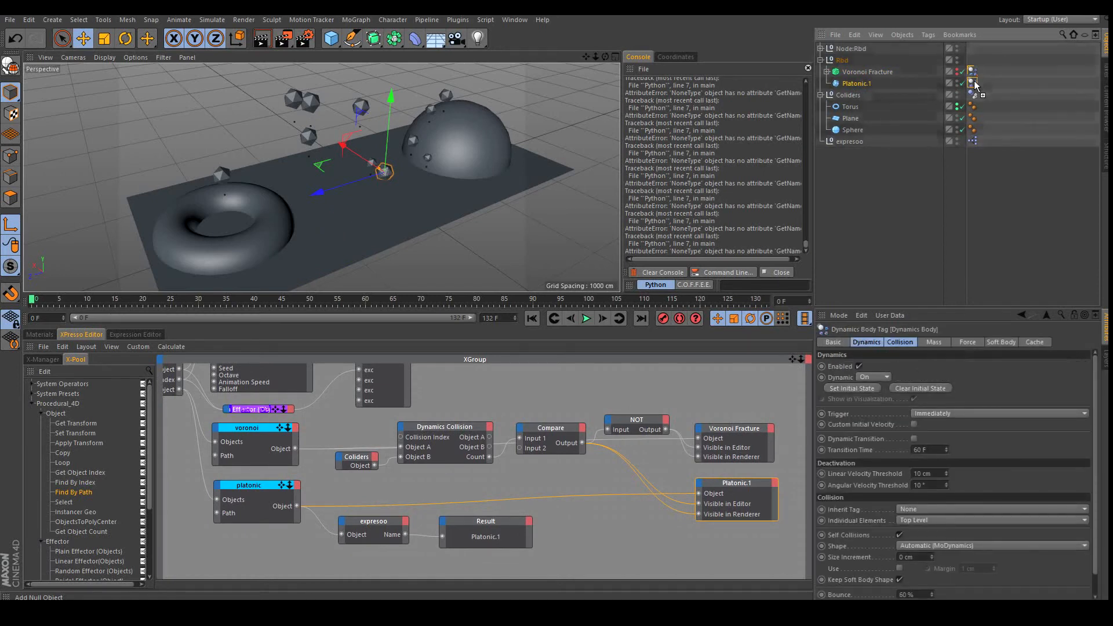
pyautogui.click(857, 48)
pyautogui.press('Delete')
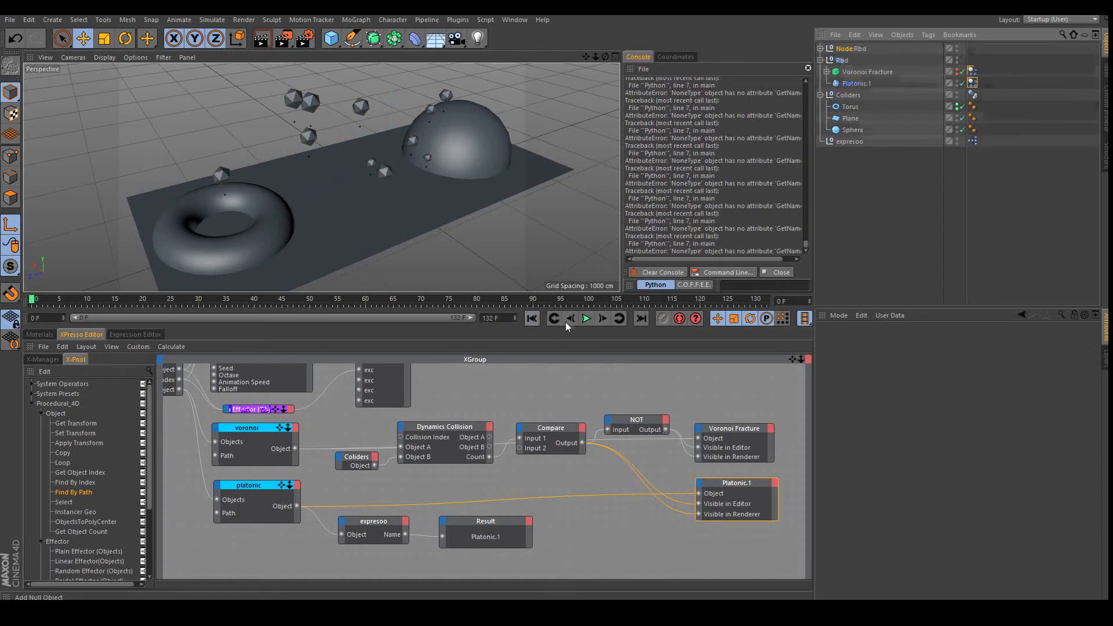
# Play the simulation to check the copies with the added Dynamics Body tag, and return to frame 0
pyautogui.click(586, 319)
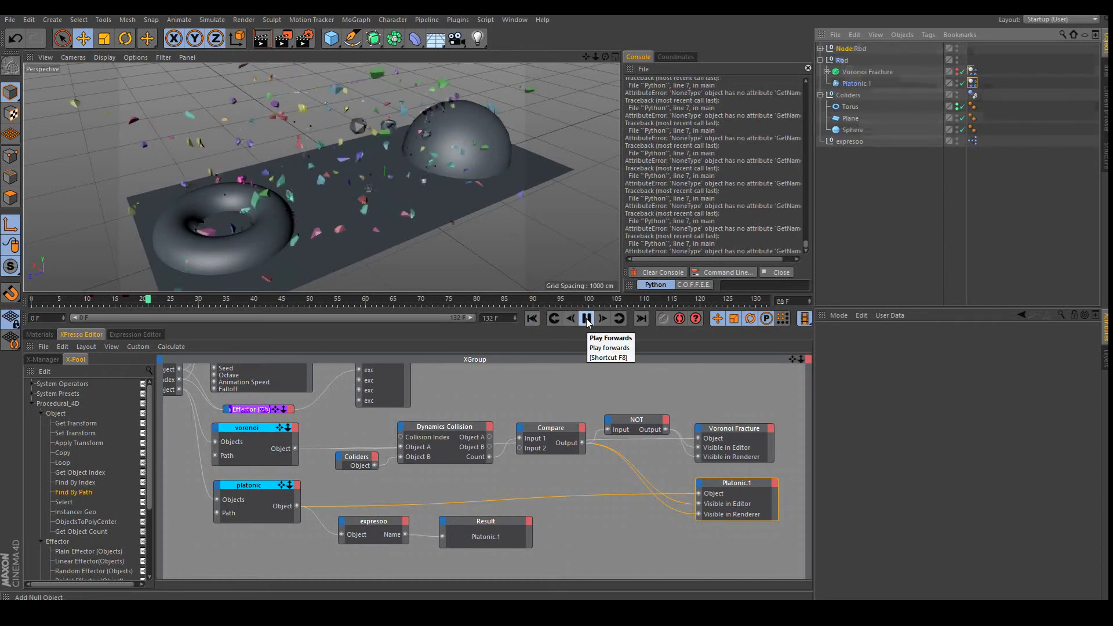
pyautogui.click(586, 319)
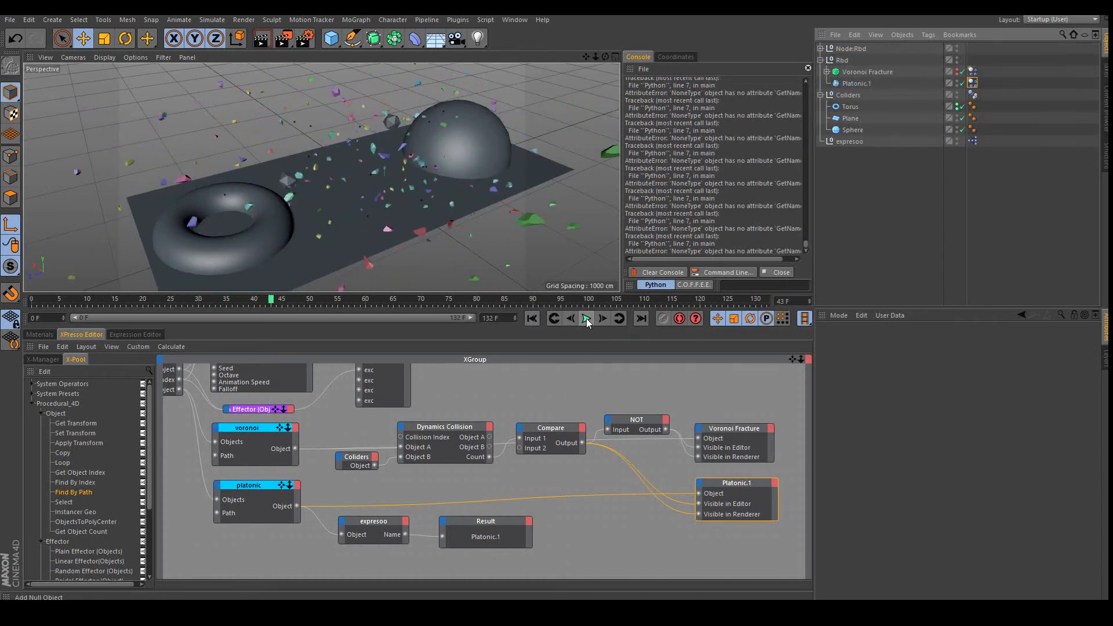
pyautogui.click(533, 318)
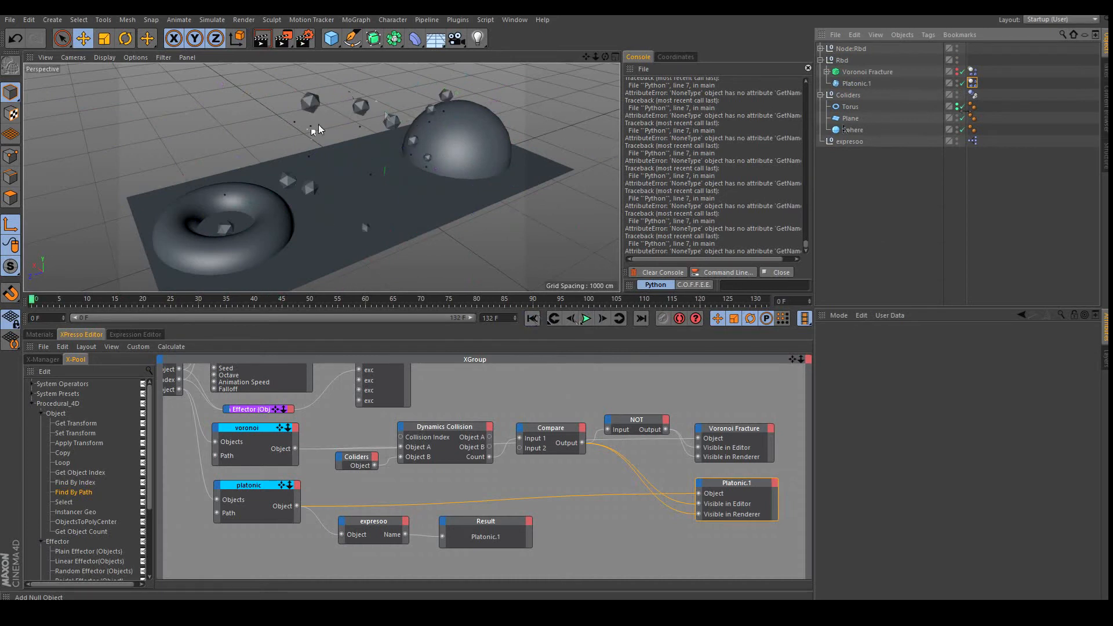
# Delete the Dynamics Body tag from Platonic.1 and shift the platonic node slightly in the graph
pyautogui.click(972, 84)
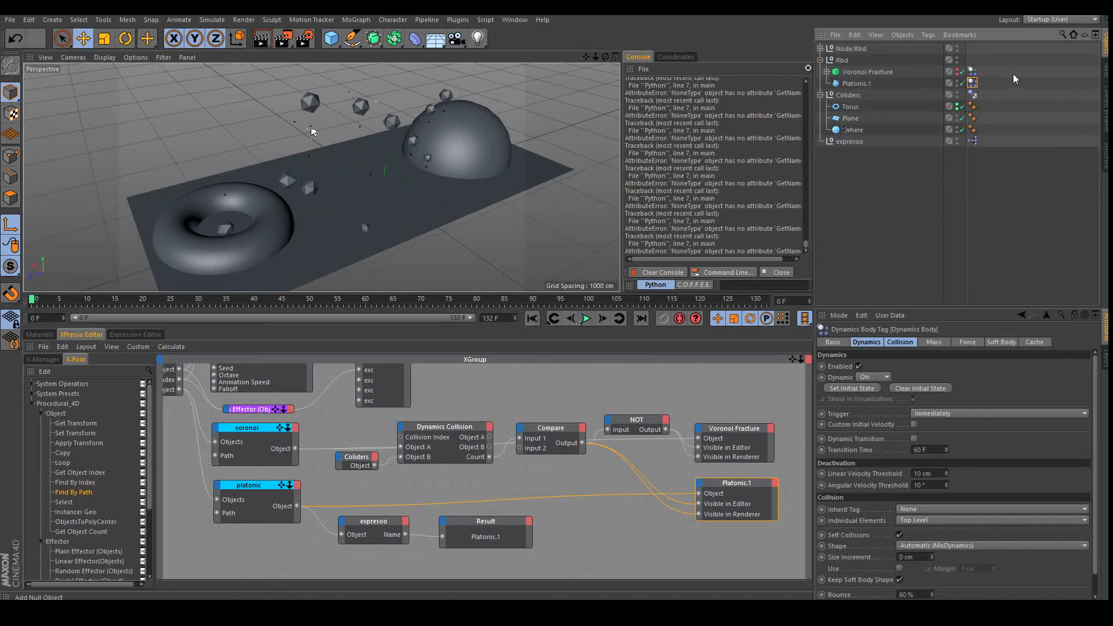
pyautogui.click(1013, 73)
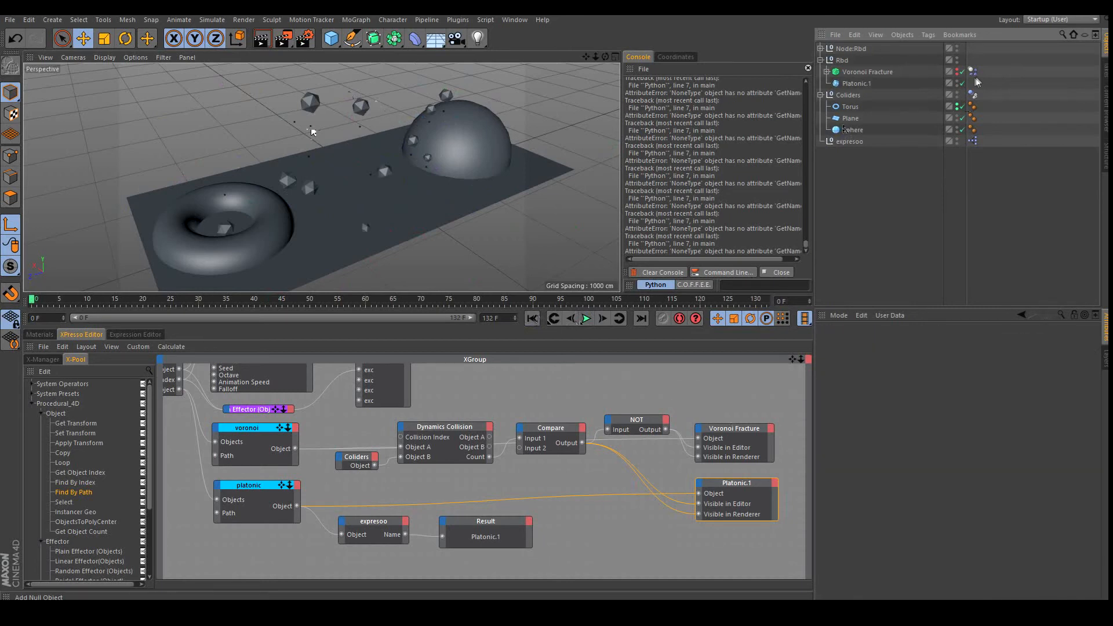
pyautogui.moveTo(793, 359); pyautogui.dragTo(823, 327)
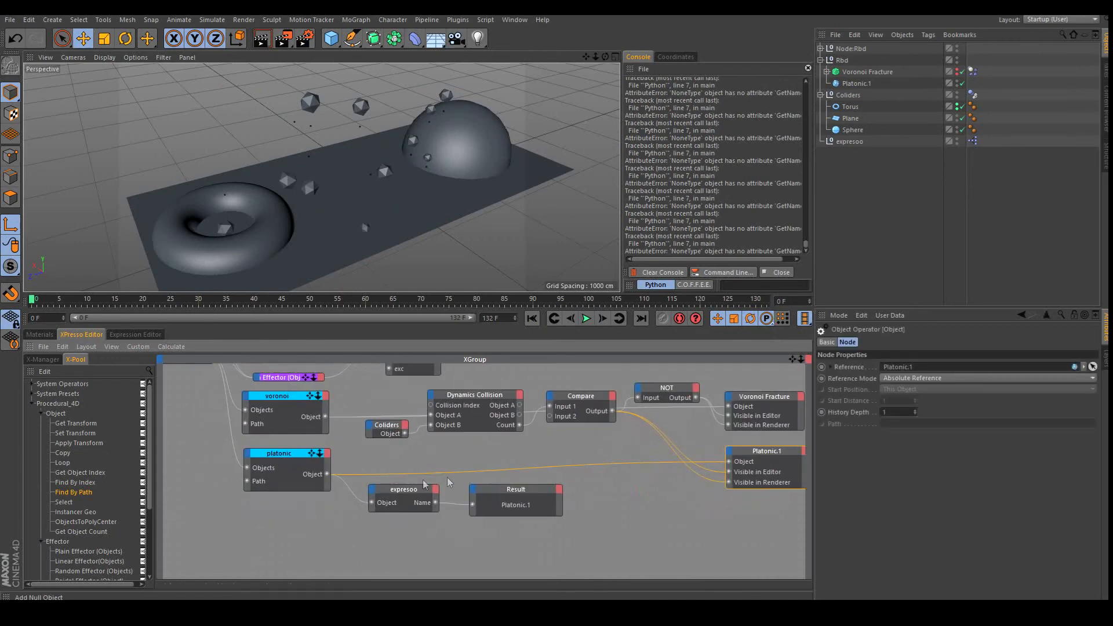
pyautogui.moveTo(291, 456); pyautogui.dragTo(286, 448)
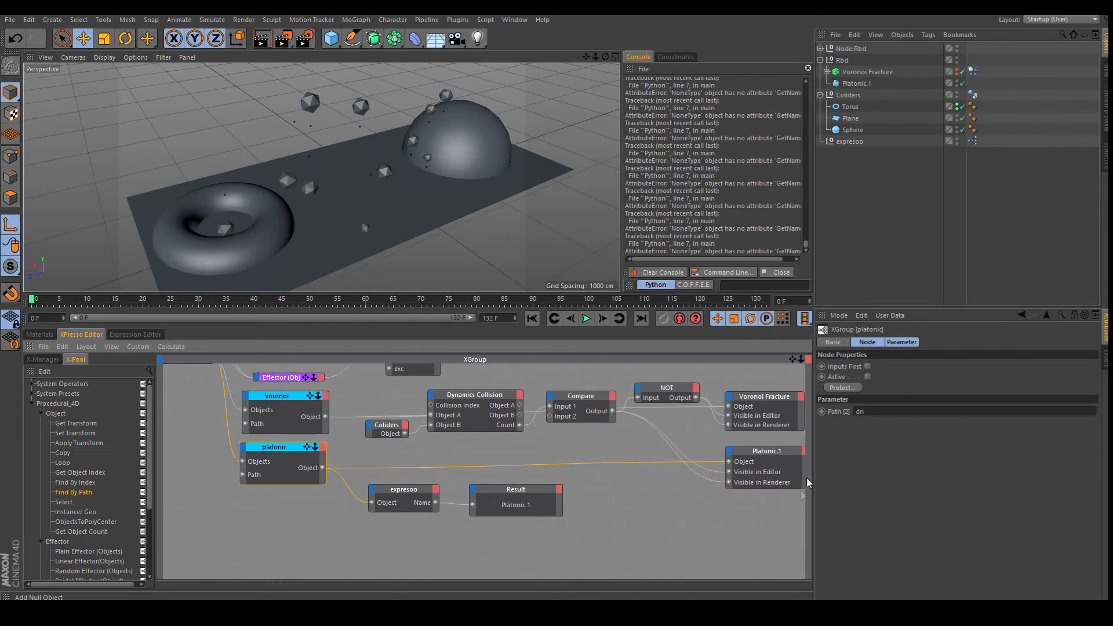
# Add a Dynamics Body State node below Dynamics Collision and connect the voronoi node's Object output to its Object input
pyautogui.moveTo(554, 446); pyautogui.dragTo(493, 434, button='middle')
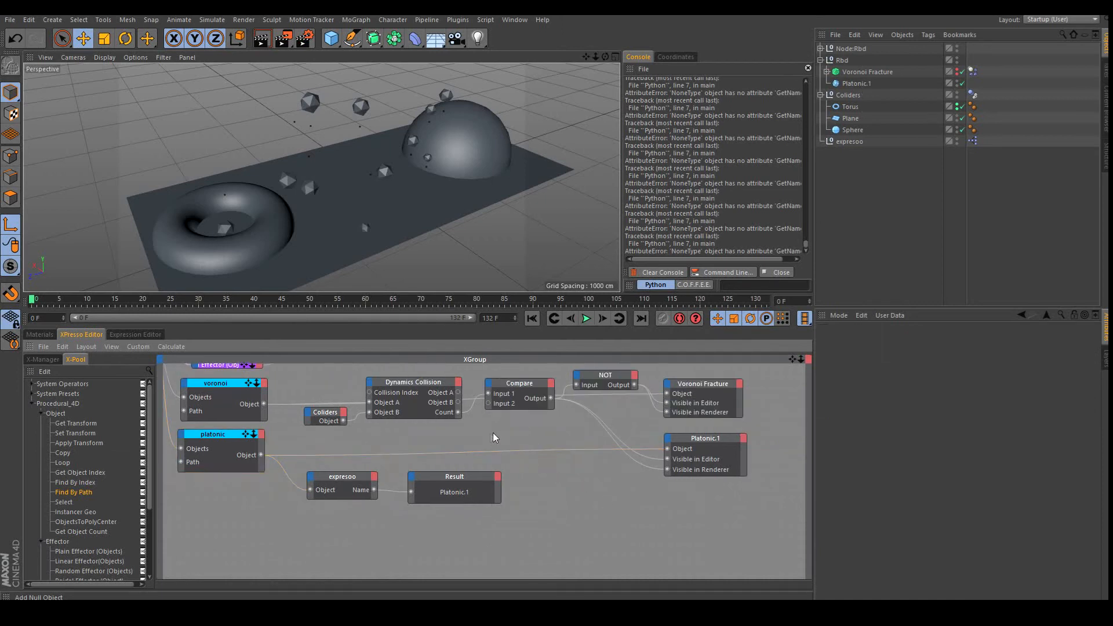
pyautogui.rightClick(490, 432)
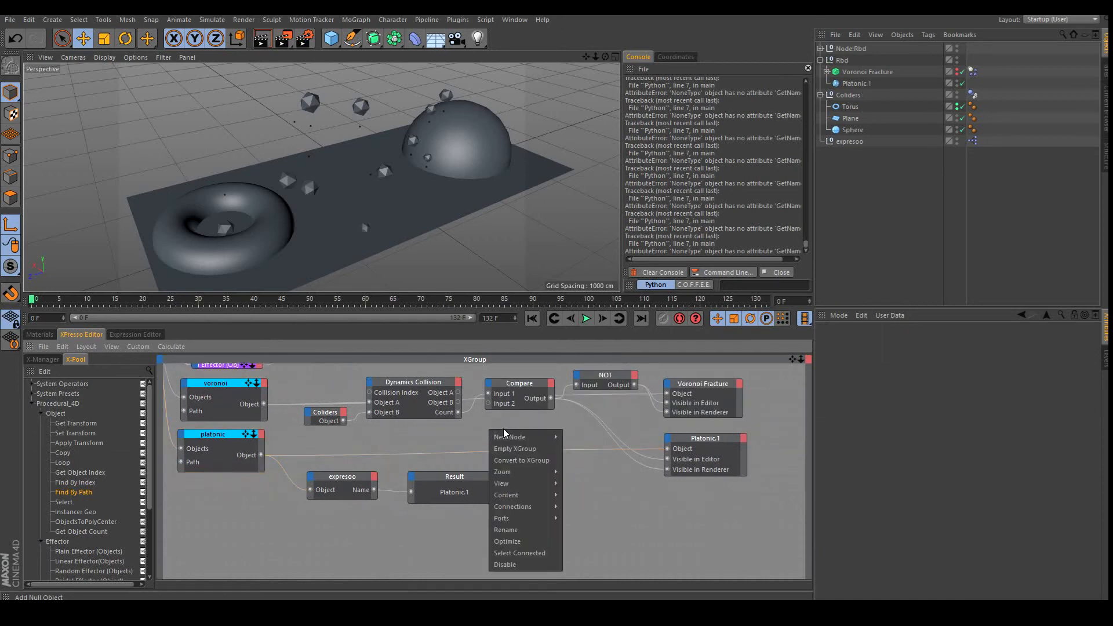
pyautogui.moveTo(545, 437)
pyautogui.moveTo(612, 437)
pyautogui.moveTo(603, 473)
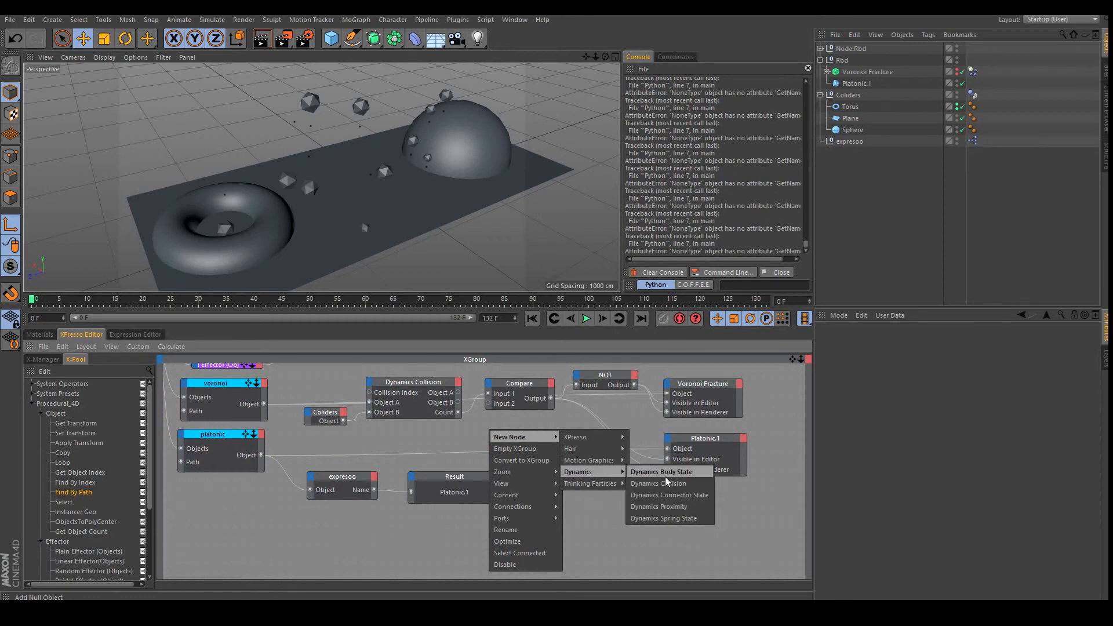
pyautogui.click(687, 472)
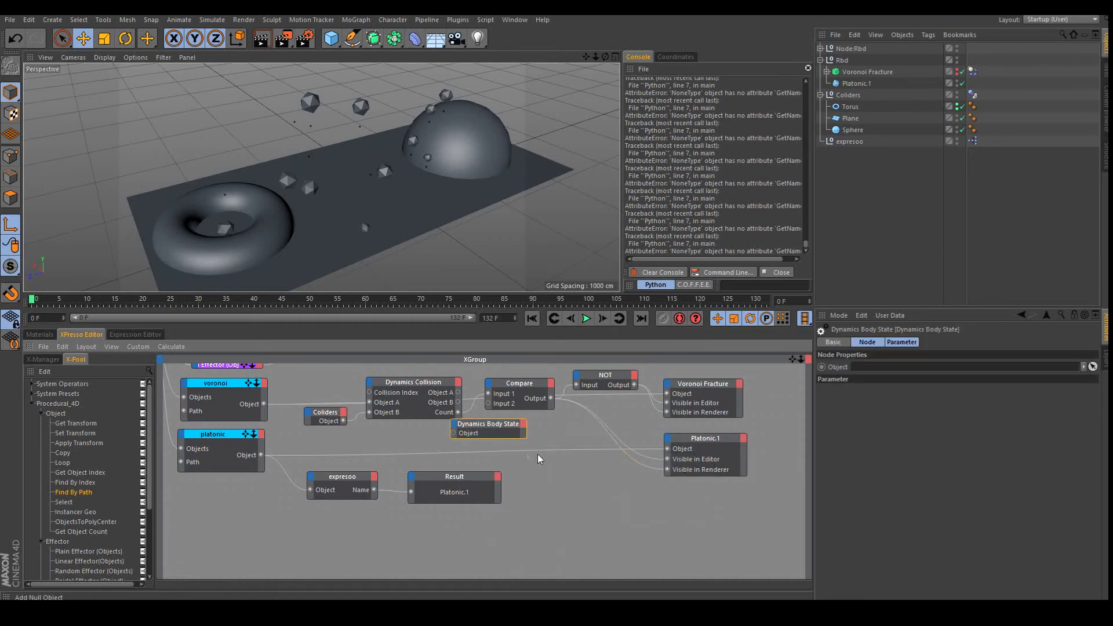
pyautogui.moveTo(495, 436); pyautogui.dragTo(409, 439)
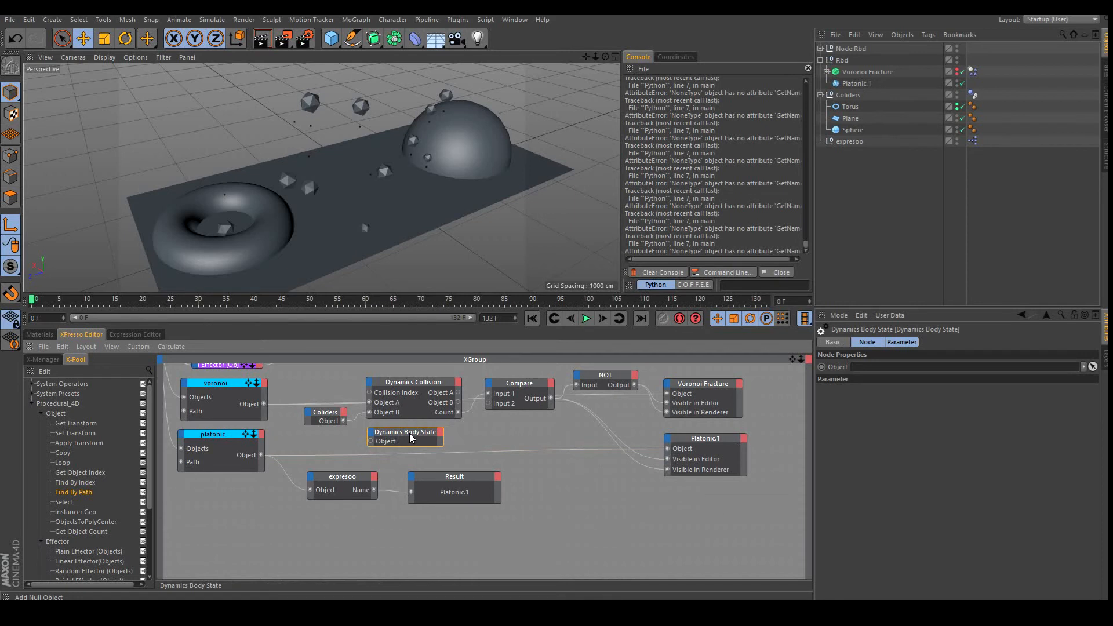
pyautogui.moveTo(264, 404); pyautogui.dragTo(374, 444)
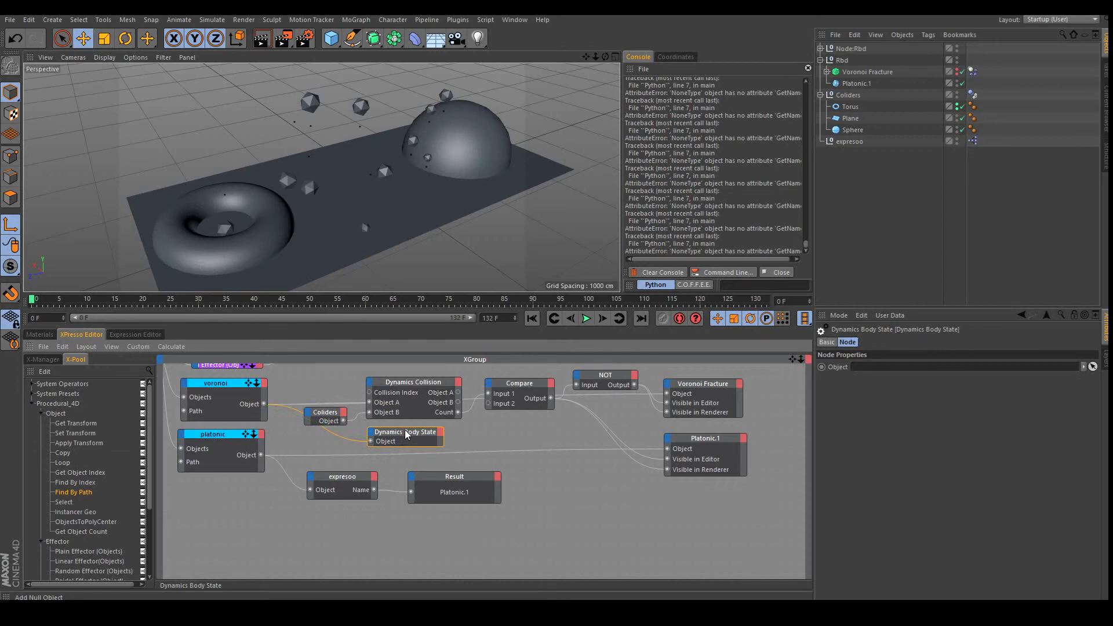
# Add a Global Matrix output to the Dynamics Body State node and enlarge the node slightly
pyautogui.click(442, 434)
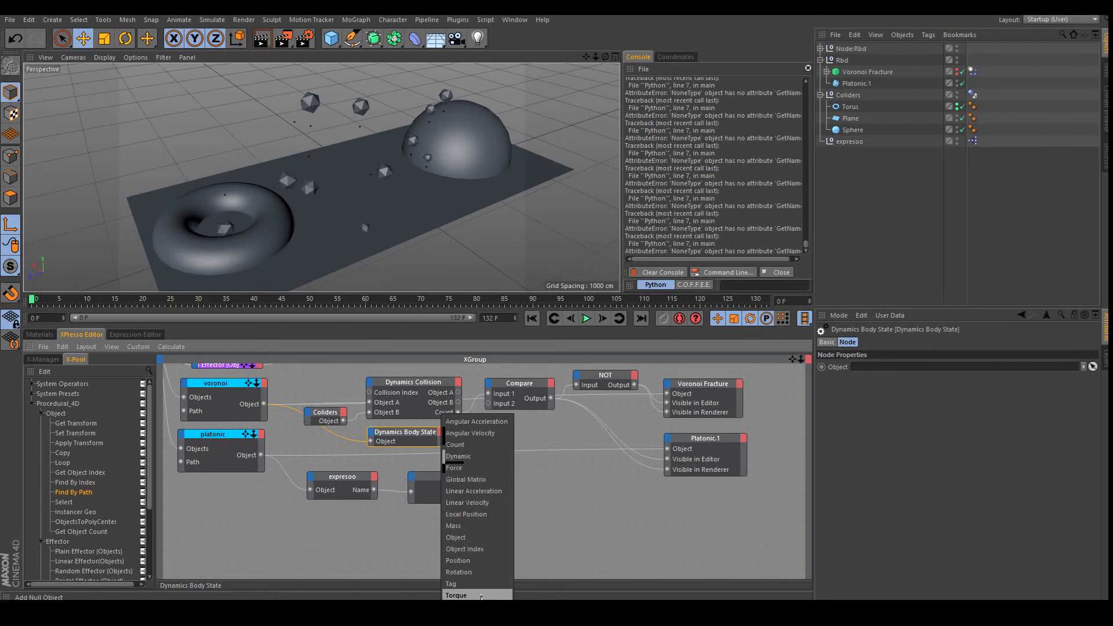
pyautogui.click(477, 480)
pyautogui.moveTo(442, 447); pyautogui.dragTo(456, 455)
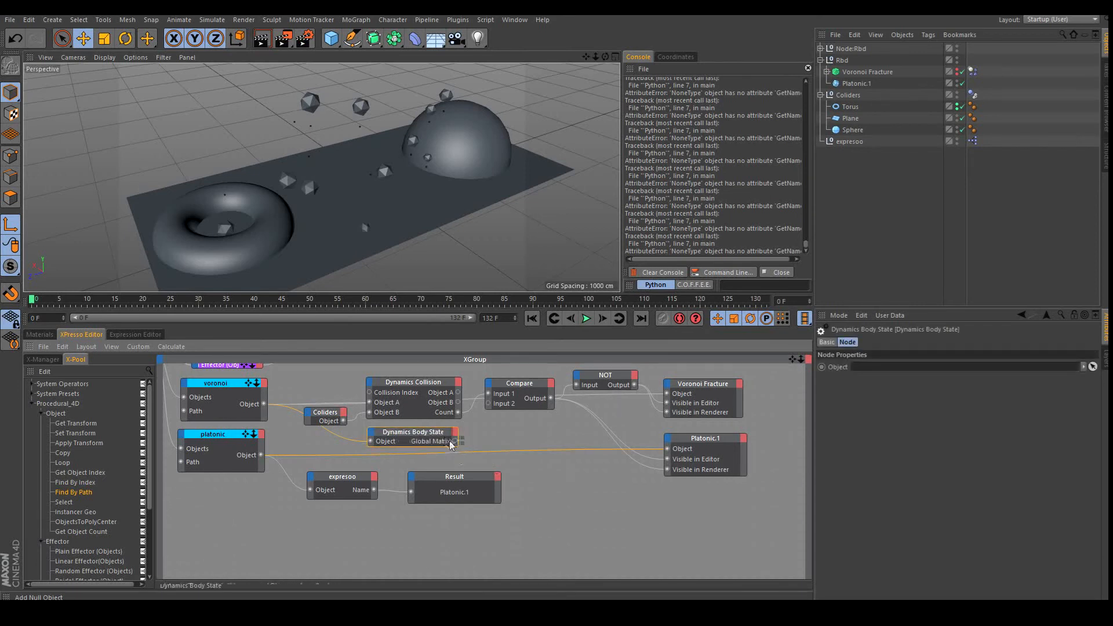
pyautogui.moveTo(458, 449); pyautogui.dragTo(458, 451)
pyautogui.click(458, 452)
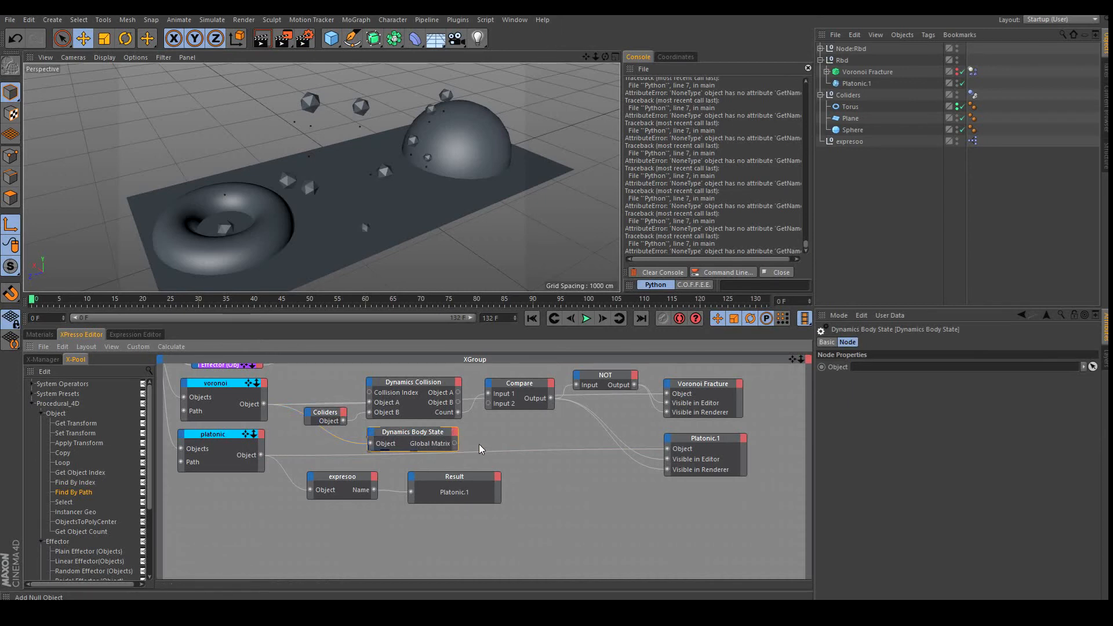
# Add a Global Matrix input to the Platonic.1 node and feed it from Dynamics Body State's Global Matrix output
pyautogui.click(669, 439)
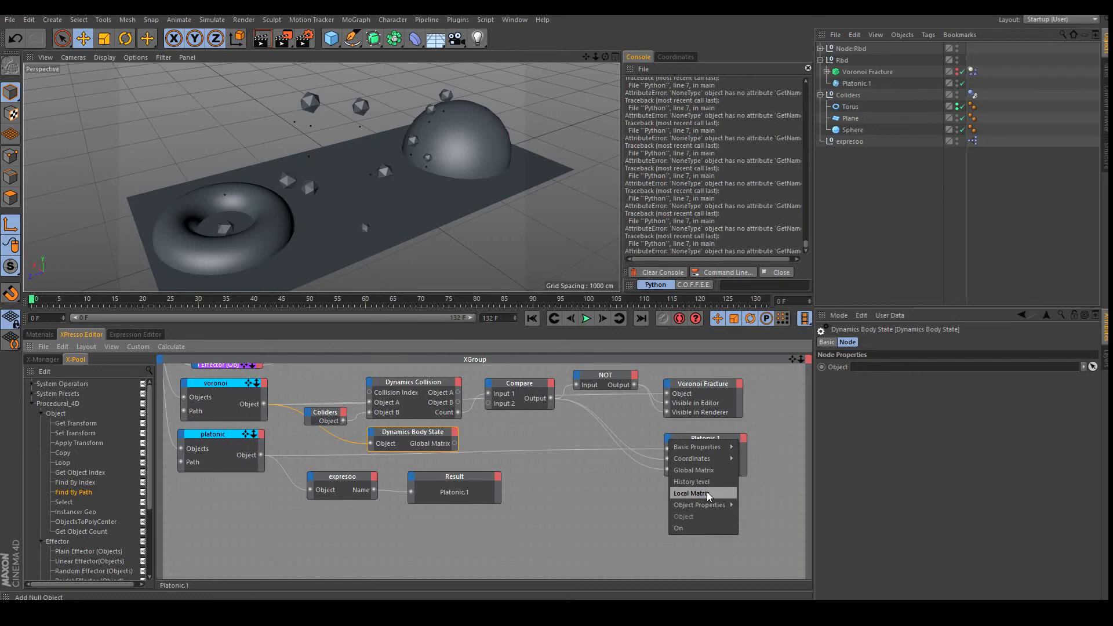
pyautogui.click(718, 470)
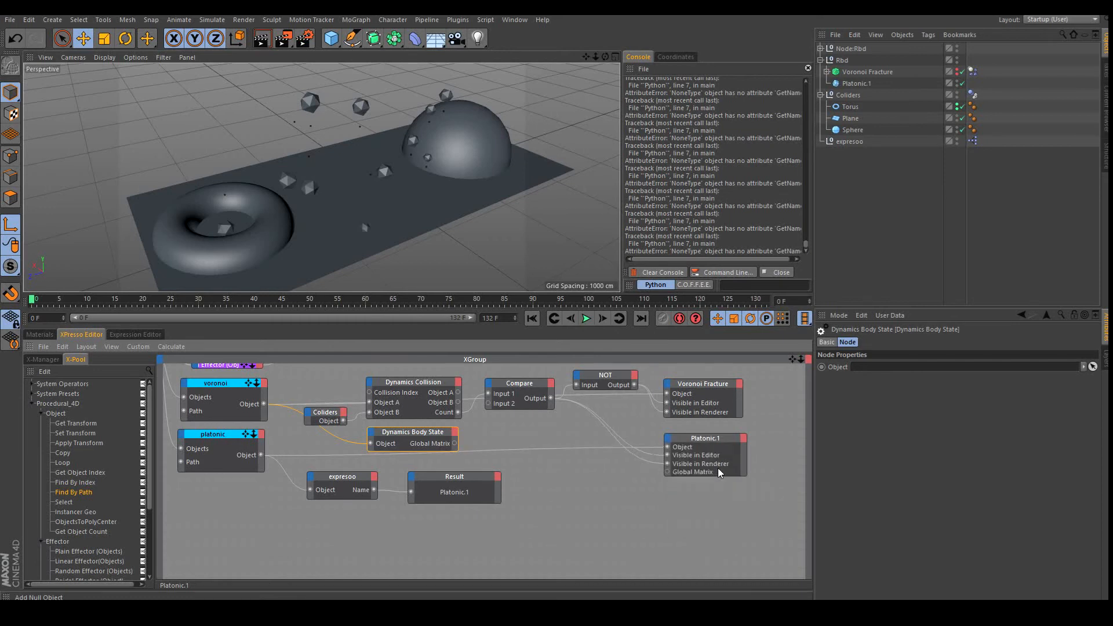
pyautogui.moveTo(455, 443); pyautogui.dragTo(669, 472)
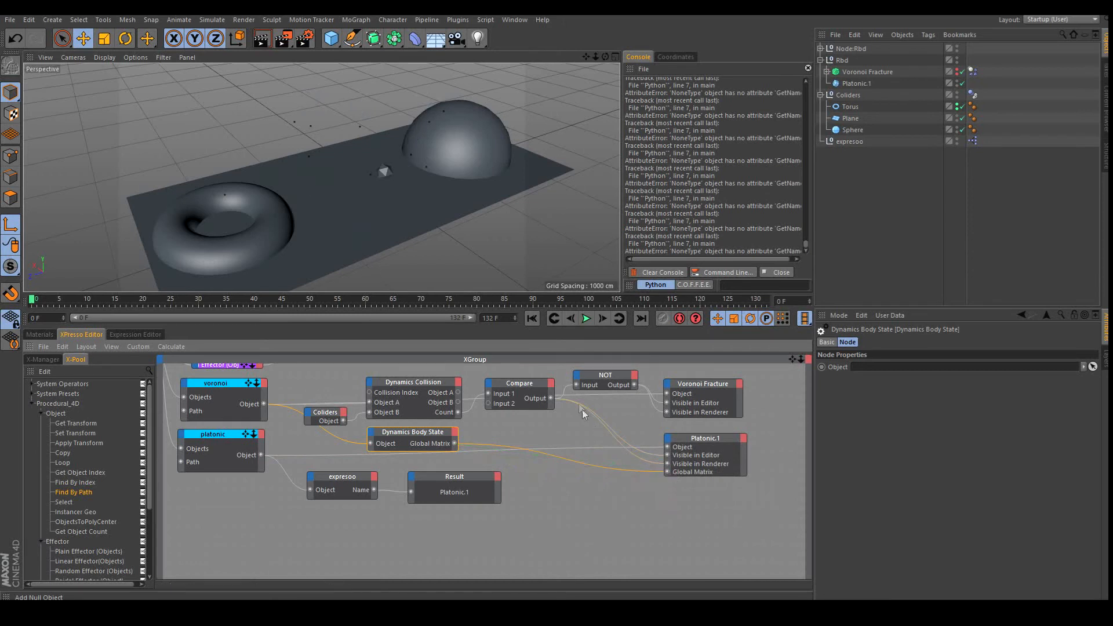
# Play the simulation briefly, return to frame 0, and nudge the Dynamics Body State and Platonic.1 nodes
pyautogui.click(586, 320)
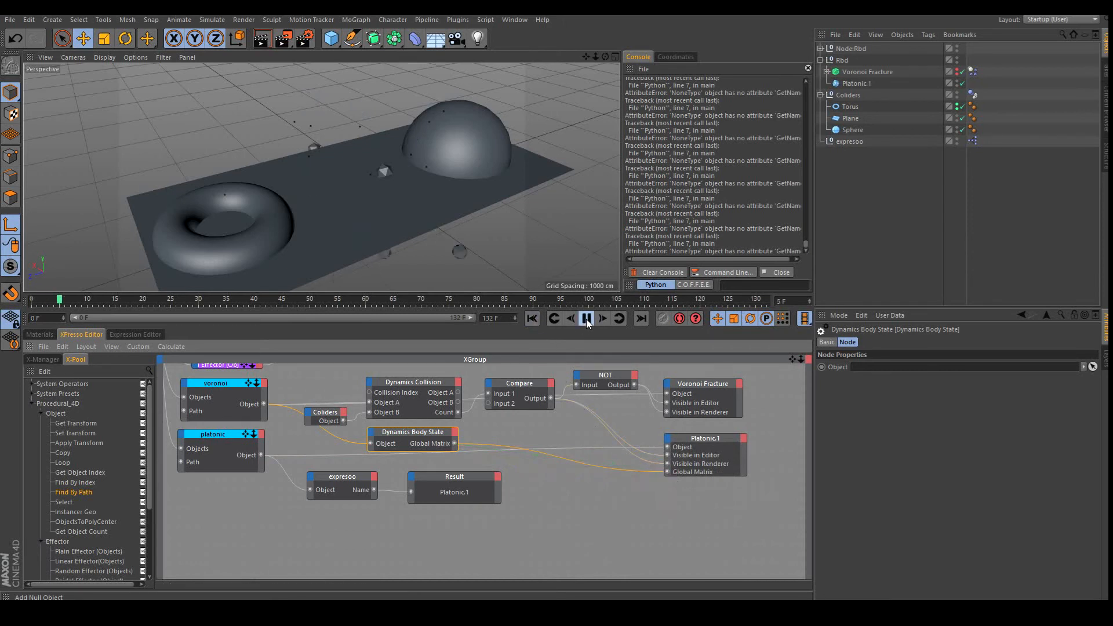
pyautogui.click(531, 318)
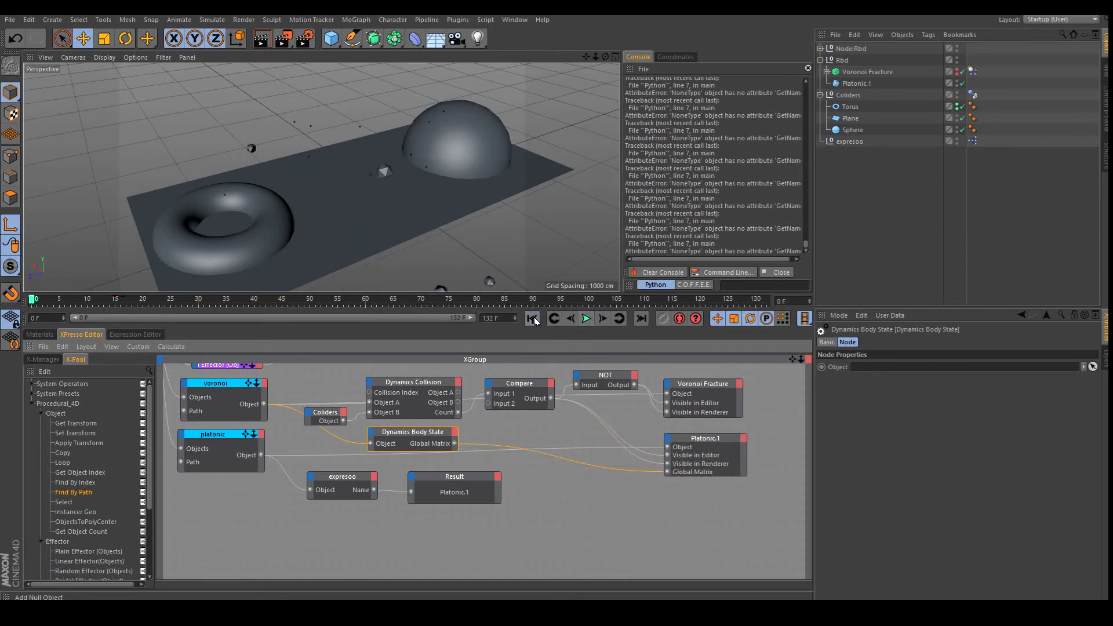
pyautogui.moveTo(420, 433); pyautogui.dragTo(418, 432)
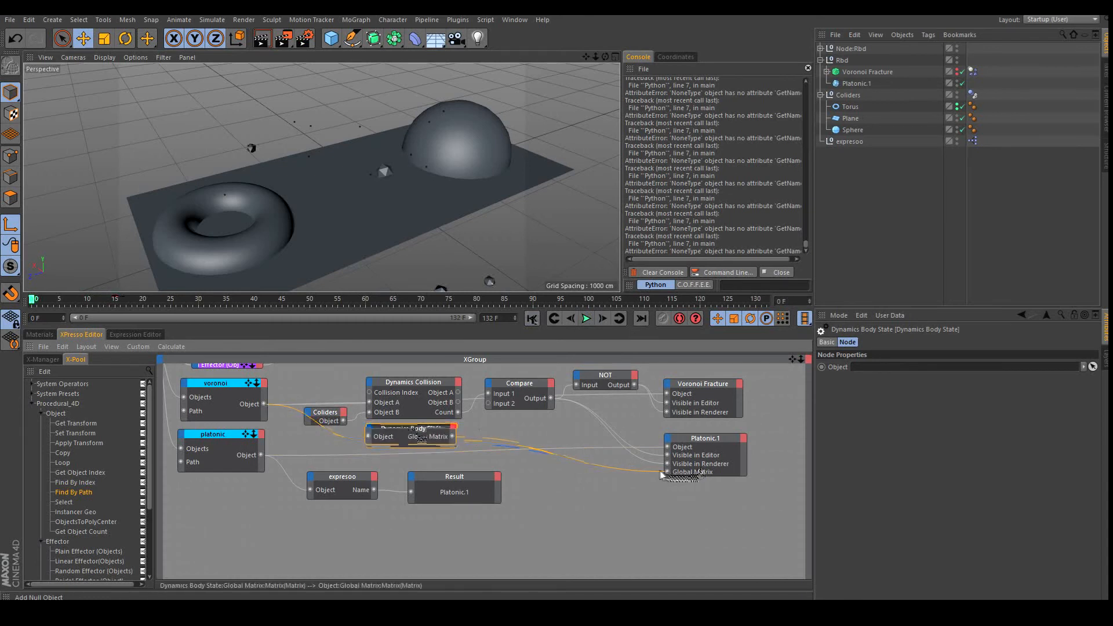
pyautogui.click(659, 426)
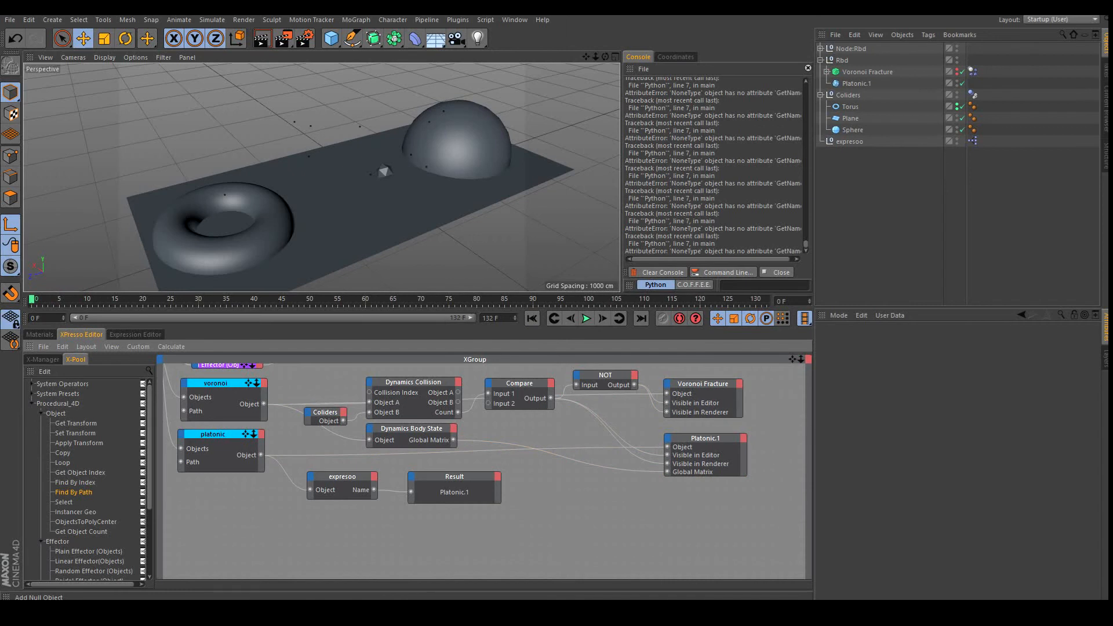
pyautogui.moveTo(705, 439); pyautogui.dragTo(705, 437)
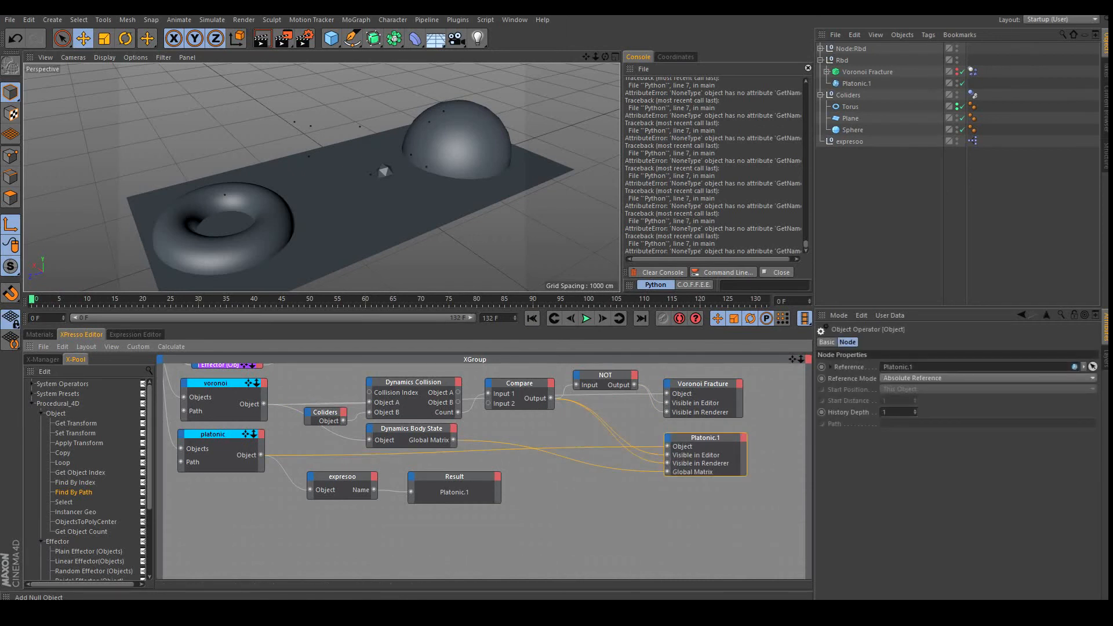
# Delete the Node:Rbd null to regenerate the copies, and play the simulation again
pyautogui.click(851, 49)
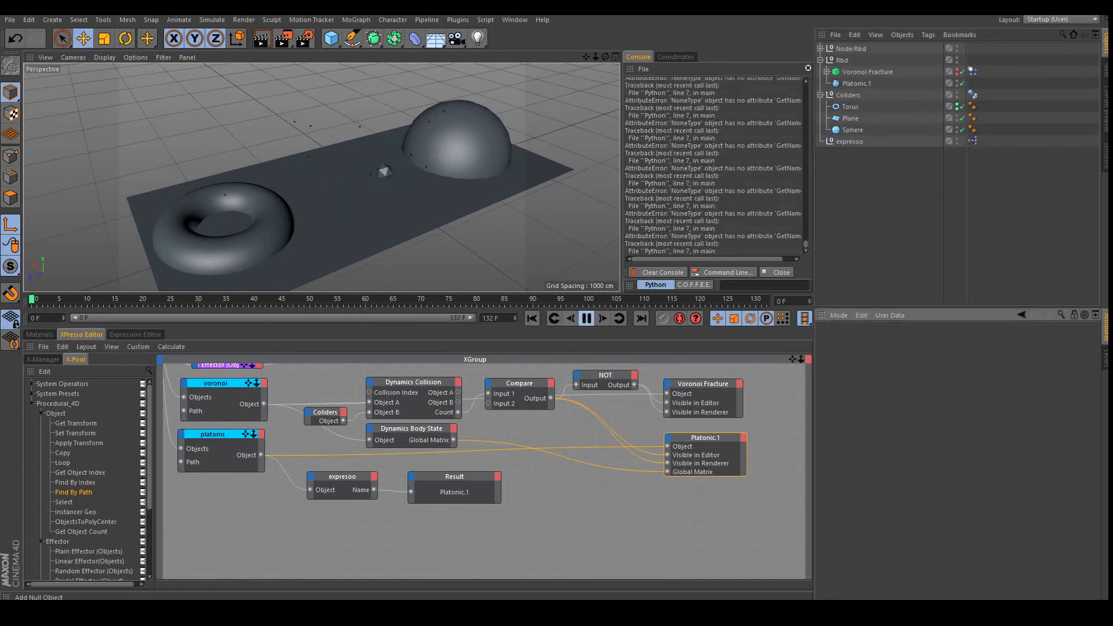
pyautogui.click(587, 318)
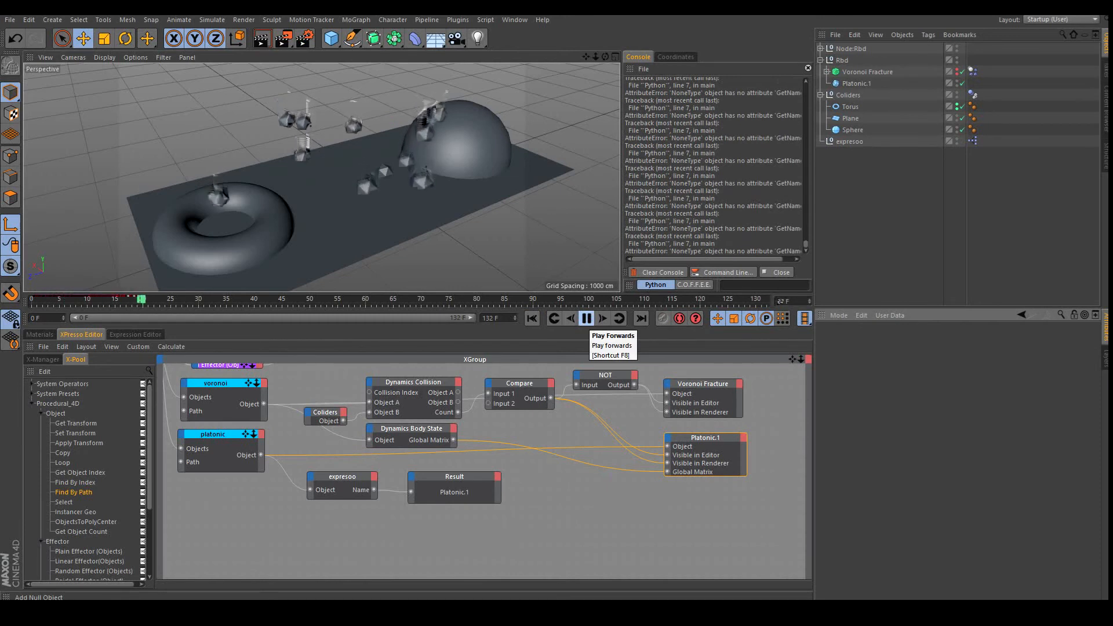
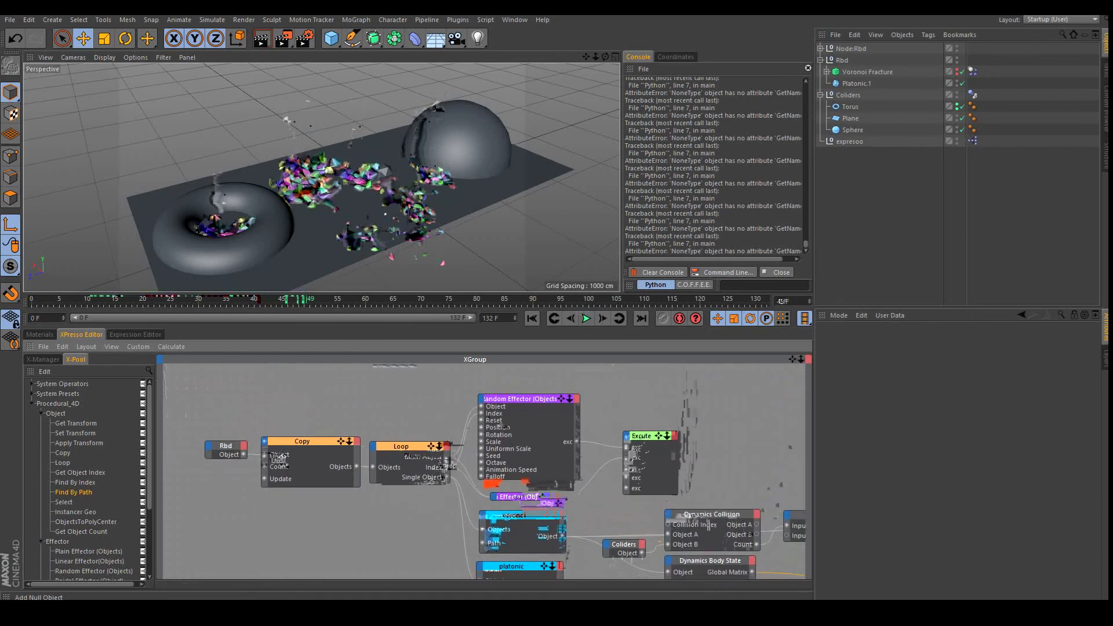
# Set the Copy node's Count to 2 and play the simulation from the start
pyautogui.click(307, 458)
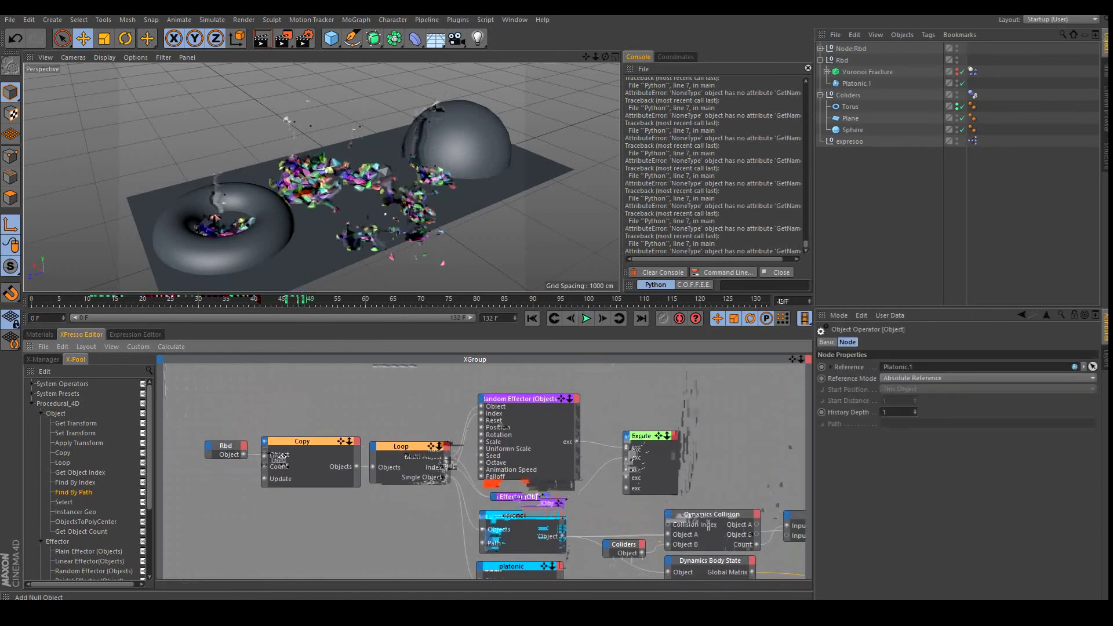
pyautogui.click(868, 412)
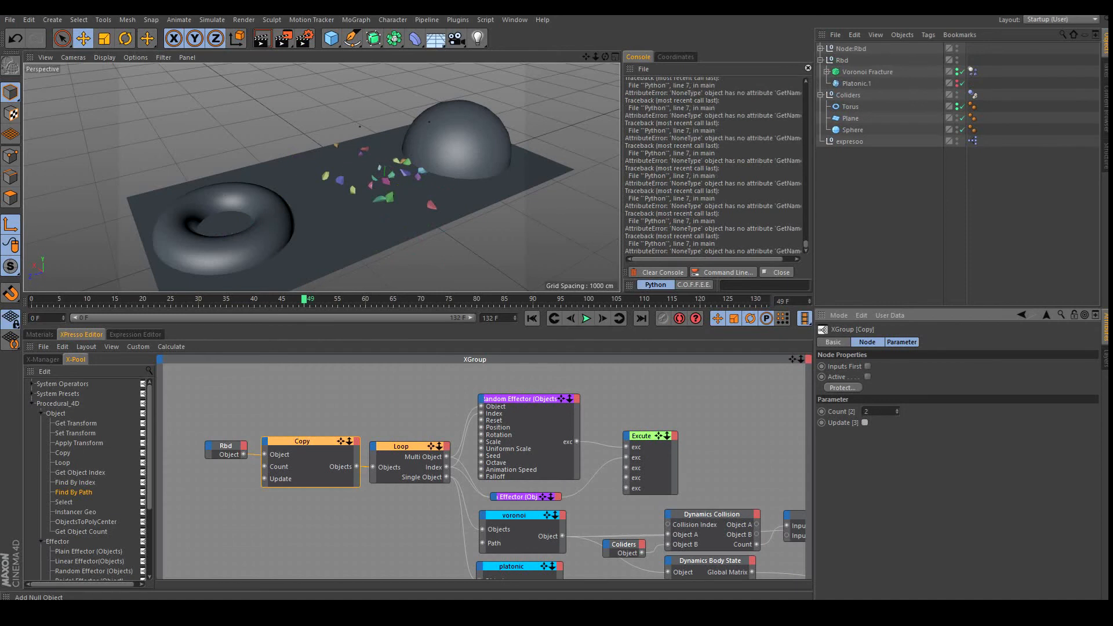
pyautogui.hotkey('shift', 'f')
pyautogui.click(586, 318)
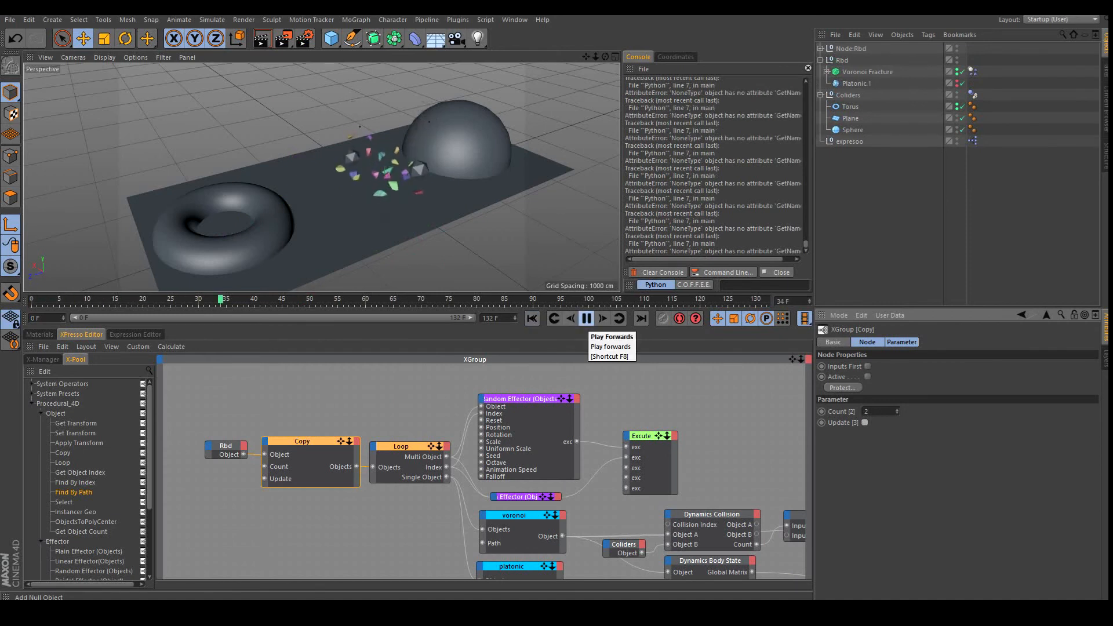
pyautogui.click(587, 318)
# Set the Copy node's Count to 10, update the copies, and replay the simulation from the start before returning to frame 0
pyautogui.click(866, 411)
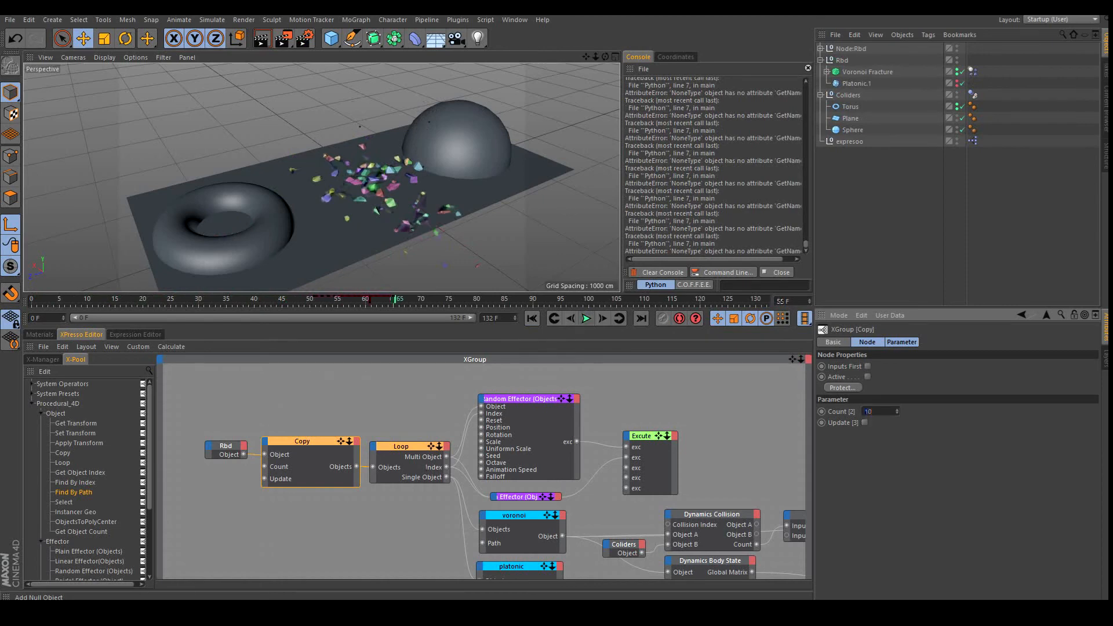
pyautogui.click(864, 423)
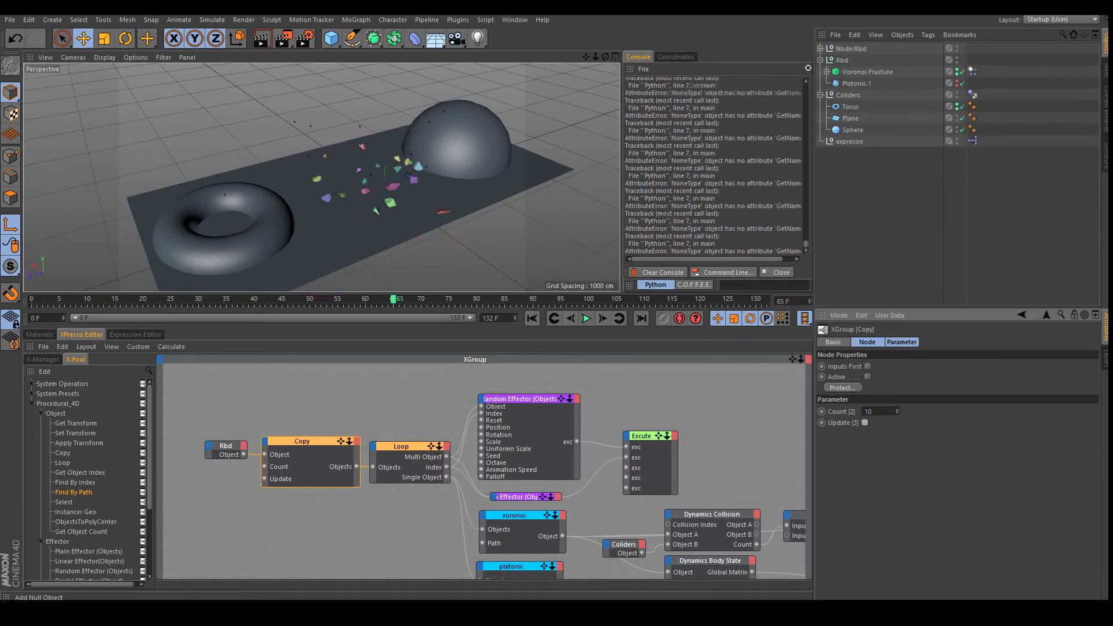
pyautogui.click(532, 318)
pyautogui.click(586, 318)
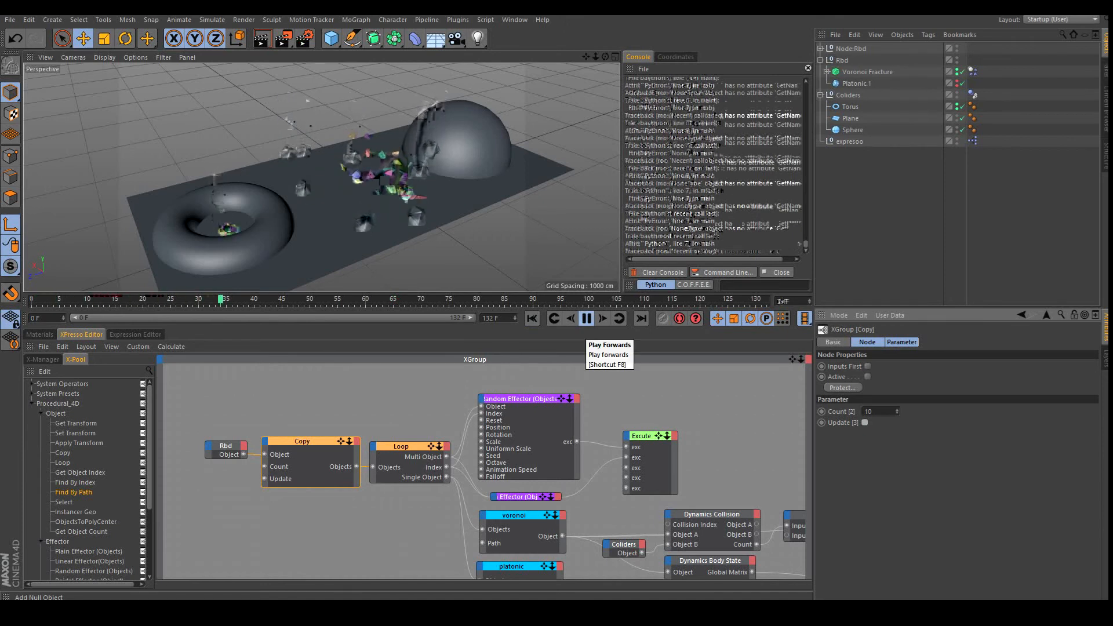
pyautogui.click(586, 318)
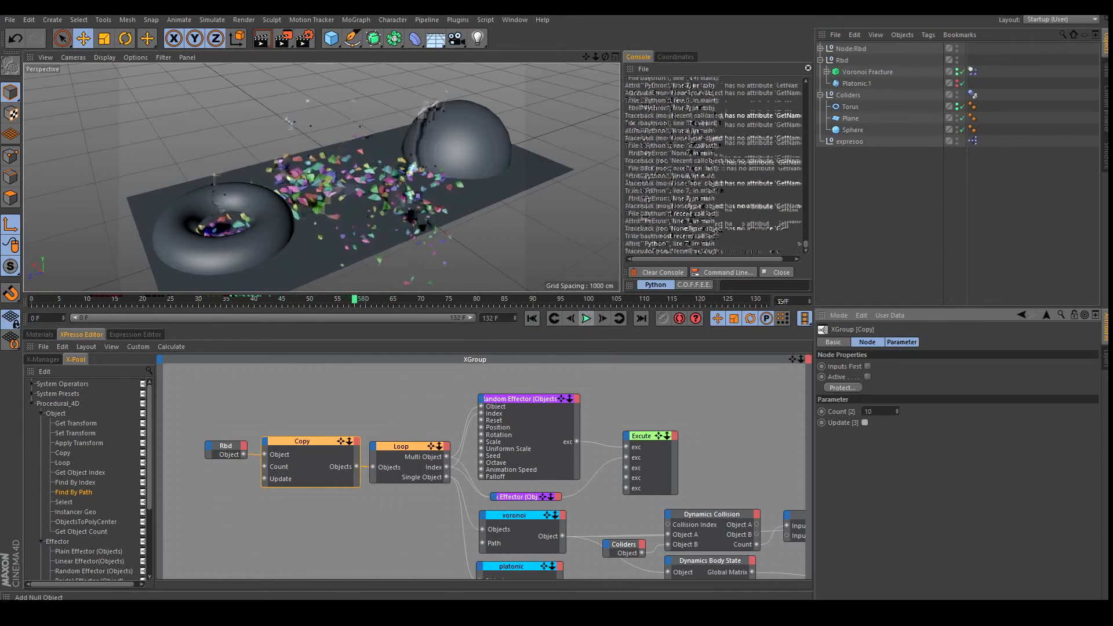
pyautogui.click(533, 318)
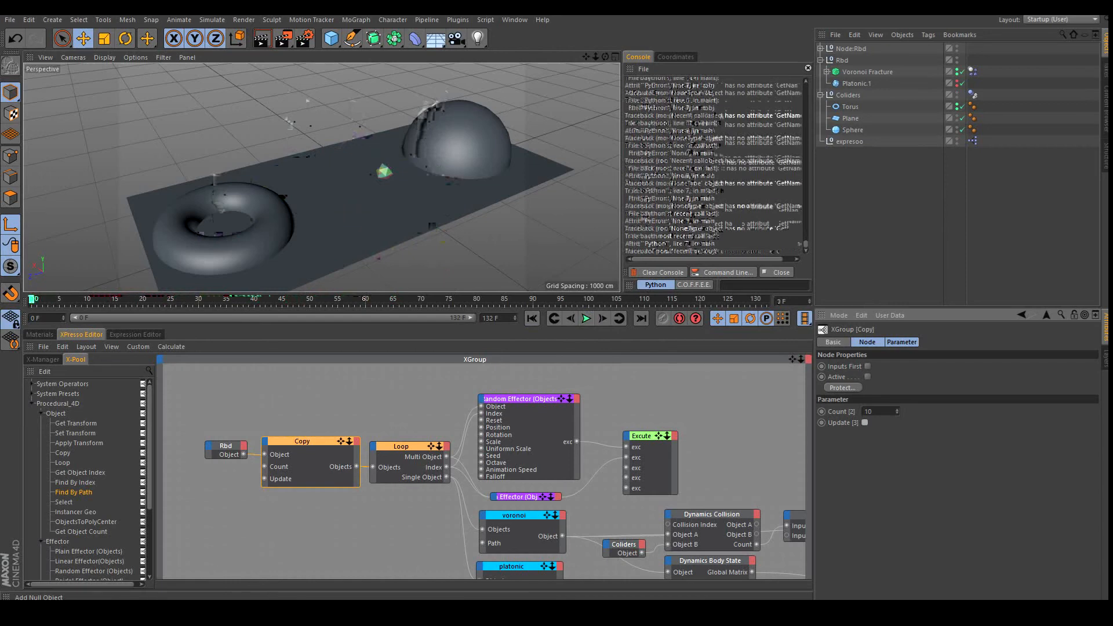
# Add a Condition node below the Compare and Platonic.1 nodes, with its two inputs set to 2 and 10
pyautogui.keyDown('alt'); pyautogui.moveTo(666, 499); pyautogui.dragTo(261, 397, button='middle'); pyautogui.keyUp('alt')
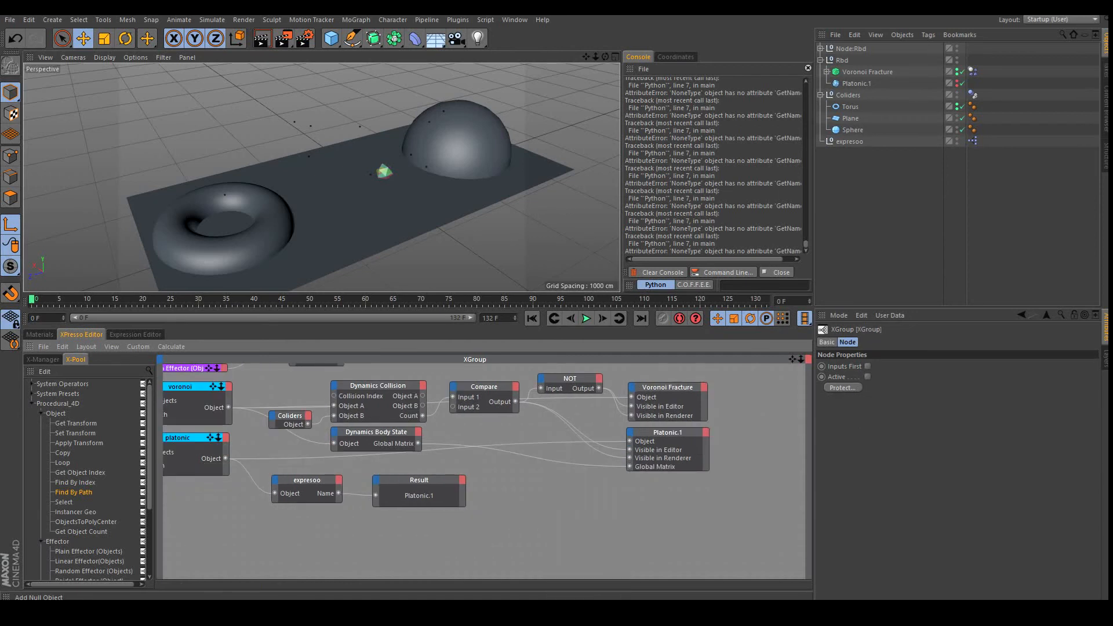
pyautogui.rightClick(516, 464)
pyautogui.moveTo(548, 468)
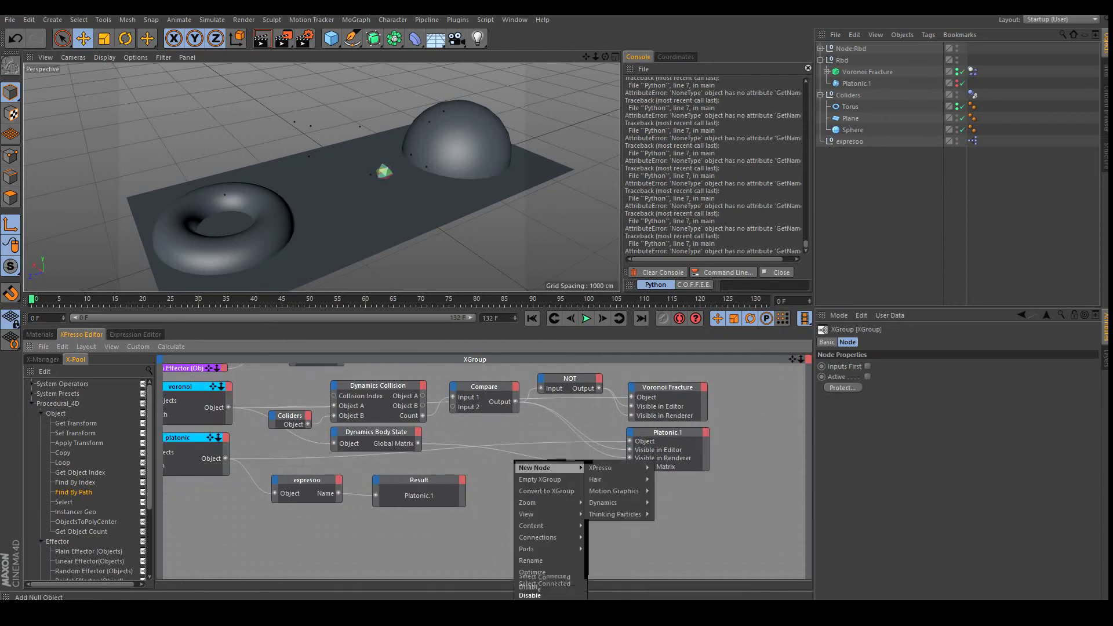
pyautogui.moveTo(609, 468)
pyautogui.moveTo(668, 468)
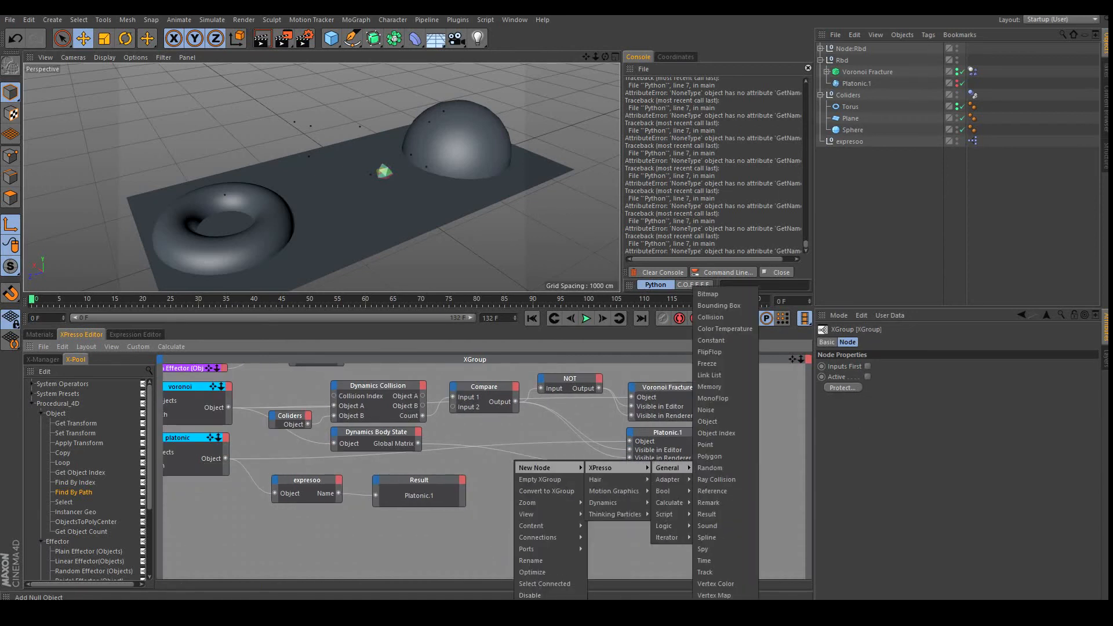
pyautogui.moveTo(667, 526)
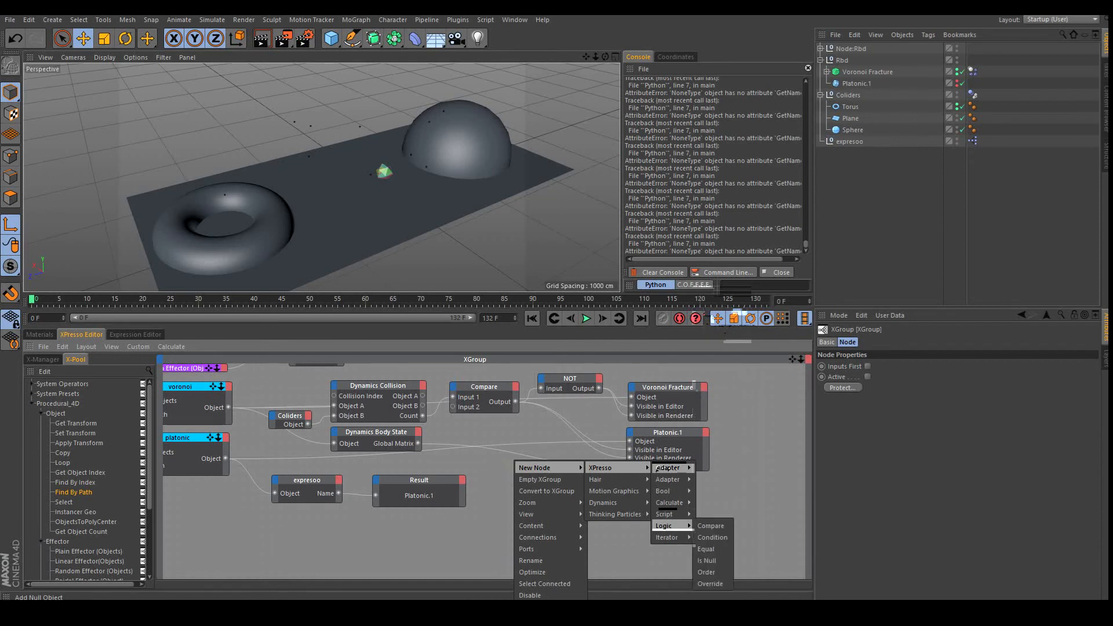
pyautogui.click(712, 537)
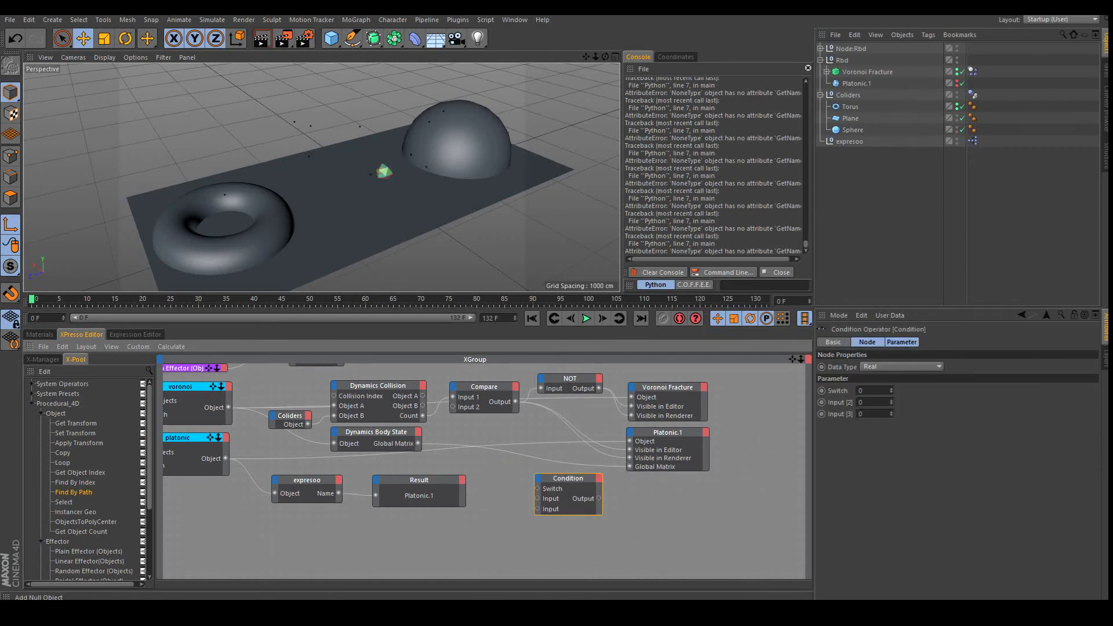
pyautogui.doubleClick(861, 403)
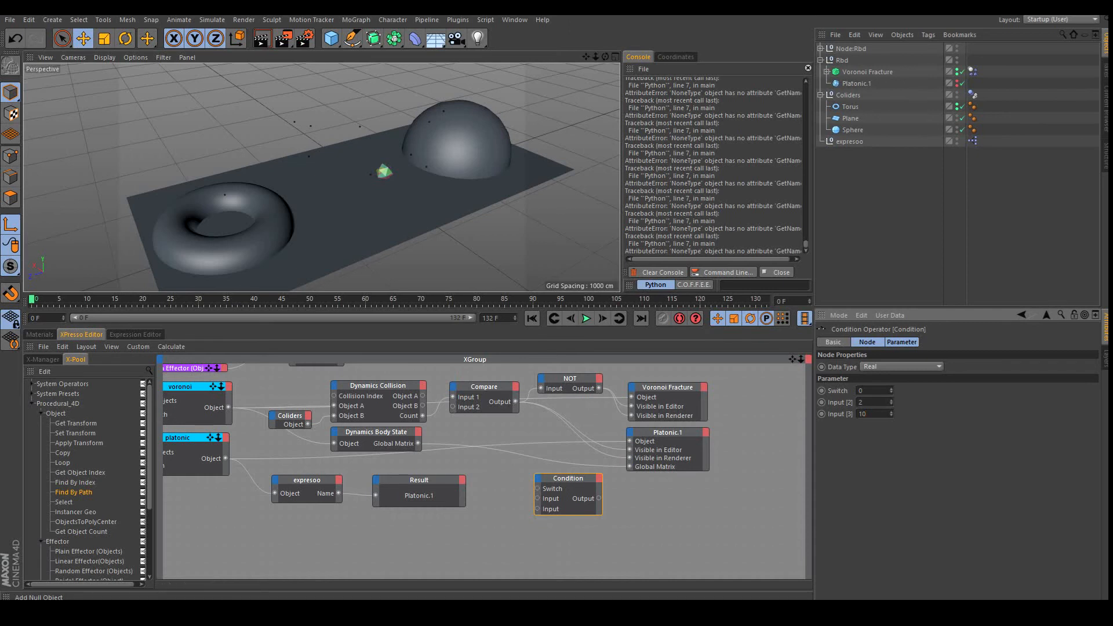
pyautogui.moveTo(568, 478); pyautogui.dragTo(531, 505)
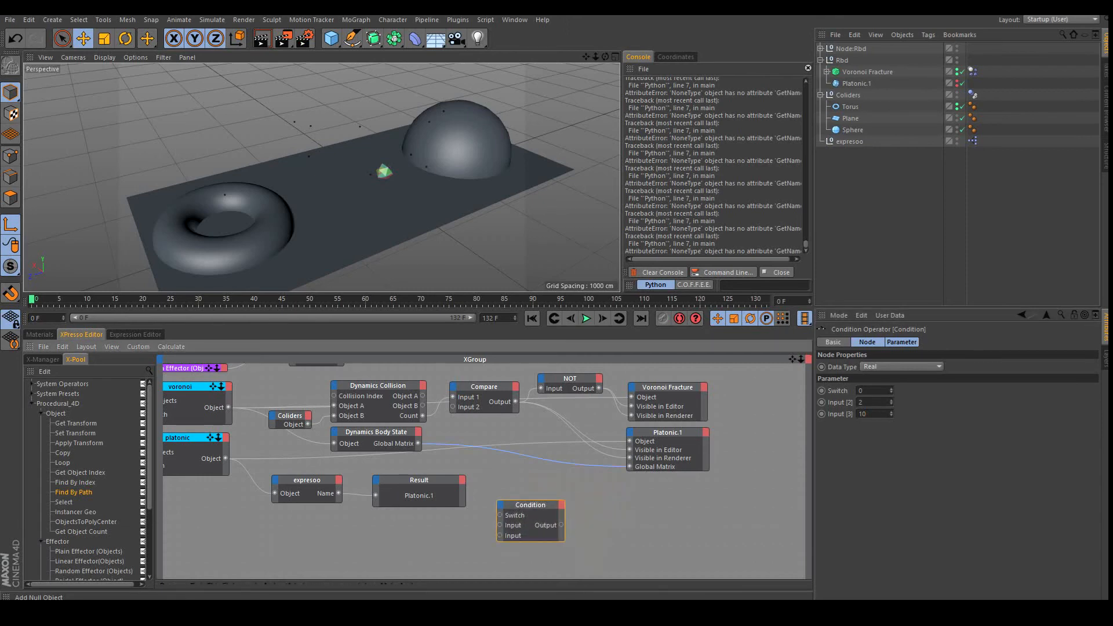
# Connect the Loop node's Index output to the Condition node's Switch, and delete the expresoo and Result nodes
pyautogui.scroll(-4, 491, 449)
pyautogui.keyDown('alt'); pyautogui.moveTo(478, 413); pyautogui.dragTo(558, 452, button='middle'); pyautogui.keyUp('alt')
pyautogui.moveTo(597, 534); pyautogui.dragTo(510, 392)
pyautogui.moveTo(283, 409); pyautogui.dragTo(618, 520)
pyautogui.scroll(2, 619, 520)
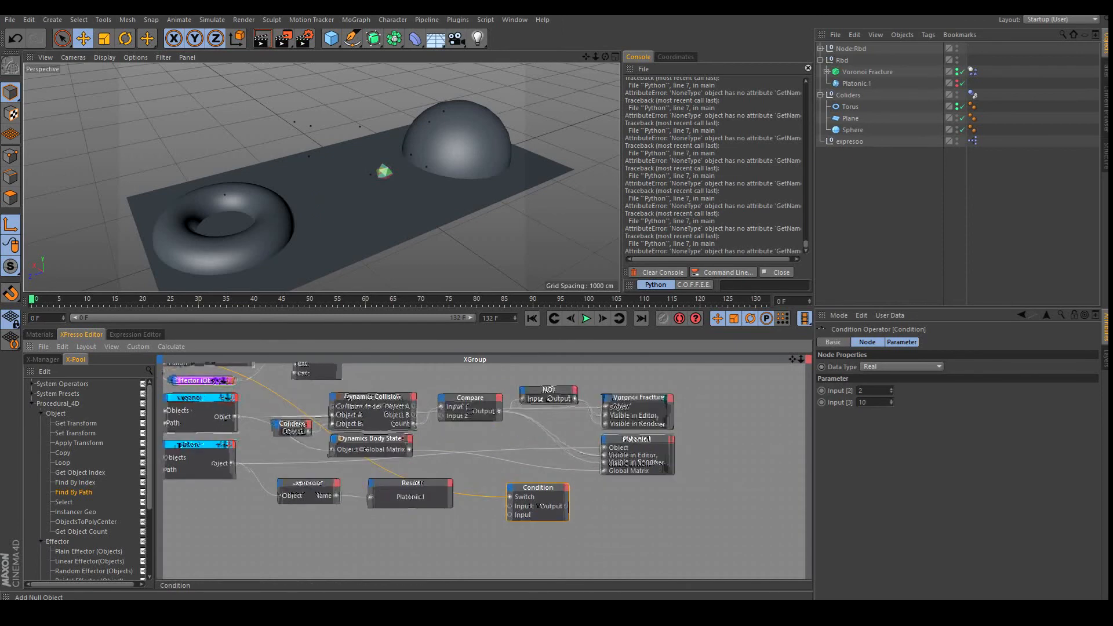
pyautogui.moveTo(293, 536); pyautogui.dragTo(496, 472)
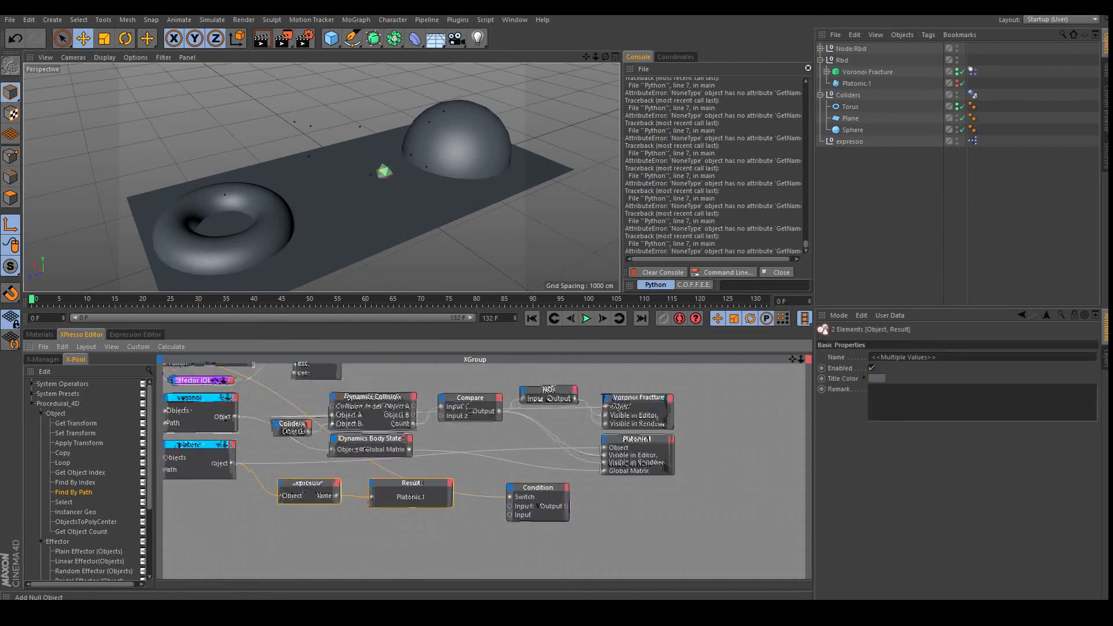
pyautogui.press('Delete')
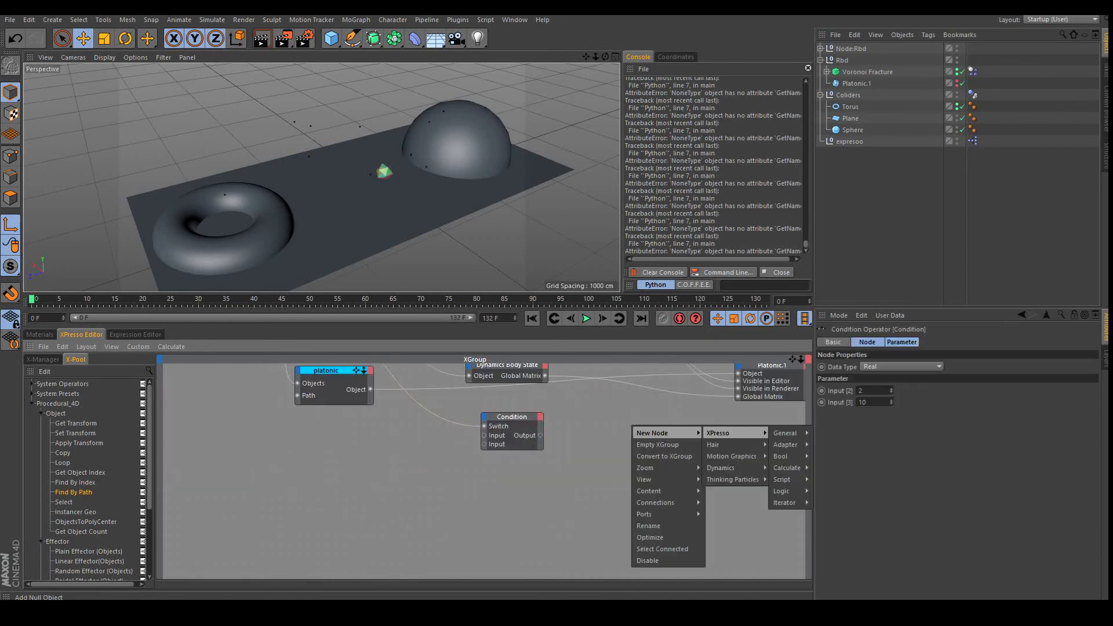
# Add a Math node before the Condition node and connect the Loop node's Index to its first input
pyautogui.moveTo(653, 433)
pyautogui.moveTo(725, 434)
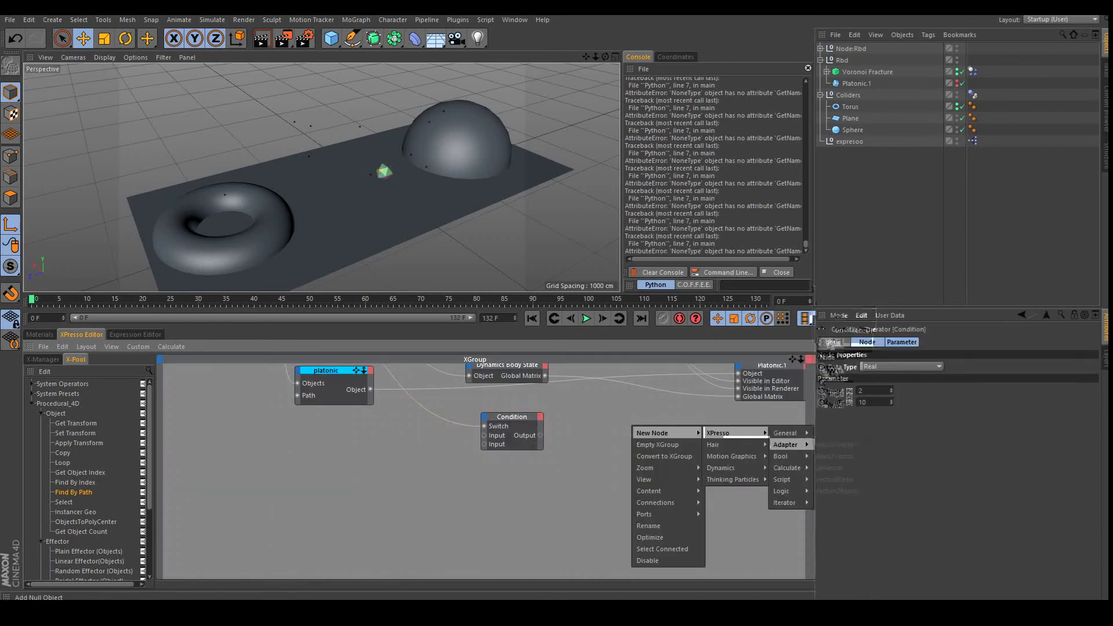
pyautogui.moveTo(786, 433)
pyautogui.moveTo(787, 468)
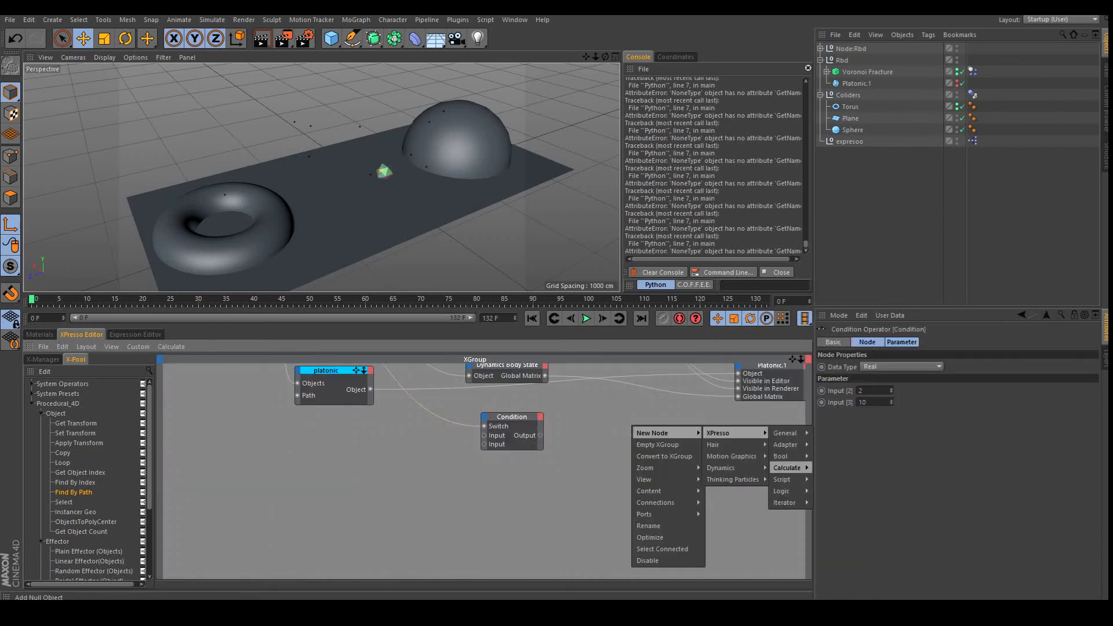
pyautogui.click(835, 515)
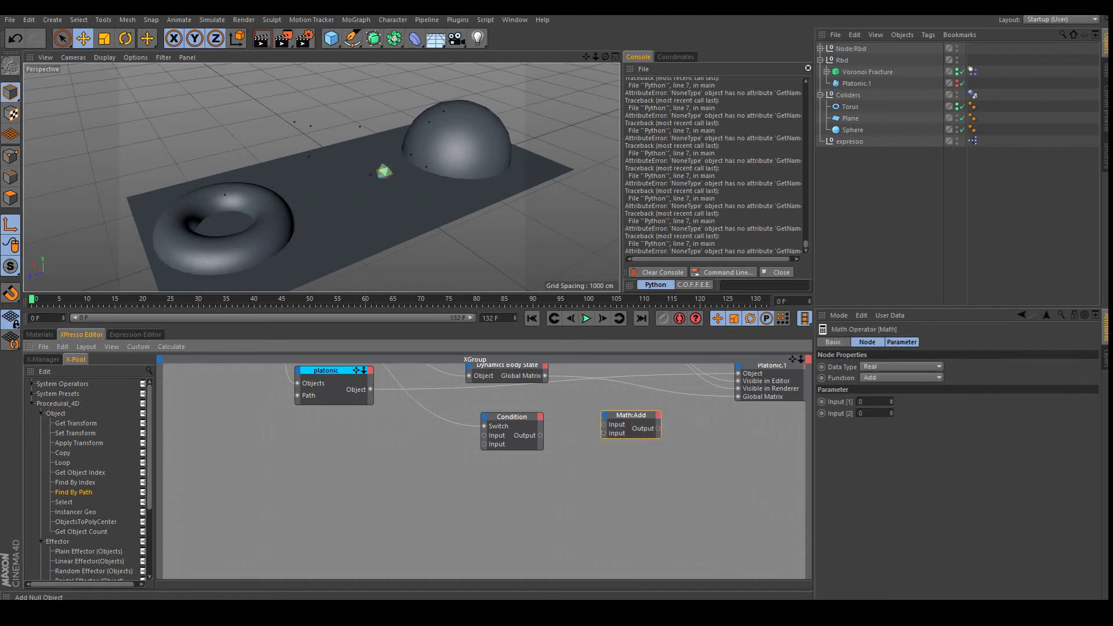
pyautogui.moveTo(631, 415); pyautogui.dragTo(328, 377)
pyautogui.moveTo(425, 491); pyautogui.dragTo(419, 444)
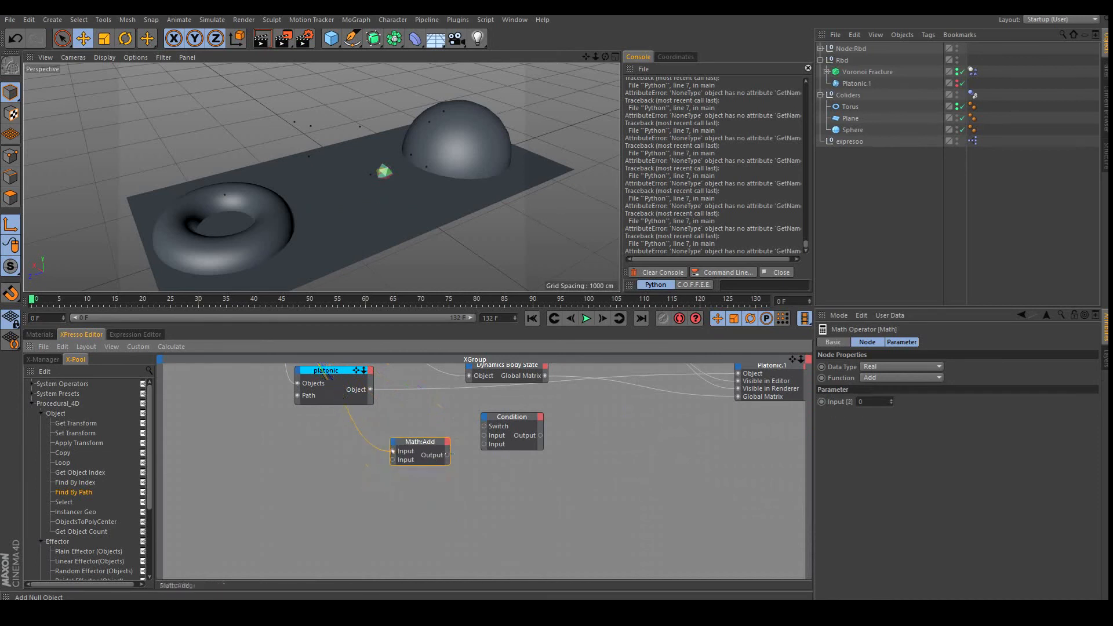
# Set the Math node's function to Modulo and its second input to 2
pyautogui.click(900, 378)
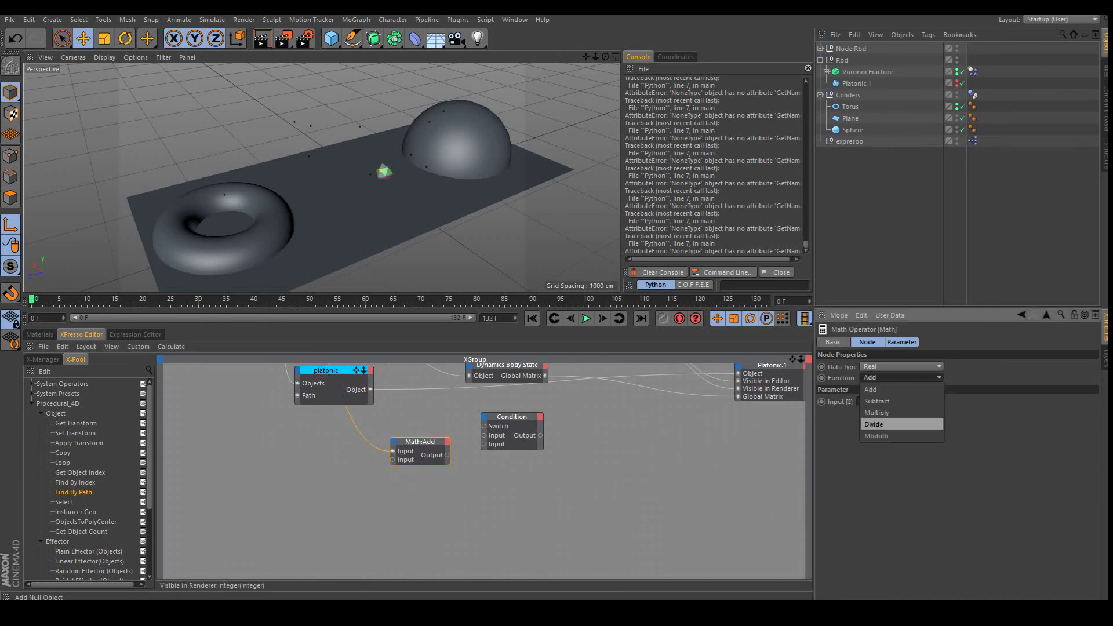
pyautogui.click(876, 436)
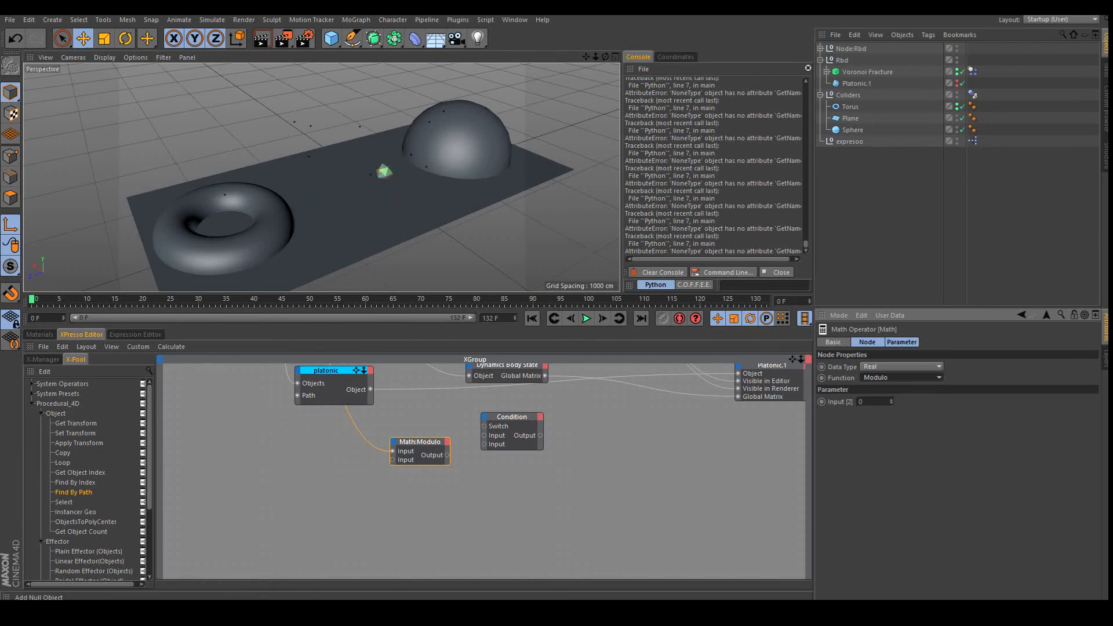
pyautogui.moveTo(419, 442); pyautogui.dragTo(427, 435)
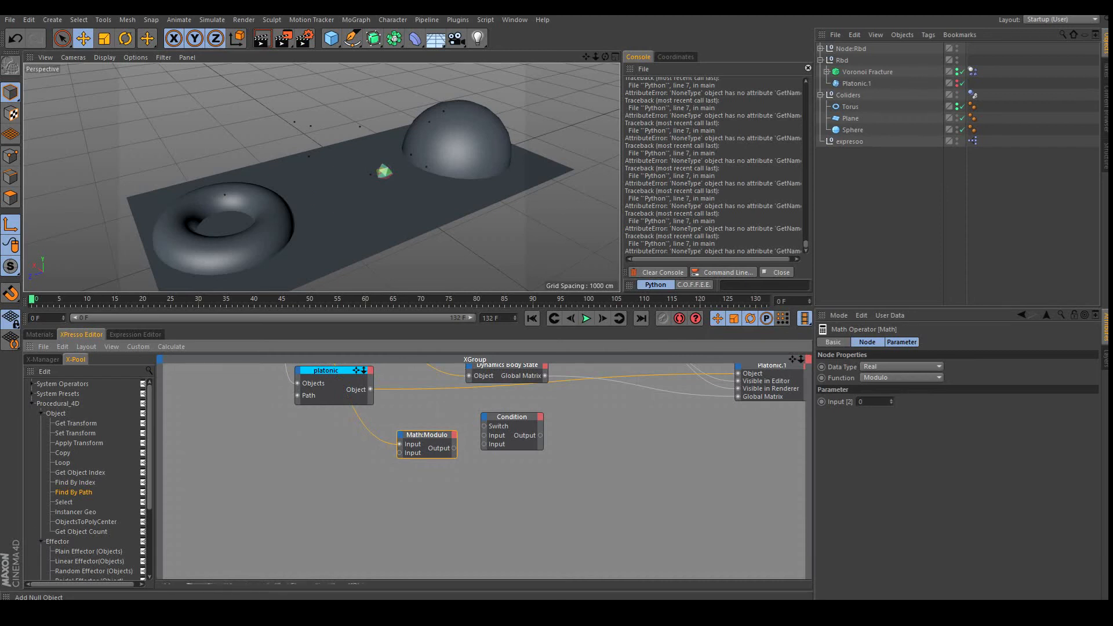
pyautogui.doubleClick(867, 402)
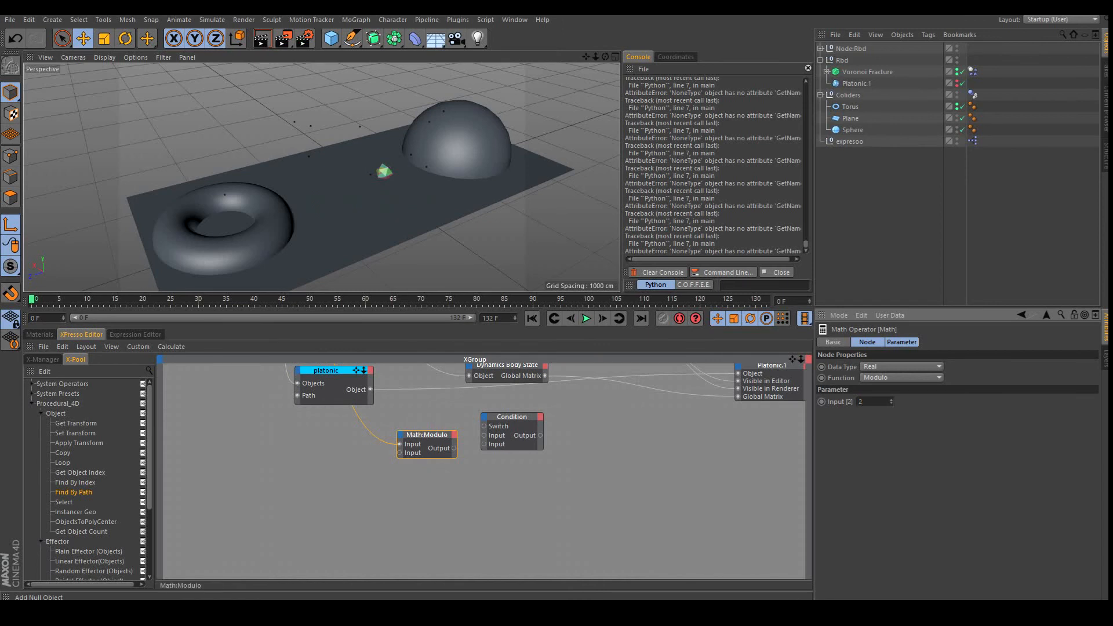
# Connect the Math:Modulo output to the Condition node's Switch input
pyautogui.click(512, 417)
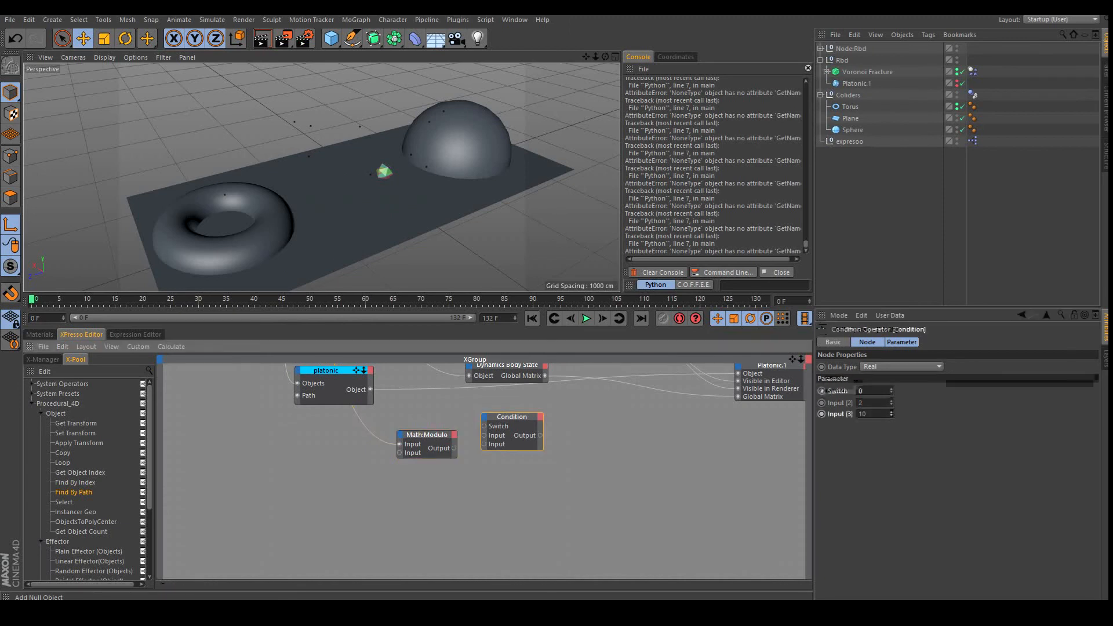
pyautogui.click(866, 414)
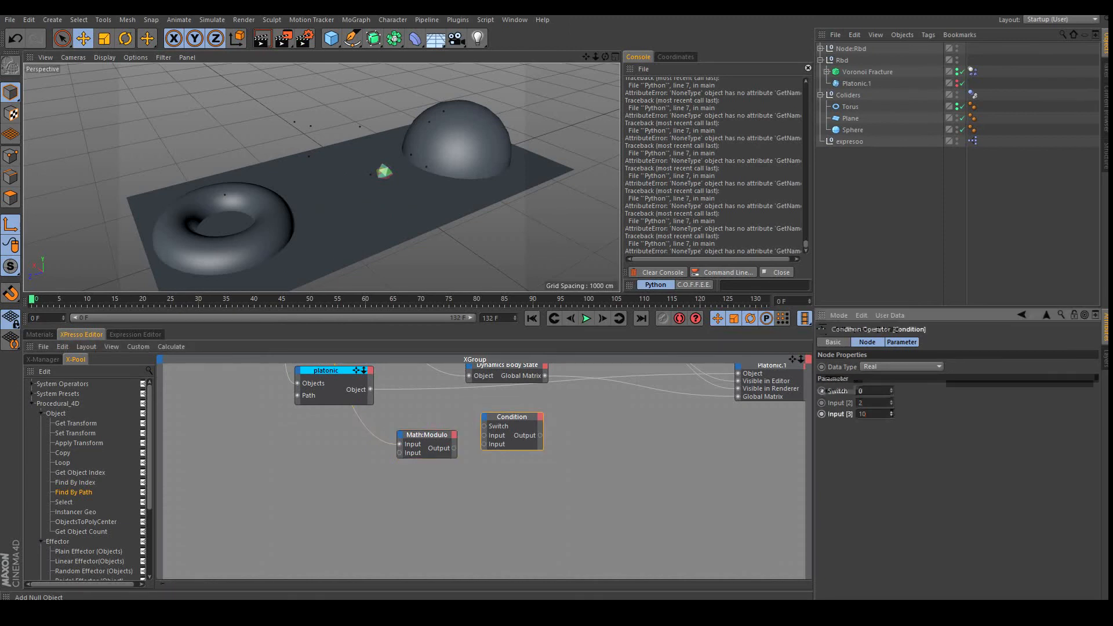
pyautogui.moveTo(482, 427); pyautogui.dragTo(522, 429)
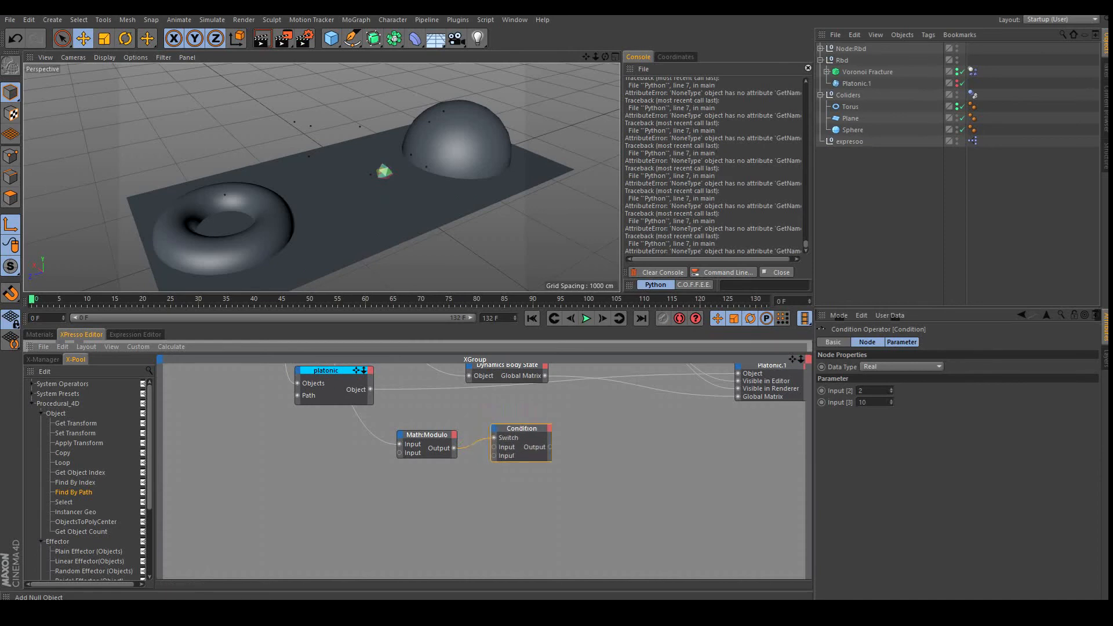
pyautogui.click(863, 391)
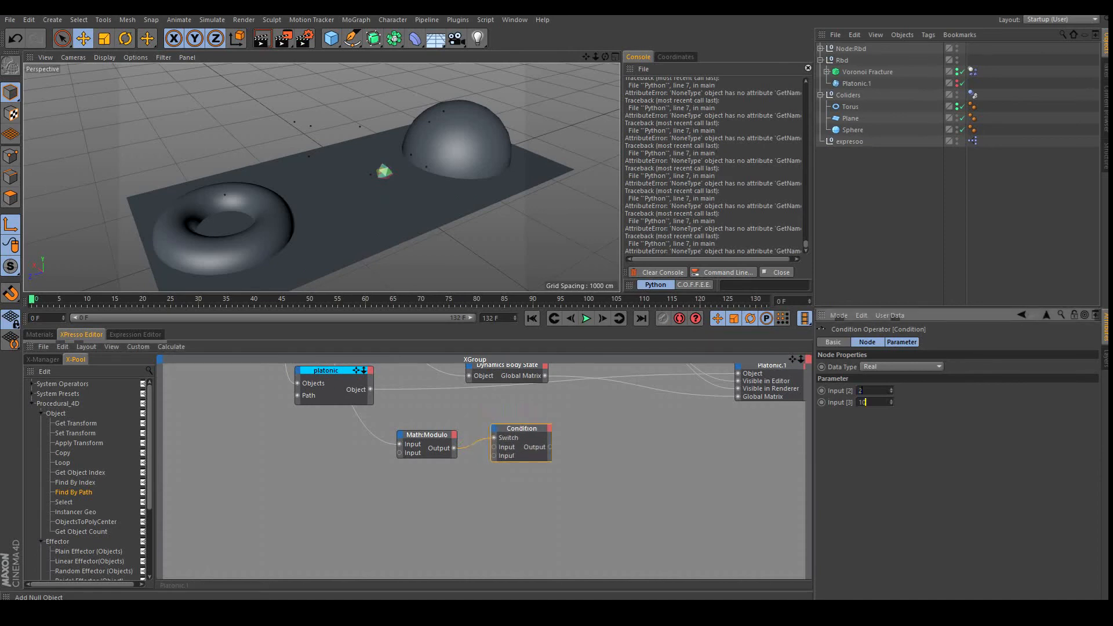
# Bring the Voronoi Fracture's Point Generator - Distribution source into the XPresso graph as a node and enlarge it
pyautogui.keyDown('alt'); pyautogui.moveTo(512, 437); pyautogui.dragTo(386, 479, button='middle'); pyautogui.keyUp('alt')
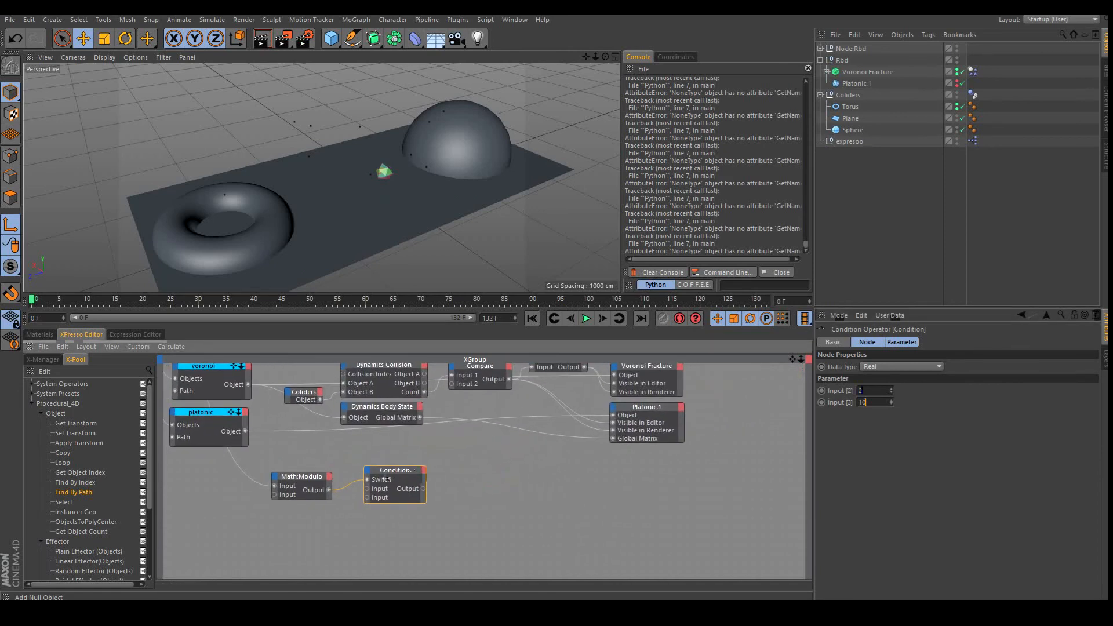
pyautogui.click(387, 479)
pyautogui.click(384, 172)
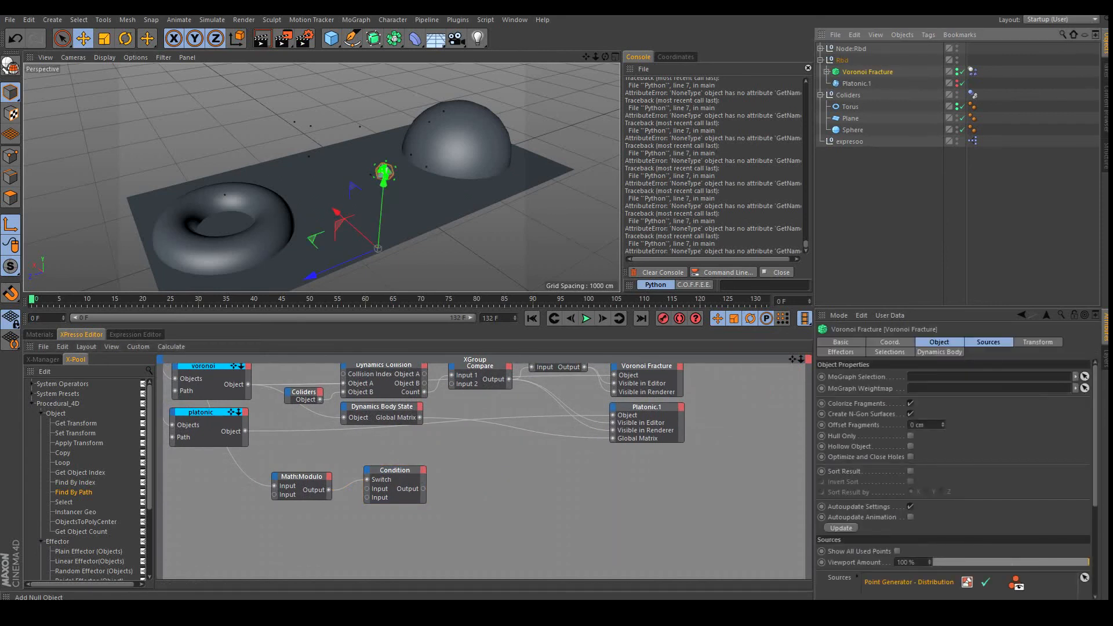
pyautogui.scroll(-5, 954, 479)
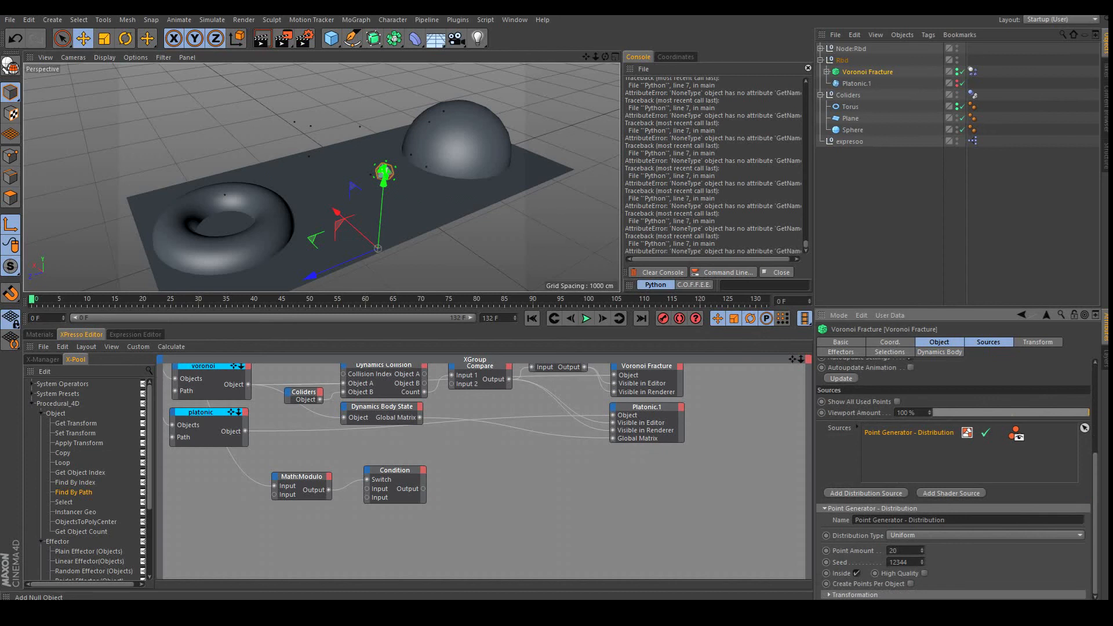
pyautogui.moveTo(909, 432); pyautogui.dragTo(569, 470)
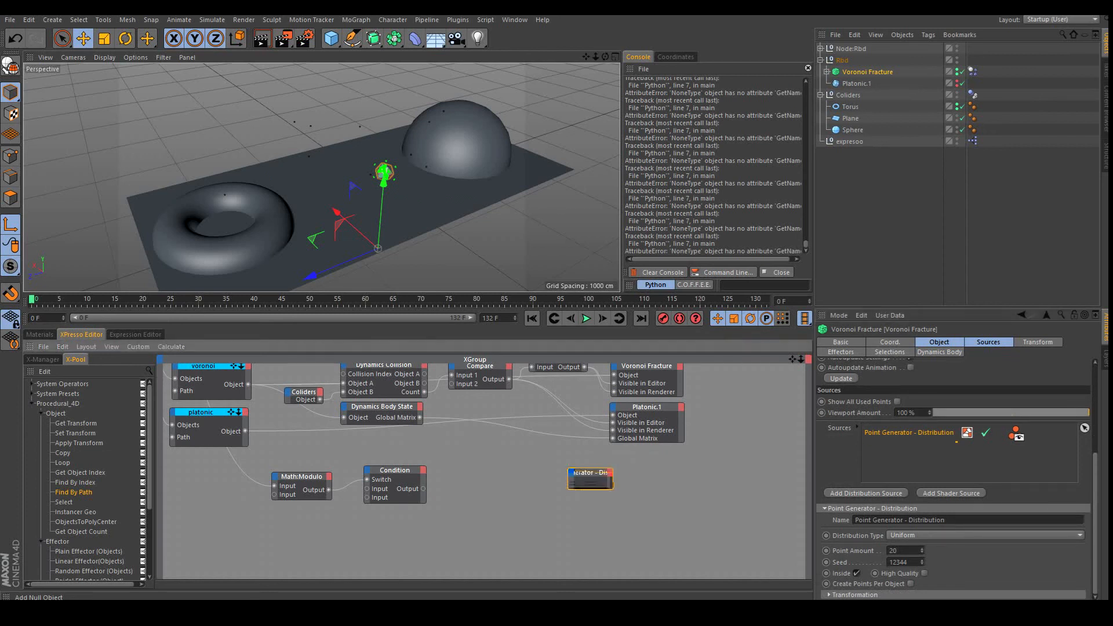
pyautogui.moveTo(677, 502); pyautogui.dragTo(674, 503)
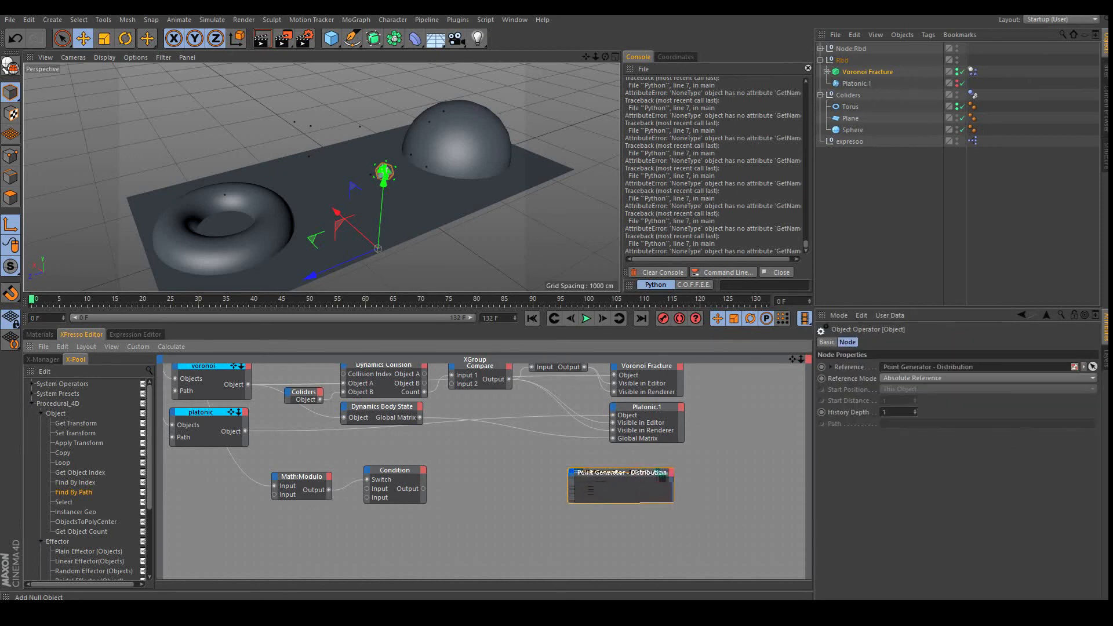
# Give the Point Generator - Distribution node an Object input port and place it beside the Voronoi Fracture node
pyautogui.click(572, 473)
pyautogui.click(586, 529)
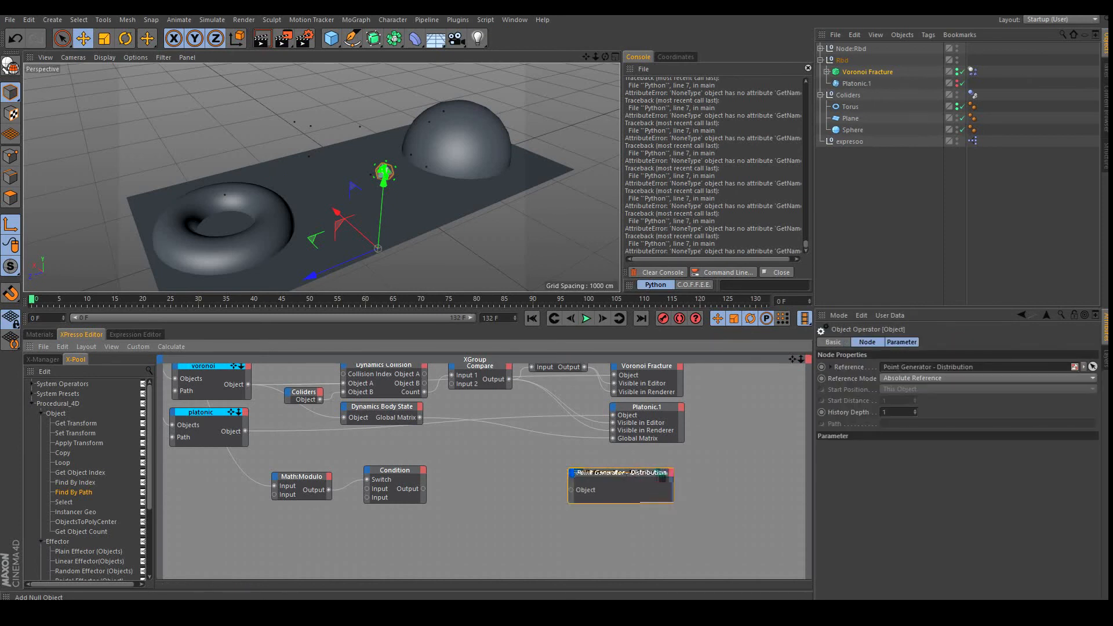
pyautogui.moveTo(641, 467); pyautogui.dragTo(644, 466)
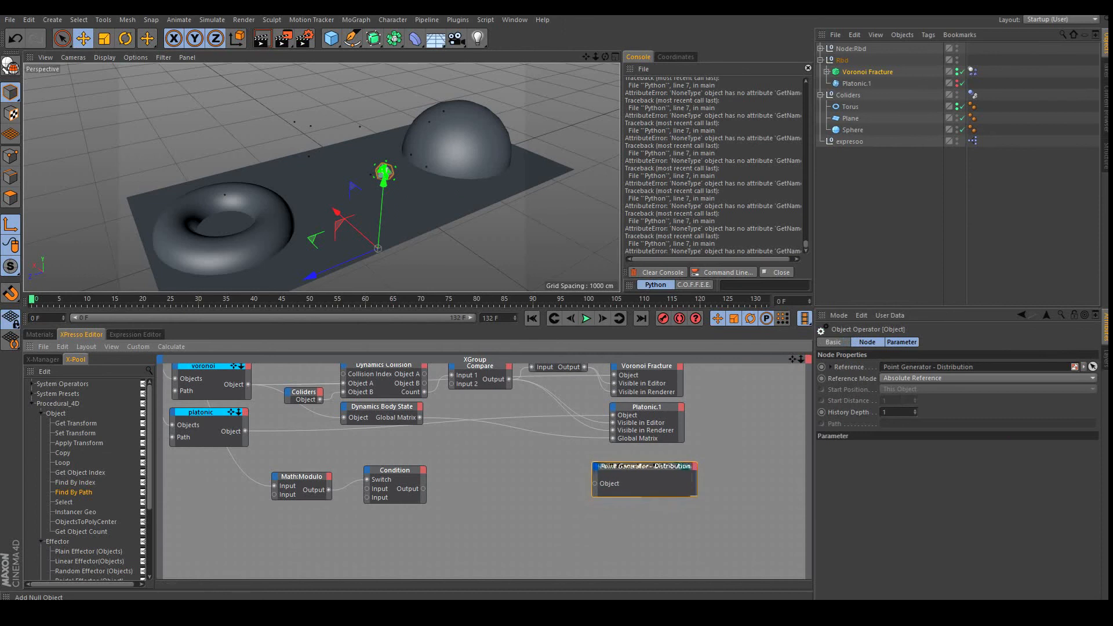
pyautogui.click(545, 511)
pyautogui.moveTo(545, 510); pyautogui.dragTo(470, 550, button='middle')
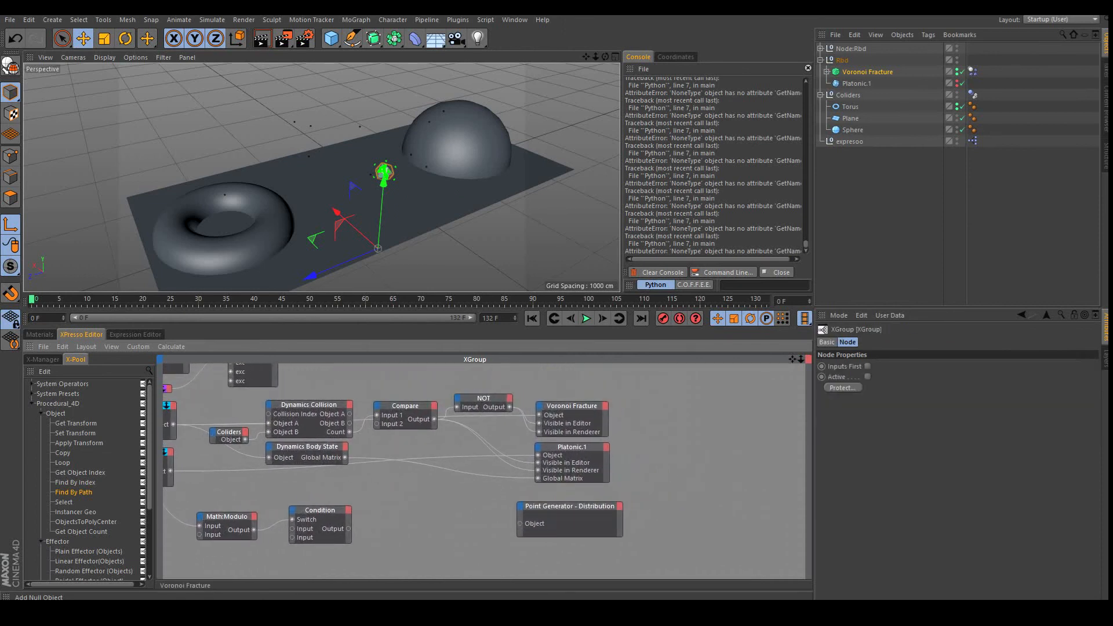
pyautogui.moveTo(440, 511); pyautogui.dragTo(510, 512, button='middle')
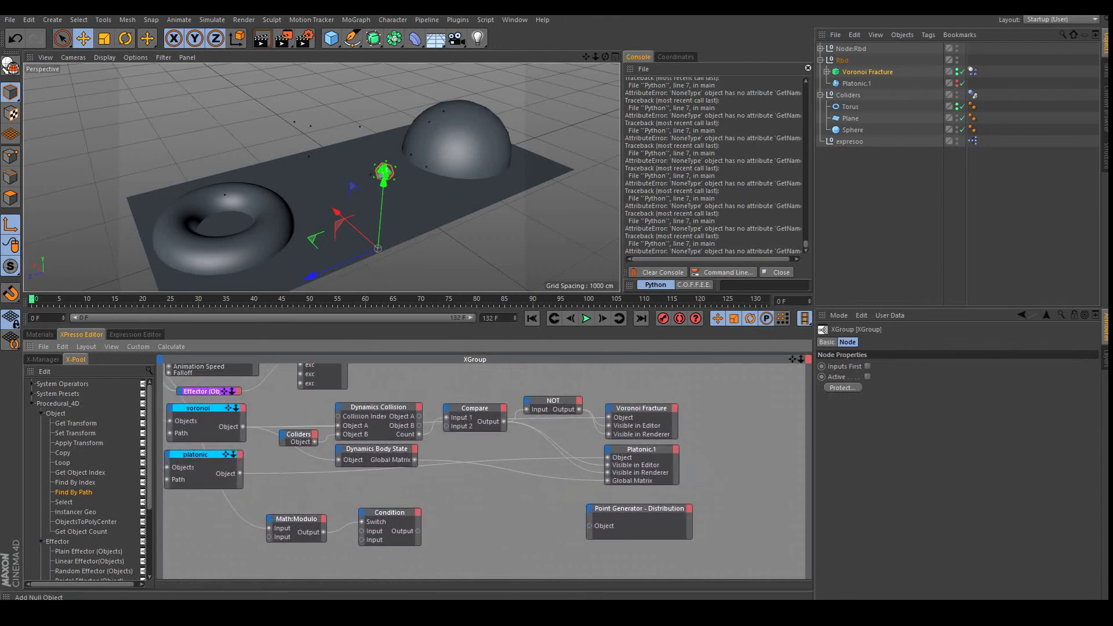
pyautogui.moveTo(638, 509); pyautogui.dragTo(763, 419)
pyautogui.moveTo(730, 493); pyautogui.dragTo(579, 488, button='middle')
# Add an Object output to the Voronoi Fracture node, connect it to the Point Generator - Distribution node's Object input, and optimize the Voronoi Fracture node
pyautogui.click(523, 403)
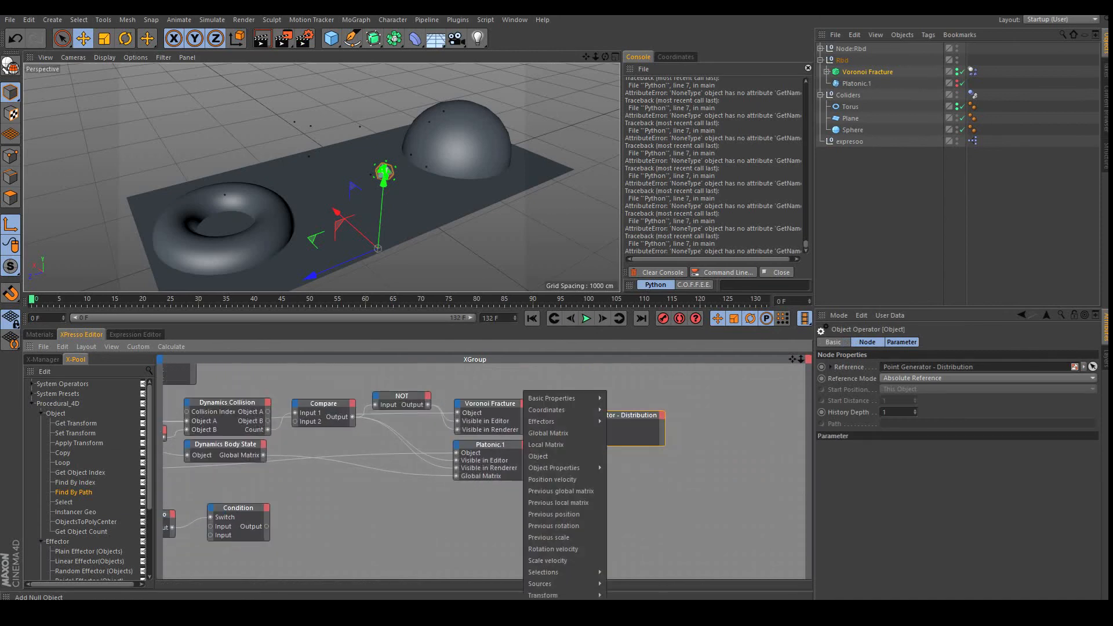
pyautogui.click(542, 444)
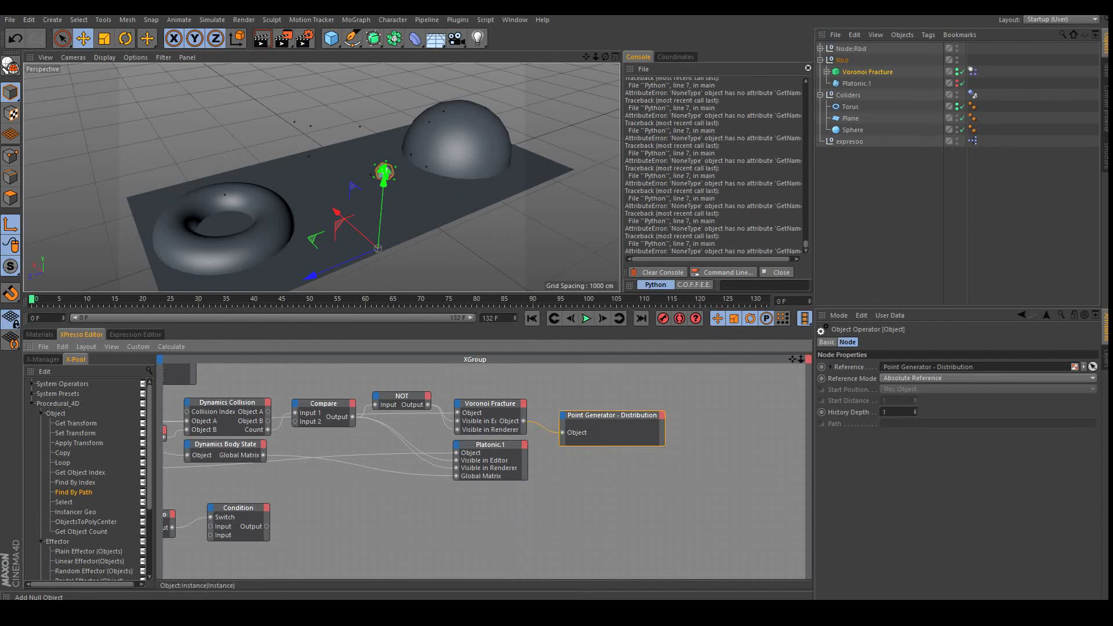
pyautogui.moveTo(612, 415); pyautogui.dragTo(648, 432)
pyautogui.rightClick(513, 404)
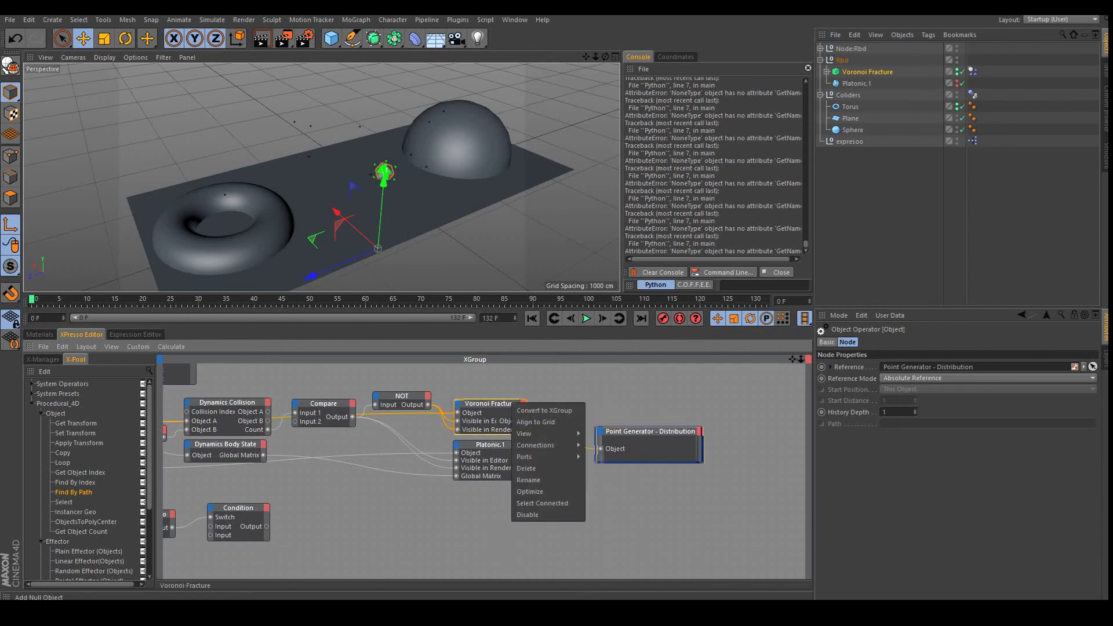
pyautogui.click(530, 492)
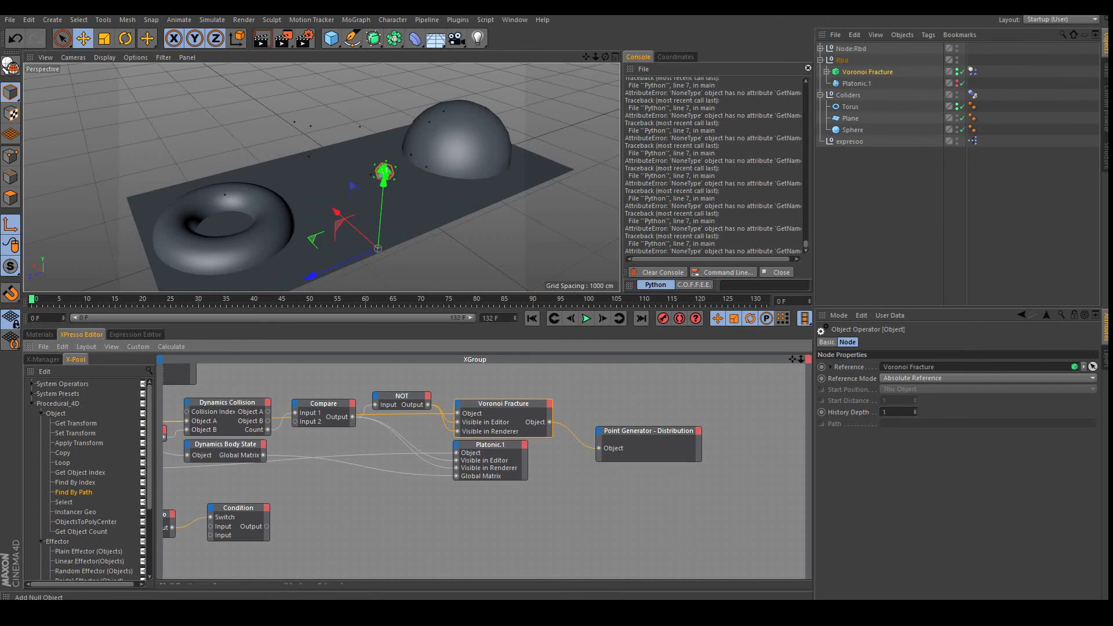
# Move the Math:Modulo and Condition nodes together to the area below the Platonic.1 node
pyautogui.keyDown('alt'); pyautogui.moveTo(334, 540); pyautogui.dragTo(429, 510, button='middle'); pyautogui.keyUp('alt')
pyautogui.moveTo(429, 511); pyautogui.dragTo(589, 481)
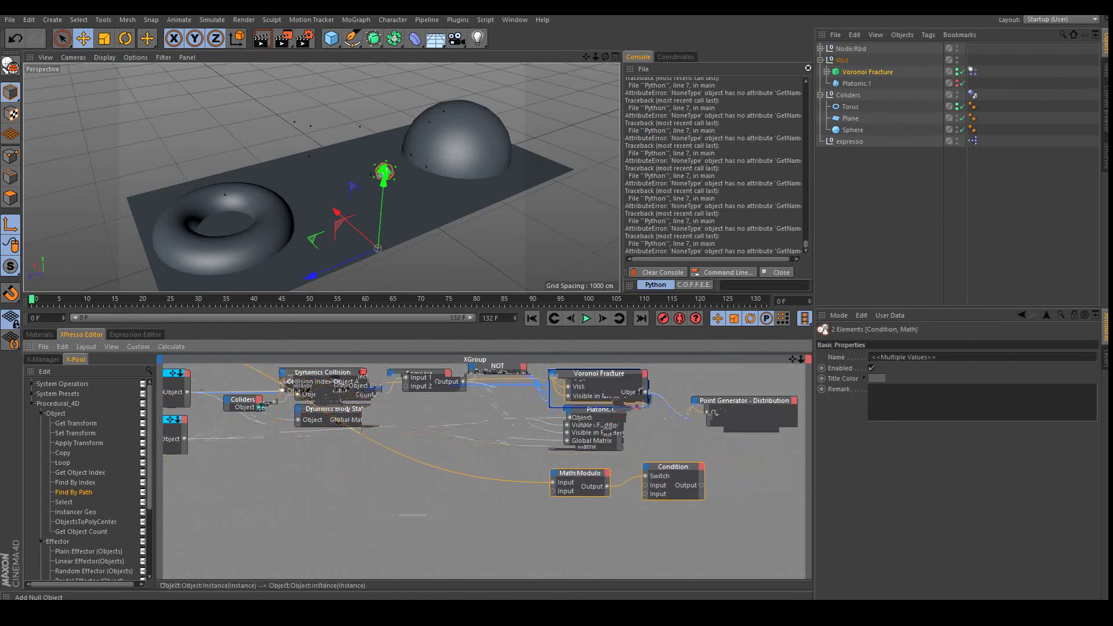
pyautogui.keyDown('alt'); pyautogui.moveTo(750, 410); pyautogui.dragTo(593, 443, button='middle'); pyautogui.keyUp('alt')
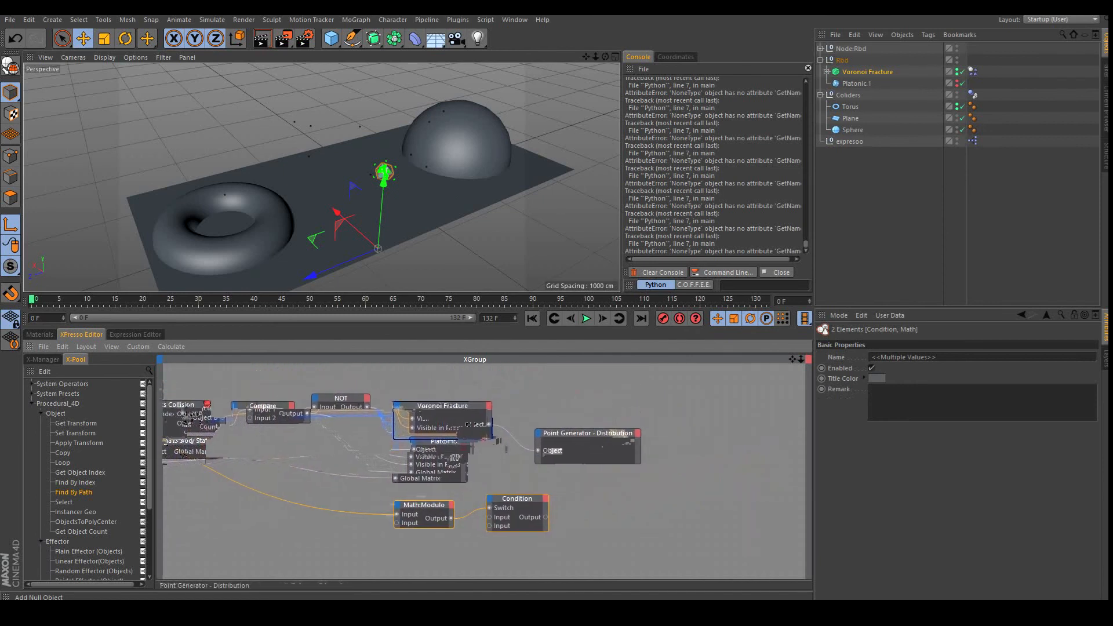
# Spread out the Point Generator - Distribution and Platonic.1 nodes, and place the Condition node closer to Math:Modulo
pyautogui.moveTo(588, 433); pyautogui.dragTo(642, 406)
pyautogui.click(632, 463)
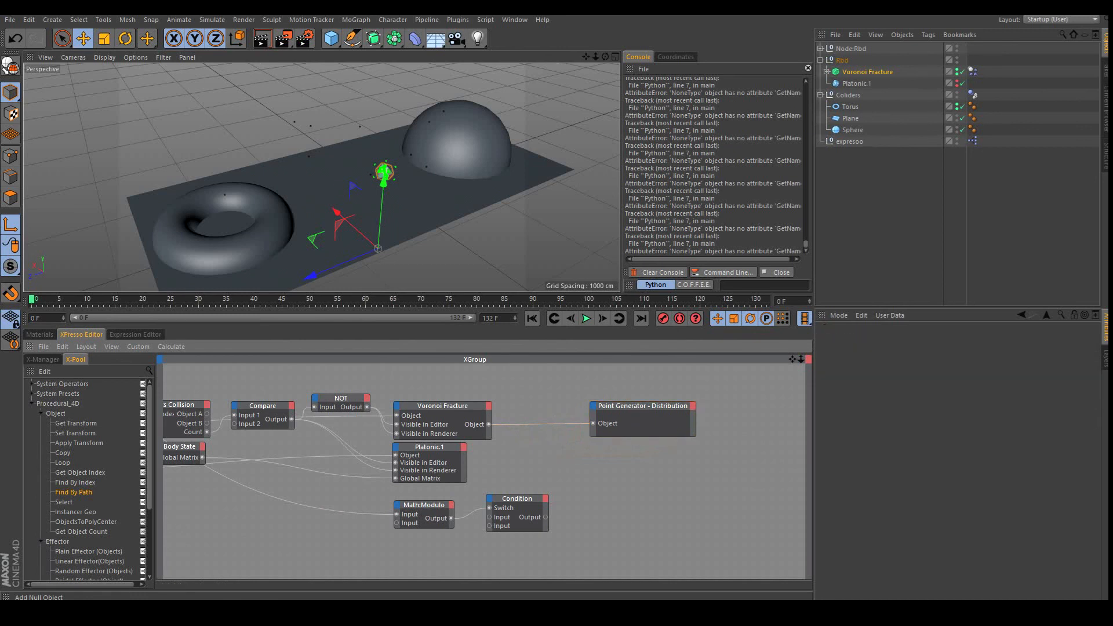
pyautogui.moveTo(429, 447); pyautogui.dragTo(355, 450)
pyautogui.click(426, 473)
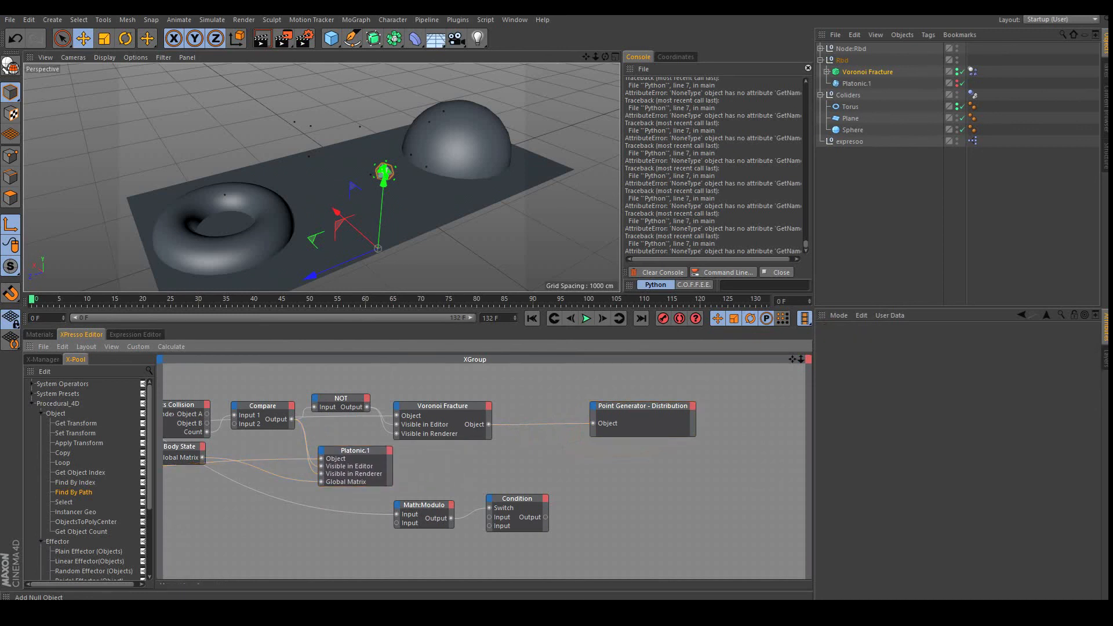
pyautogui.moveTo(523, 519); pyautogui.dragTo(509, 509)
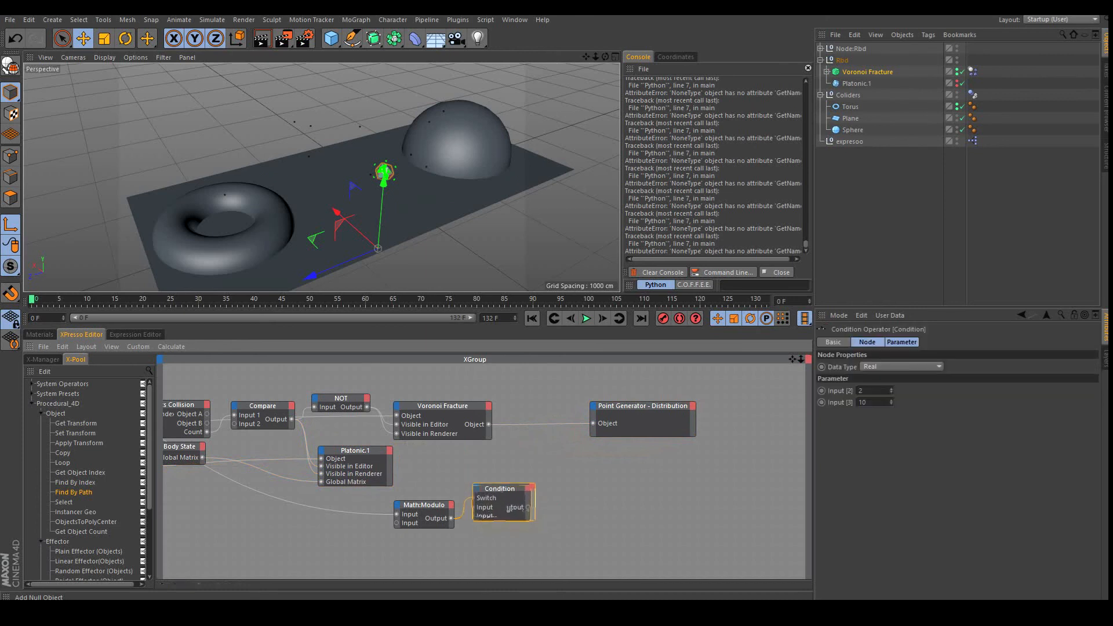
# Add a Distribution Point Amount input to the Point Generator - Distribution node and connect the Condition node's Output to it
pyautogui.click(593, 405)
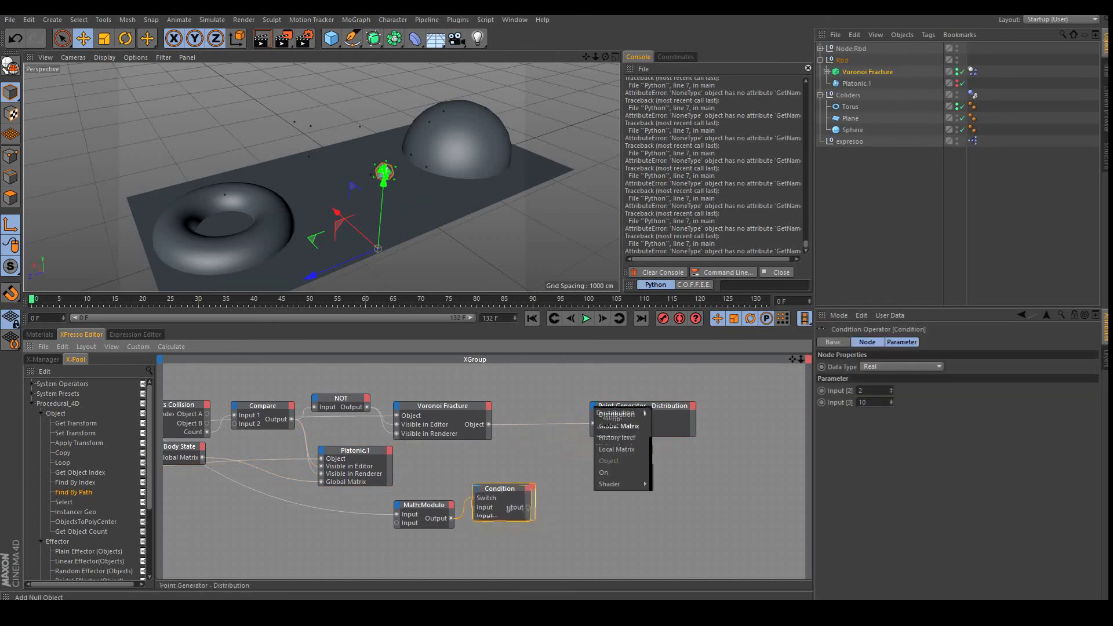
pyautogui.moveTo(620, 414)
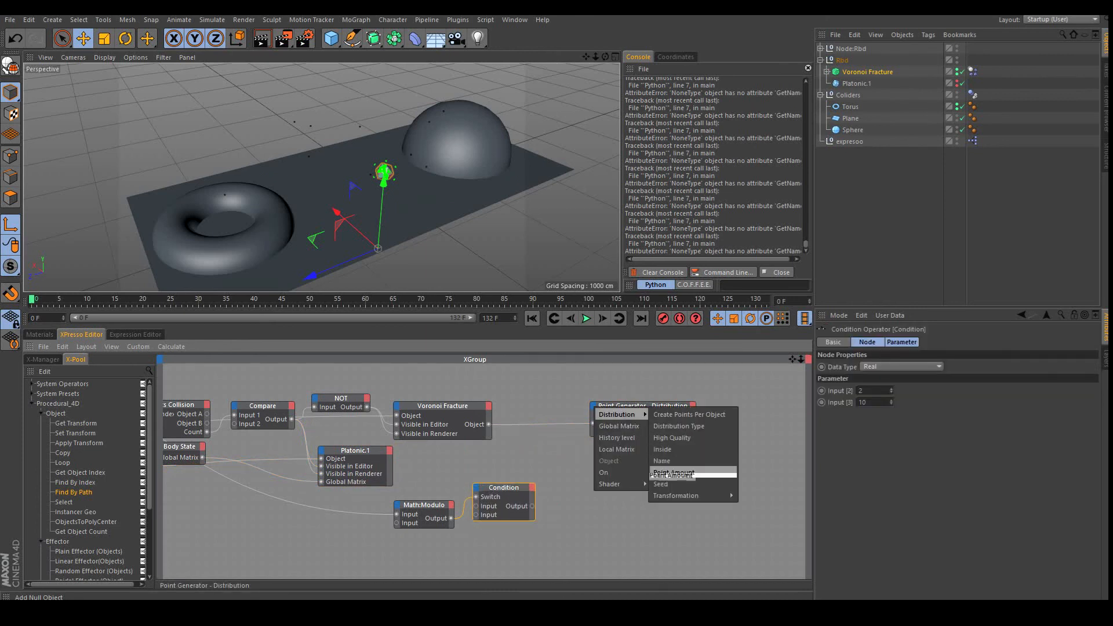
pyautogui.click(673, 473)
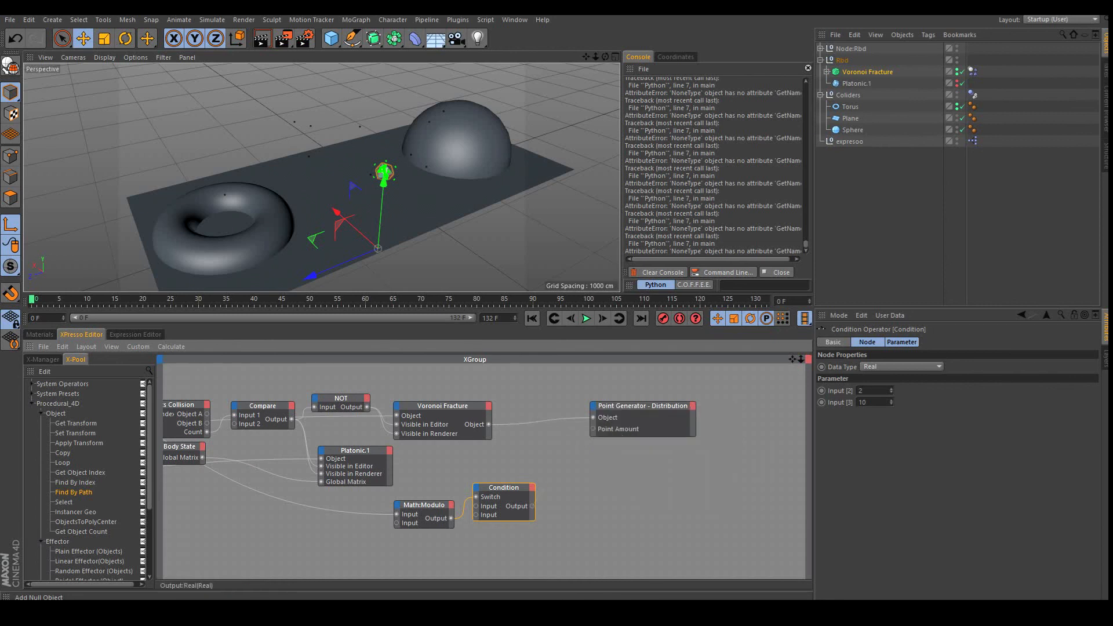
pyautogui.moveTo(590, 432); pyautogui.dragTo(593, 429)
# Select the Math:Modulo node and play the simulation to check the fractures, then stop playback
pyautogui.click(423, 506)
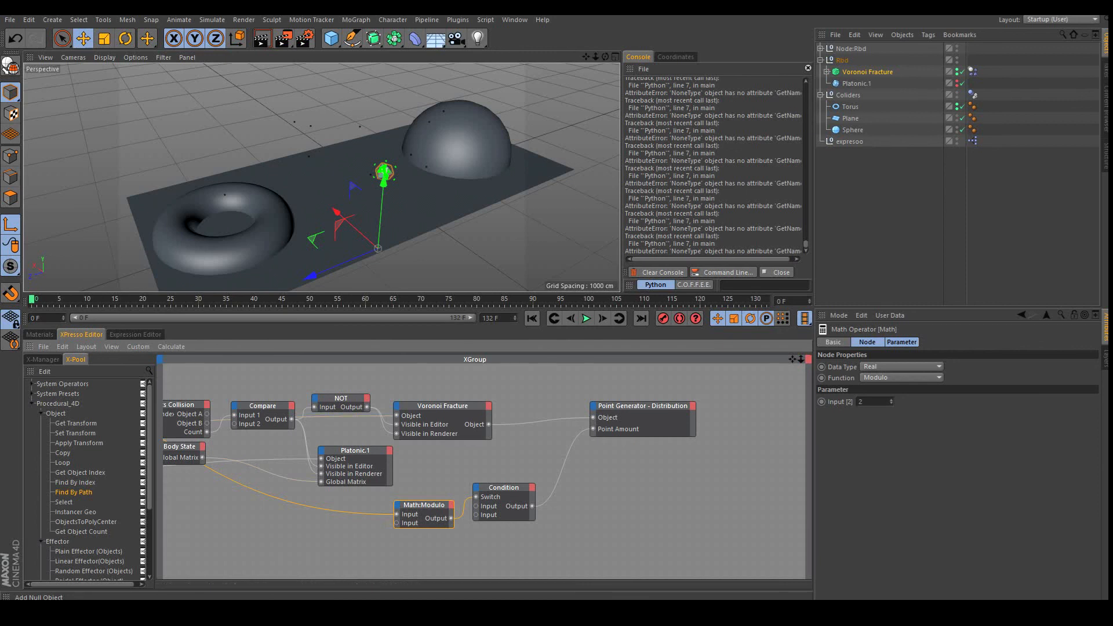
pyautogui.click(586, 318)
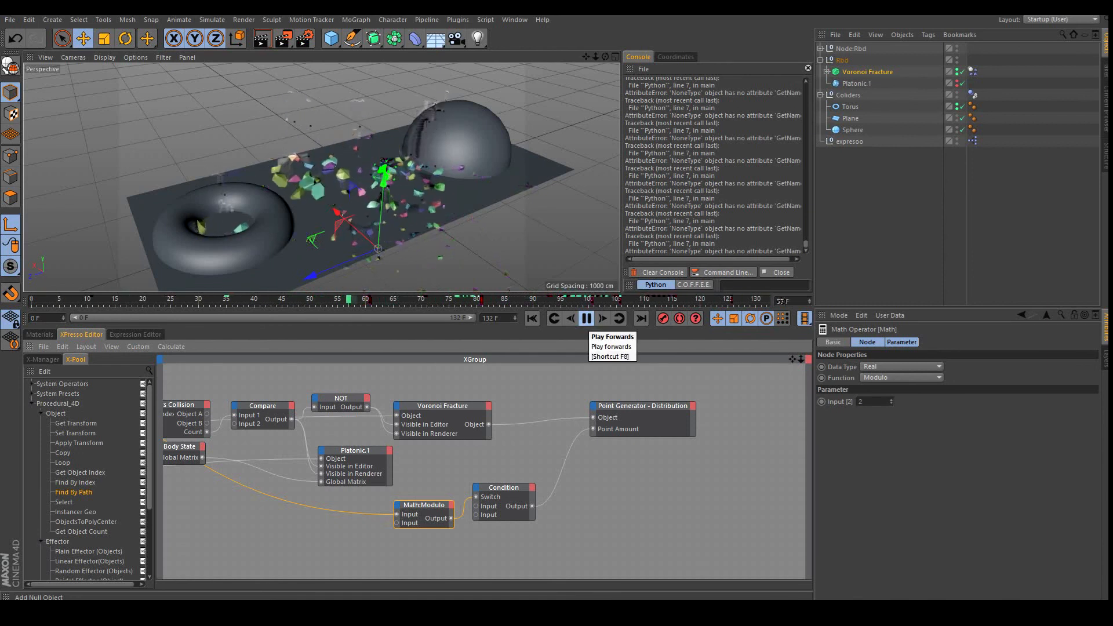
pyautogui.click(587, 319)
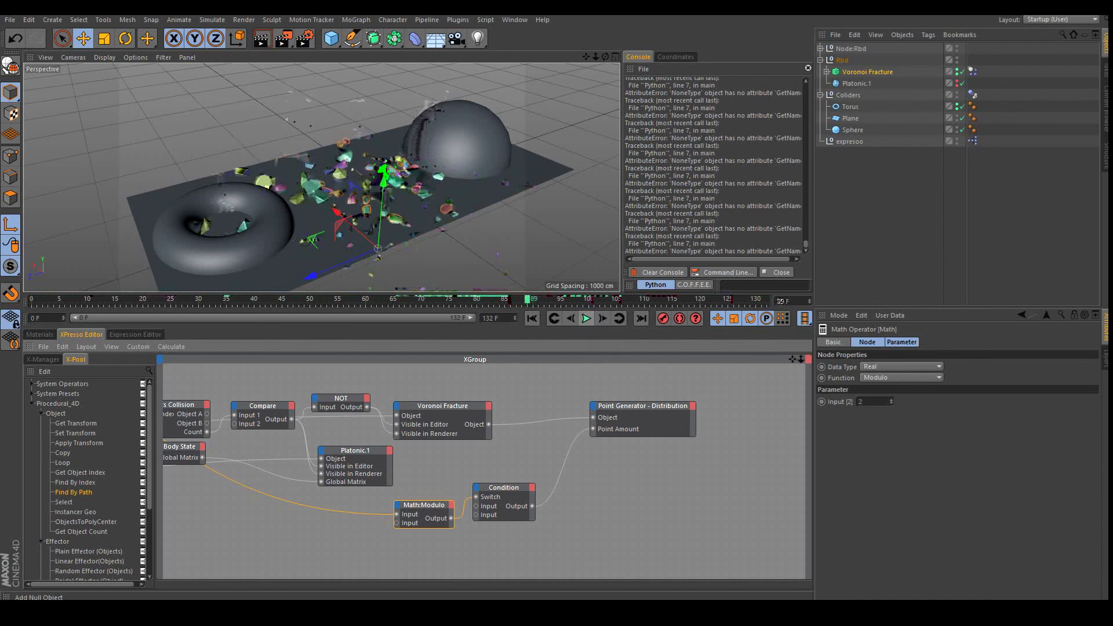
# Set the Math:Modulo node's Input [2] to 3 and replay the simulation from the first frame
pyautogui.doubleClick(865, 402)
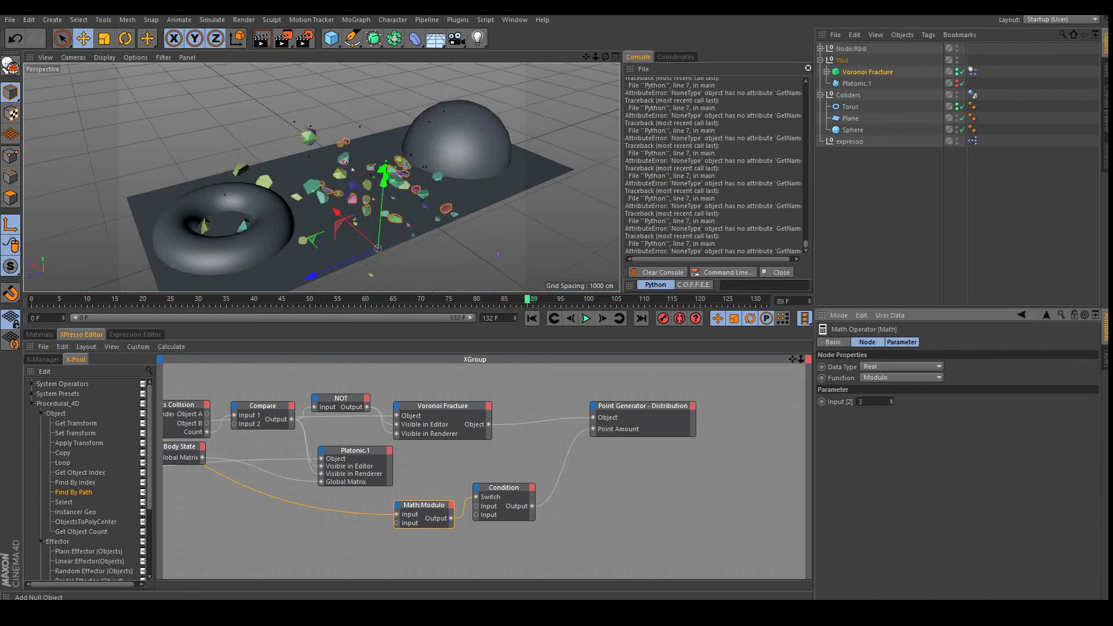
pyautogui.click(643, 476)
pyautogui.click(532, 318)
pyautogui.click(586, 319)
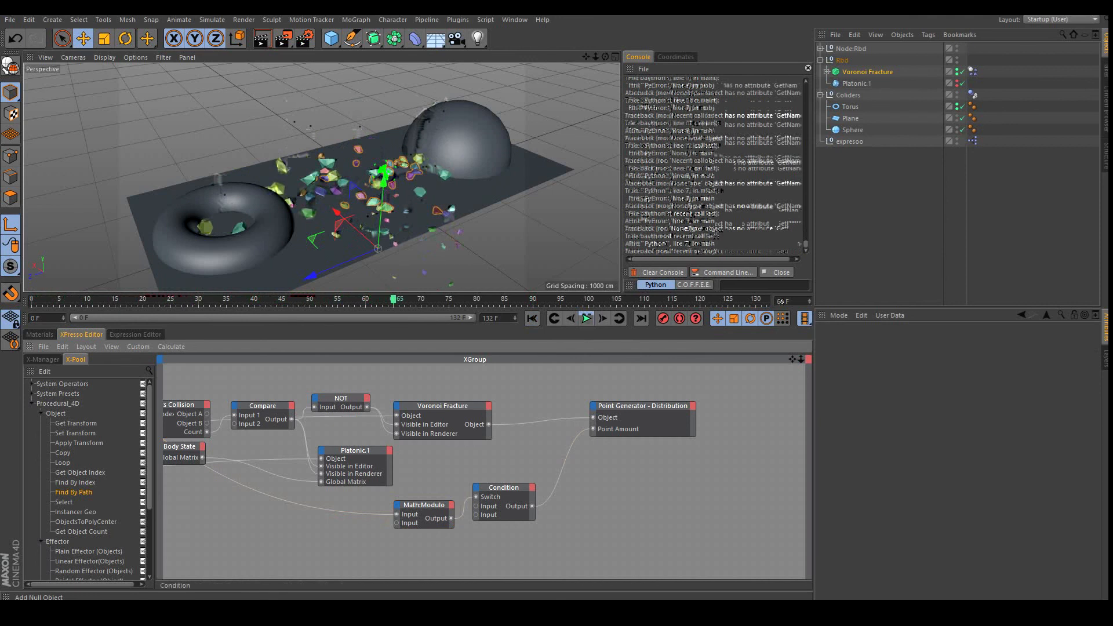
# Set the Condition node's Input [2] to 20 and Input [3] to 3, and replay the simulation from the start
pyautogui.click(503, 488)
pyautogui.doubleClick(862, 391)
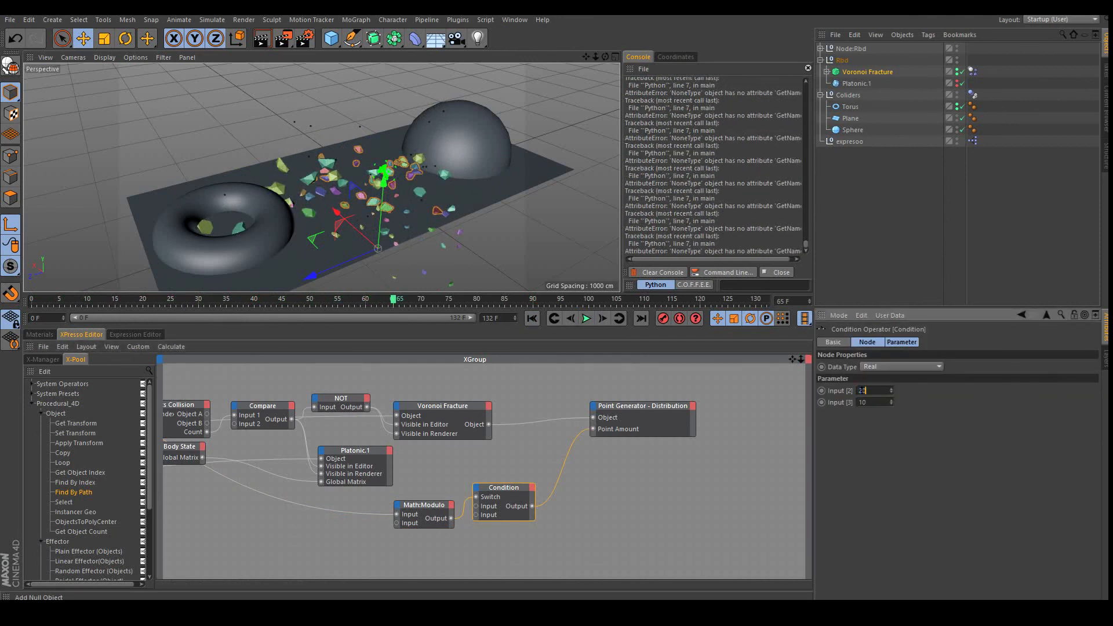
pyautogui.press('Return')
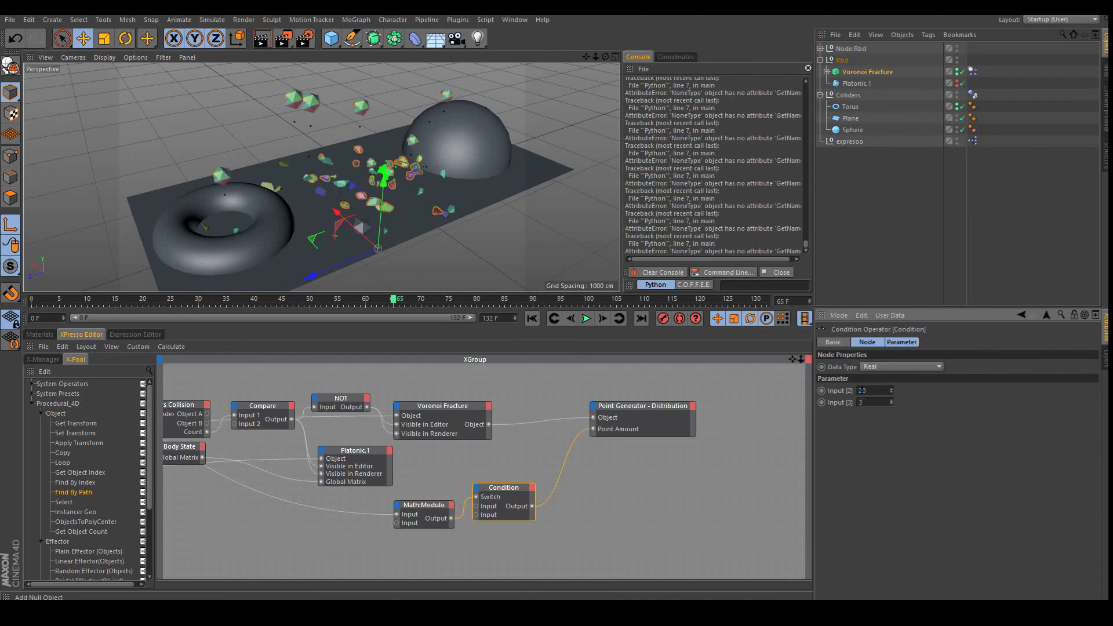
pyautogui.click(531, 318)
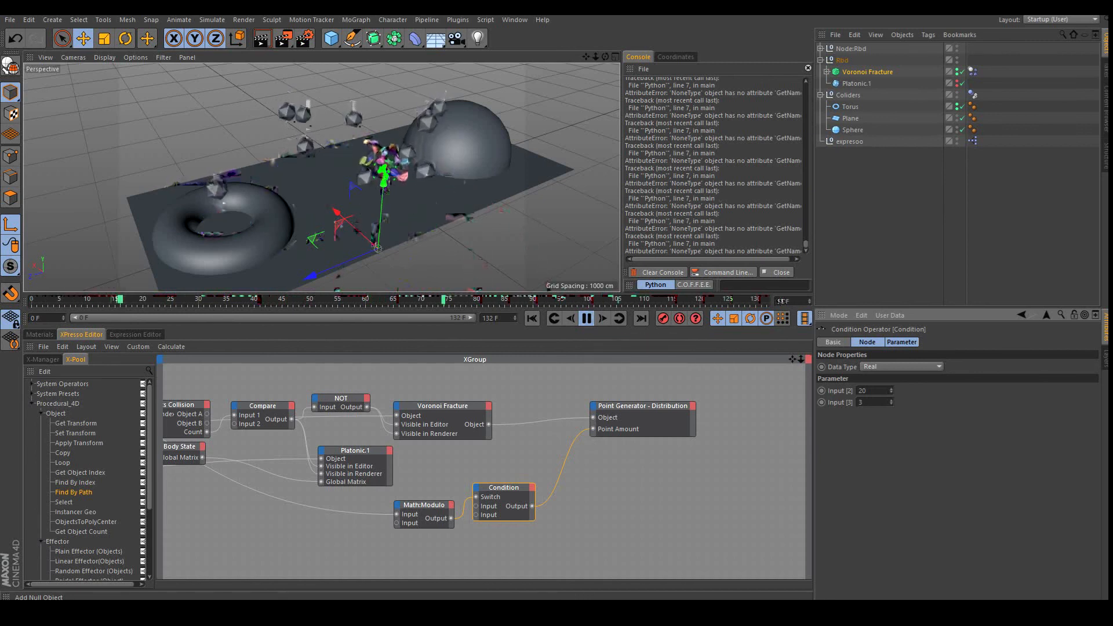
# Move the Point Generator - Distribution node closer to the Voronoi Fracture node and level with it
pyautogui.keyDown('alt'); pyautogui.moveTo(406, 464); pyautogui.dragTo(590, 488, button='middle'); pyautogui.keyUp('alt')
pyautogui.keyDown('alt'); pyautogui.moveTo(590, 487); pyautogui.dragTo(543, 488, button='right'); pyautogui.keyUp('alt')
pyautogui.keyDown('alt'); pyautogui.moveTo(510, 487); pyautogui.dragTo(549, 501, button='middle'); pyautogui.keyUp('alt')
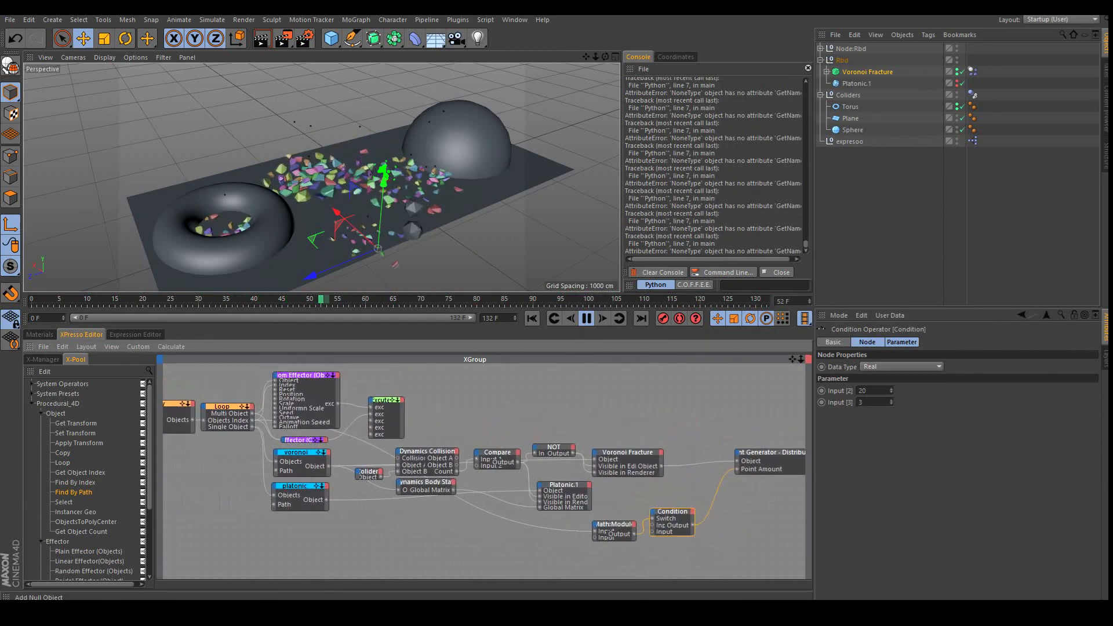
pyautogui.moveTo(771, 450); pyautogui.dragTo(741, 460)
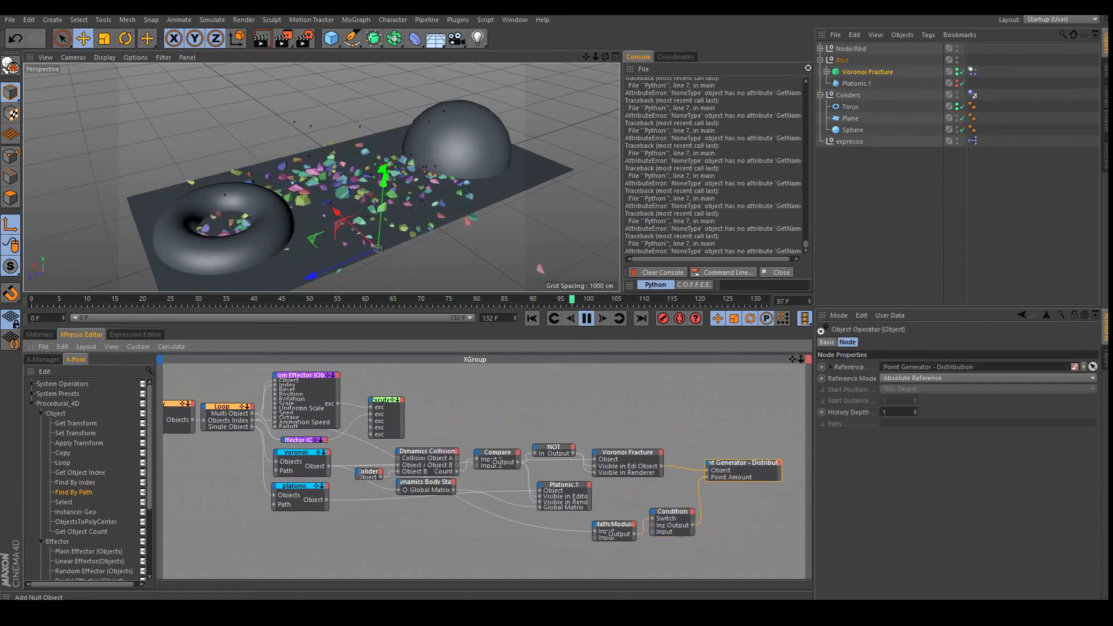
pyautogui.moveTo(742, 460); pyautogui.dragTo(742, 452)
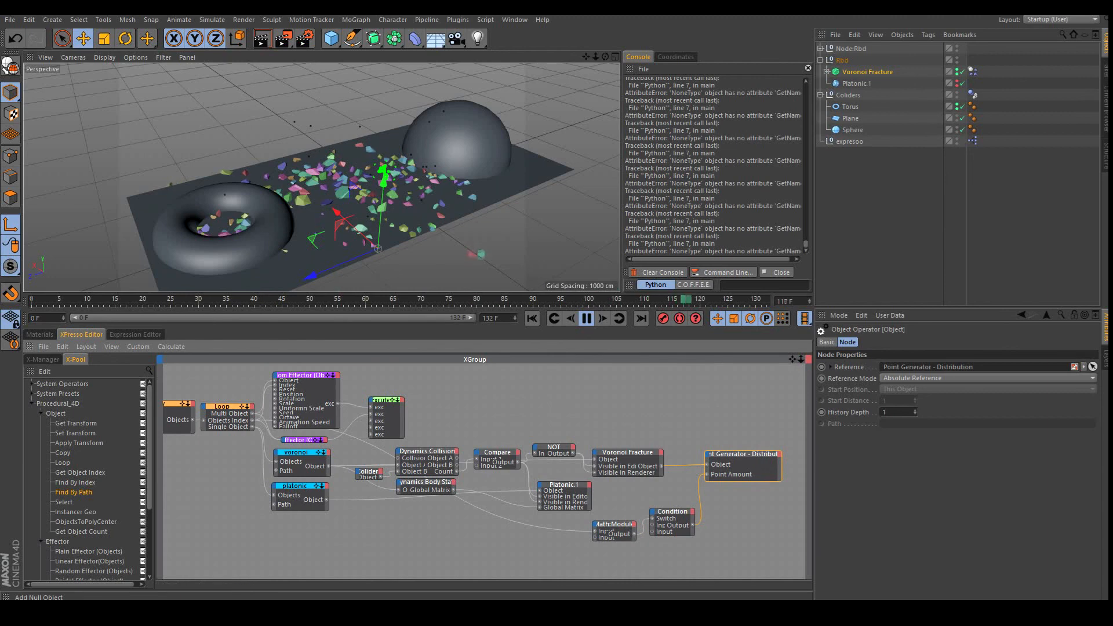
# Tuck the Math:Modulo node beneath Platonic.1 and the Condition node between Platonic.1 and the Point Generator - Distribution node
pyautogui.moveTo(672, 511); pyautogui.dragTo(666, 496)
pyautogui.moveTo(614, 525); pyautogui.dragTo(566, 524)
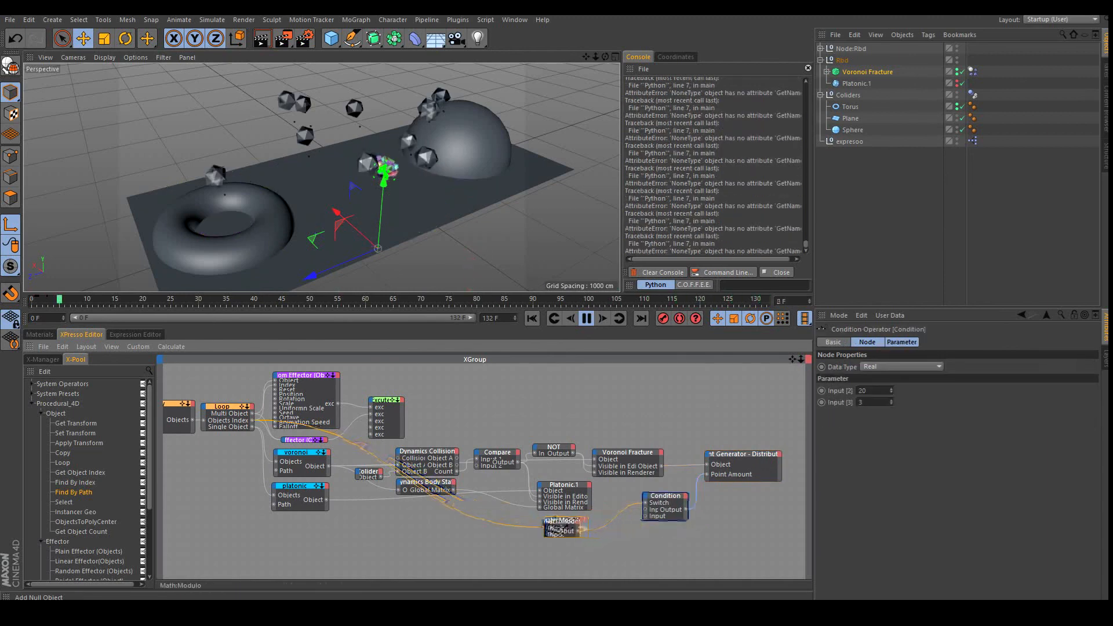
pyautogui.moveTo(665, 503); pyautogui.dragTo(640, 501)
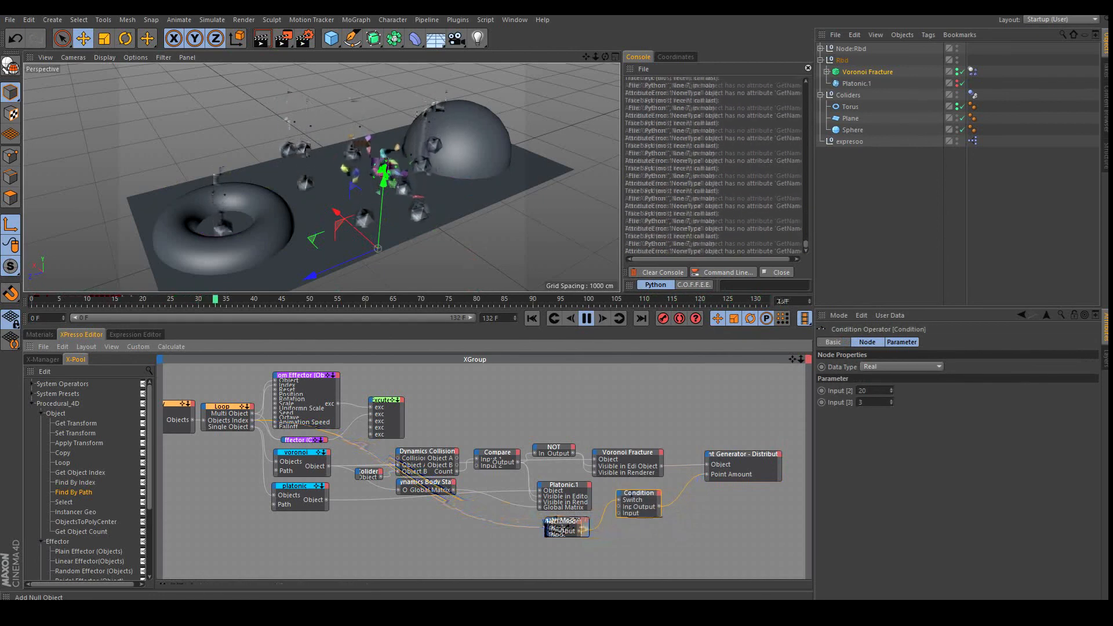
pyautogui.moveTo(564, 486); pyautogui.dragTo(564, 486)
pyautogui.click(725, 504)
# Lower the Point Generator - Distribution node slightly beside the Condition node and bring the full node chain into view
pyautogui.keyDown('alt'); pyautogui.moveTo(724, 504); pyautogui.dragTo(671, 512, button='middle'); pyautogui.keyUp('alt')
pyautogui.moveTo(698, 463); pyautogui.dragTo(680, 479)
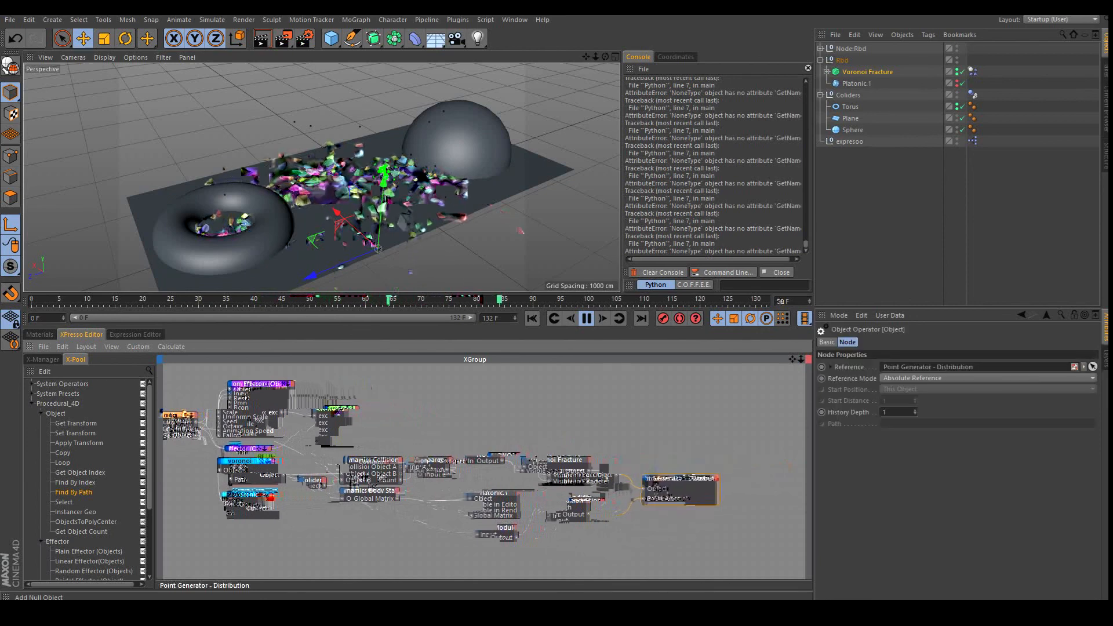
pyautogui.keyDown('alt'); pyautogui.moveTo(649, 490); pyautogui.dragTo(770, 486, button='middle'); pyautogui.keyUp('alt')
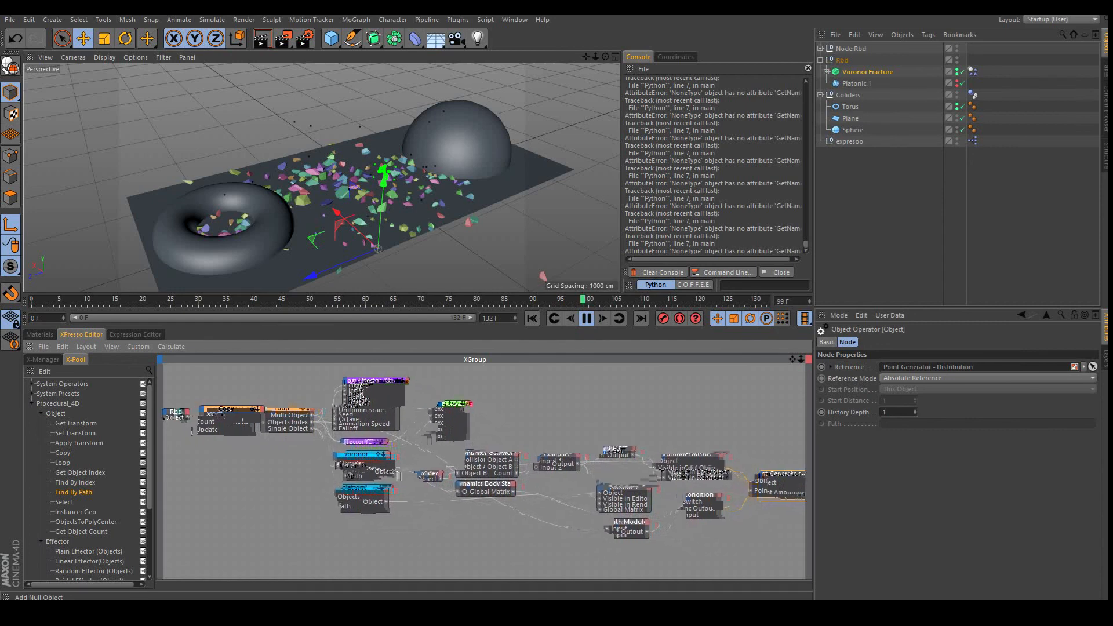
pyautogui.keyDown('alt'); pyautogui.moveTo(770, 485); pyautogui.dragTo(756, 486, button='right'); pyautogui.keyUp('alt')
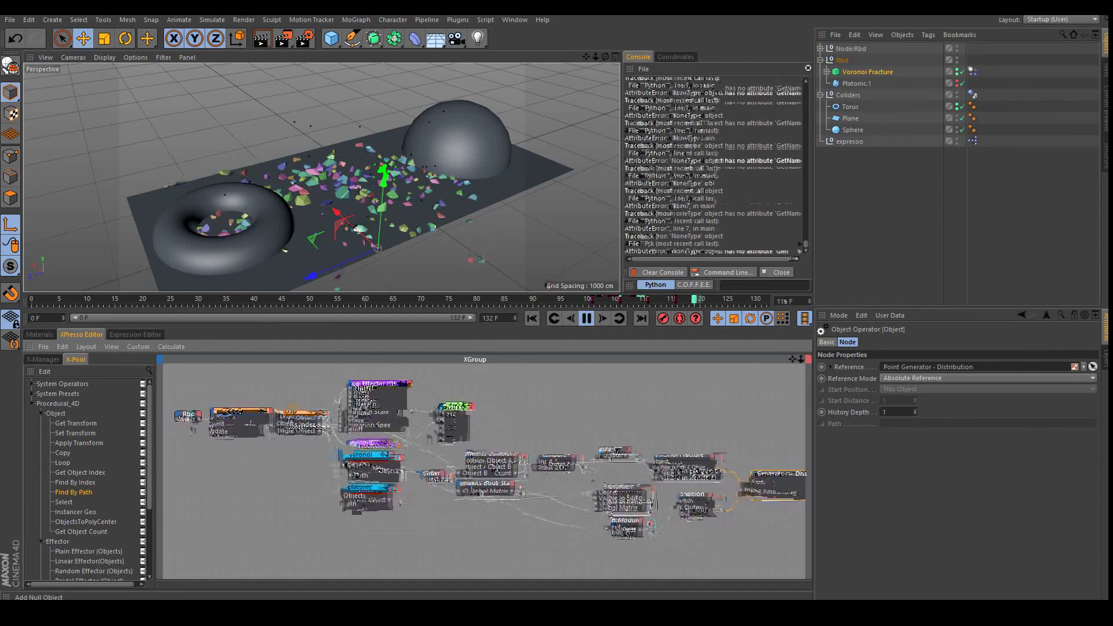
pyautogui.keyDown('alt'); pyautogui.moveTo(756, 485); pyautogui.dragTo(746, 486, button='middle'); pyautogui.keyUp('alt')
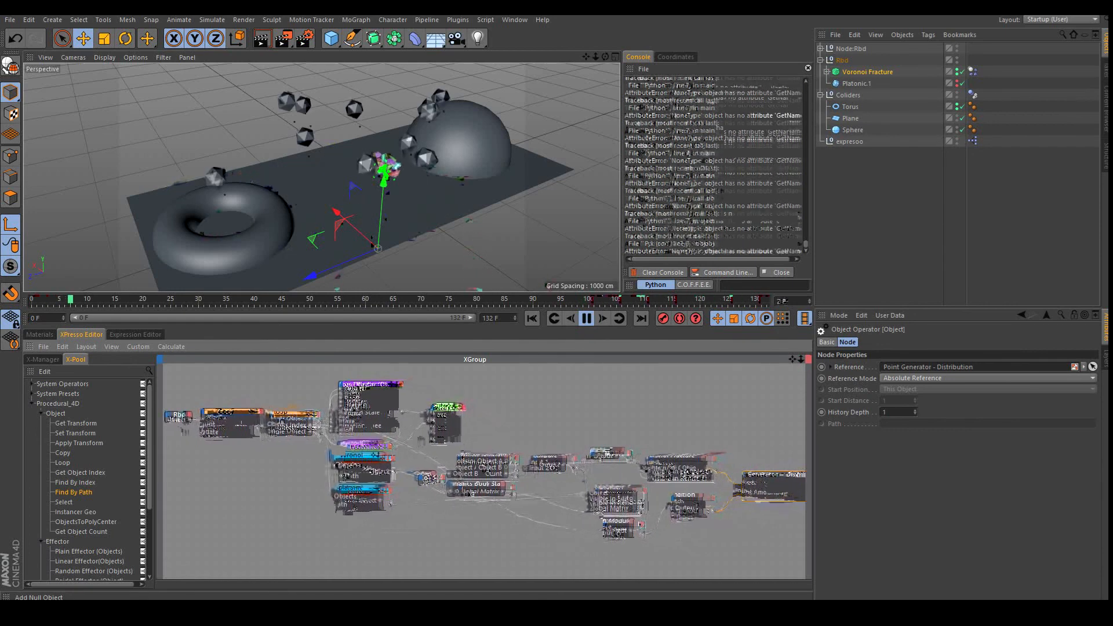